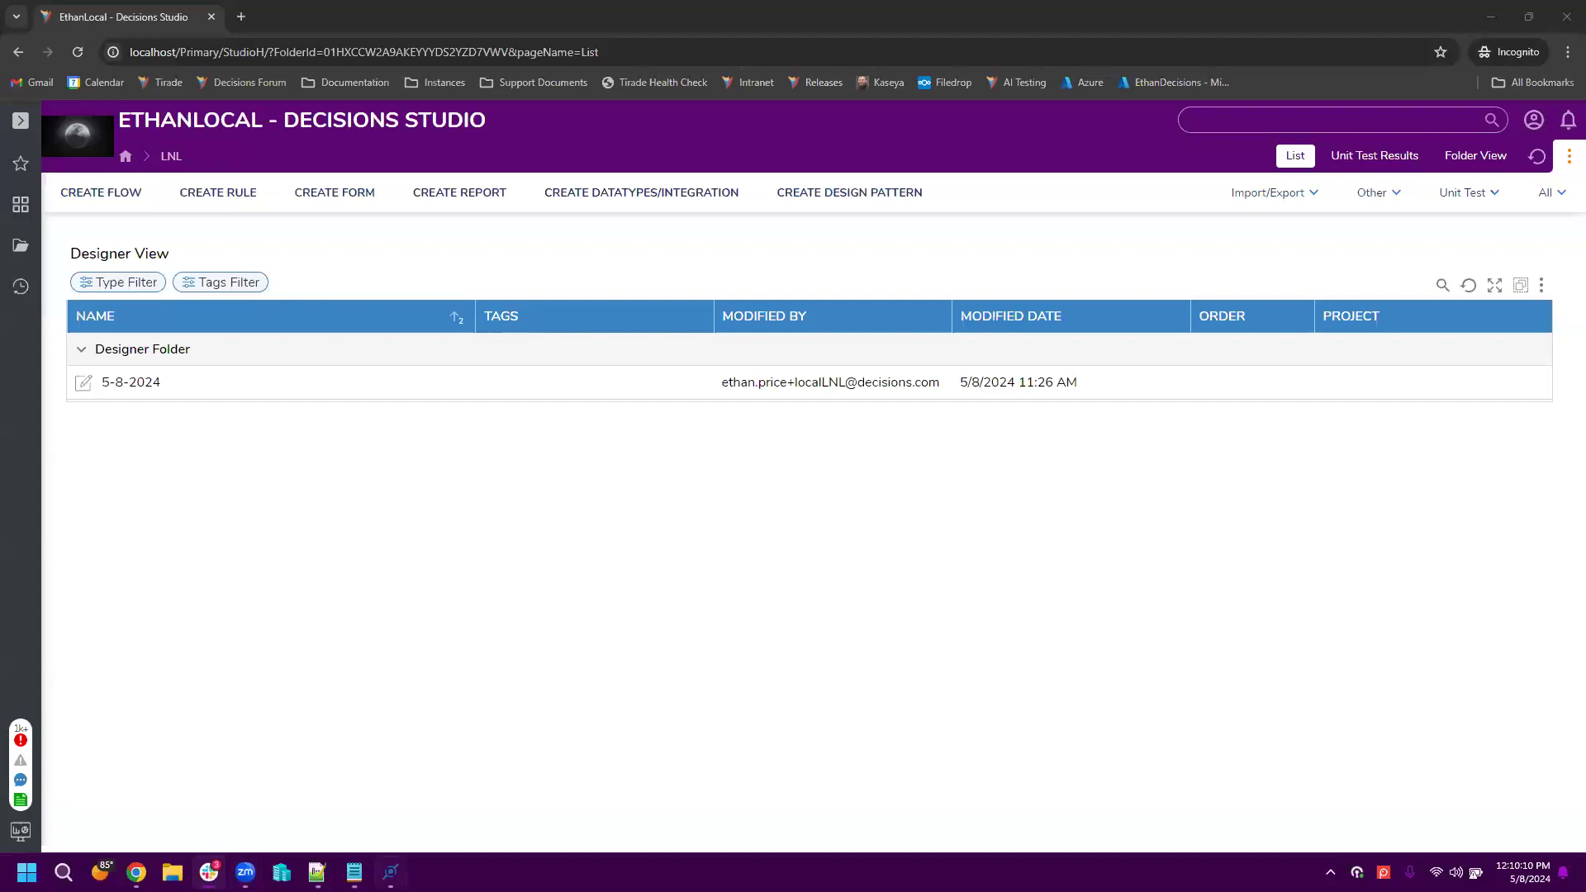
# Step: Open Data Grid Flow from the Sub-Dialog Testing folder inside 5-8-2024 and inspect its Fetch Entities and form steps
pyautogui.click(139, 382)
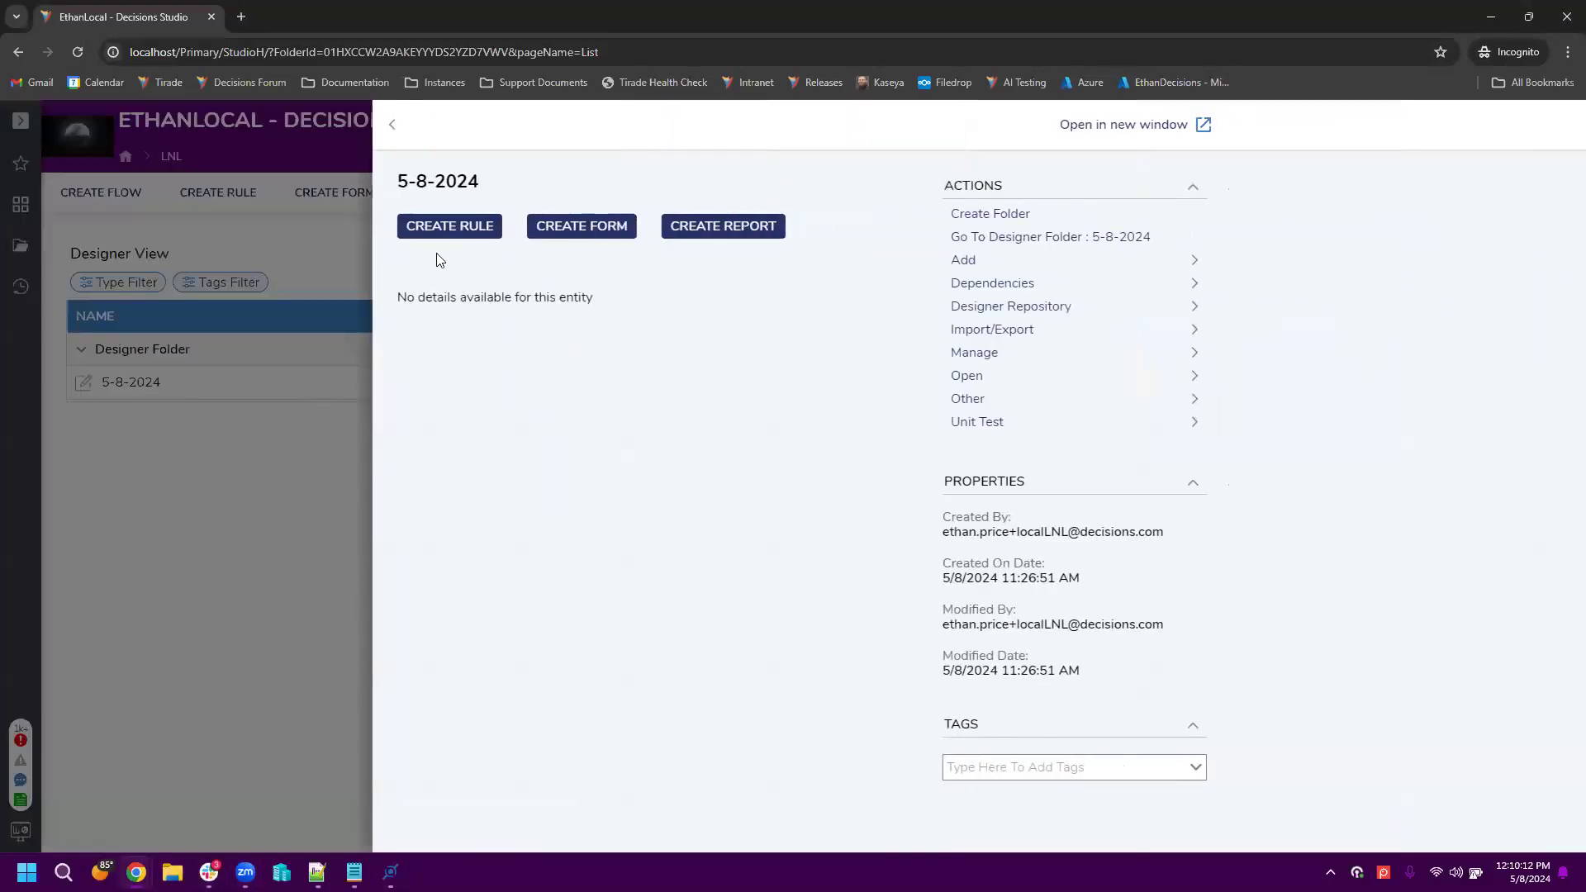
pyautogui.doubleClick(152, 378)
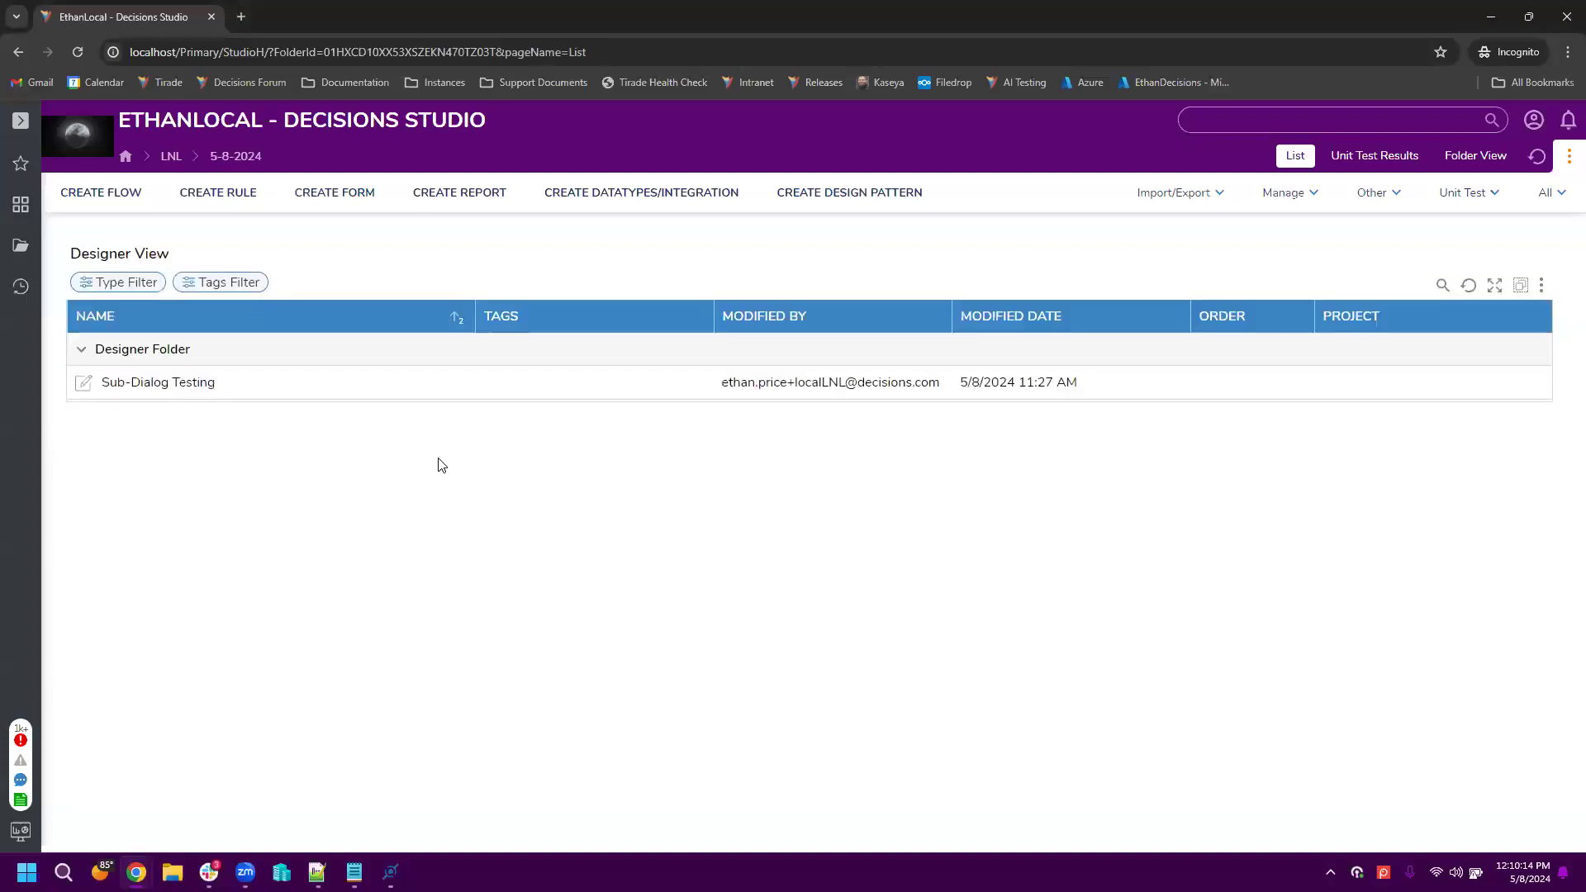
pyautogui.doubleClick(183, 385)
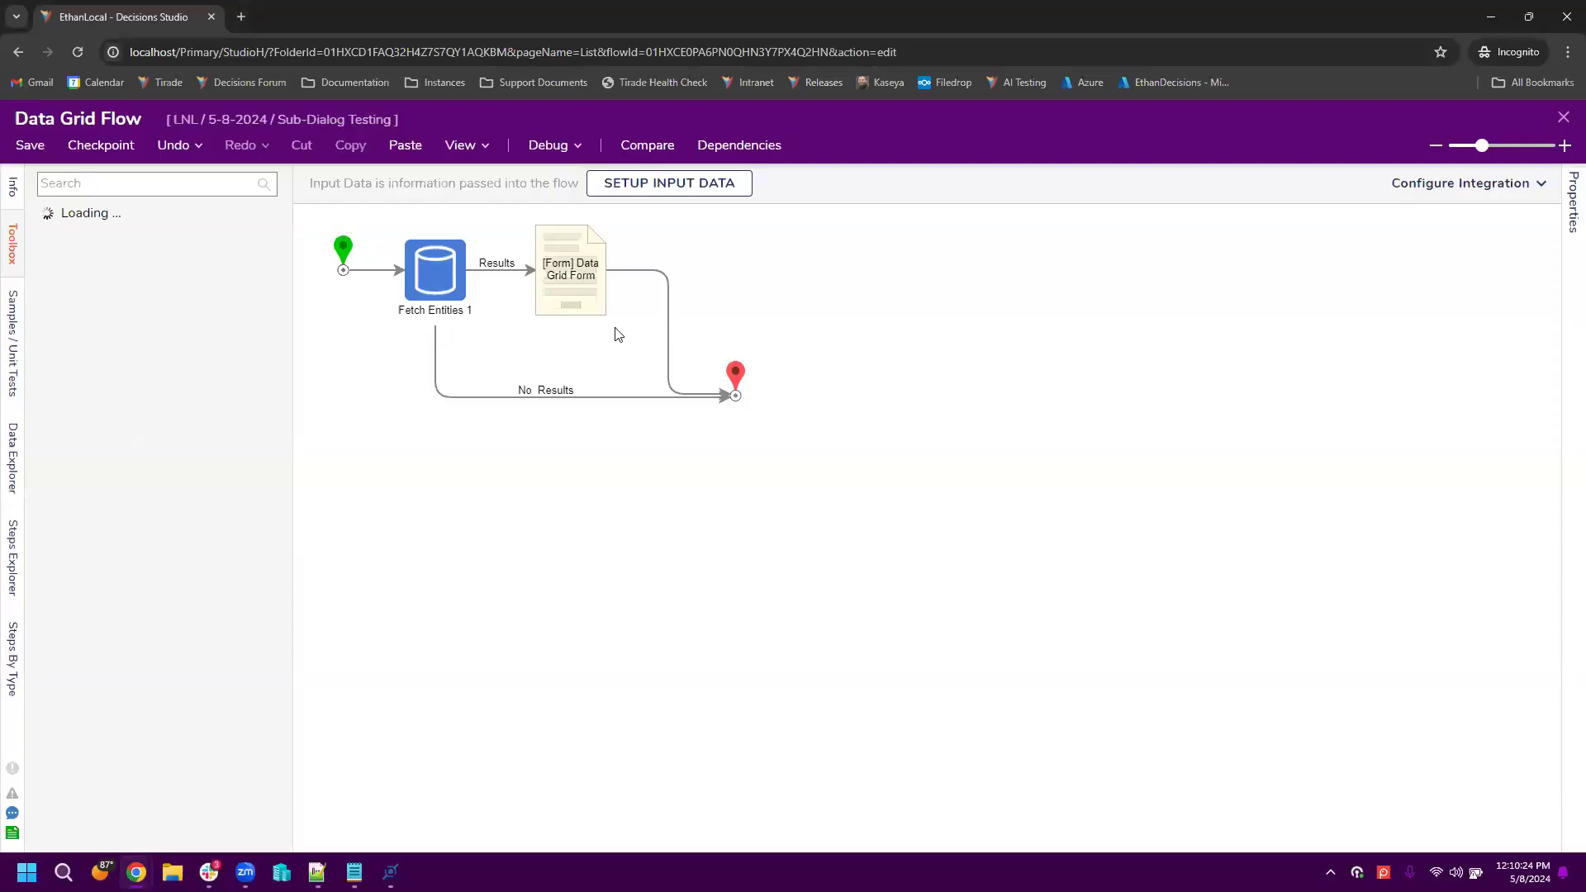
pyautogui.click(430, 262)
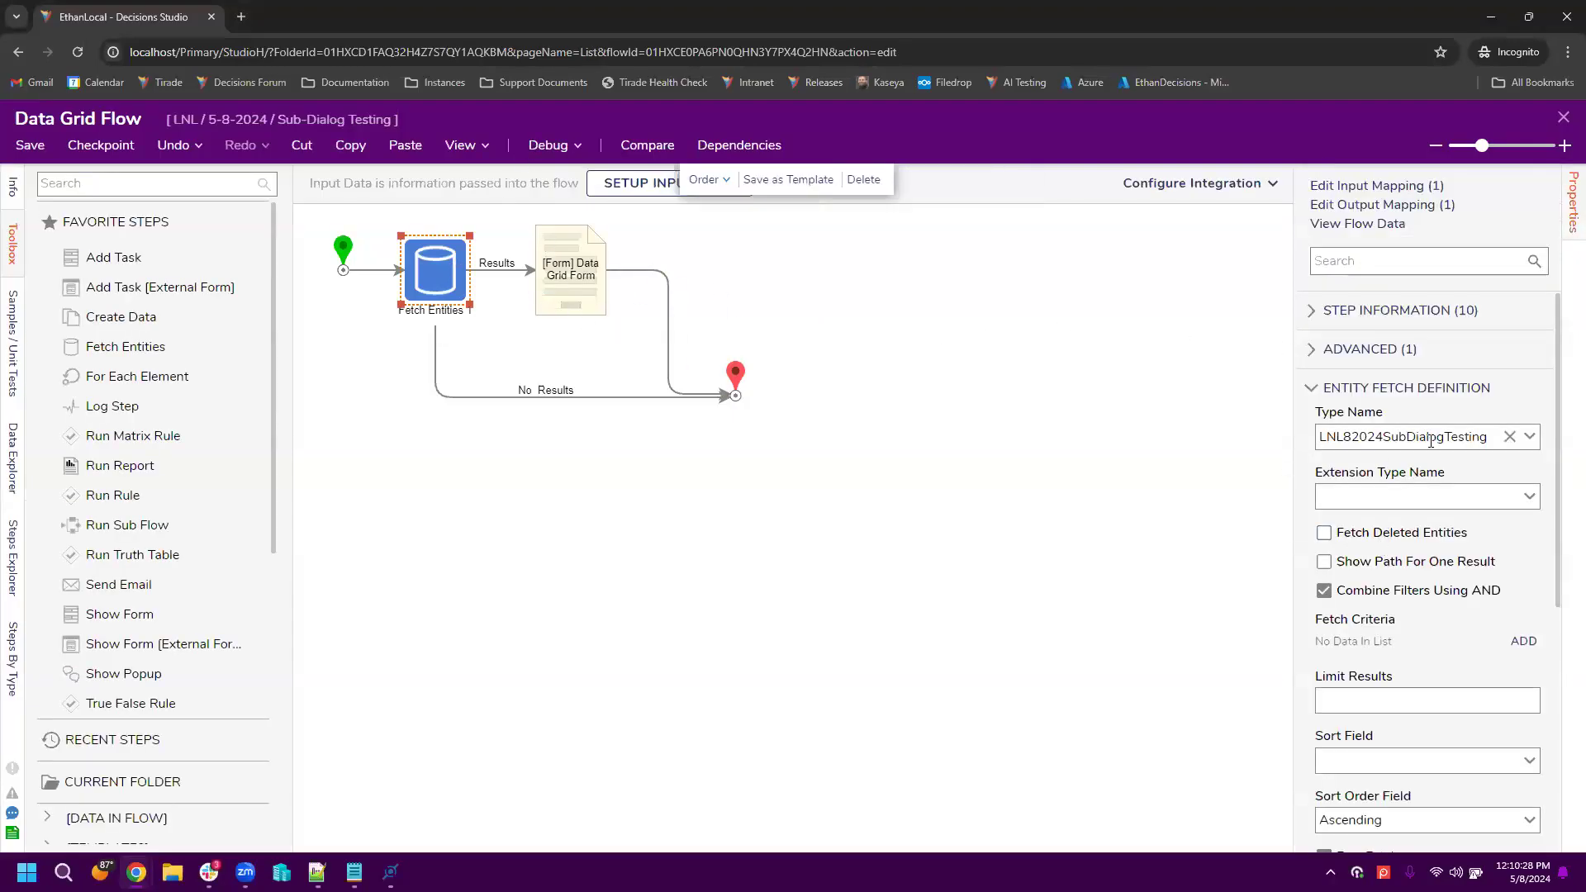
pyautogui.click(567, 281)
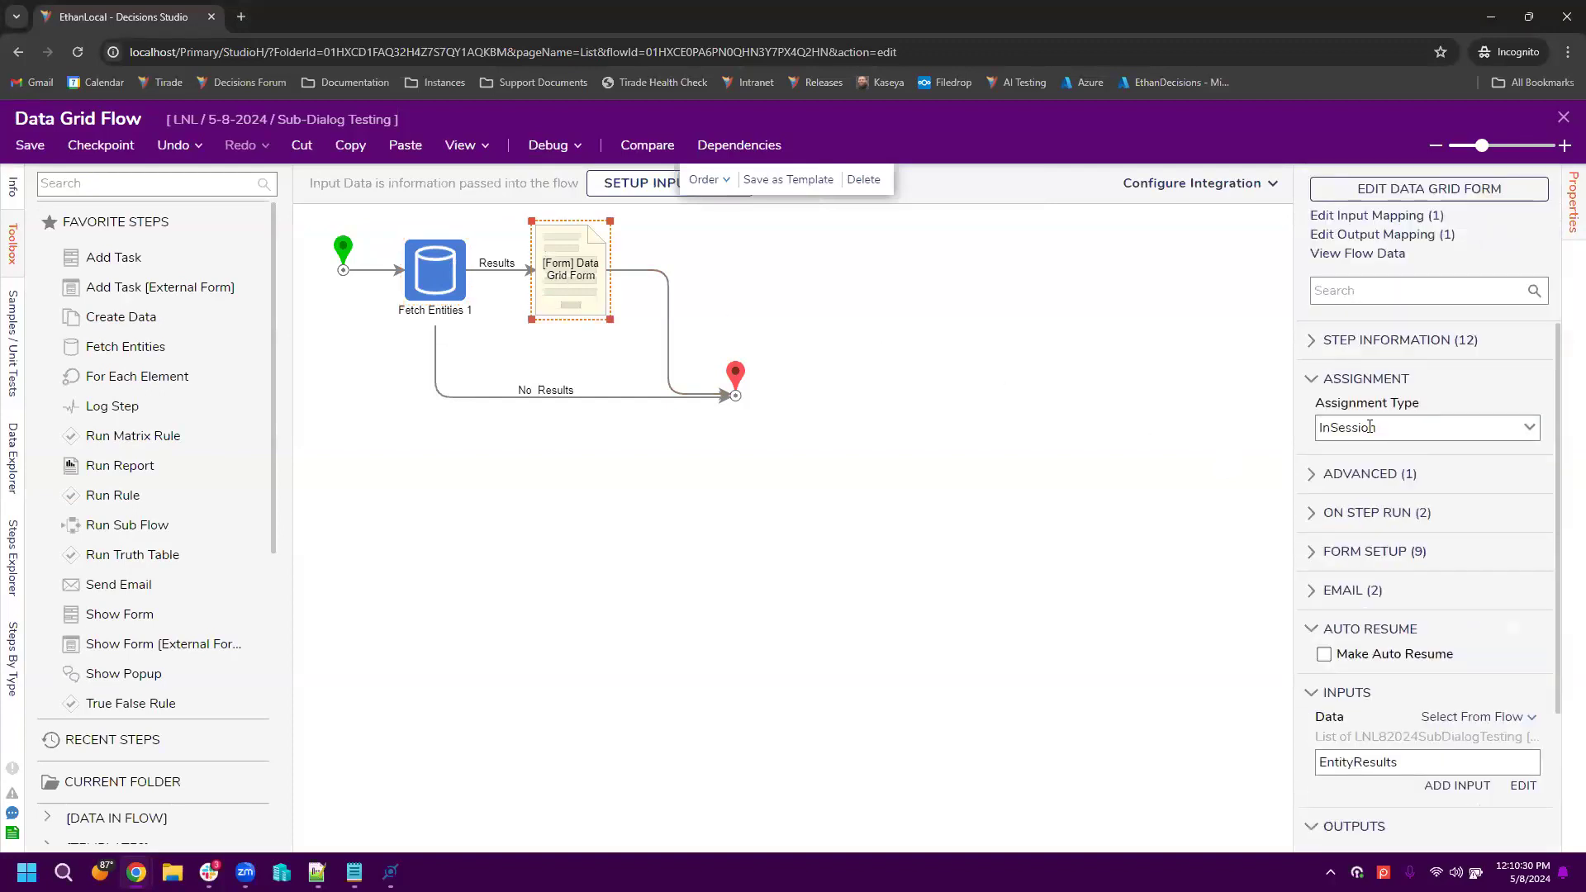
# Step: Debug Data Grid Flow and remove the second row from the data grid in the run form
pyautogui.click(547, 144)
pyautogui.click(781, 395)
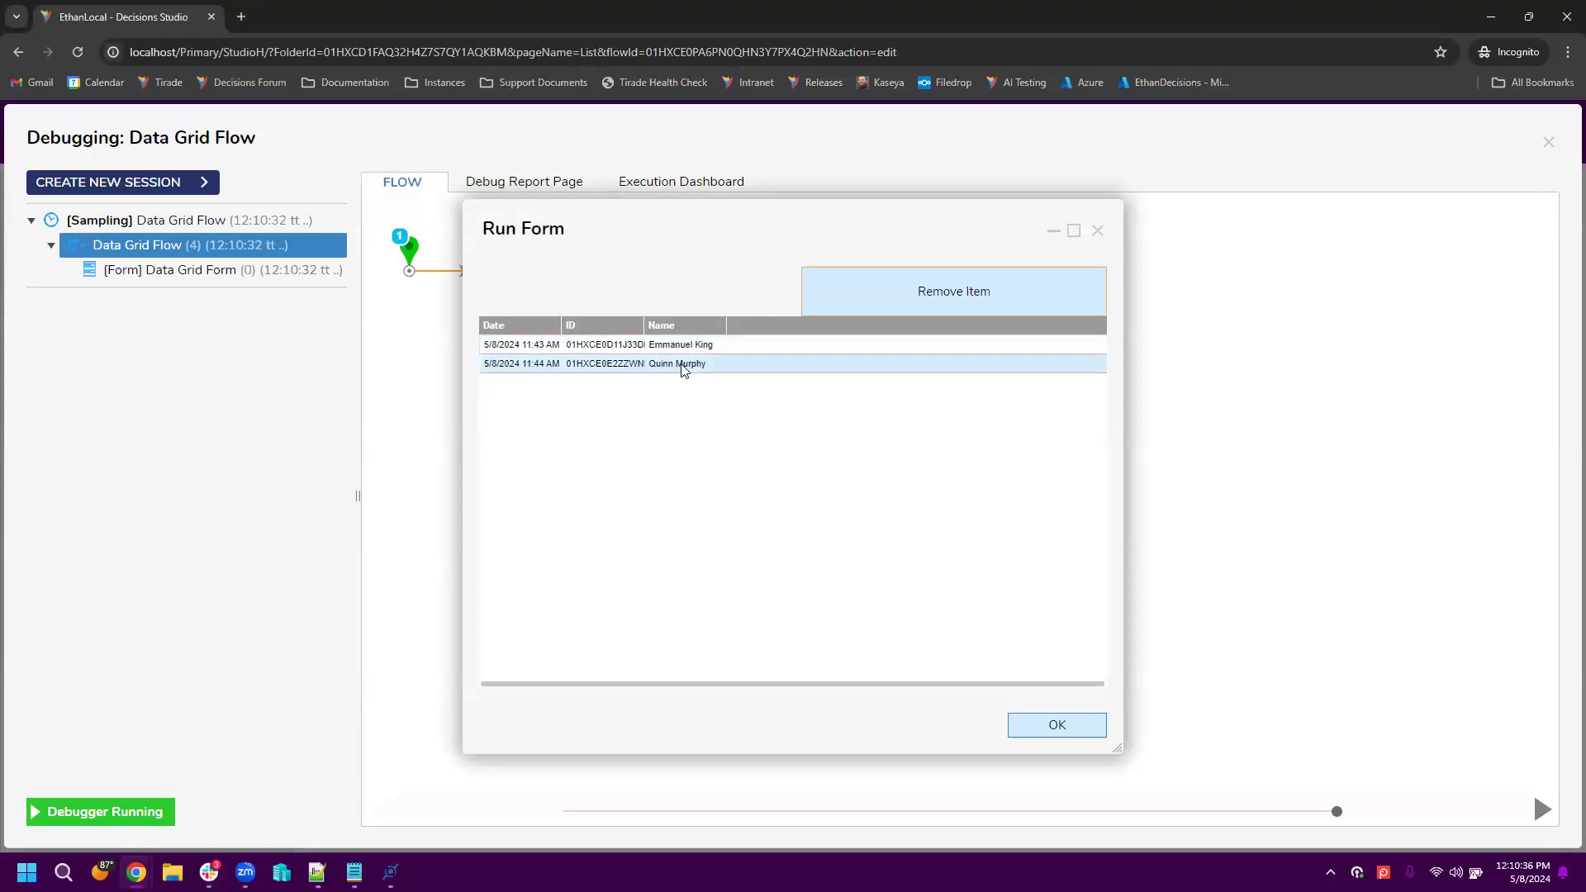
pyautogui.click(730, 344)
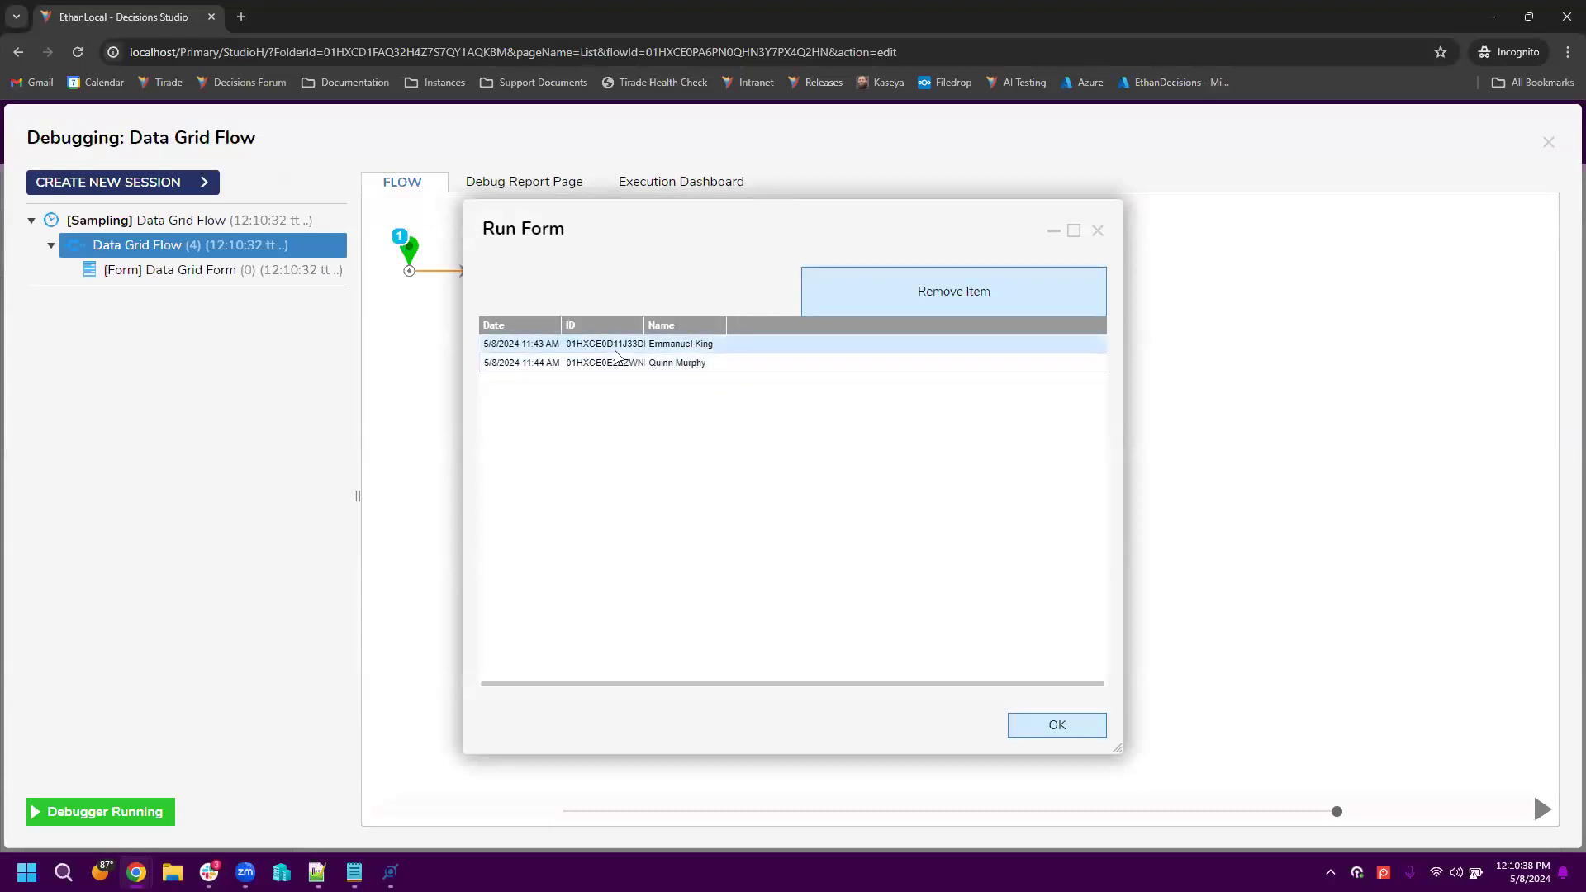
pyautogui.click(705, 363)
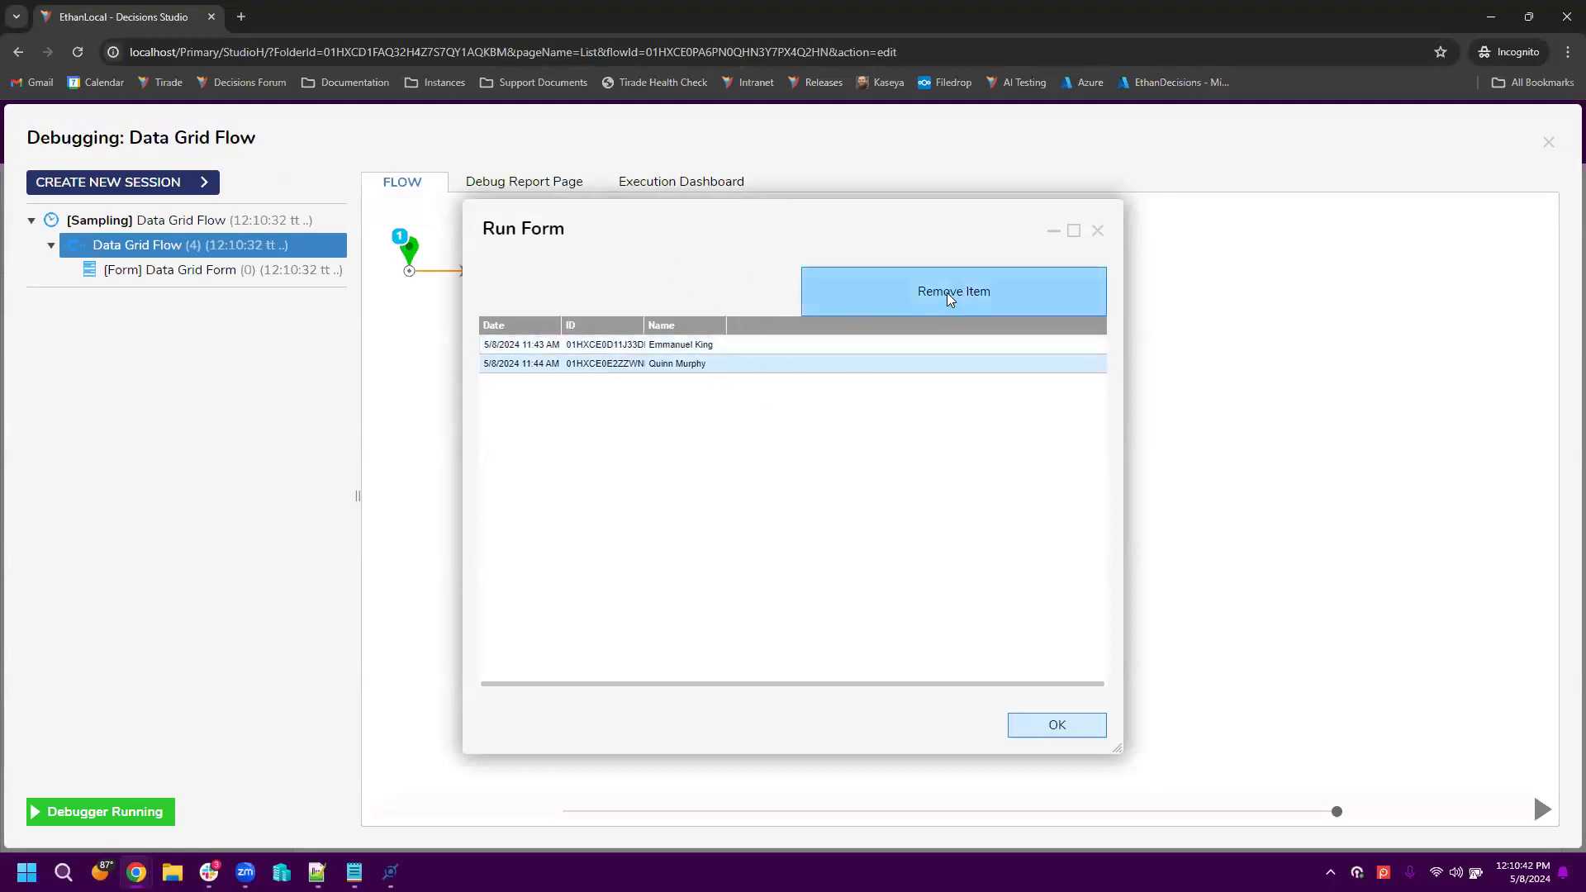
pyautogui.click(825, 295)
pyautogui.moveTo(738, 239); pyautogui.dragTo(737, 240)
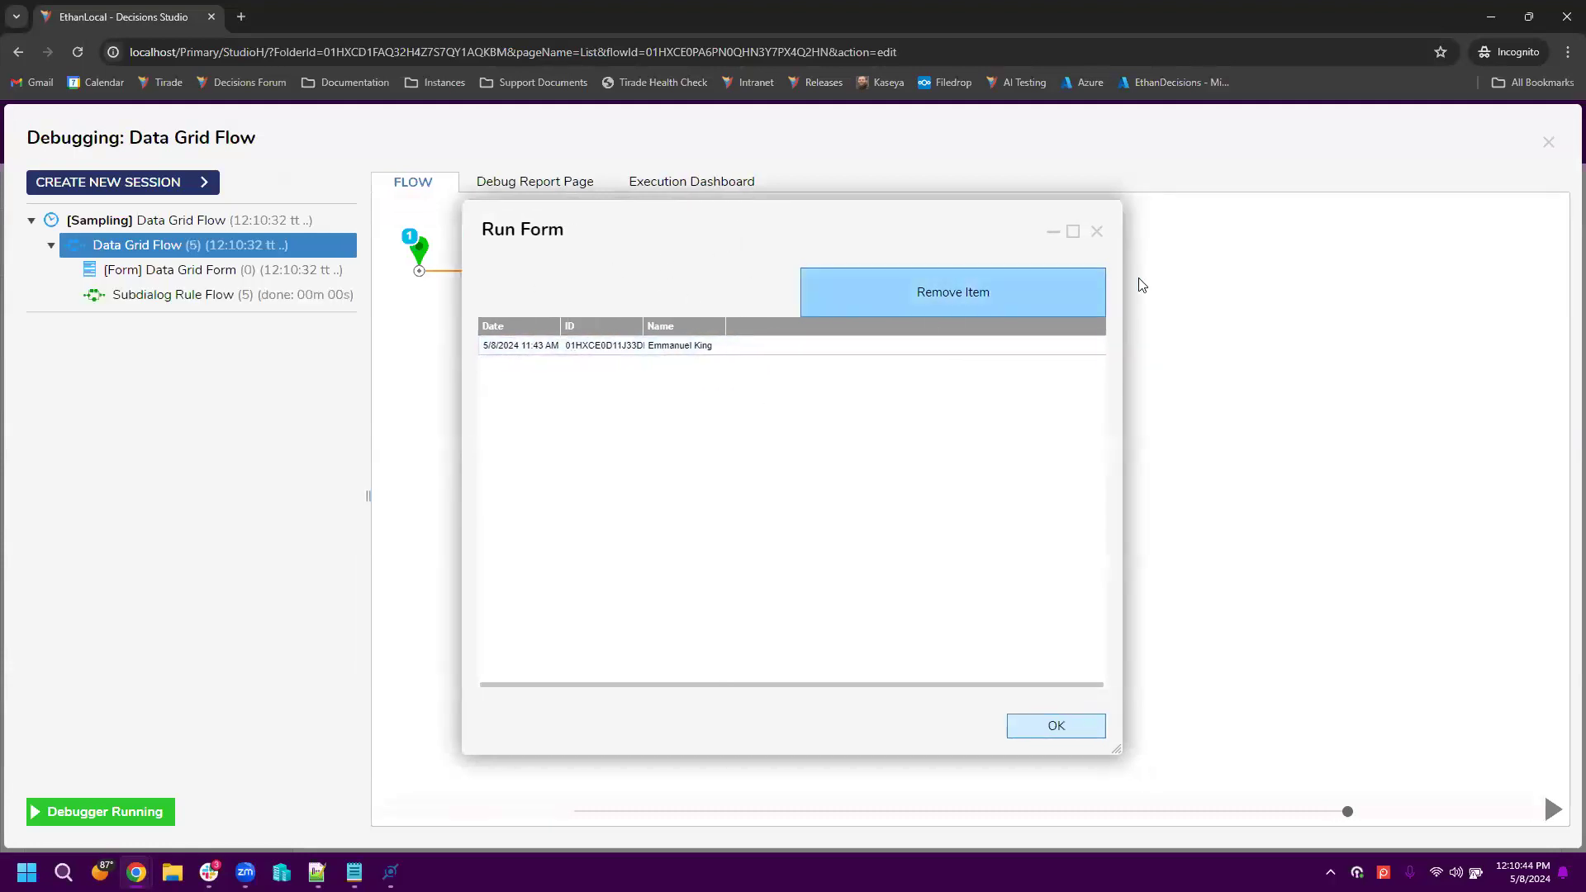
# Step: Select the remaining grid row, then close the run form, the debugger and the flow designer
pyautogui.click(793, 344)
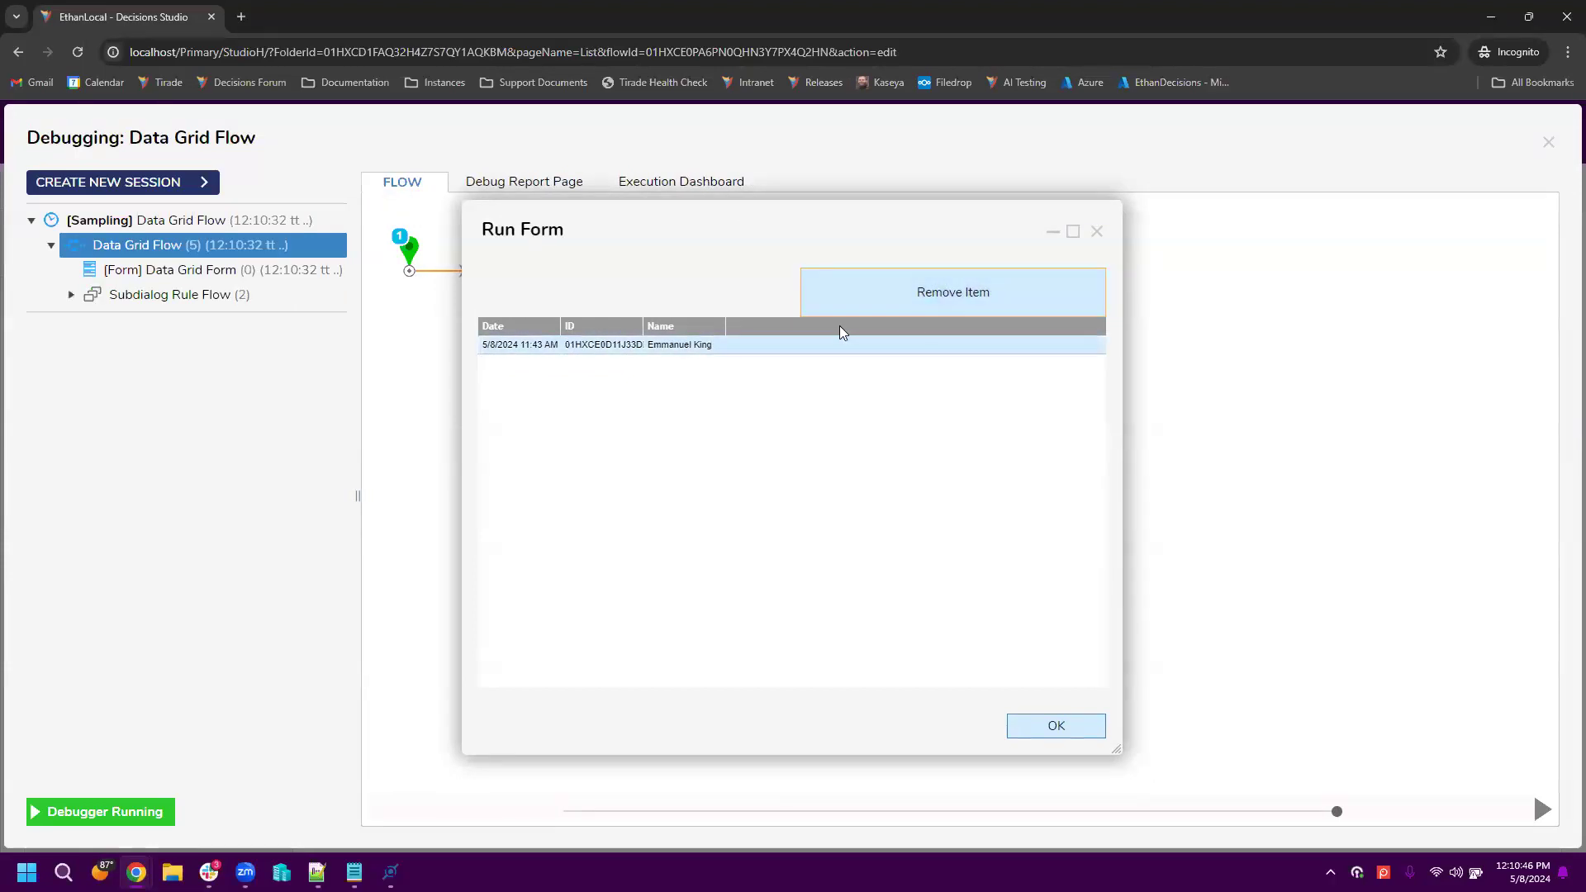
pyautogui.moveTo(811, 279); pyautogui.dragTo(783, 247)
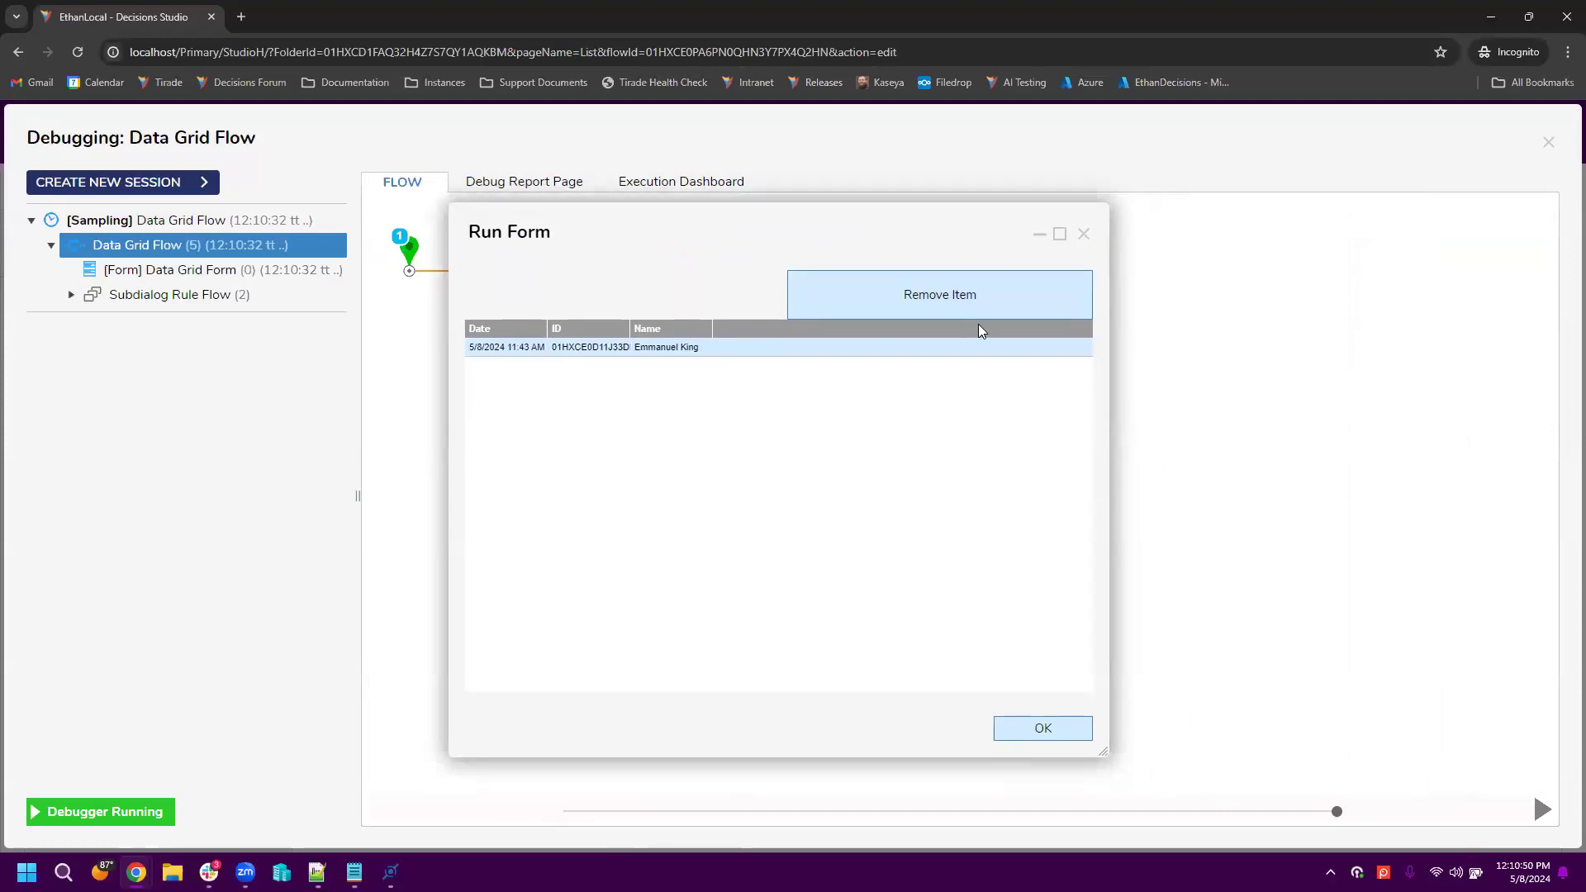
pyautogui.click(1084, 234)
pyautogui.click(1549, 142)
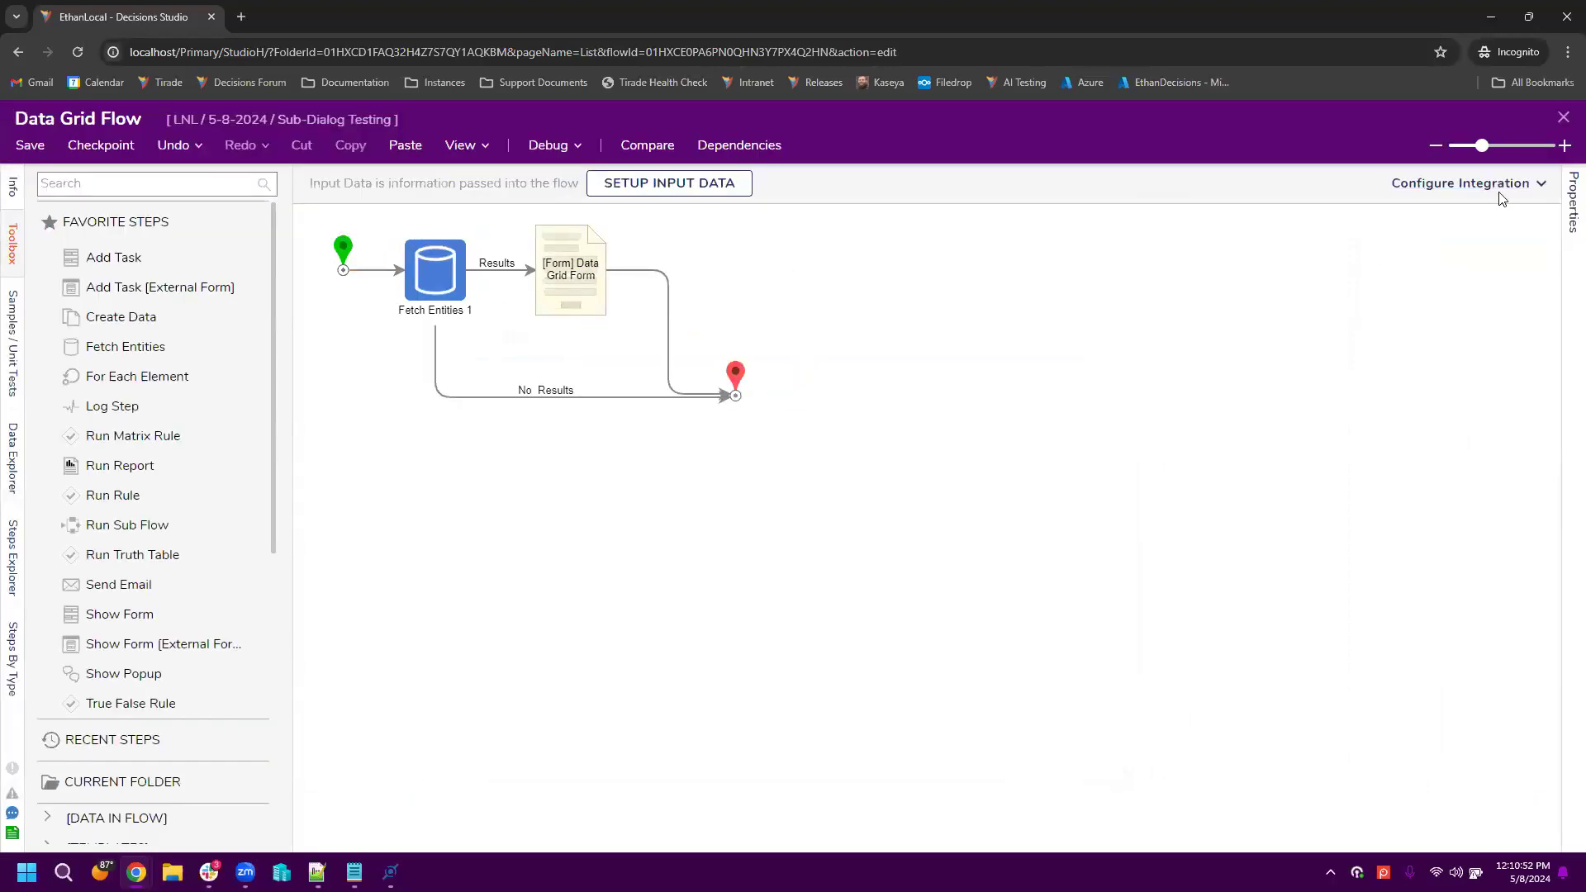
pyautogui.click(1563, 117)
# Step: Run the Create Data flow six times to generate new sample records
pyautogui.rightClick(116, 382)
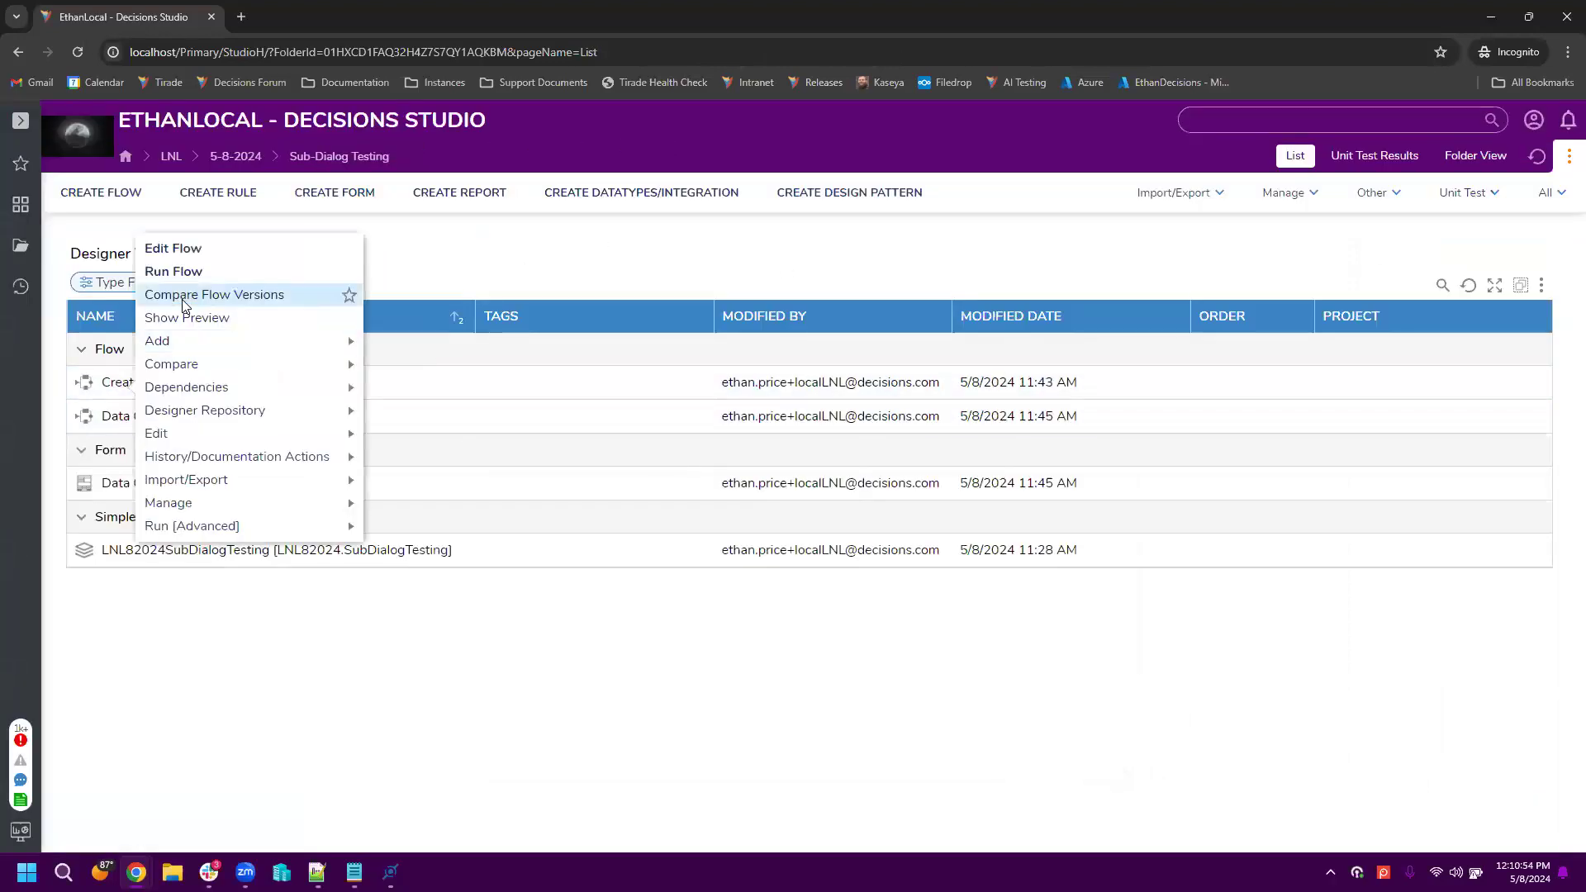
pyautogui.click(188, 267)
pyautogui.rightClick(136, 385)
pyautogui.click(179, 269)
pyautogui.rightClick(152, 381)
pyautogui.click(217, 267)
pyautogui.rightClick(154, 382)
pyautogui.click(235, 267)
pyautogui.rightClick(161, 384)
pyautogui.click(268, 270)
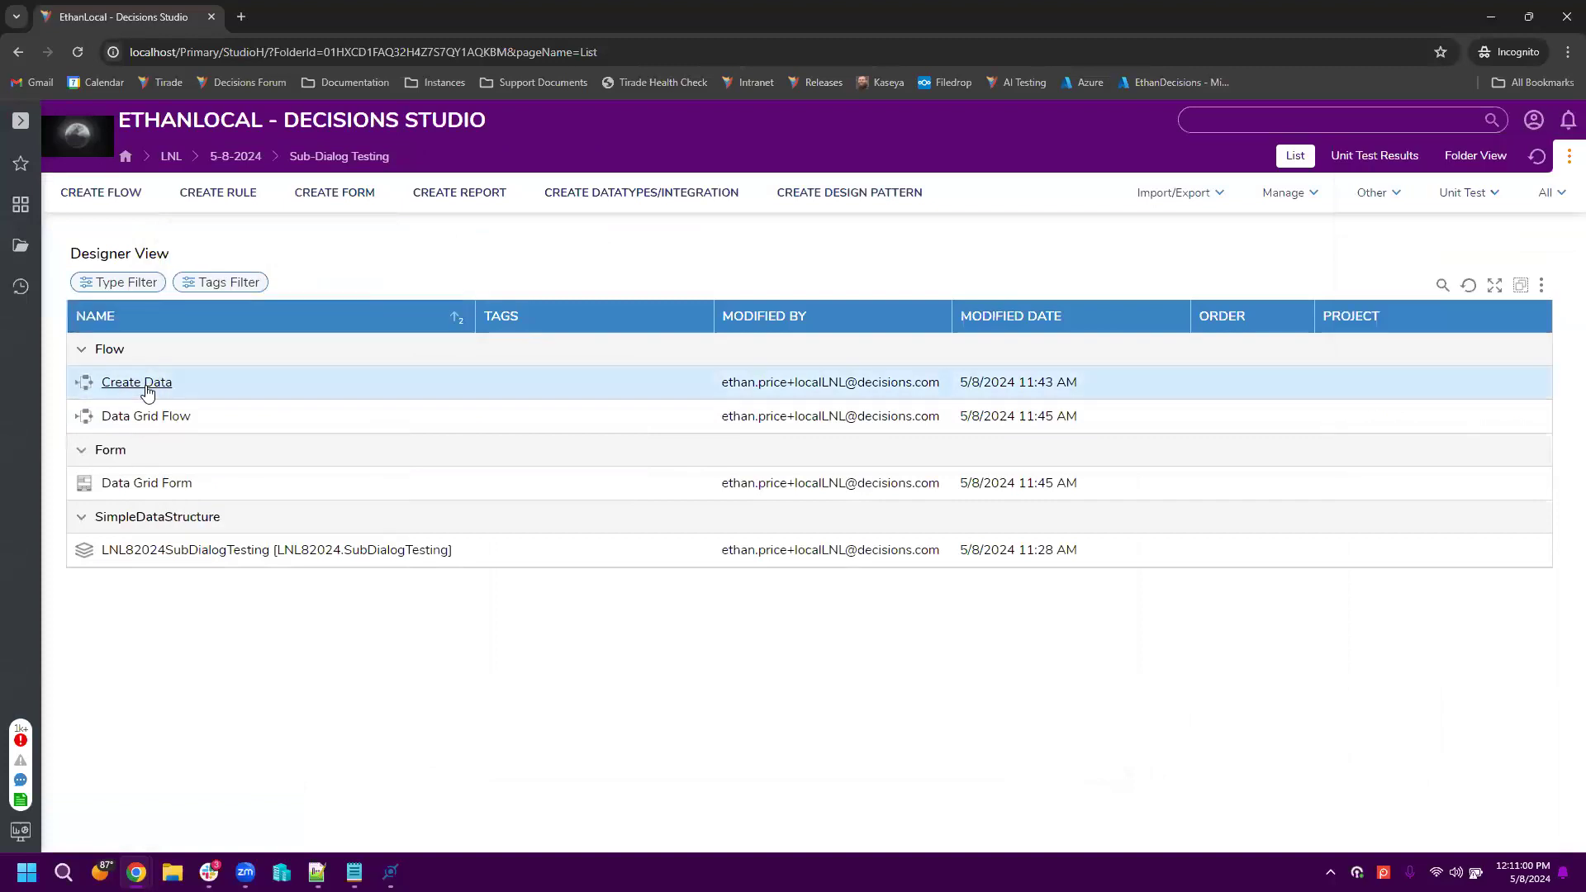
pyautogui.rightClick(136, 389)
pyautogui.click(223, 270)
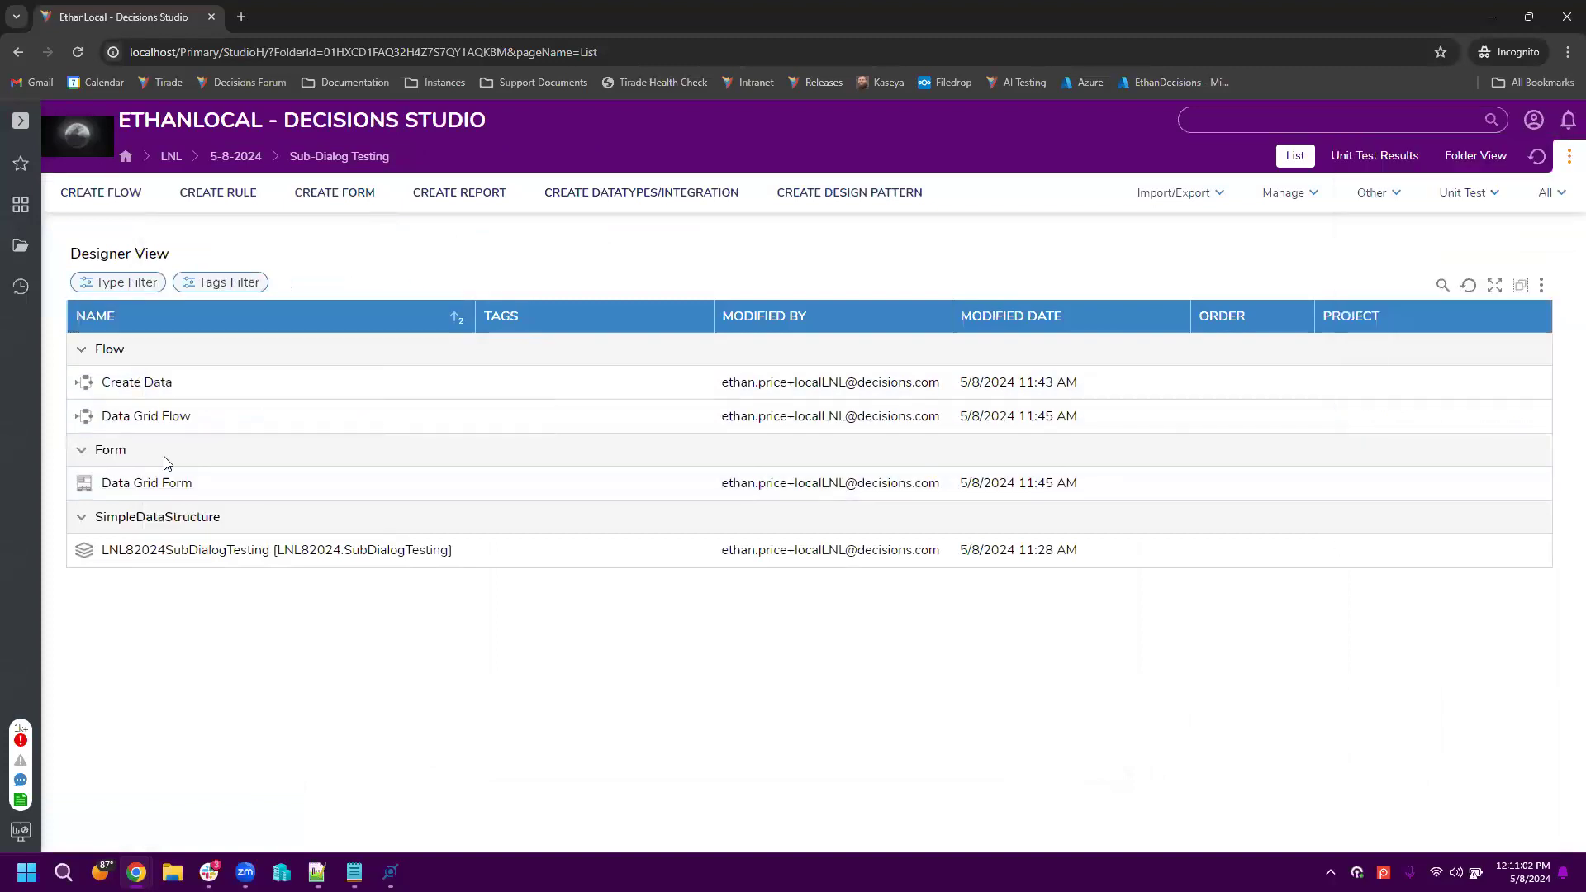
# Step: Reopen and debug Data Grid Flow, remove the third row from the grid, and close the run form and debugger
pyautogui.doubleClick(184, 420)
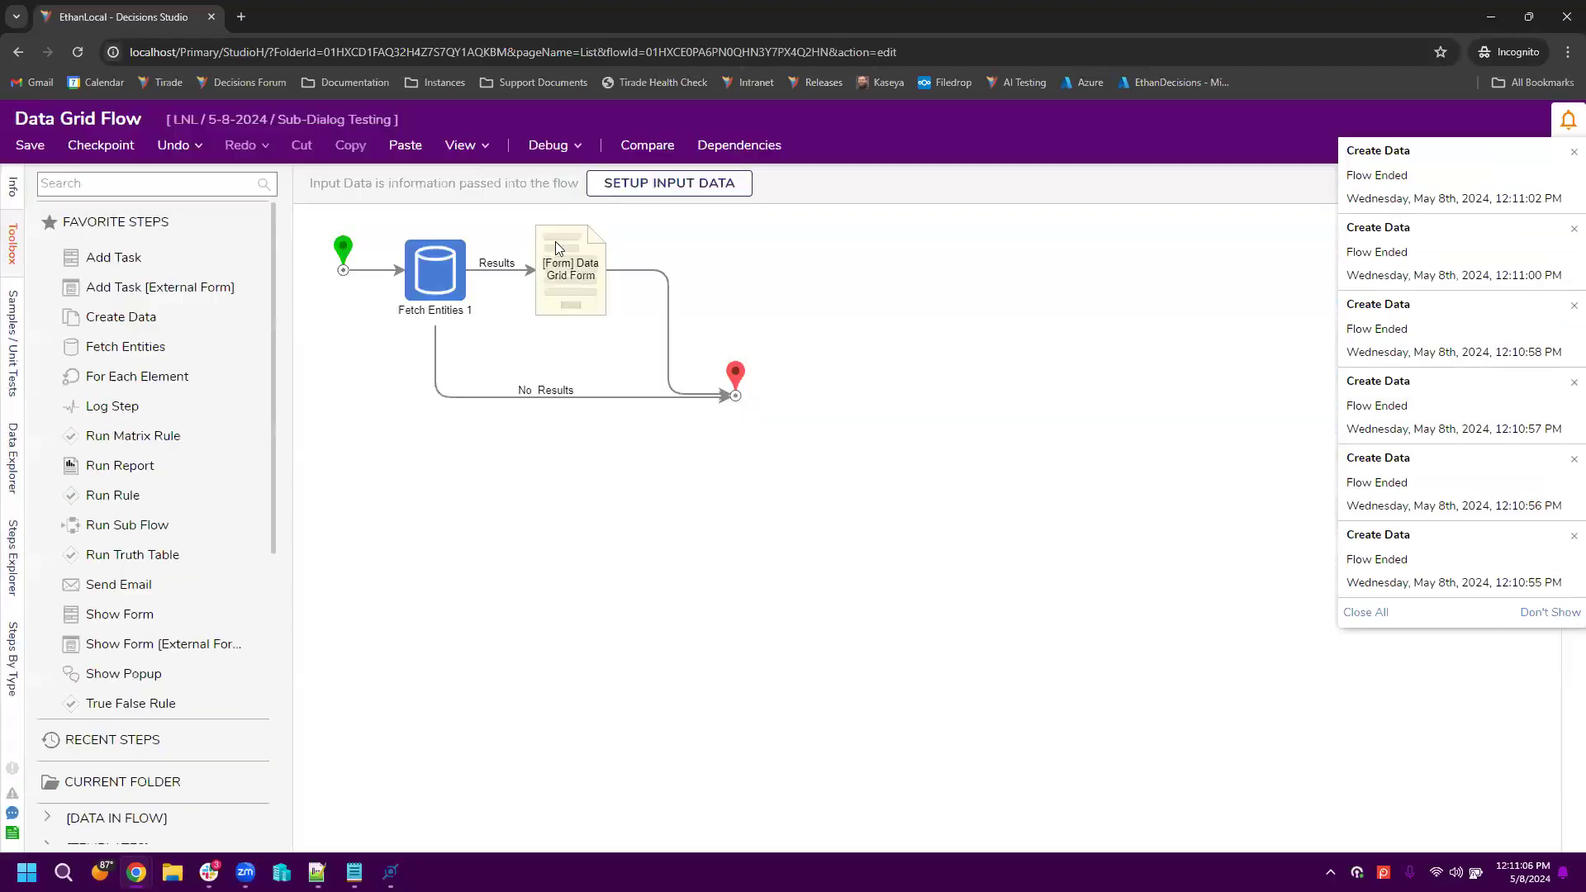
pyautogui.click(548, 147)
pyautogui.click(835, 397)
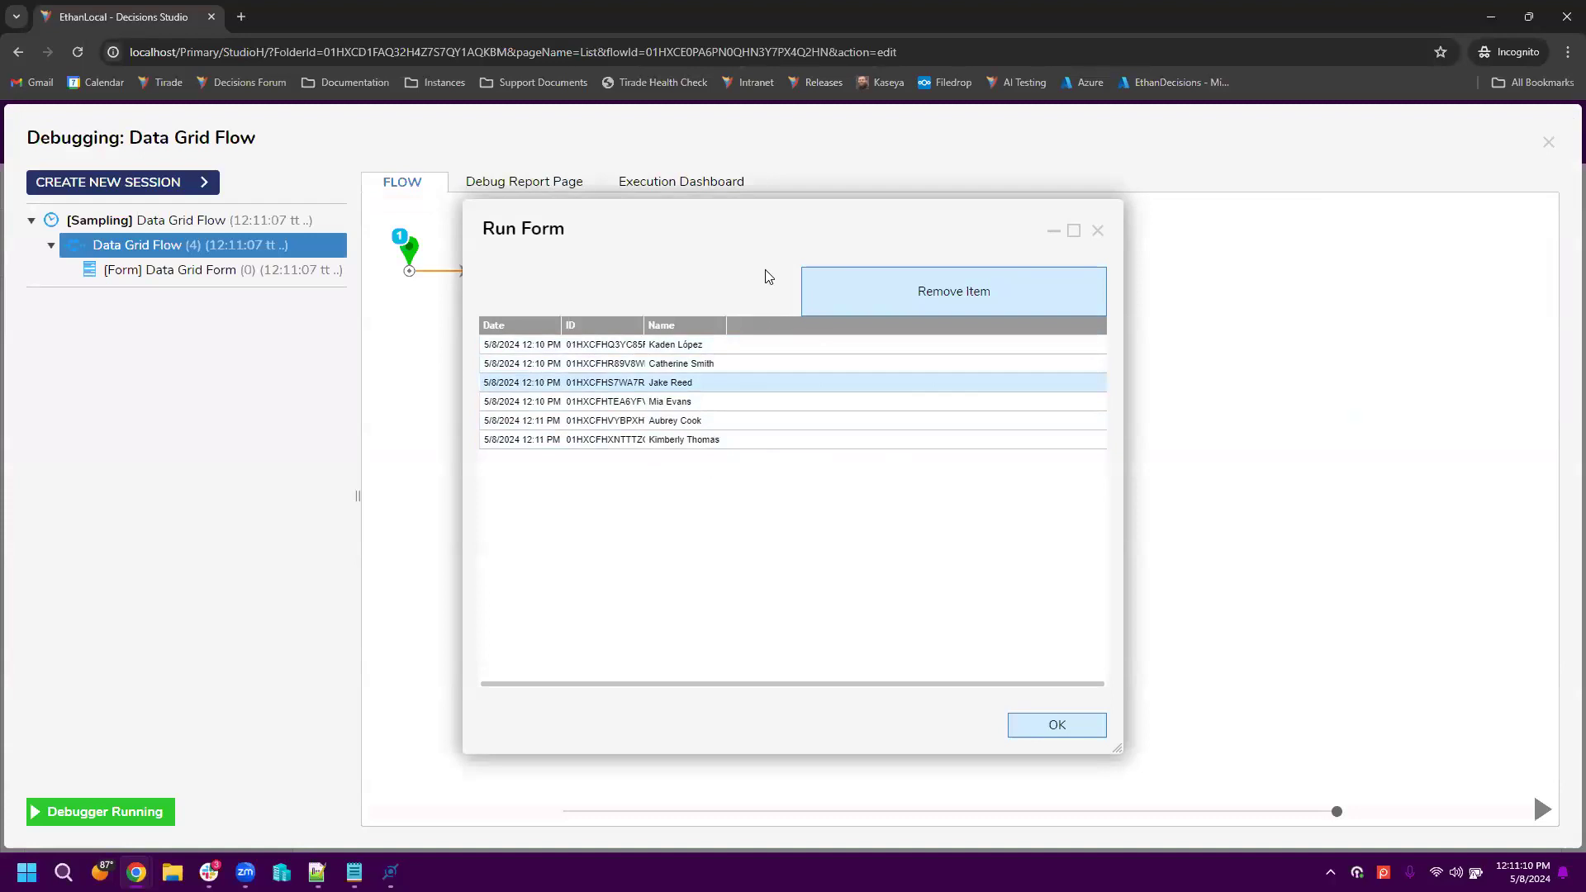
pyautogui.click(946, 289)
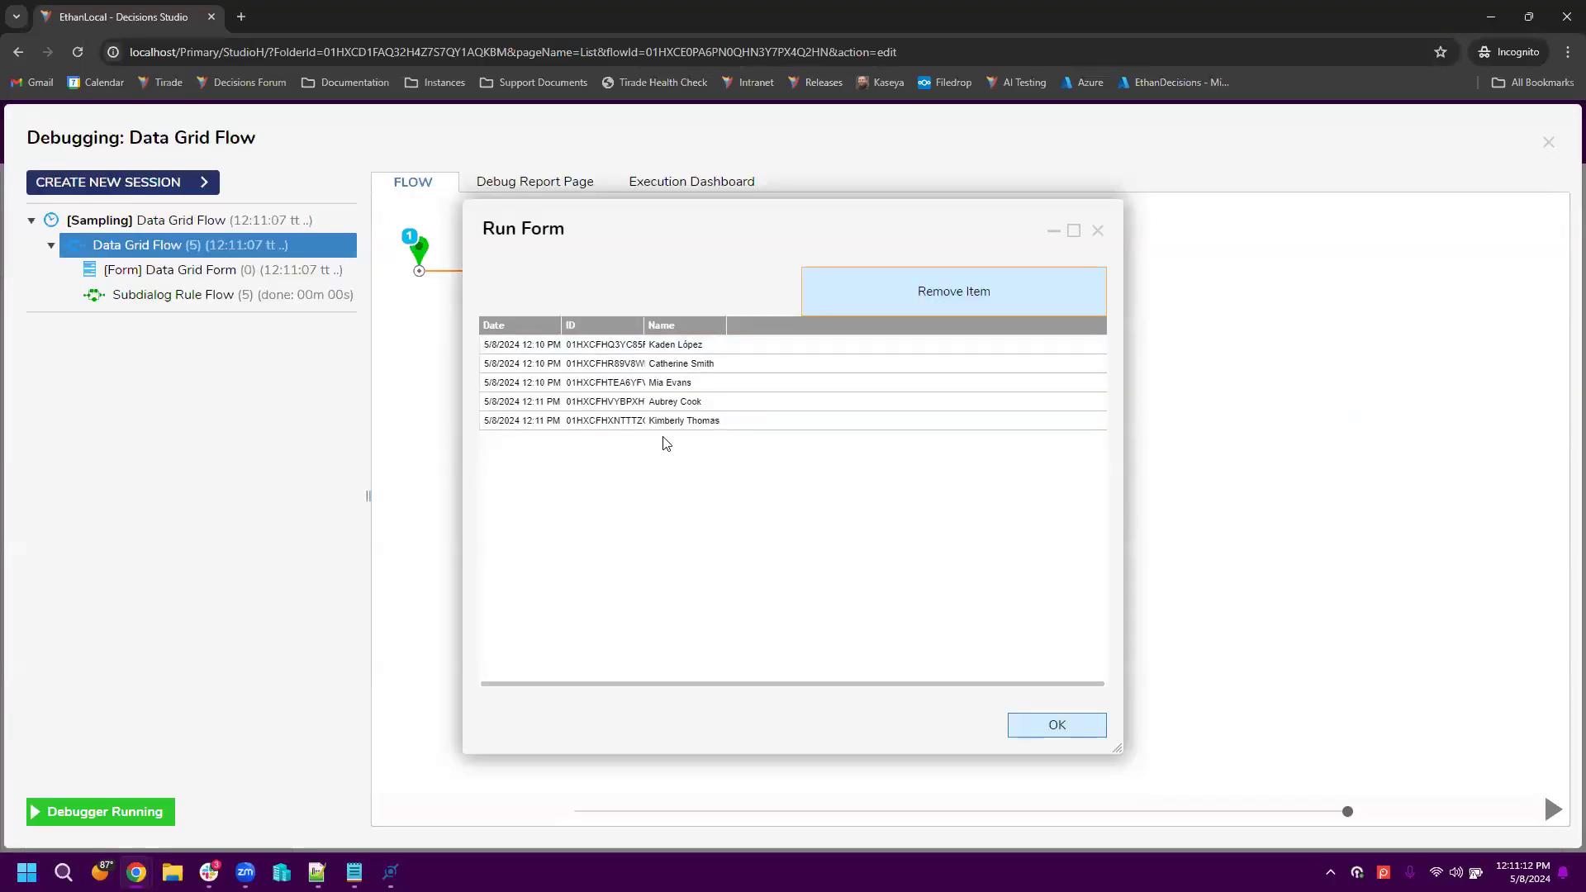
pyautogui.click(1098, 232)
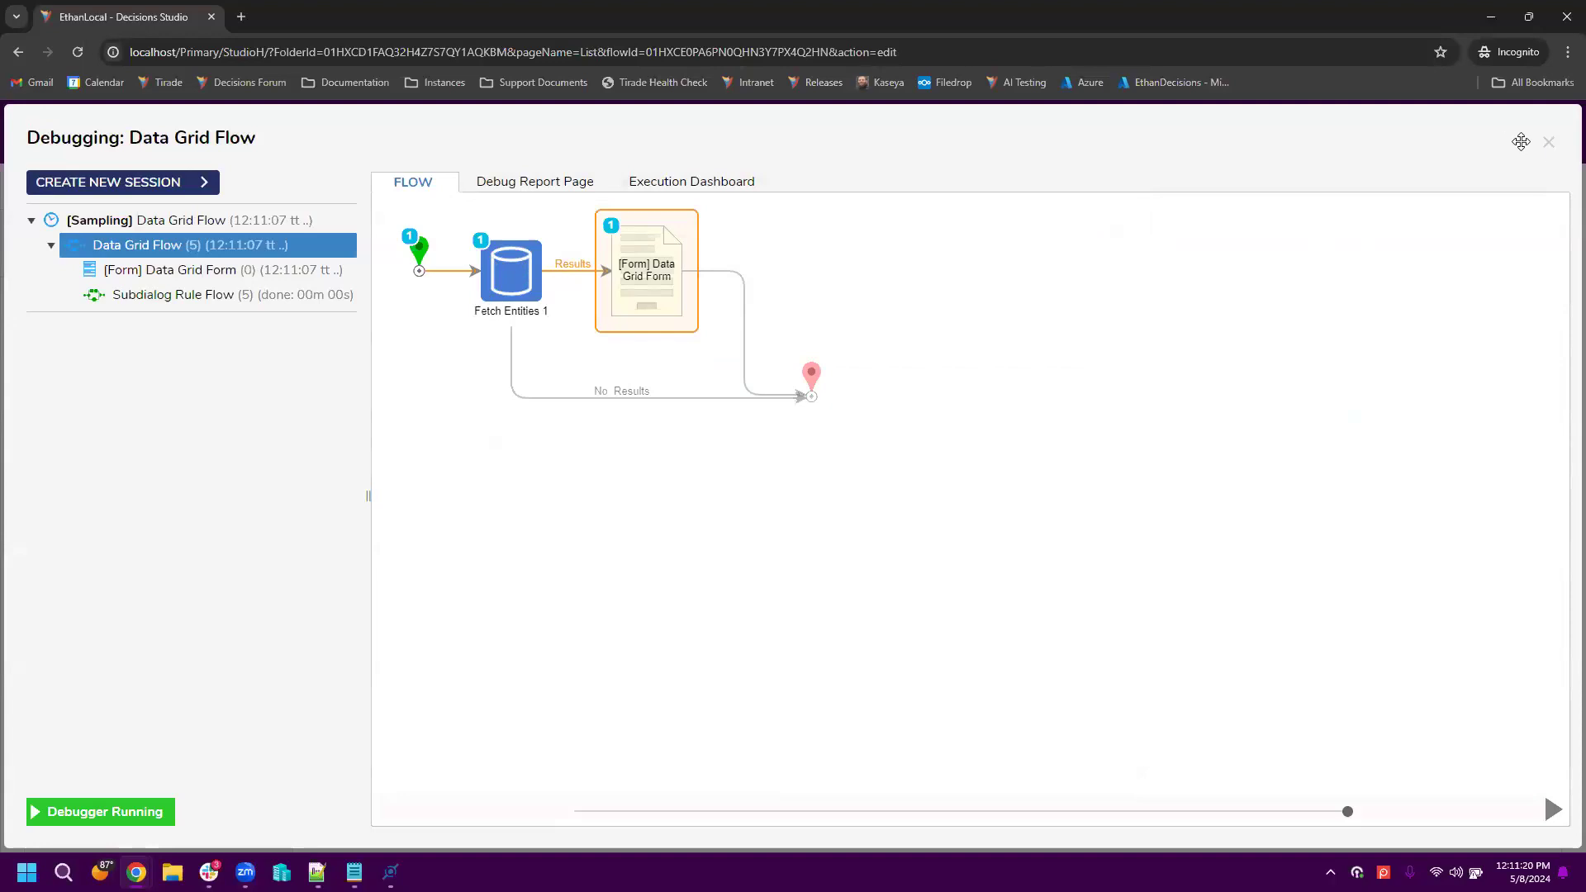
pyautogui.click(1548, 142)
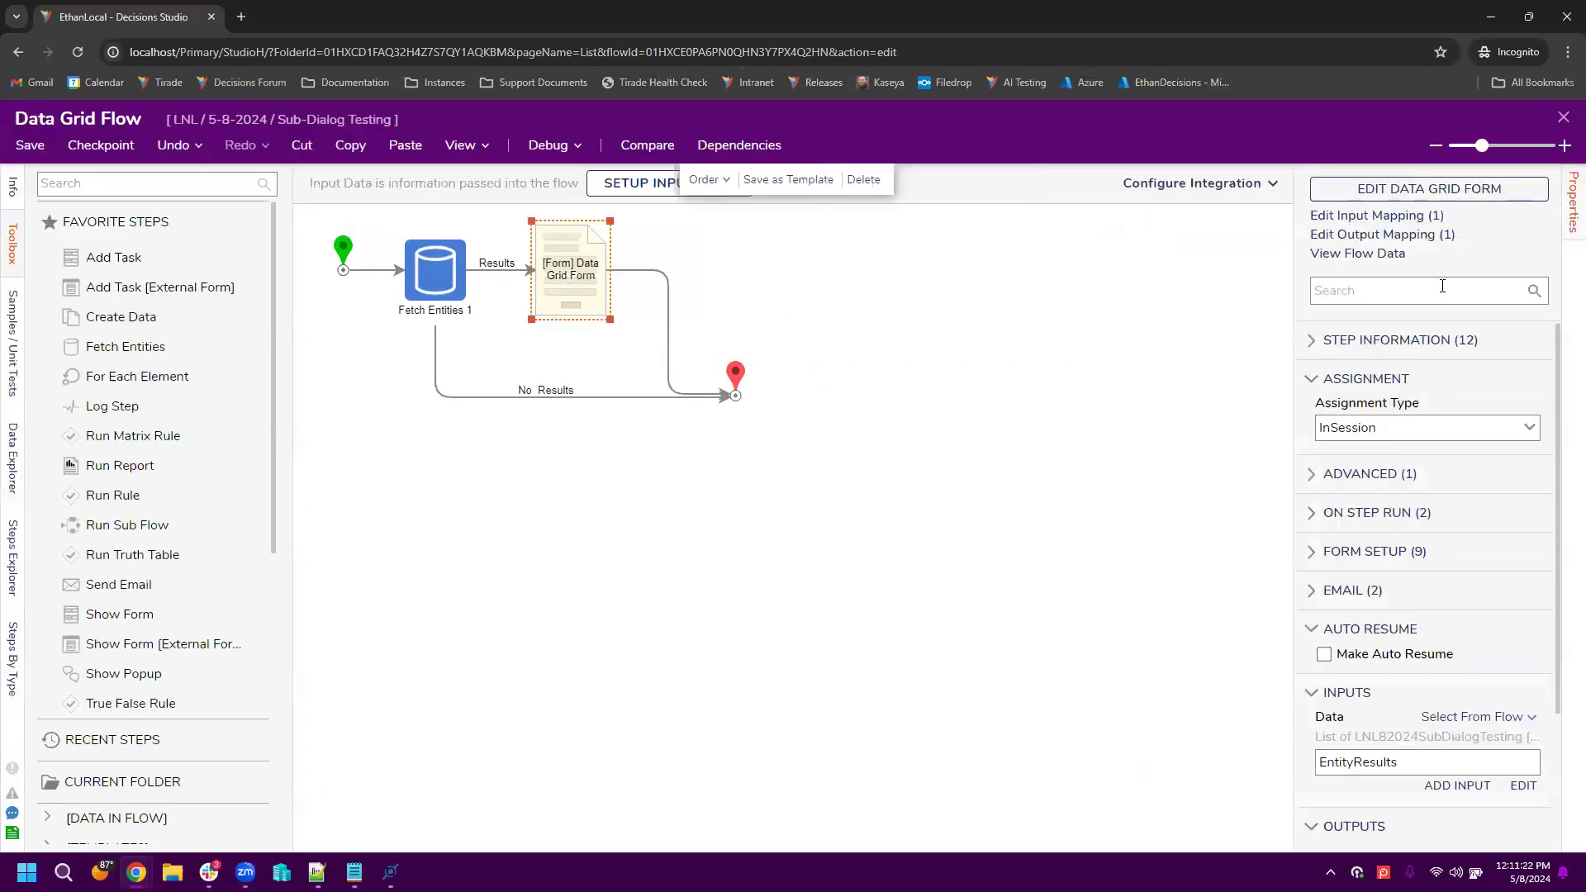
# Step: Open Data Grid Form for editing and open the subdialog rule flow behind its Remove Item button
pyautogui.click(1459, 192)
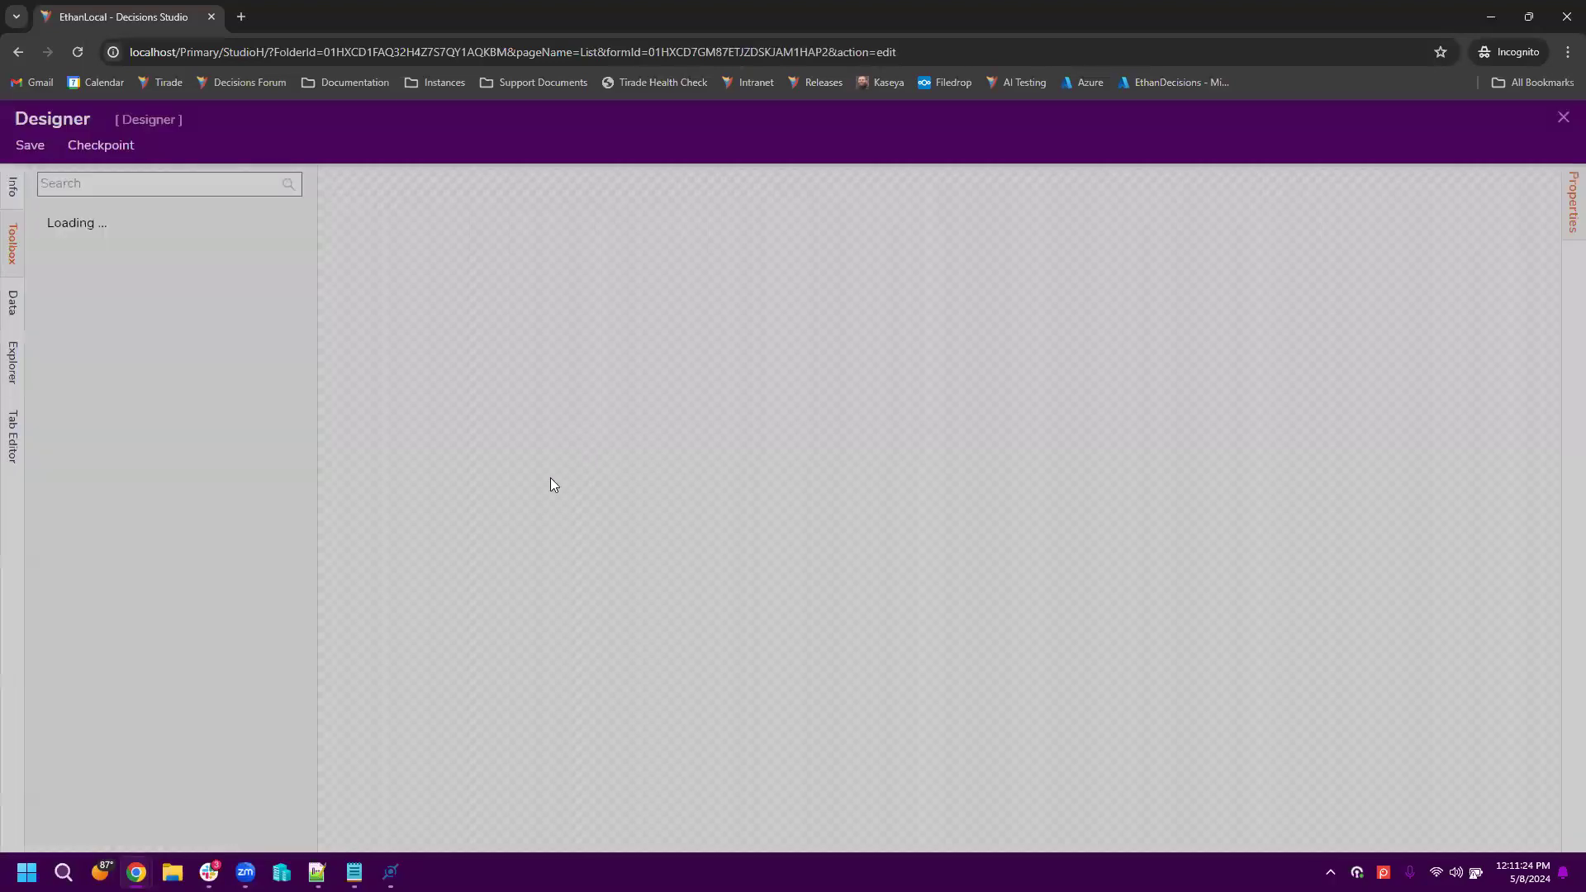
pyautogui.click(793, 248)
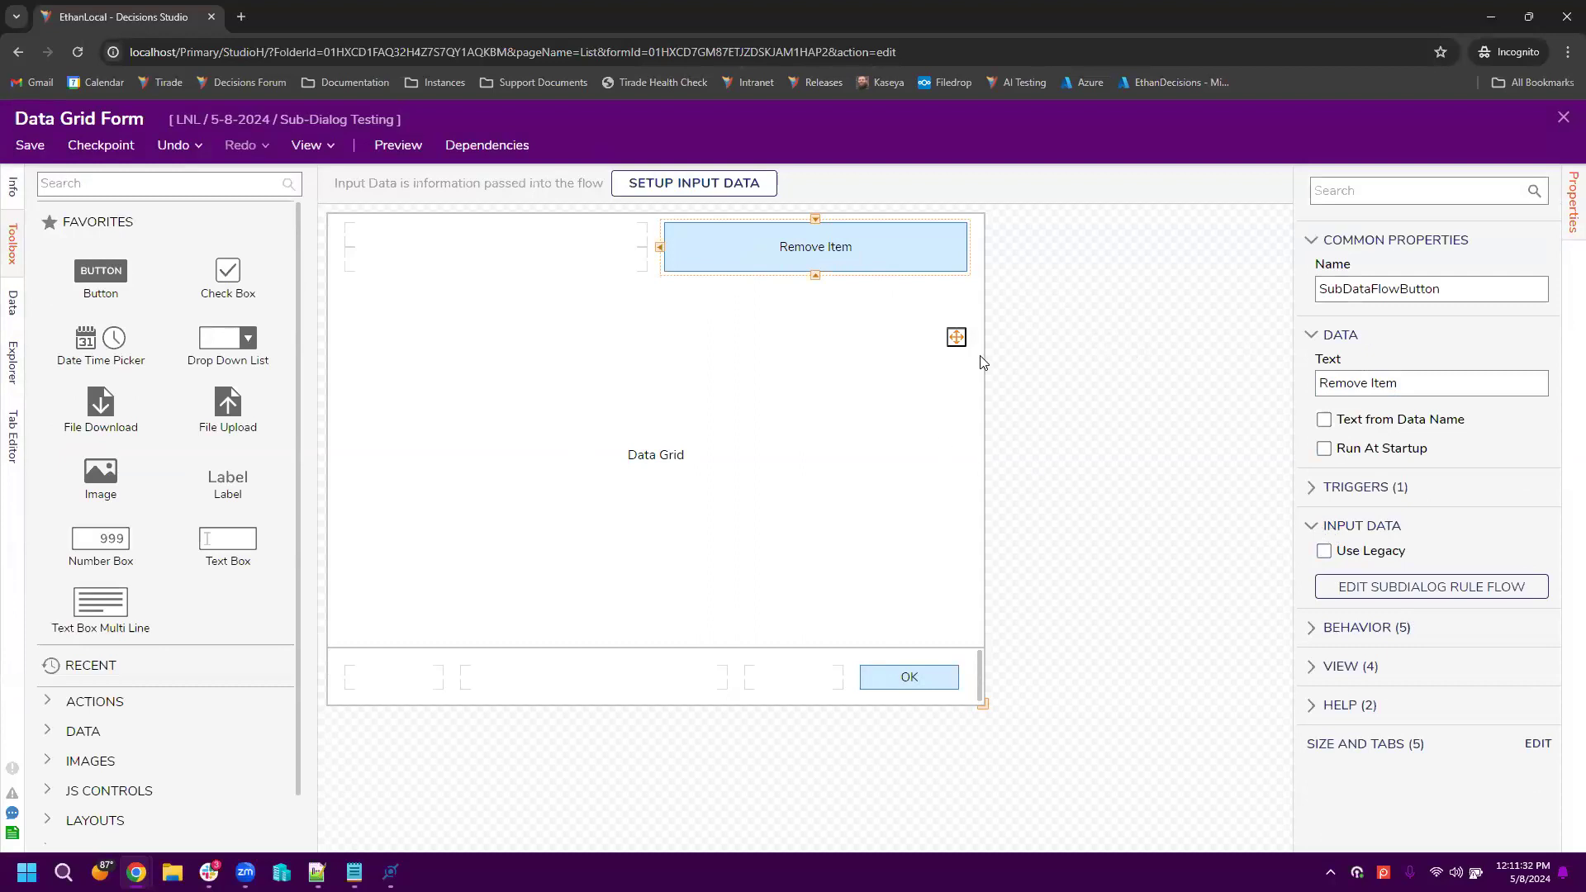
pyautogui.click(1396, 586)
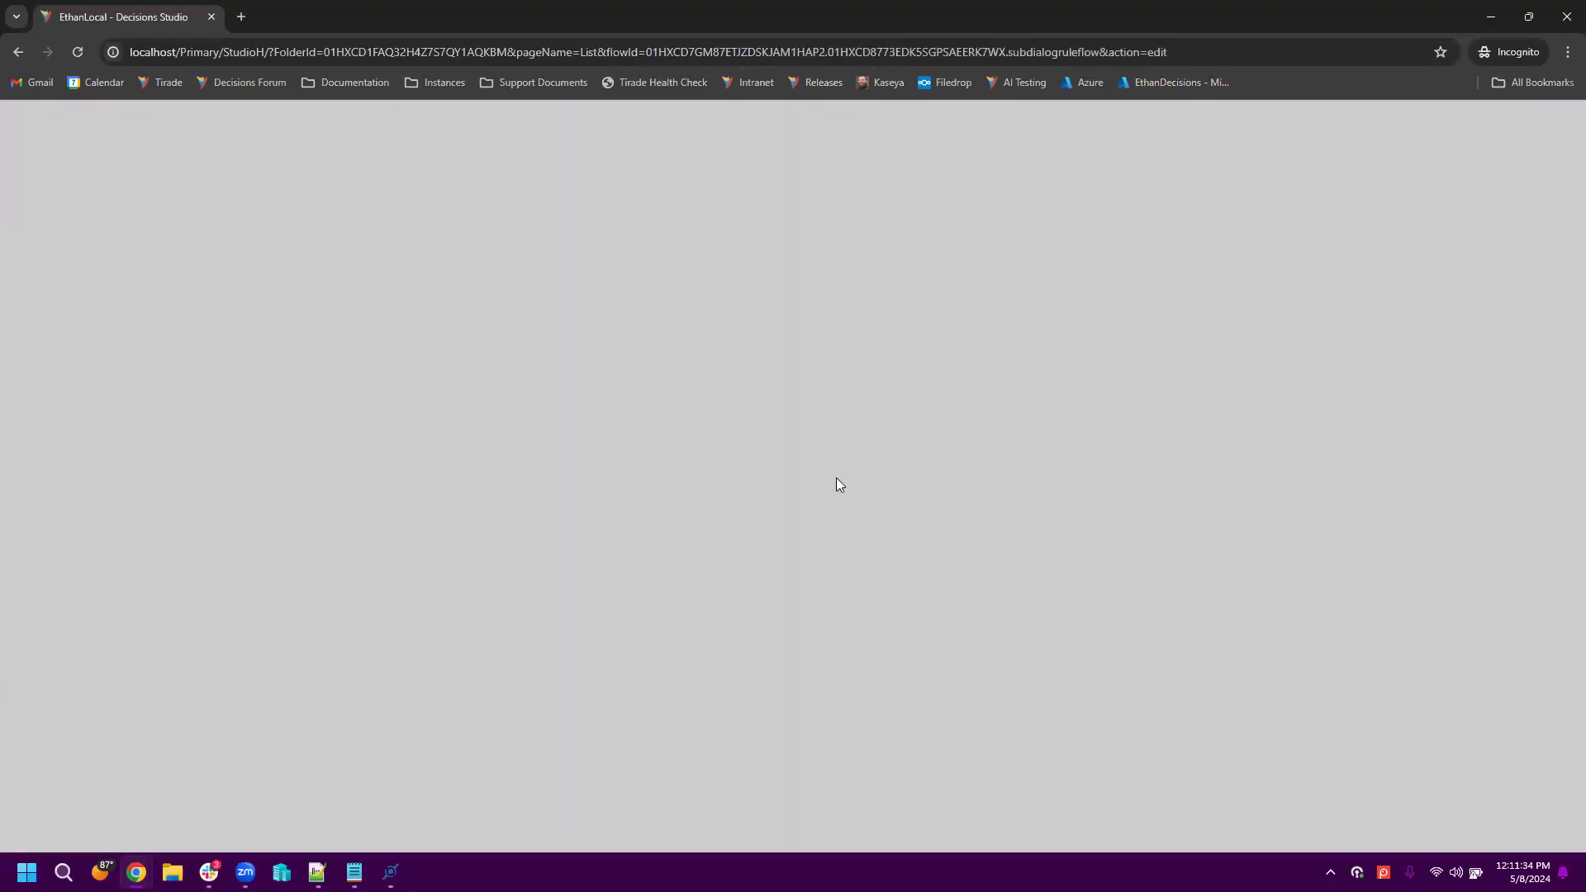
# Step: Examine the steps available in the Form Rules category for the subdialog rule flow
pyautogui.scroll(-7, 182, 568)
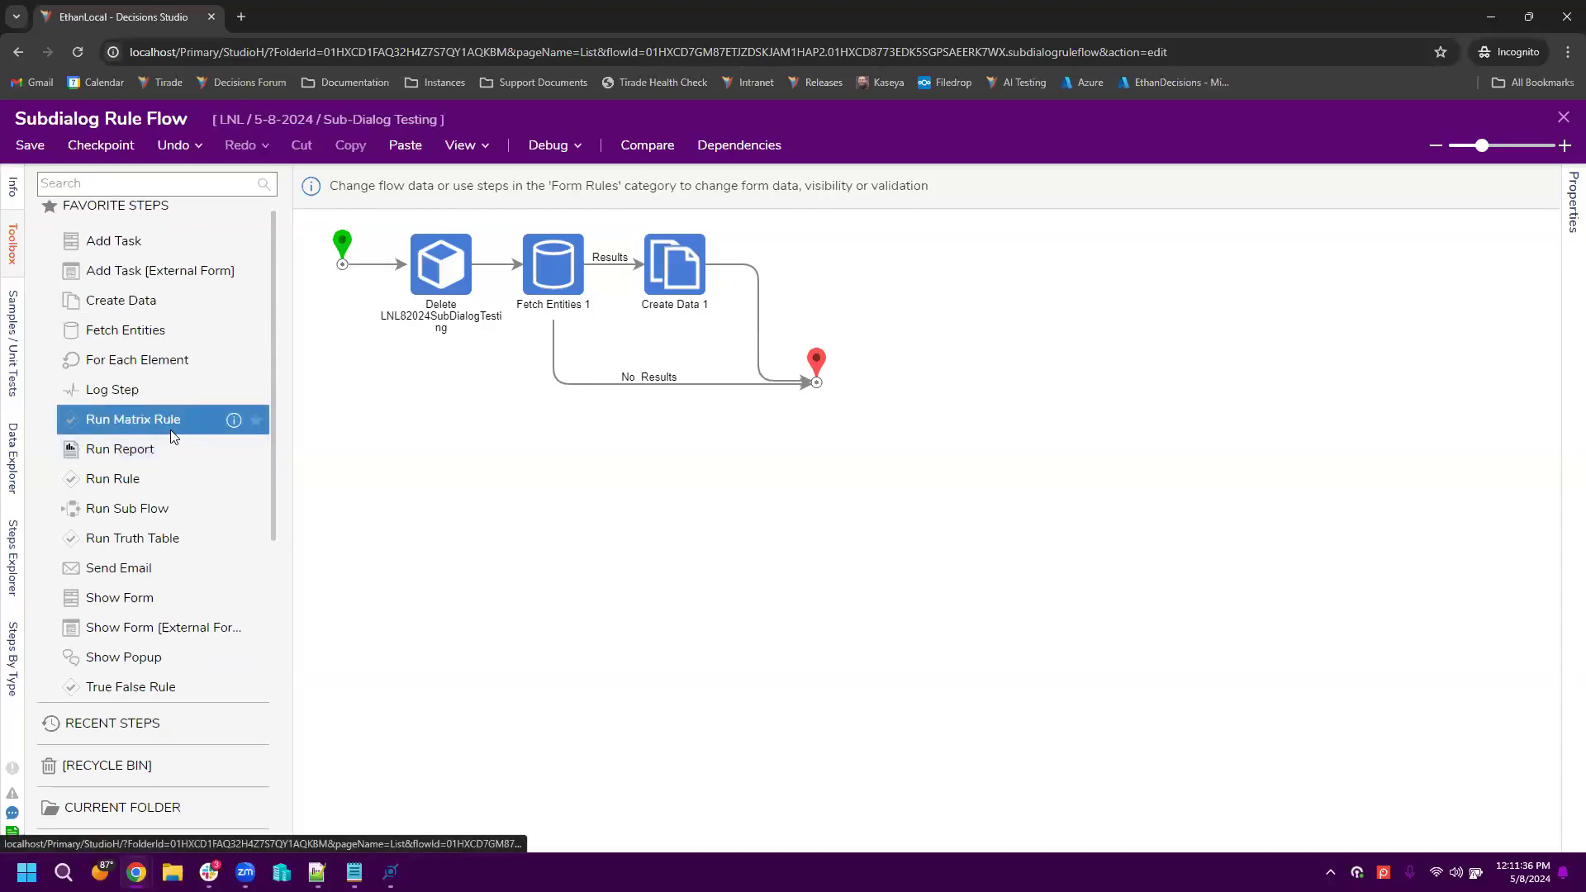
pyautogui.click(193, 593)
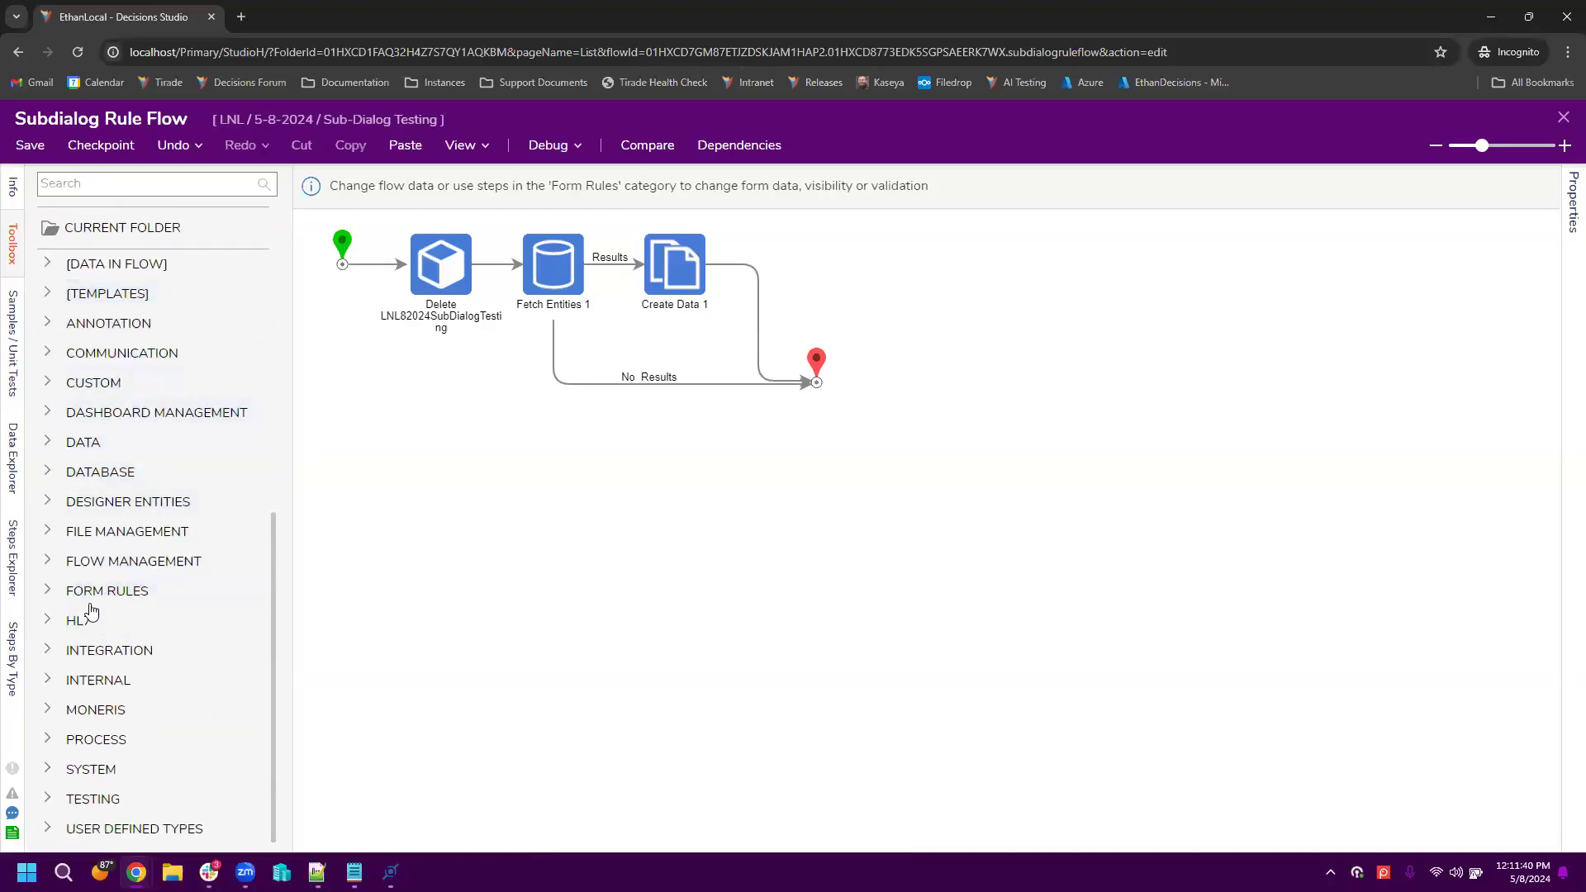
pyautogui.click(132, 591)
pyautogui.scroll(-1, 178, 512)
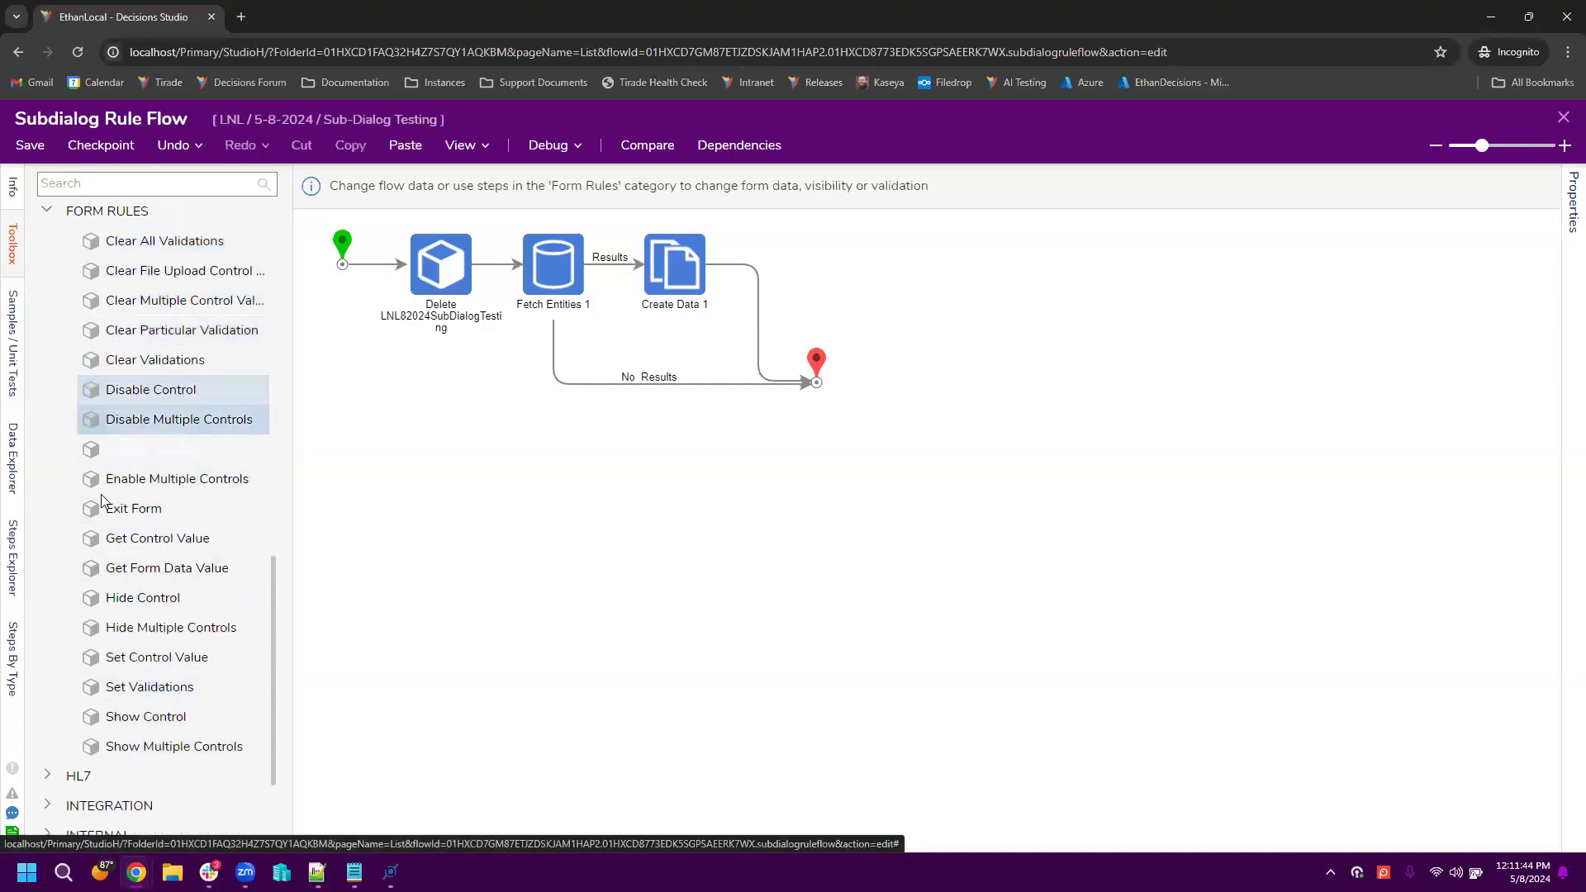
pyautogui.scroll(-2, 223, 594)
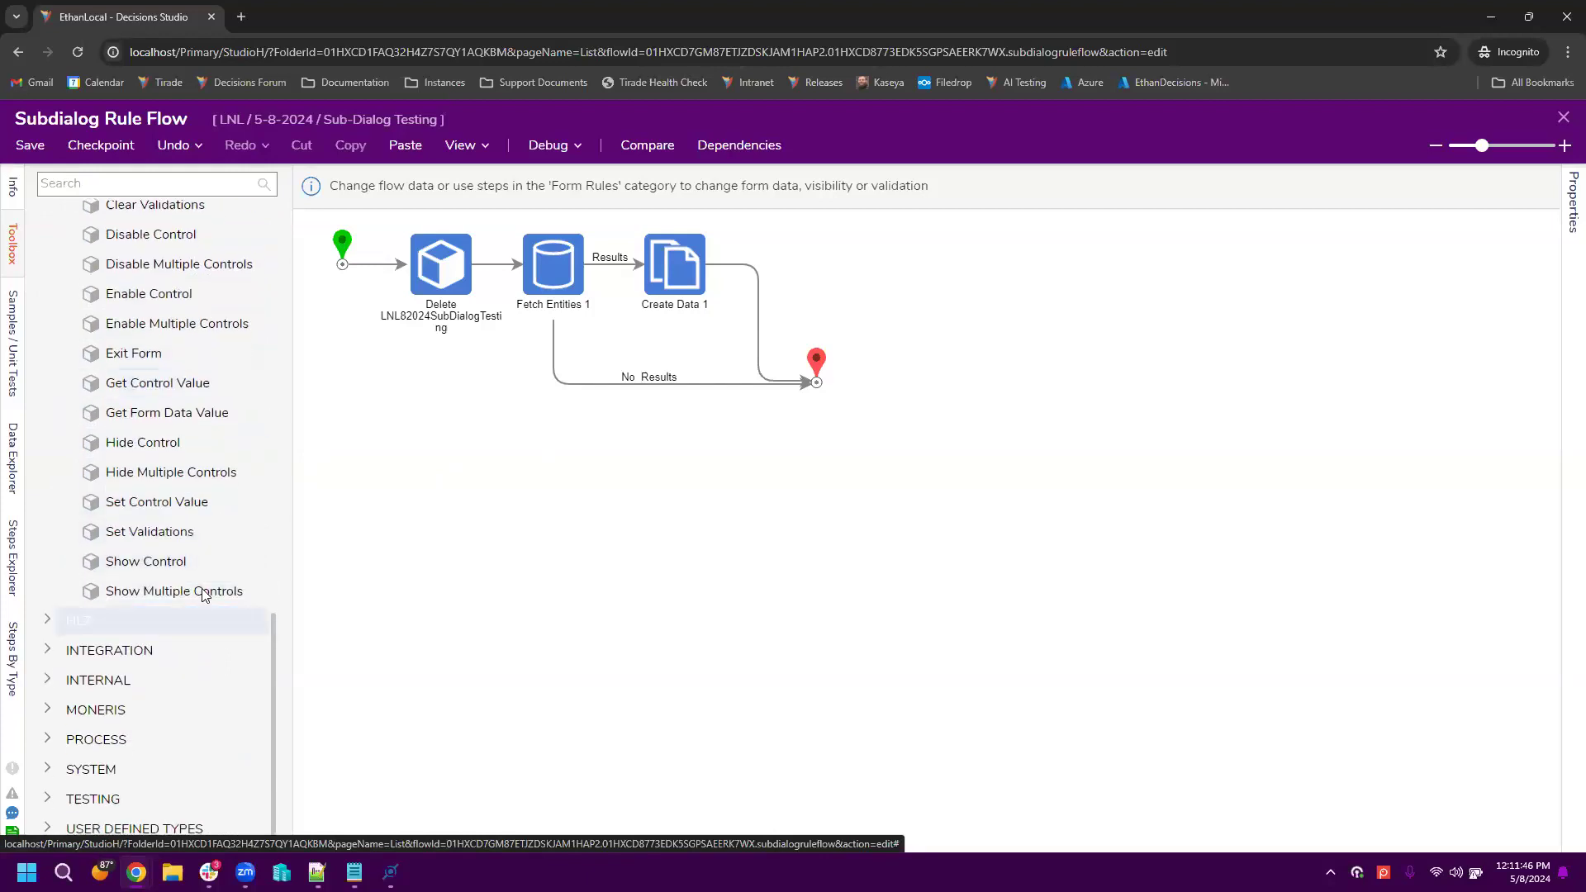
pyautogui.scroll(6, 266, 623)
pyautogui.click(198, 551)
pyautogui.scroll(5, 206, 588)
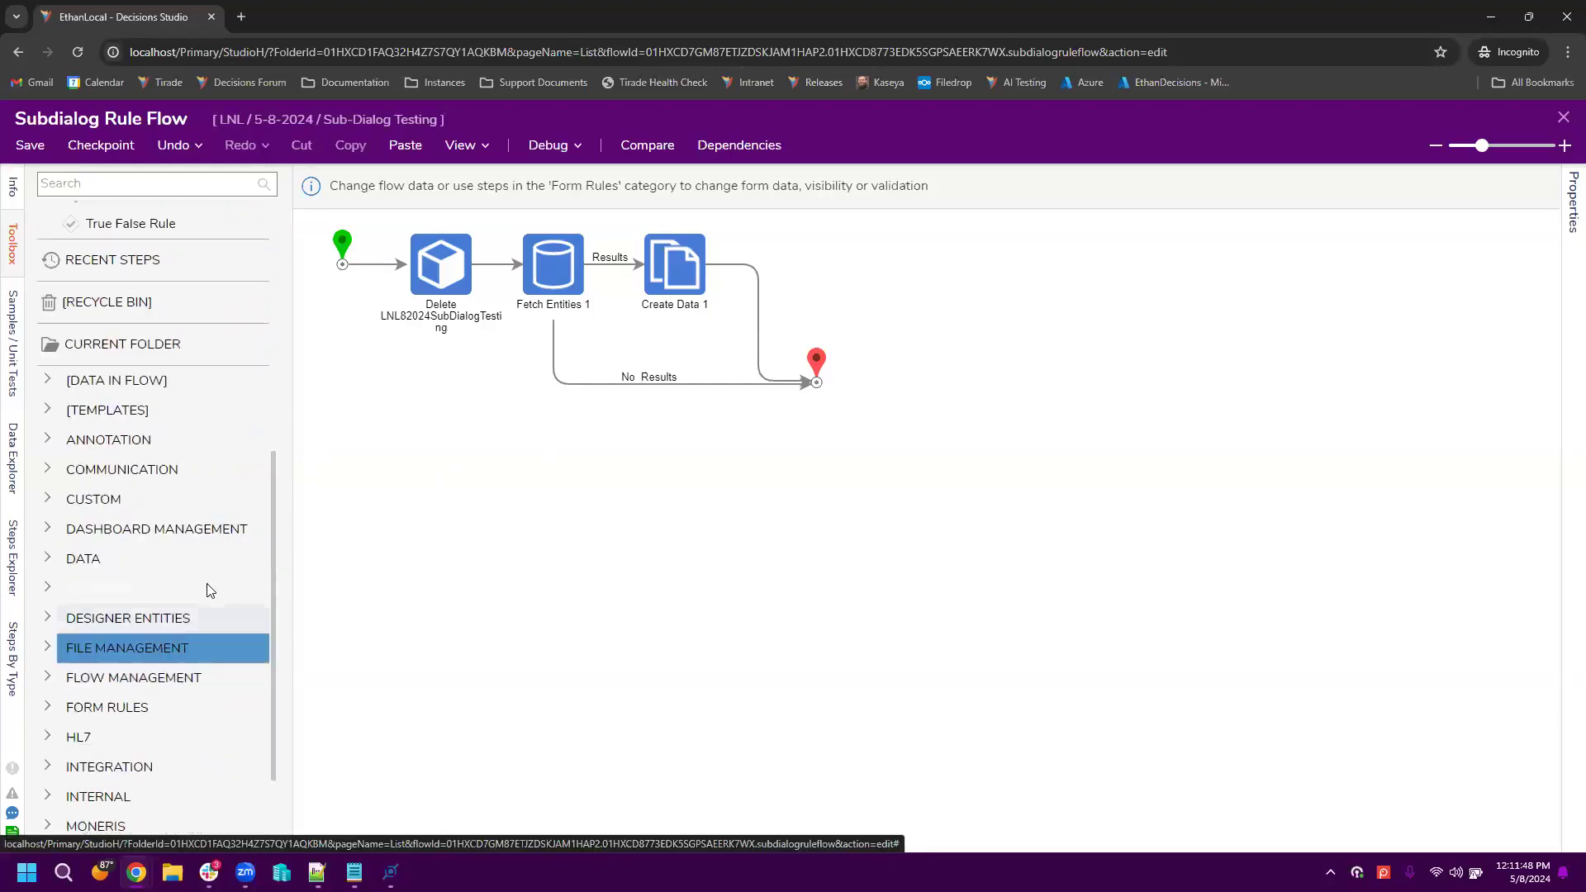
# Step: Inspect the Create Data 1 step's output mapping and its data choices without changing them
pyautogui.click(700, 279)
pyautogui.scroll(-1, 1442, 554)
pyautogui.click(1523, 757)
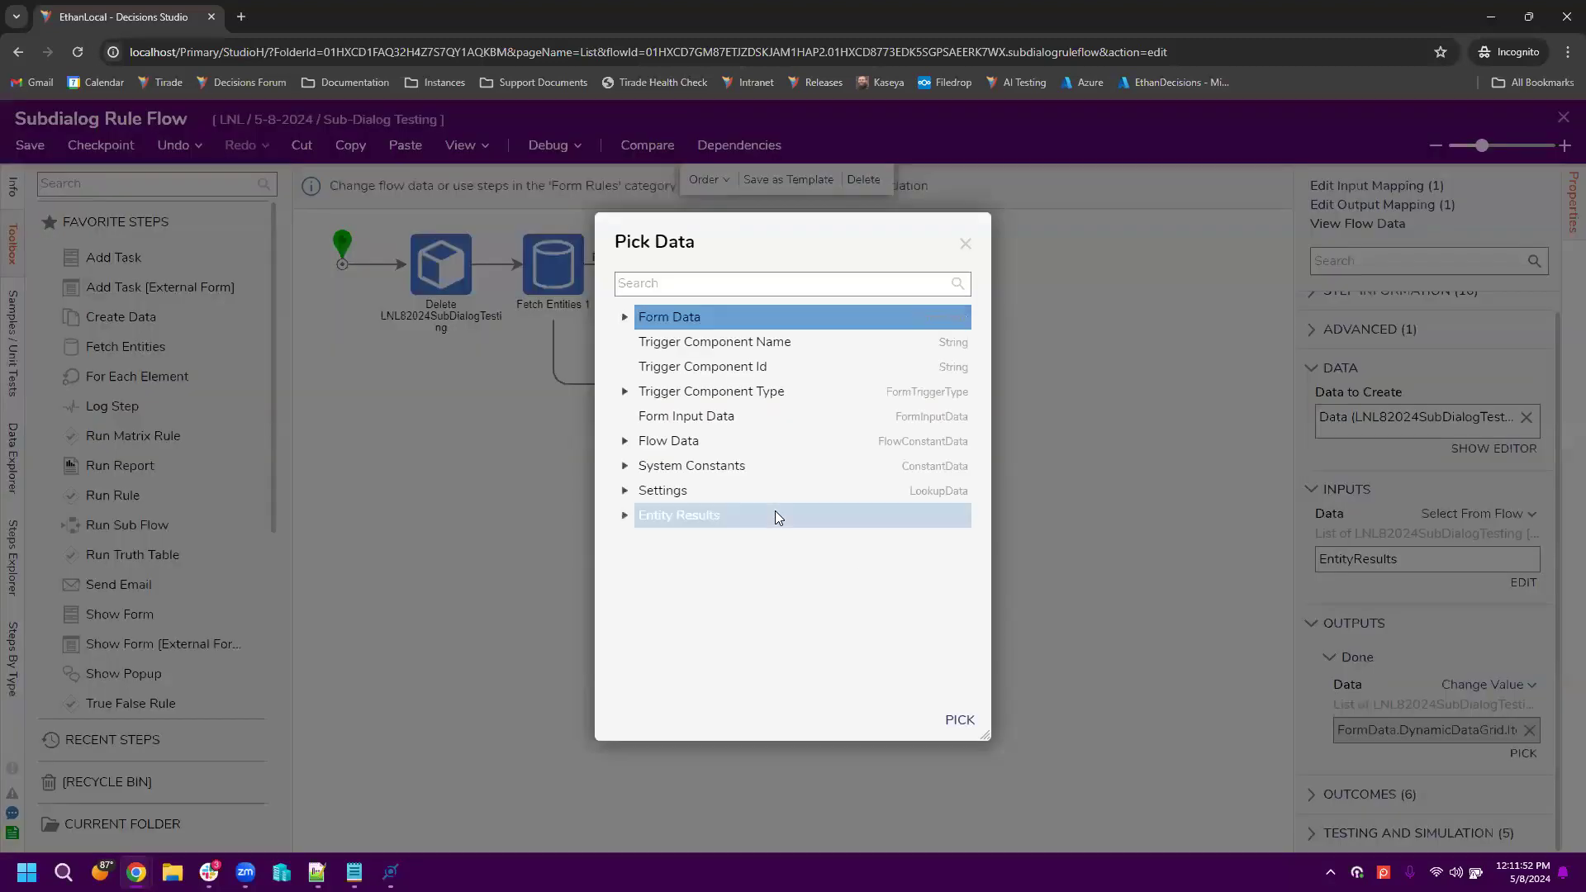
pyautogui.click(964, 244)
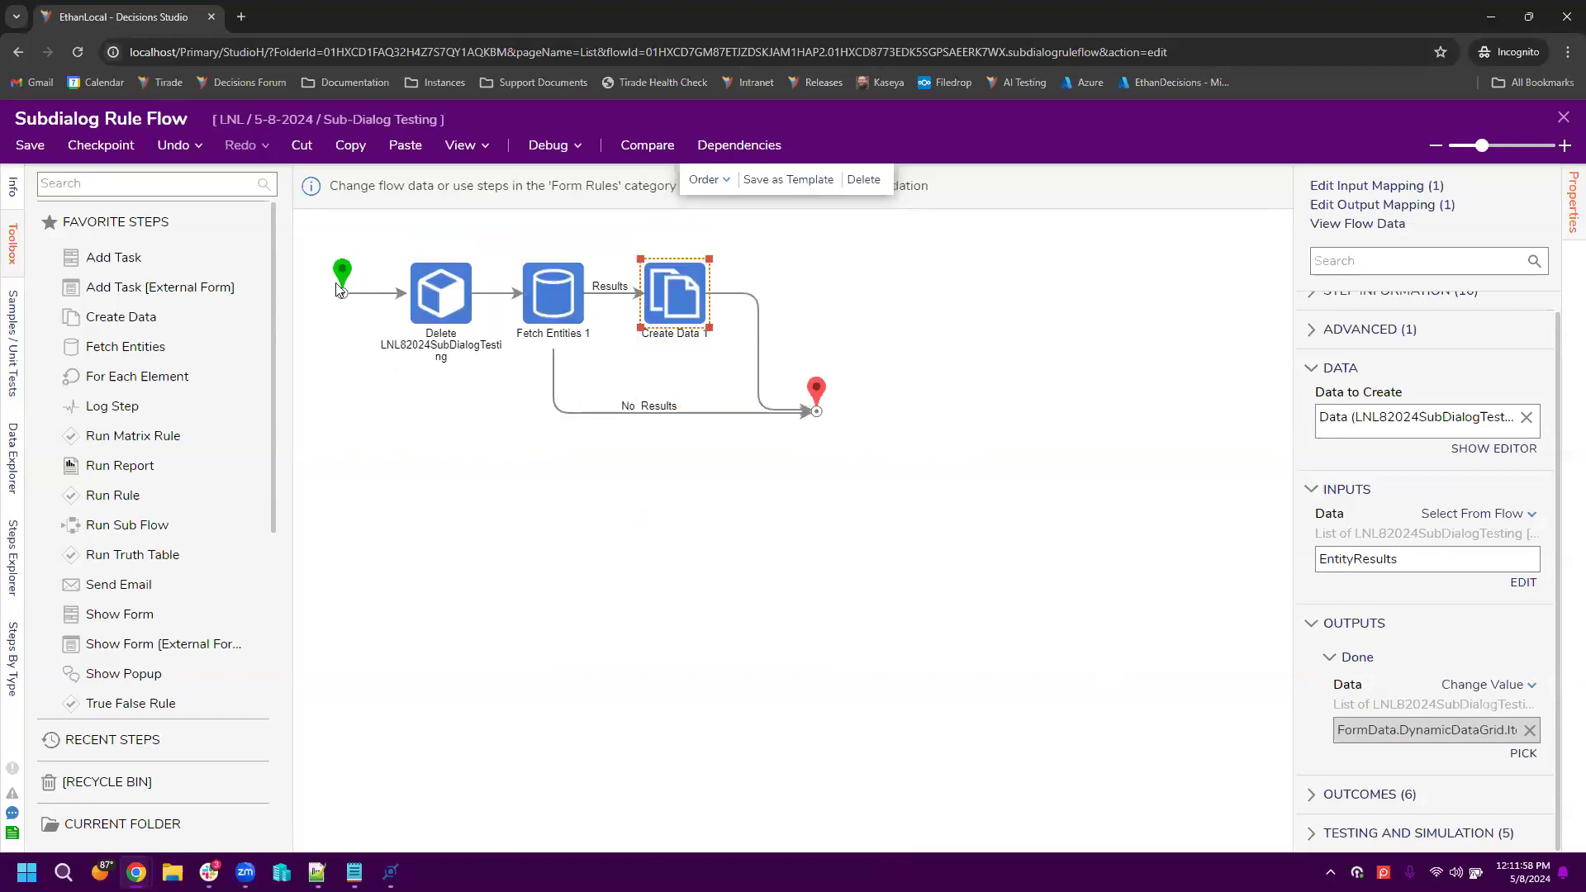
# Step: Inspect which data path feeds the Id input of the Delete LNL82024SubDialogTesting step
pyautogui.click(443, 312)
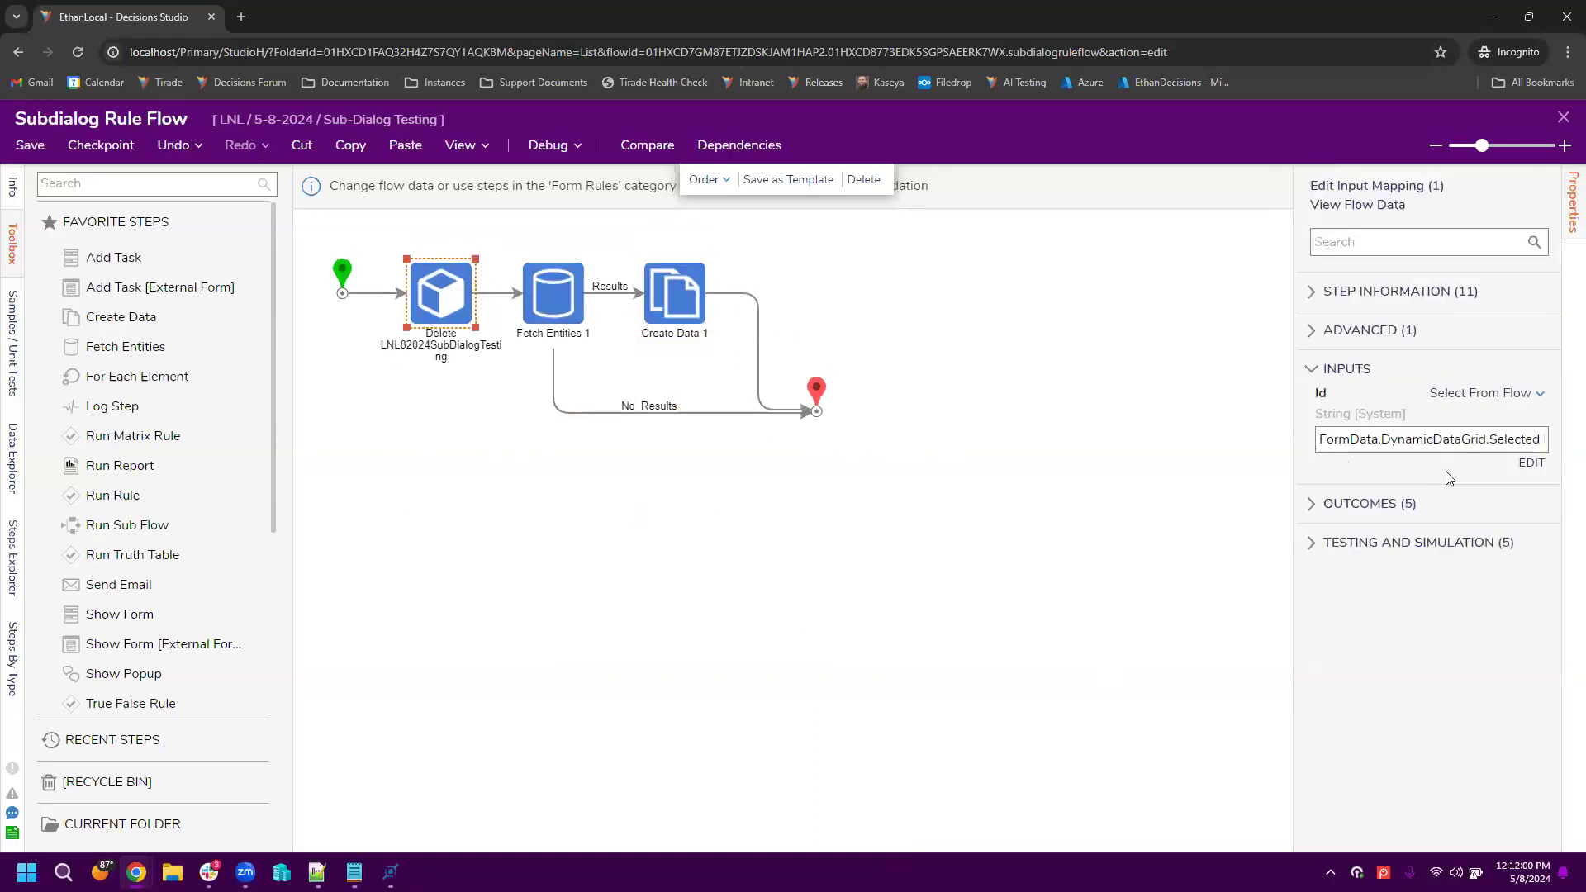
pyautogui.click(1531, 462)
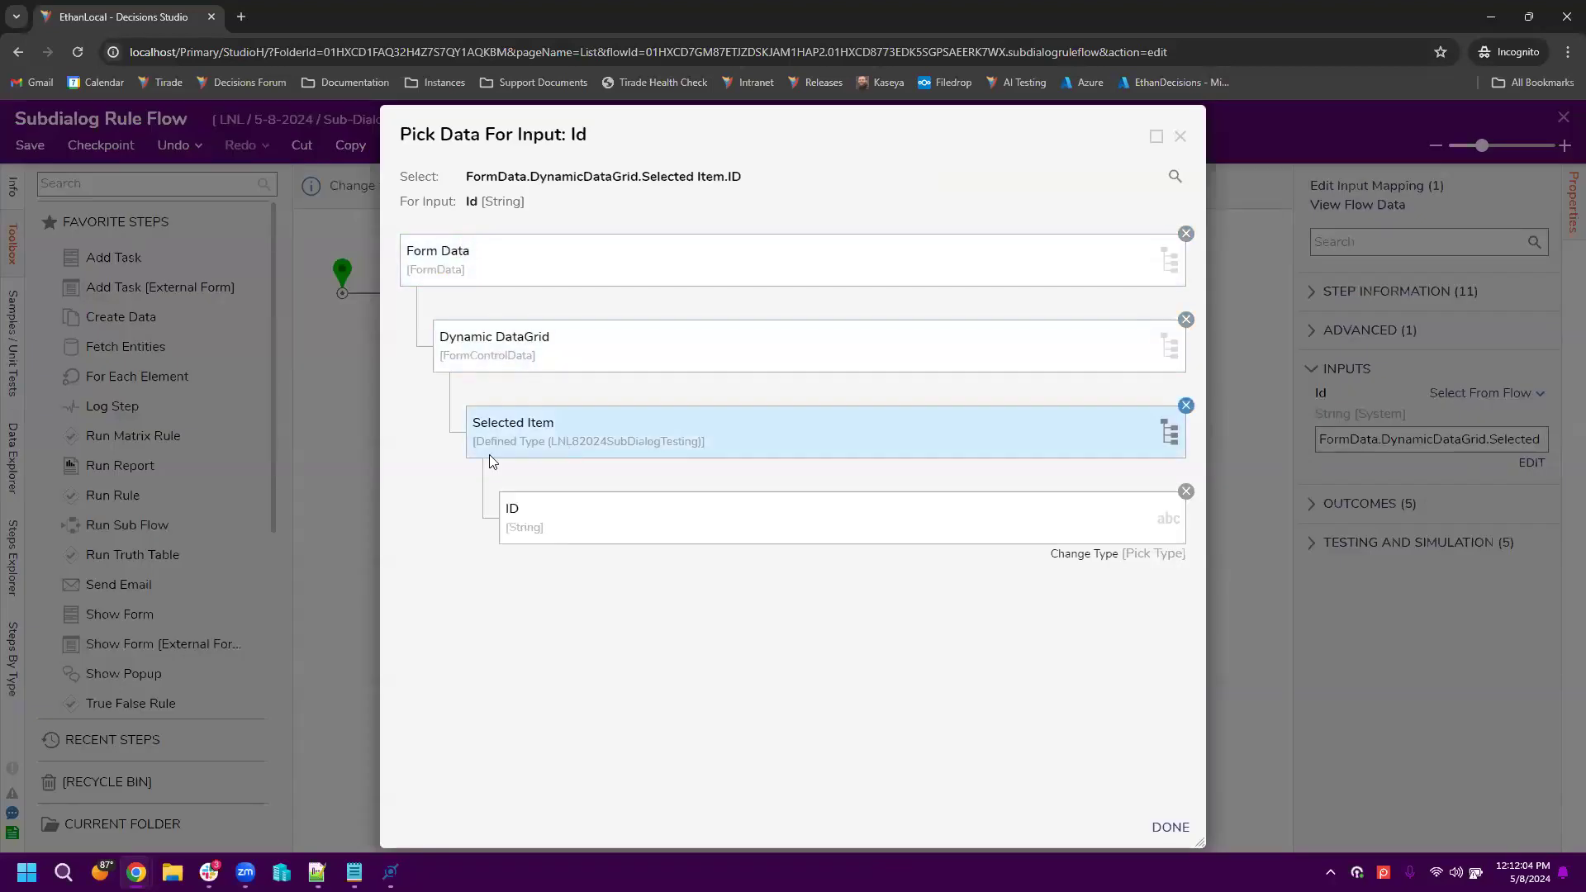
pyautogui.moveTo(526, 150); pyautogui.dragTo(498, 155)
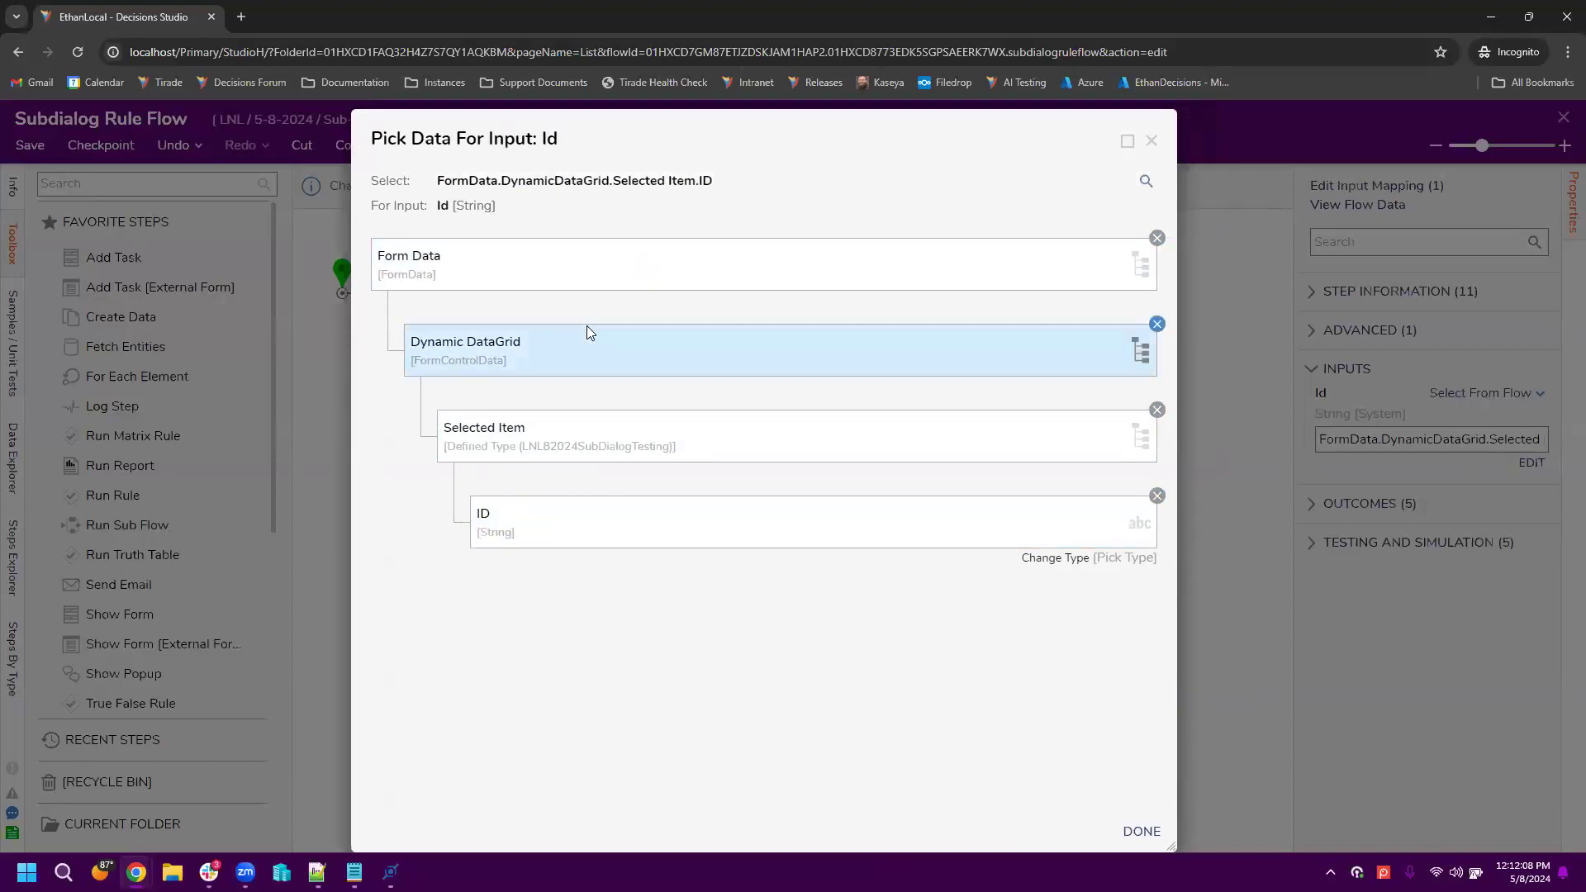
pyautogui.click(1150, 145)
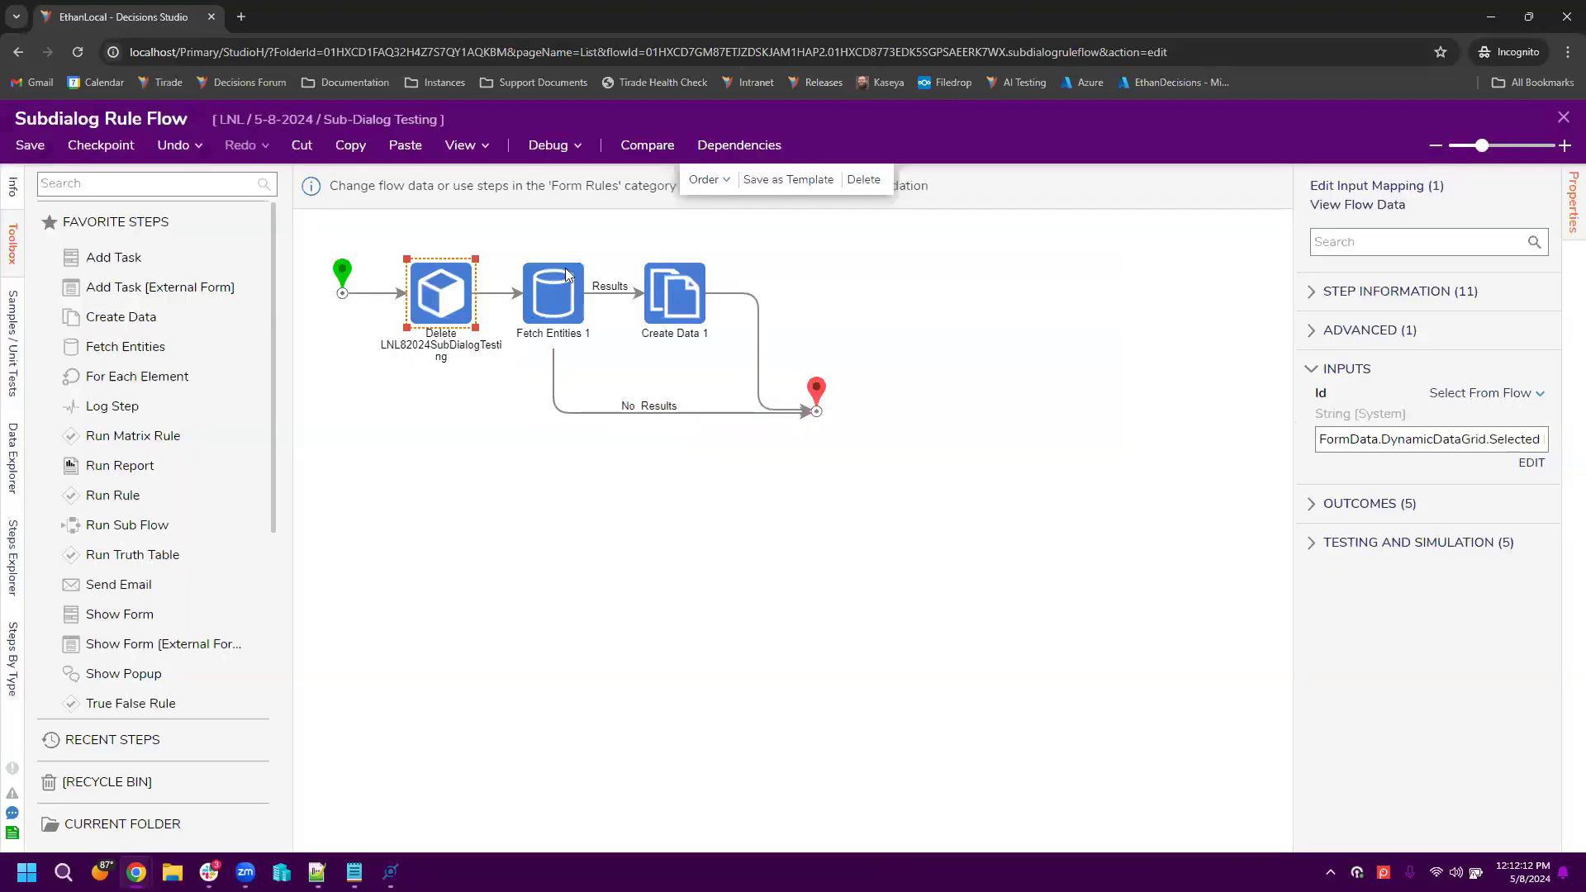
# Step: Examine the entity fetch definition of the Fetch Entities 1 step following the Delete step
pyautogui.click(573, 301)
pyautogui.click(469, 312)
pyautogui.click(576, 294)
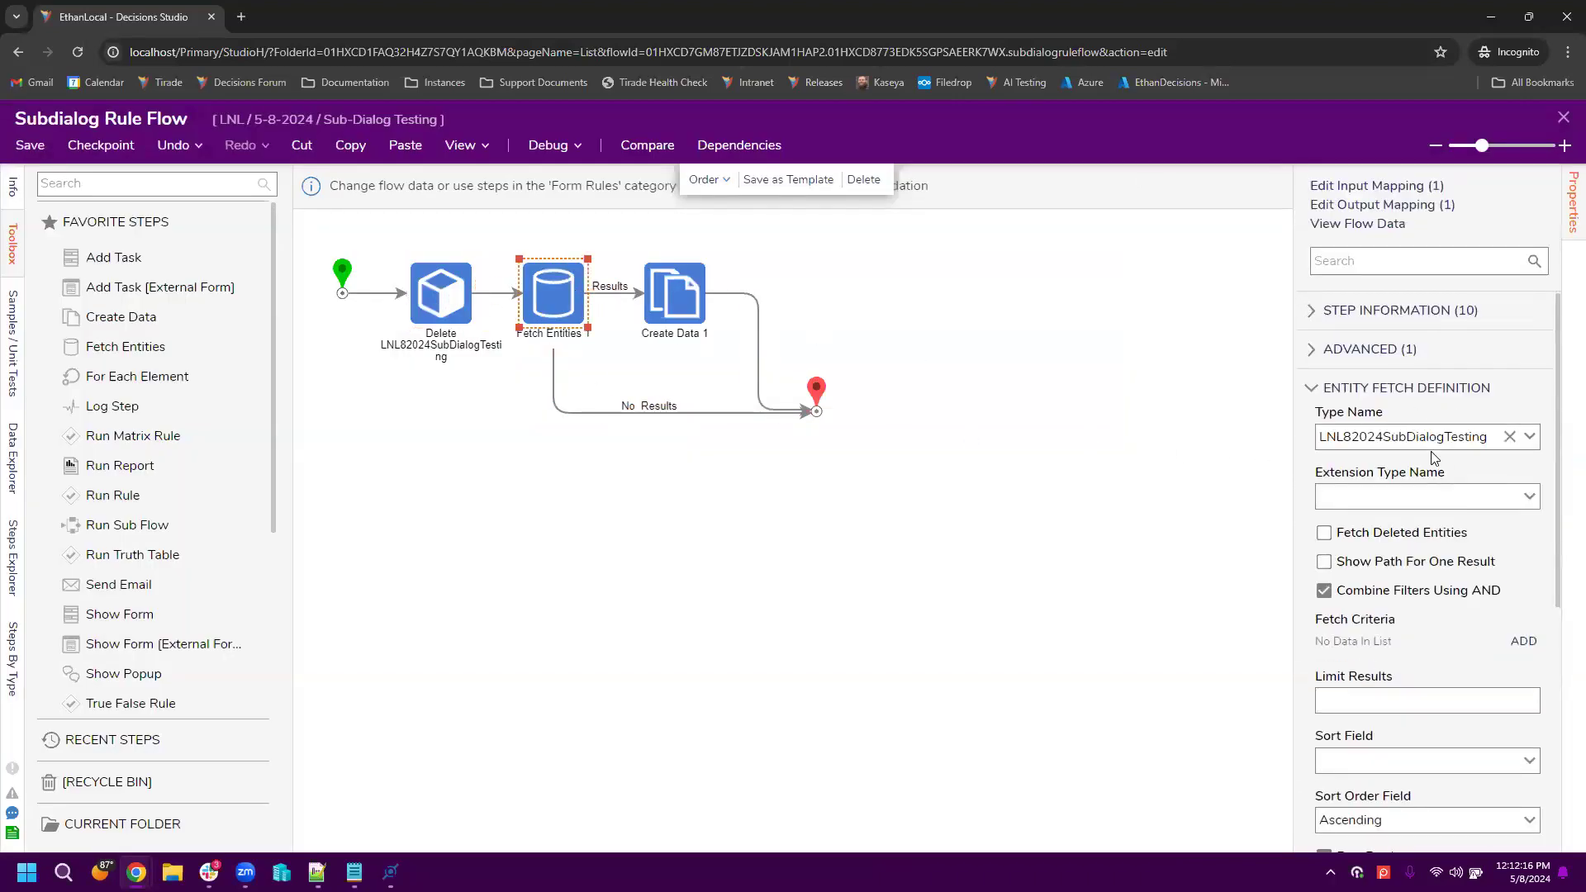
# Step: Review the remaining Fetch Entities 1 settings and the data definition of the Create Data 1 step
pyautogui.scroll(-3, 1433, 457)
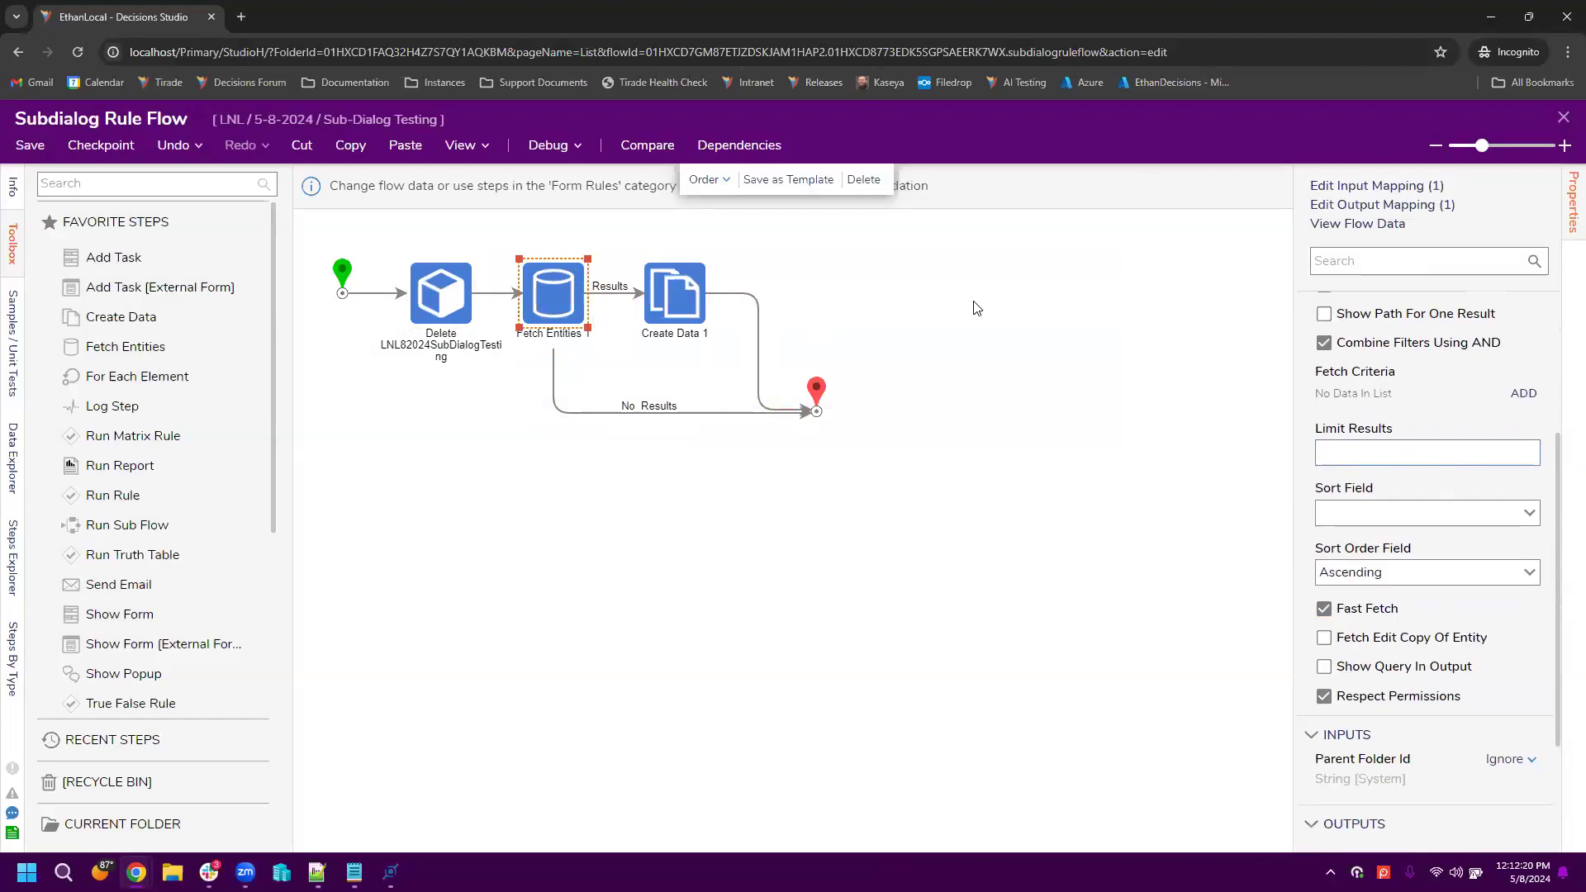
pyautogui.scroll(3, 1433, 491)
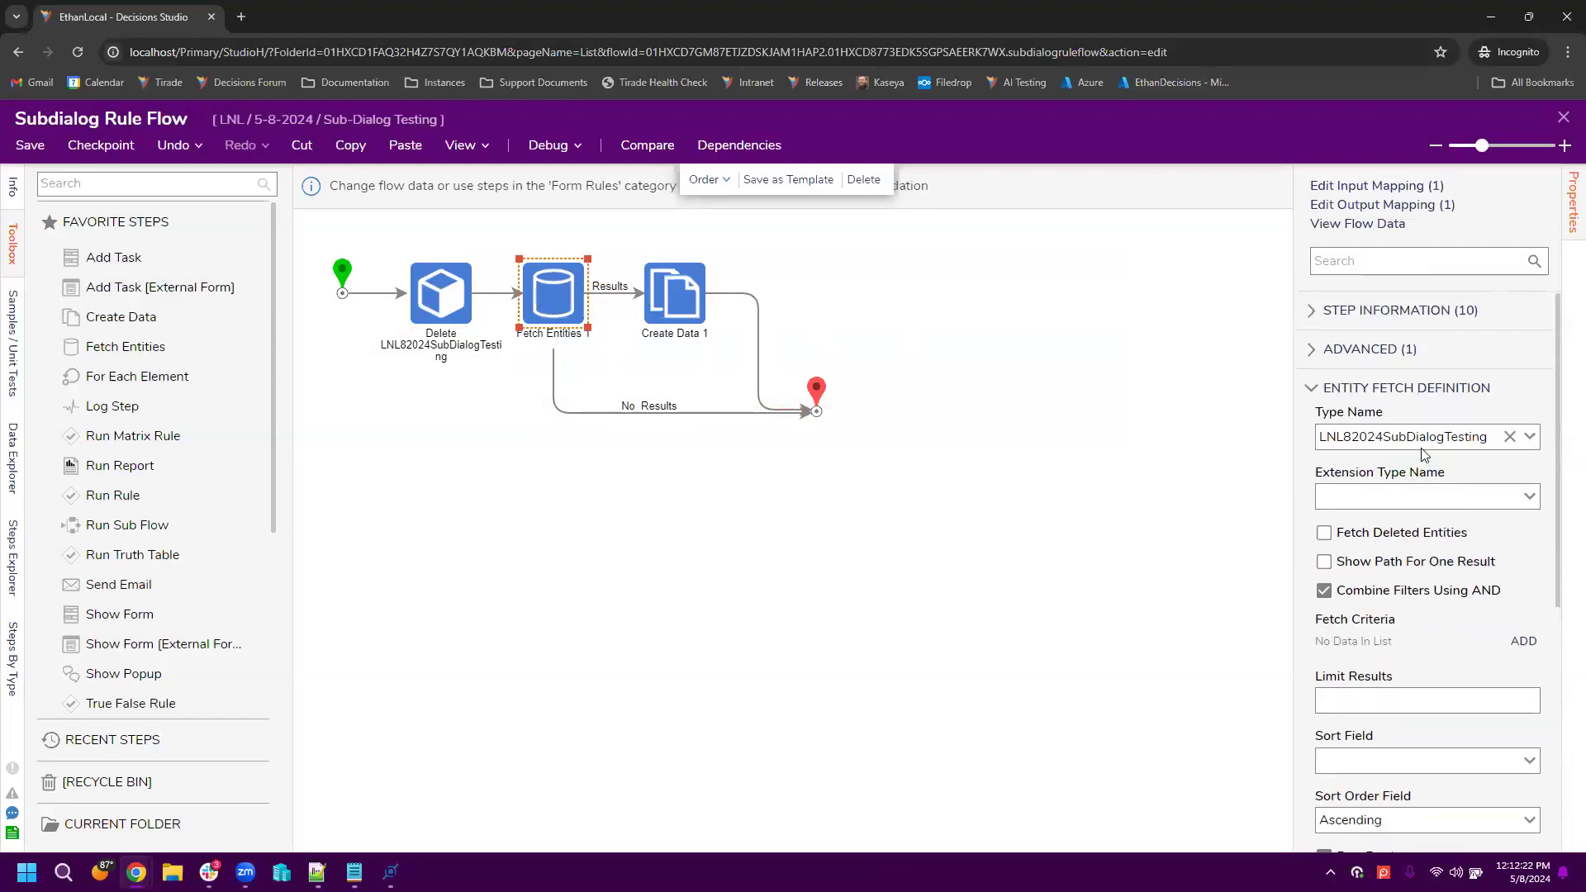
pyautogui.click(685, 325)
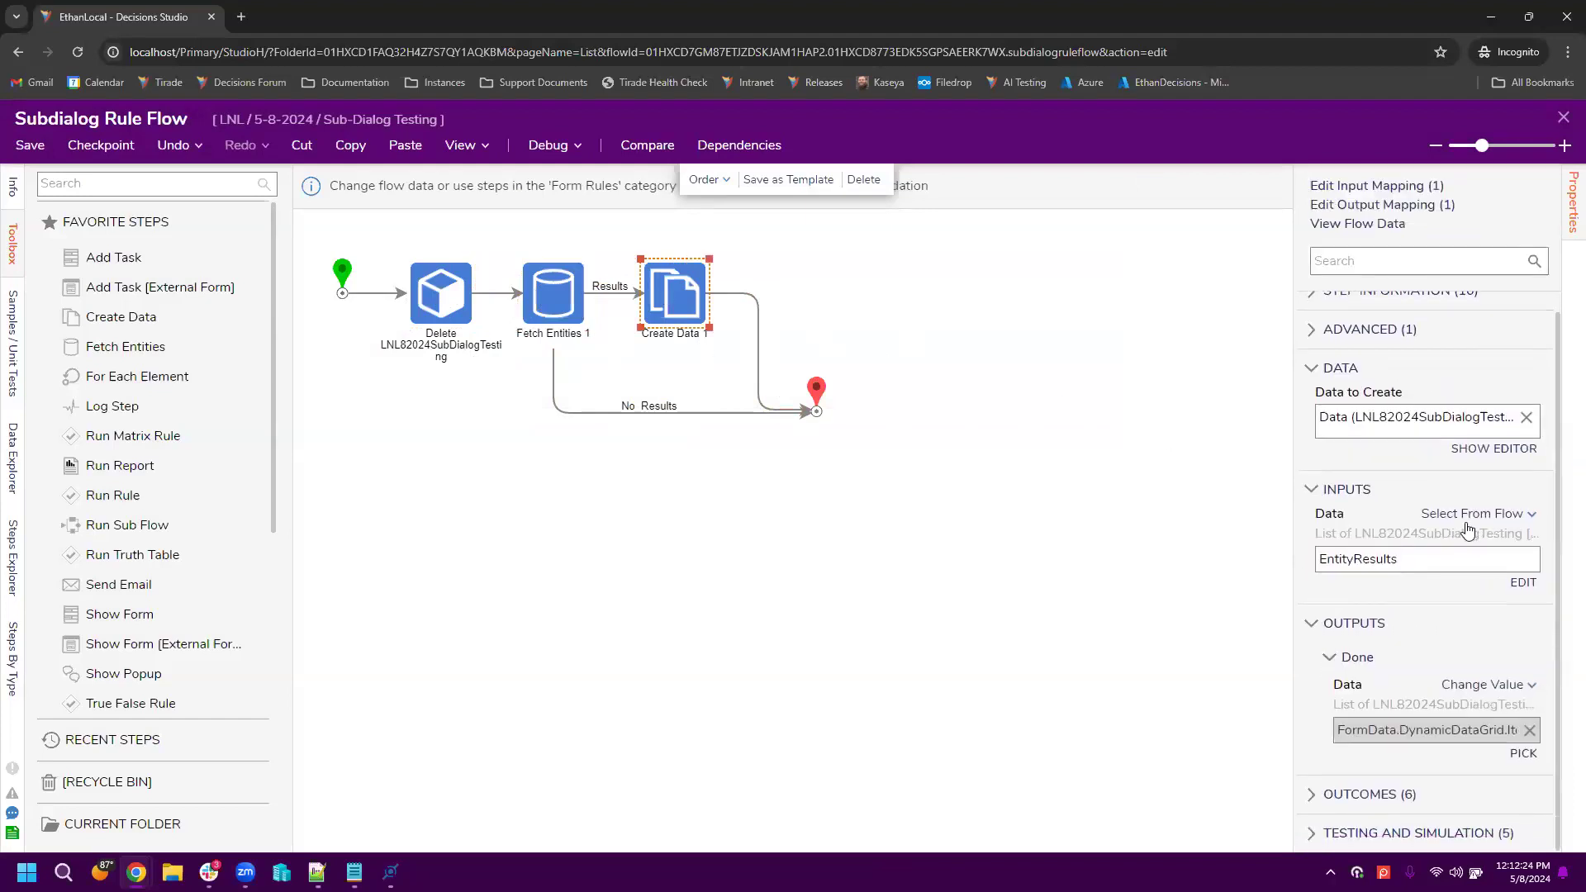
pyautogui.click(1487, 448)
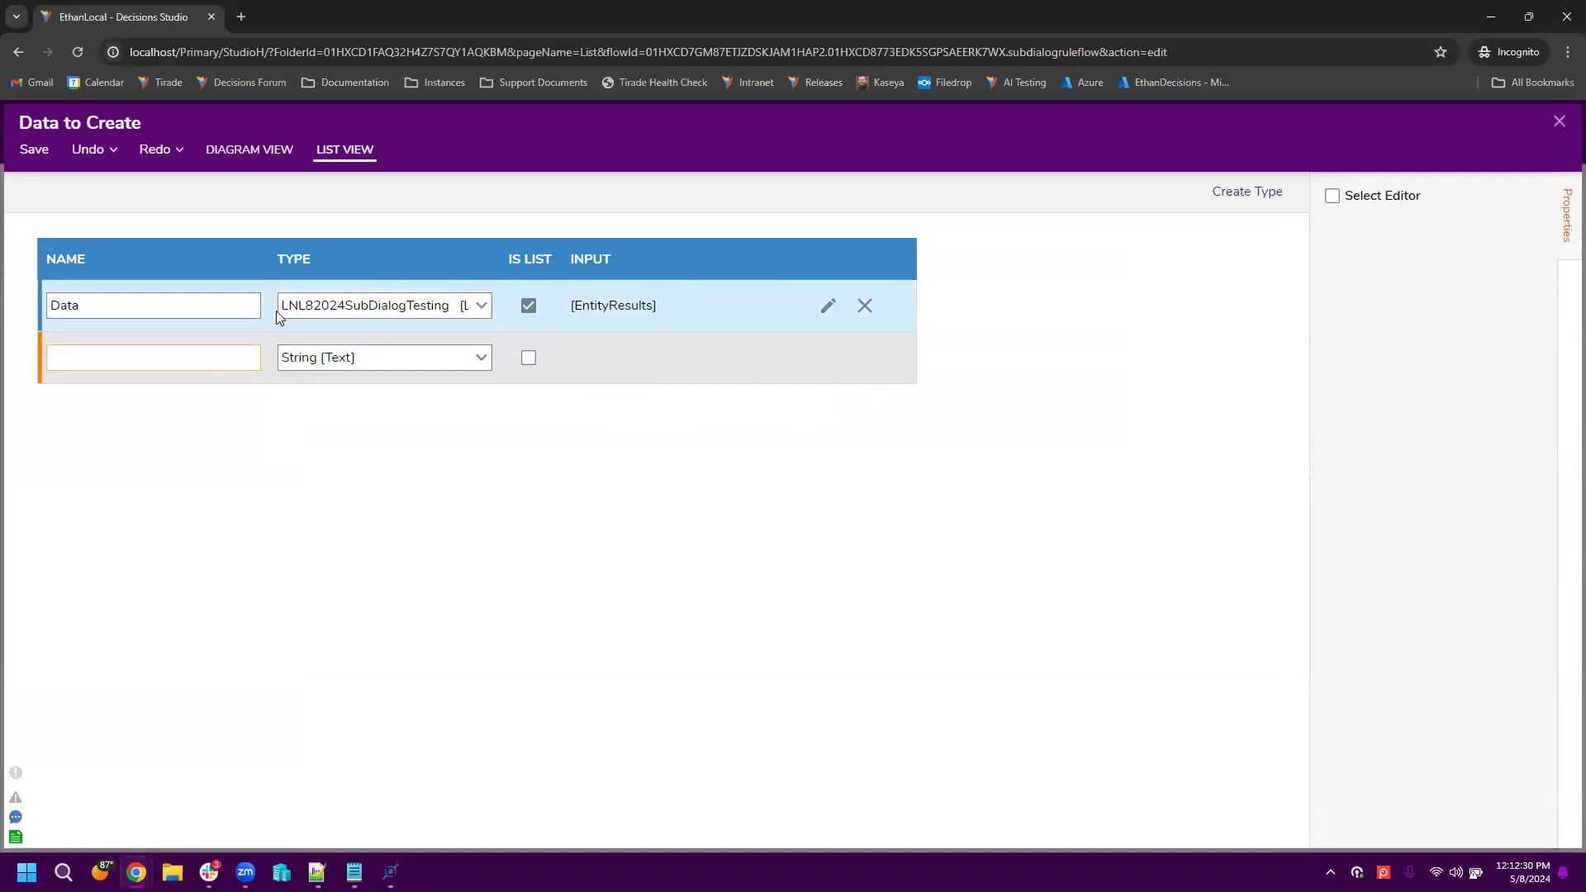
pyautogui.click(1558, 124)
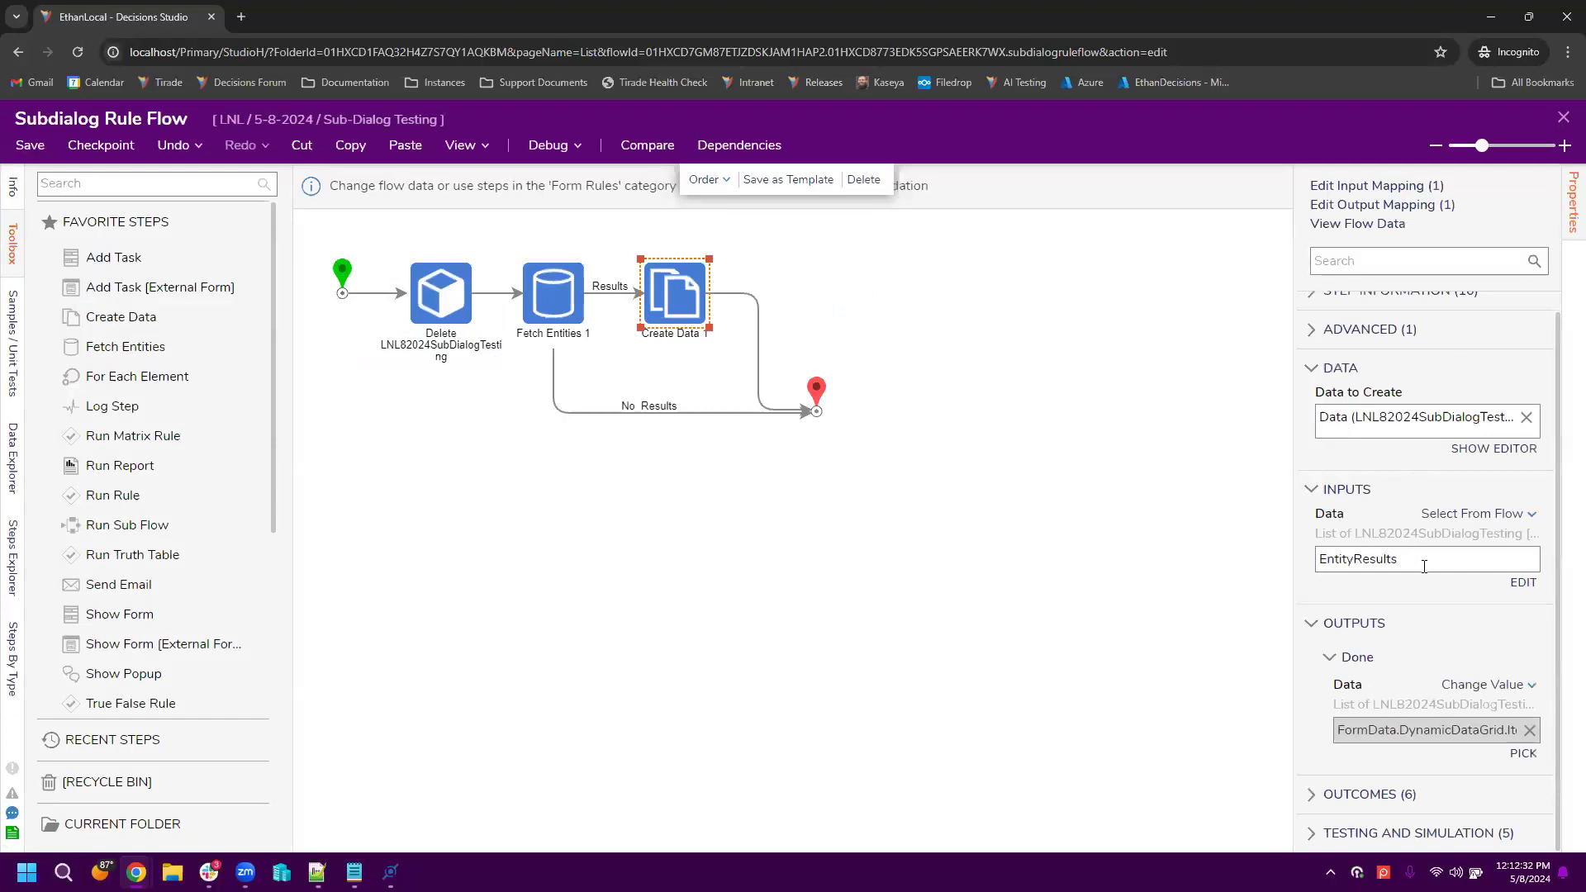
# Step: Inspect the Dynamic DataGrid form data available as the Create Data 1 output target without changing the selection
pyautogui.click(1524, 755)
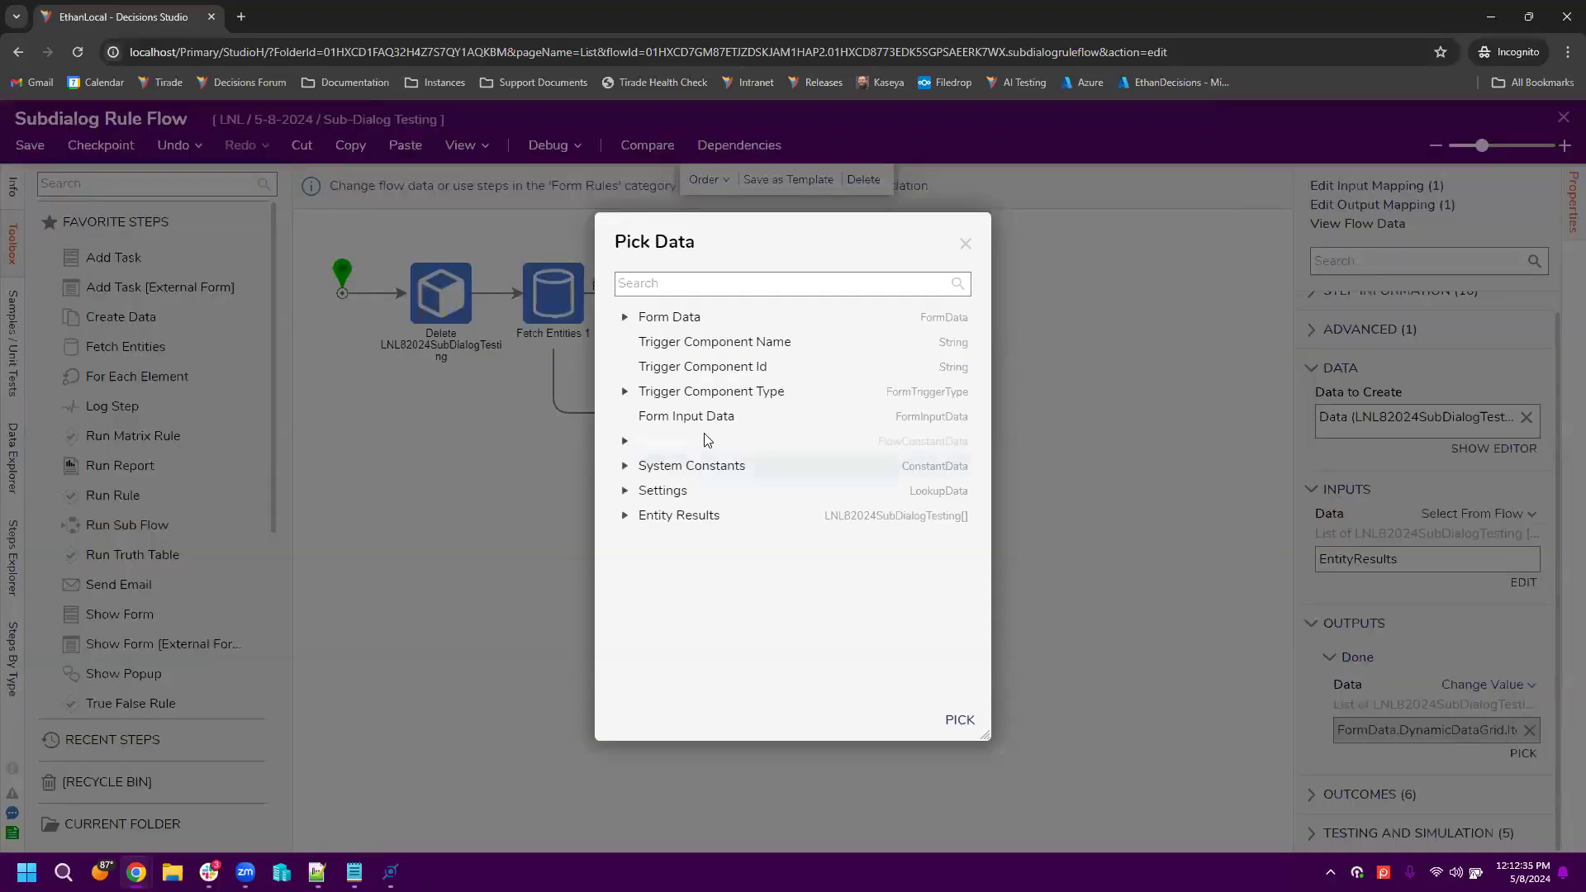
pyautogui.click(624, 319)
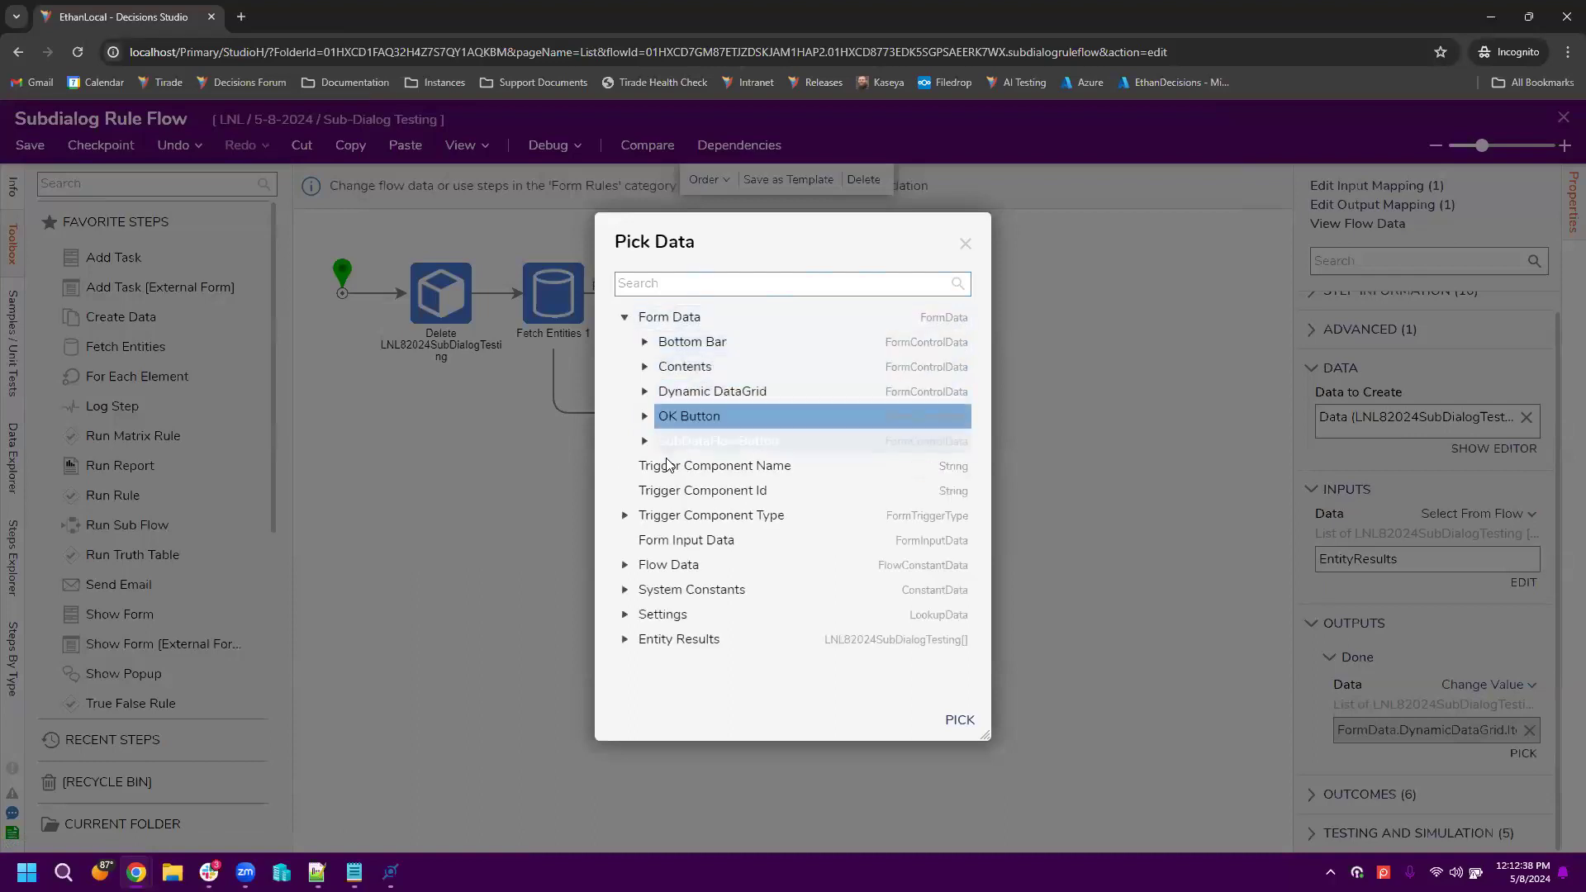
pyautogui.click(645, 391)
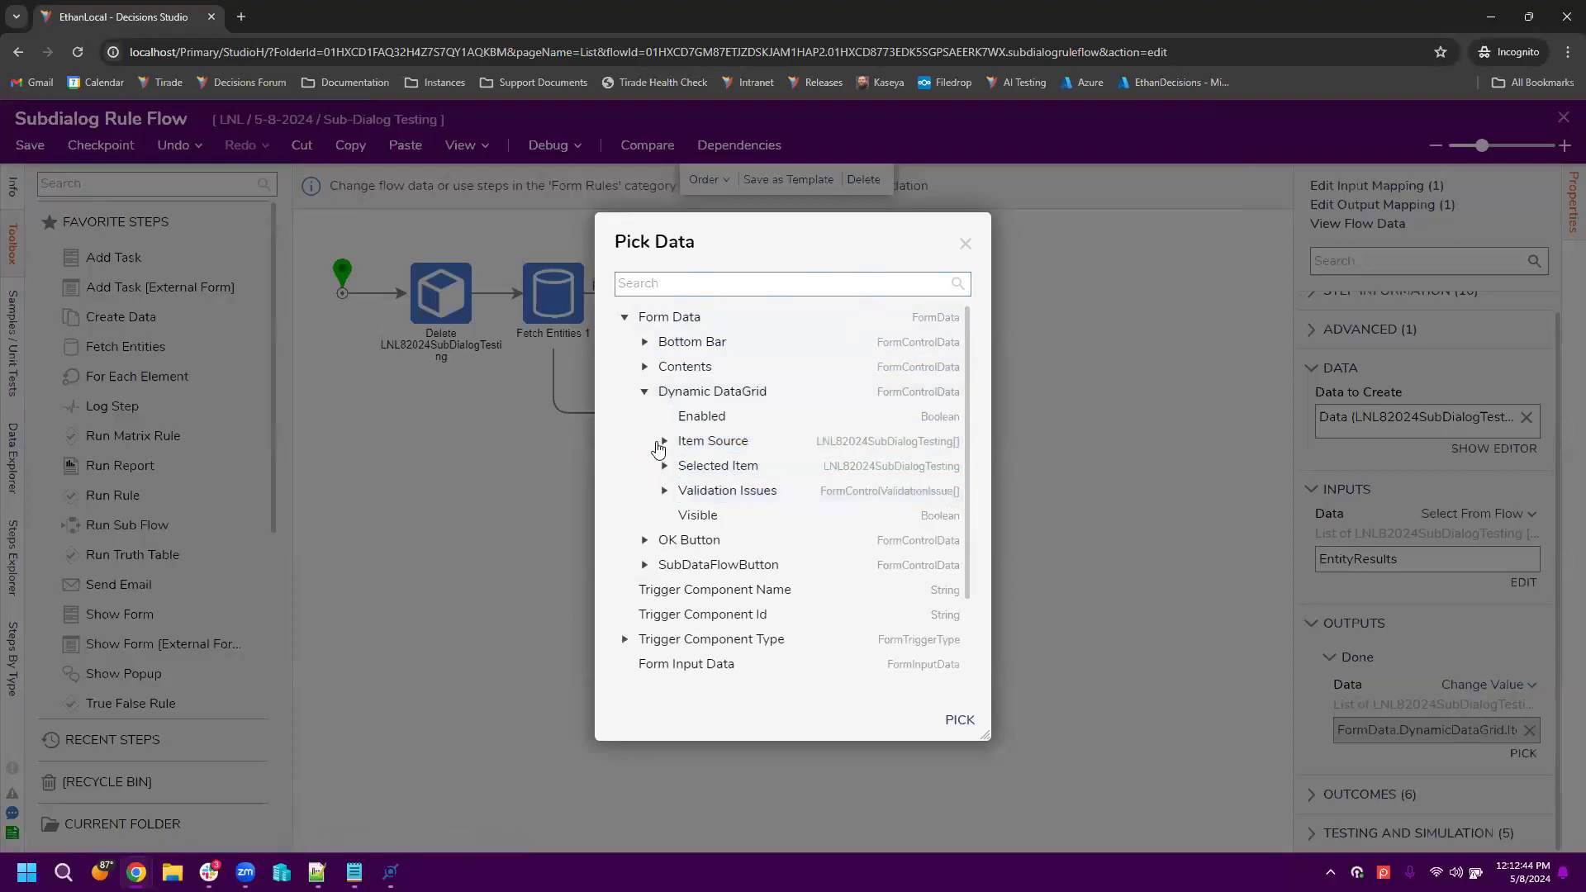
pyautogui.click(964, 244)
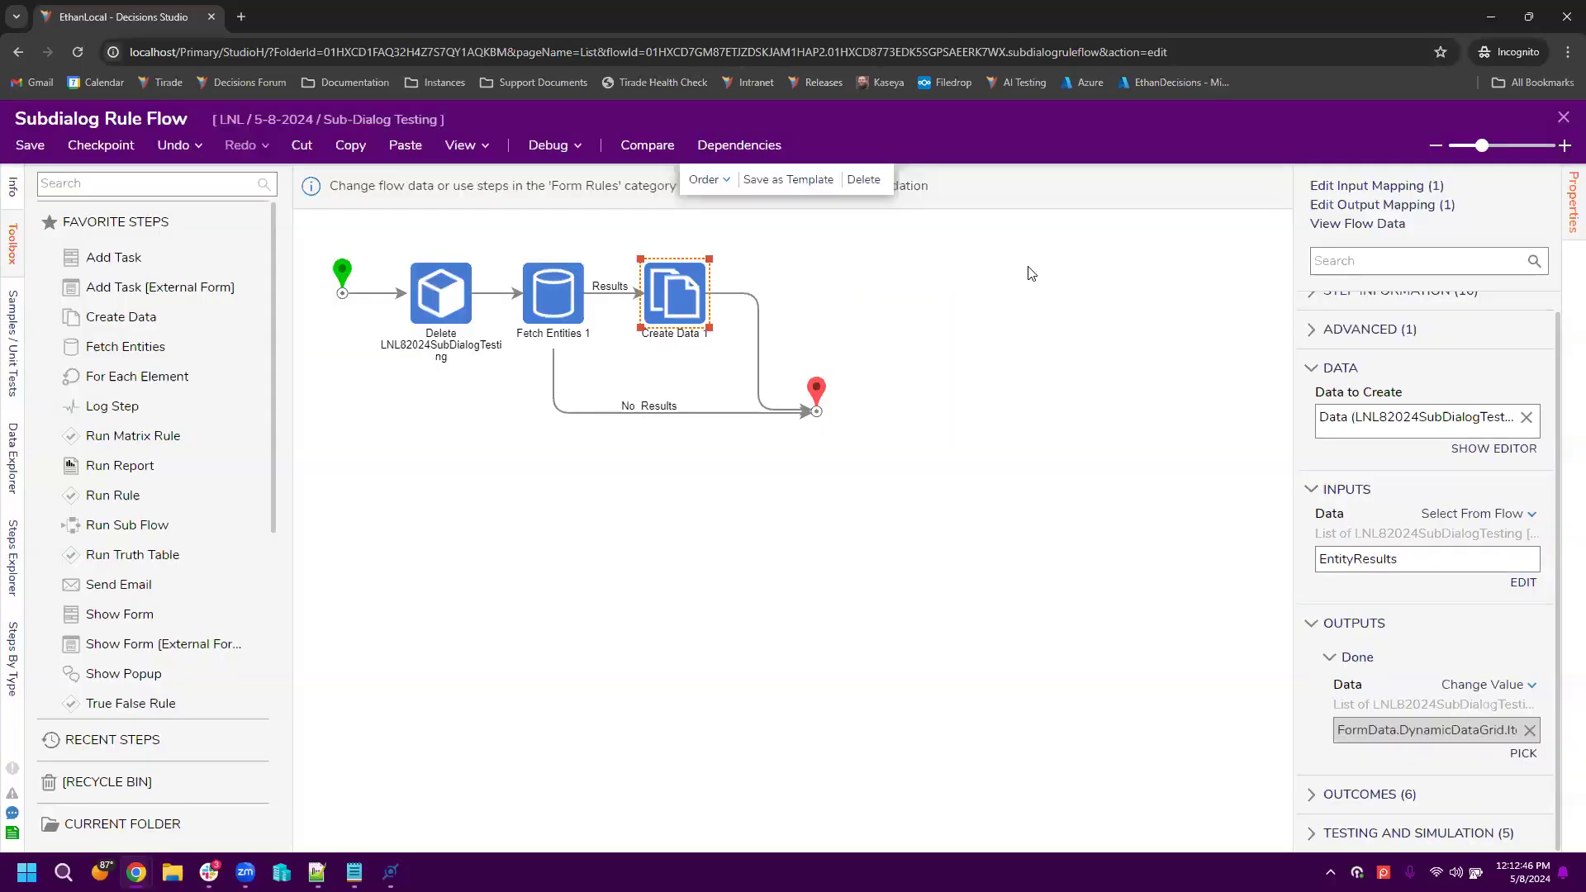
# Step: Close the subdialog rule flow and the Data Grid Form, and start debugging the Data Grid Flow
pyautogui.click(1564, 118)
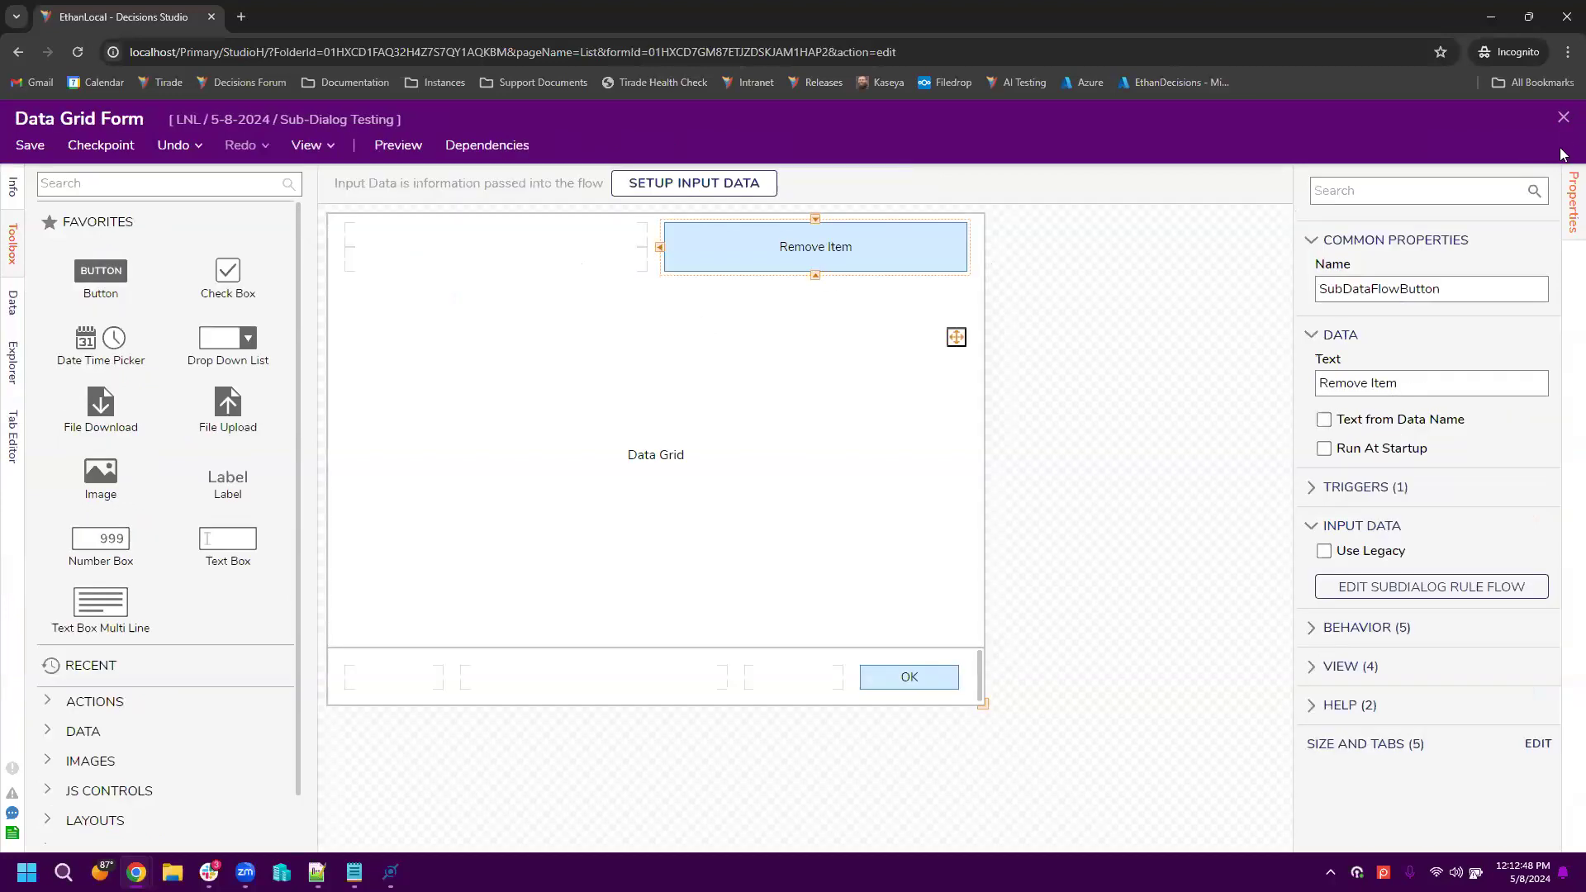
pyautogui.click(1563, 118)
pyautogui.click(932, 566)
pyautogui.click(781, 303)
pyautogui.click(549, 145)
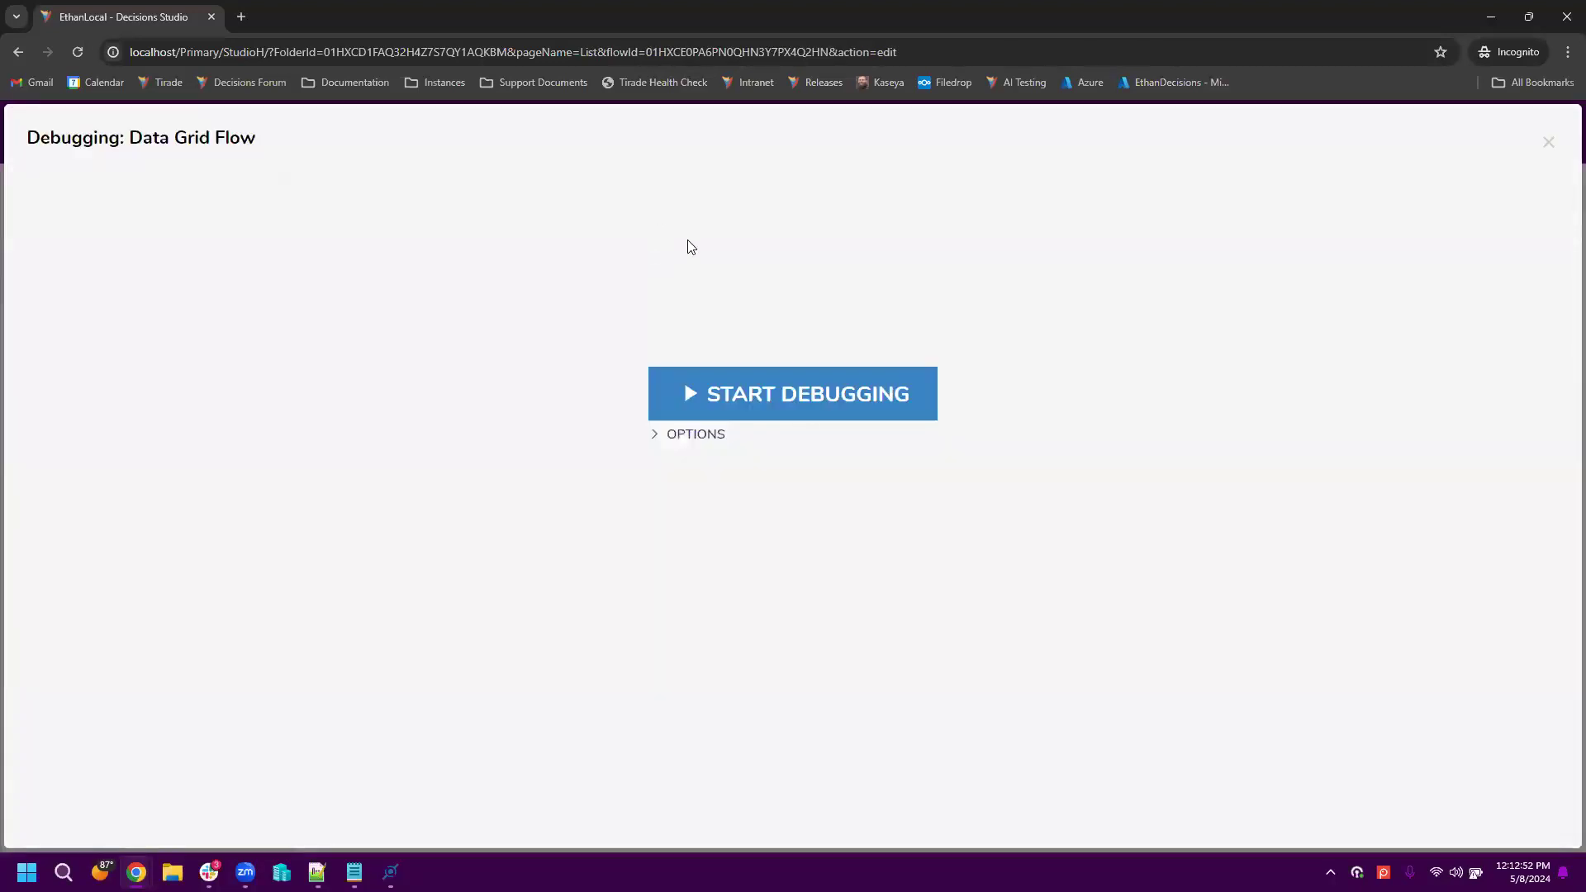
pyautogui.click(807, 376)
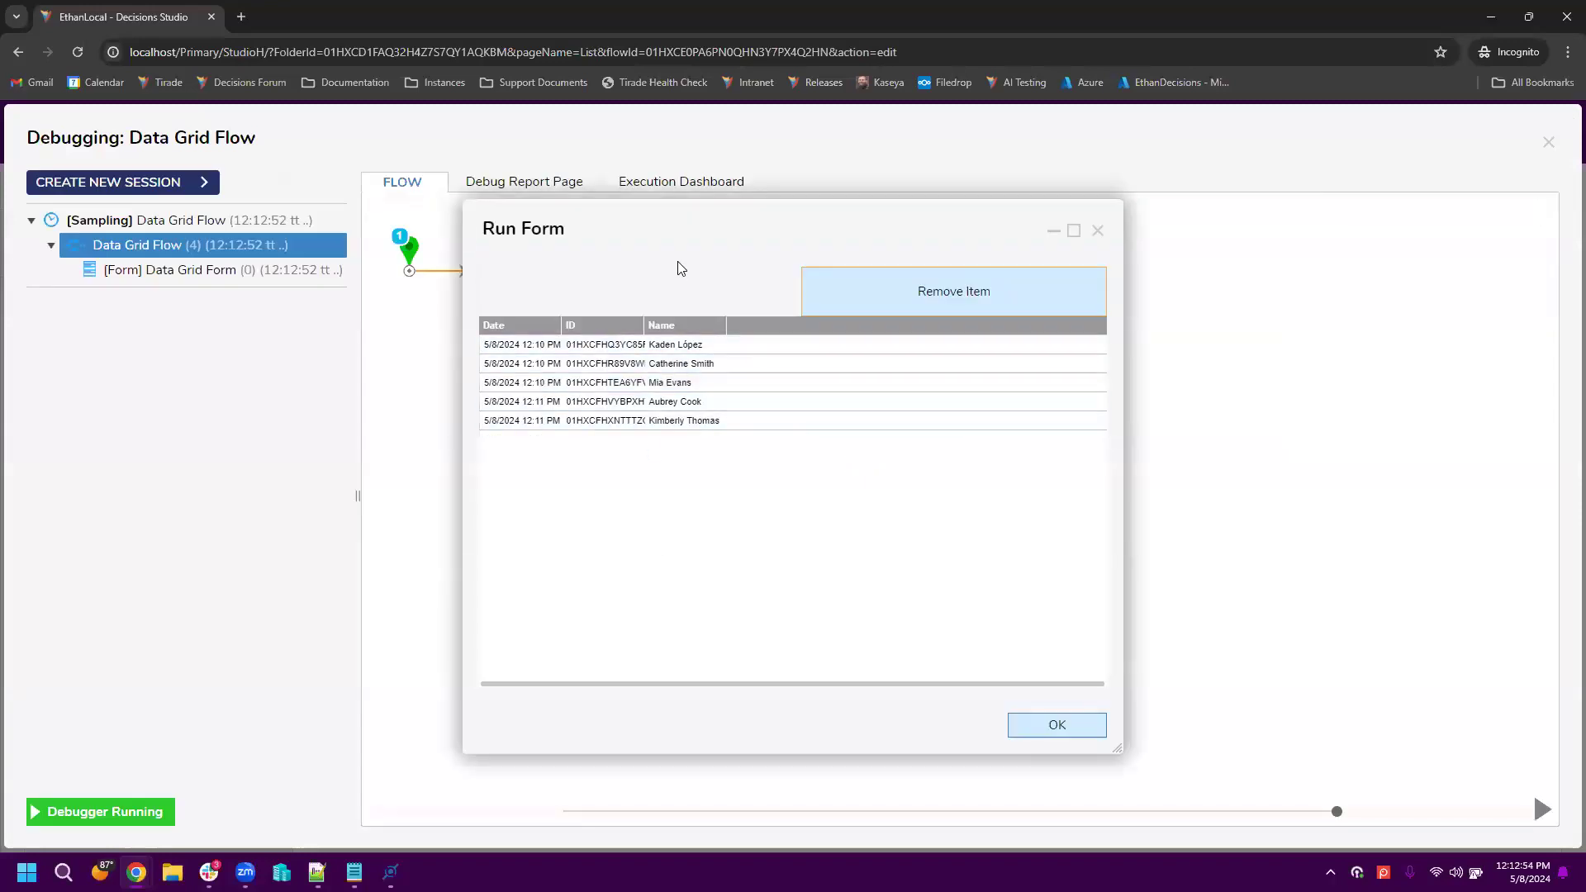
# Step: Remove the first record from the running form's data grid and minimize the form
pyautogui.click(698, 345)
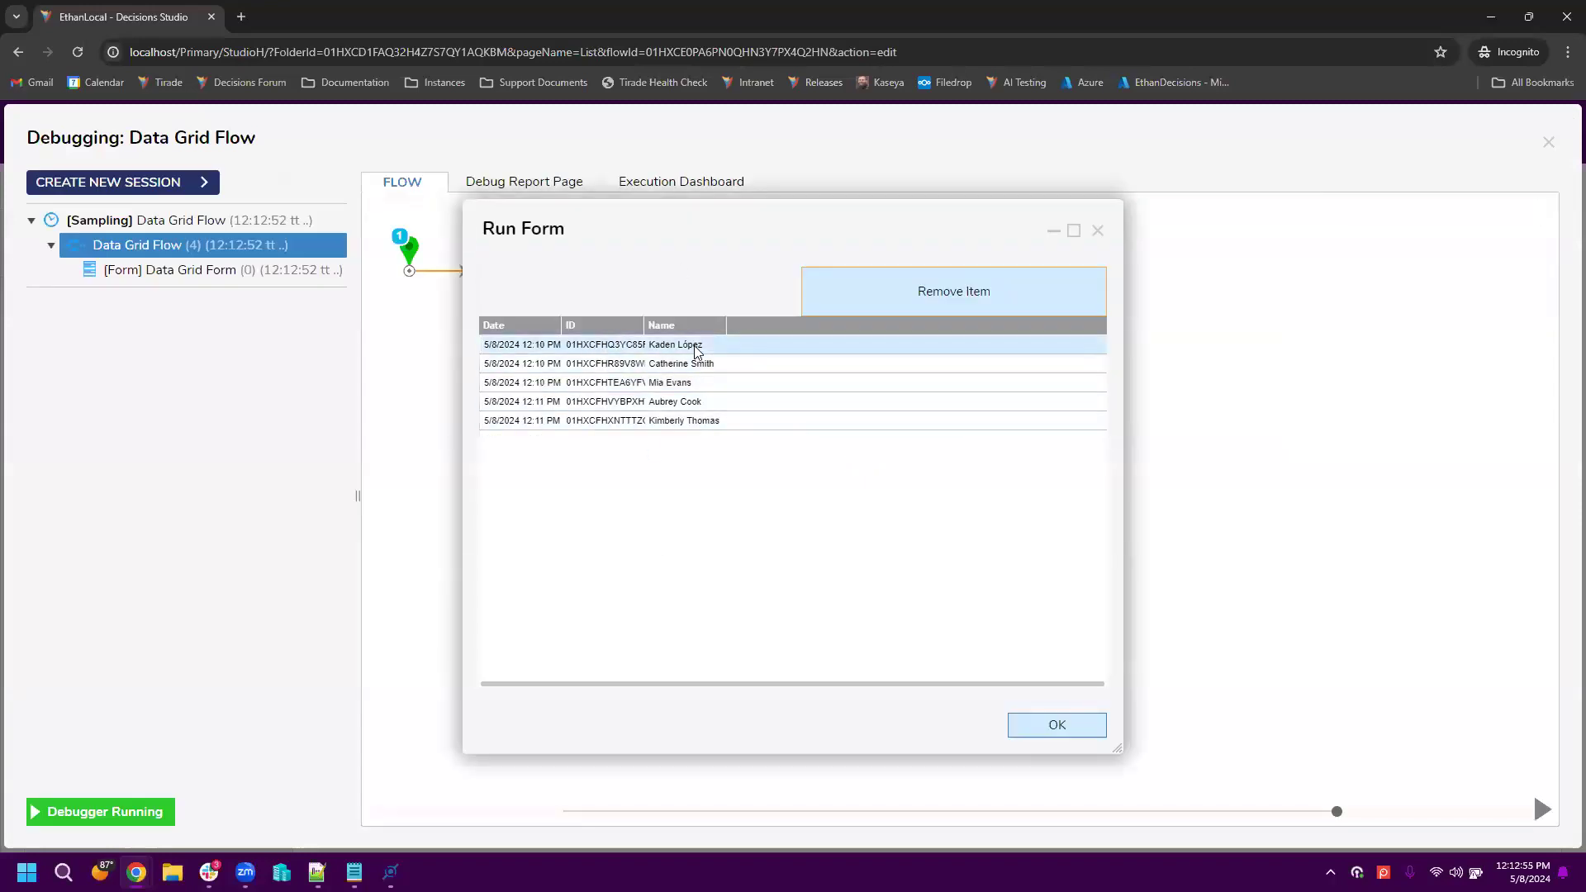
pyautogui.click(913, 293)
pyautogui.click(1021, 263)
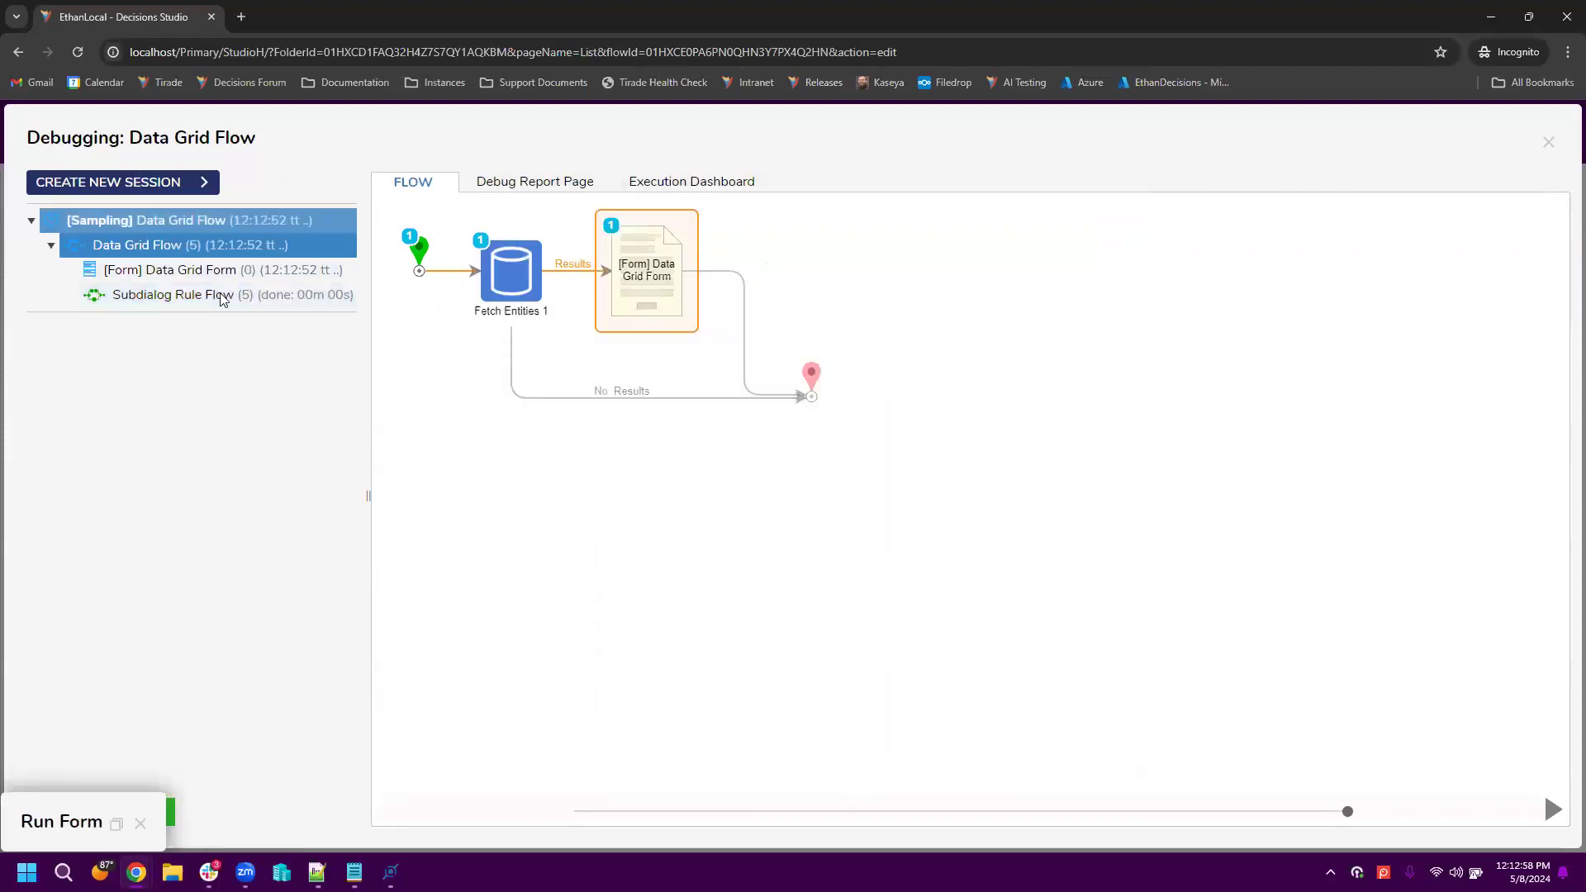
# Step: Inspect the input and output data of the Delete step in the executed Subdialog Rule Flow
pyautogui.click(223, 296)
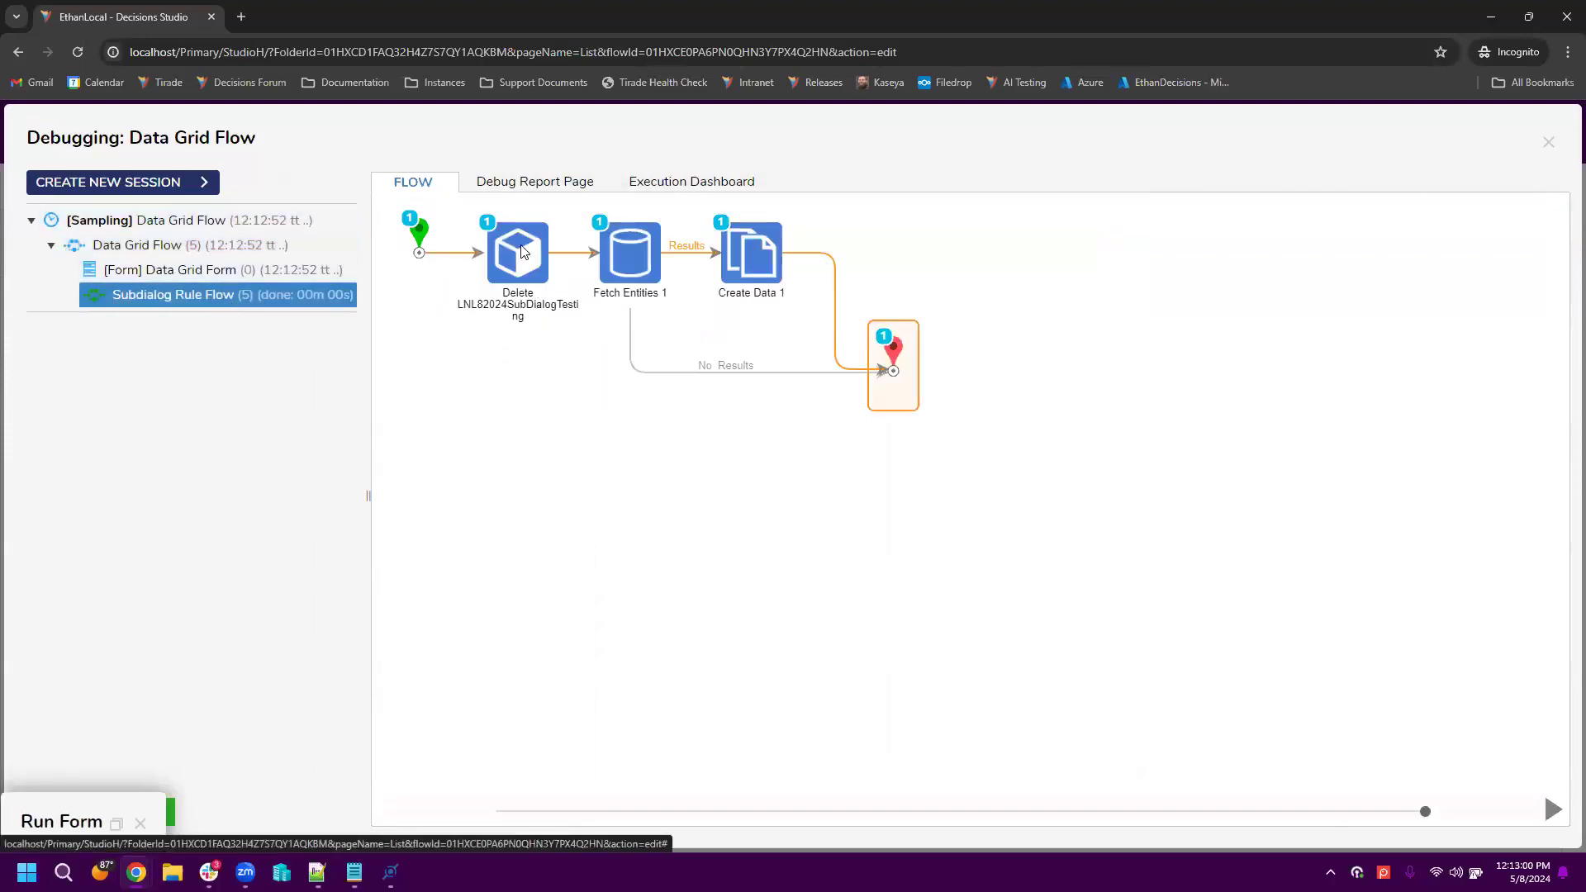
pyautogui.click(808, 302)
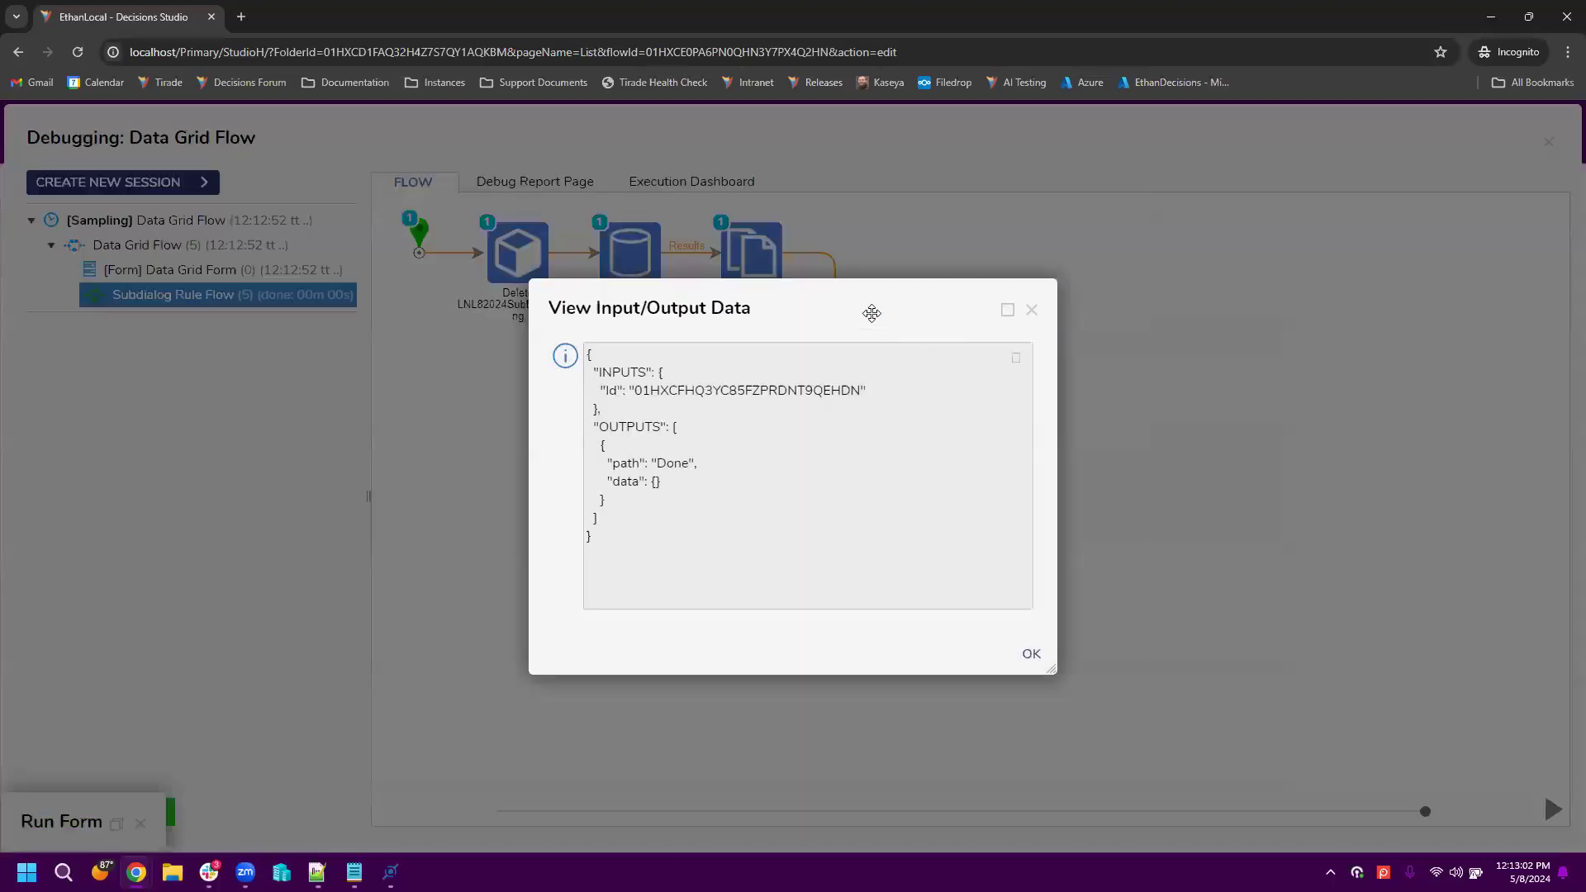
pyautogui.click(1044, 308)
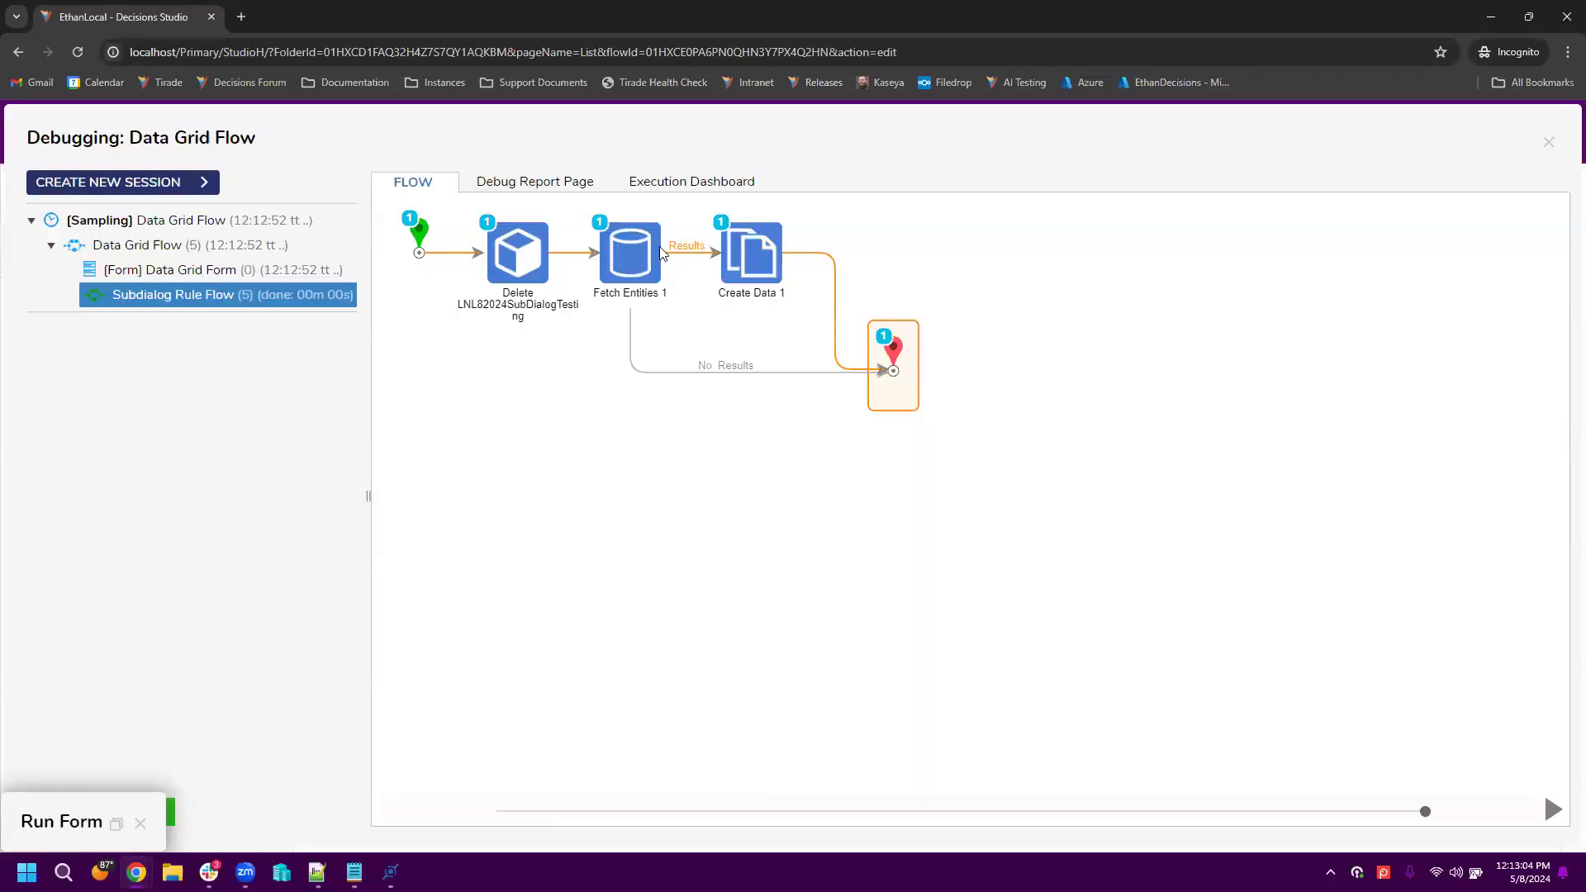
# Step: Examine the entity results output by the Fetch Entities 1 step in the debugger
pyautogui.moveTo(831, 290)
pyautogui.click(917, 295)
pyautogui.moveTo(924, 309); pyautogui.dragTo(774, 219)
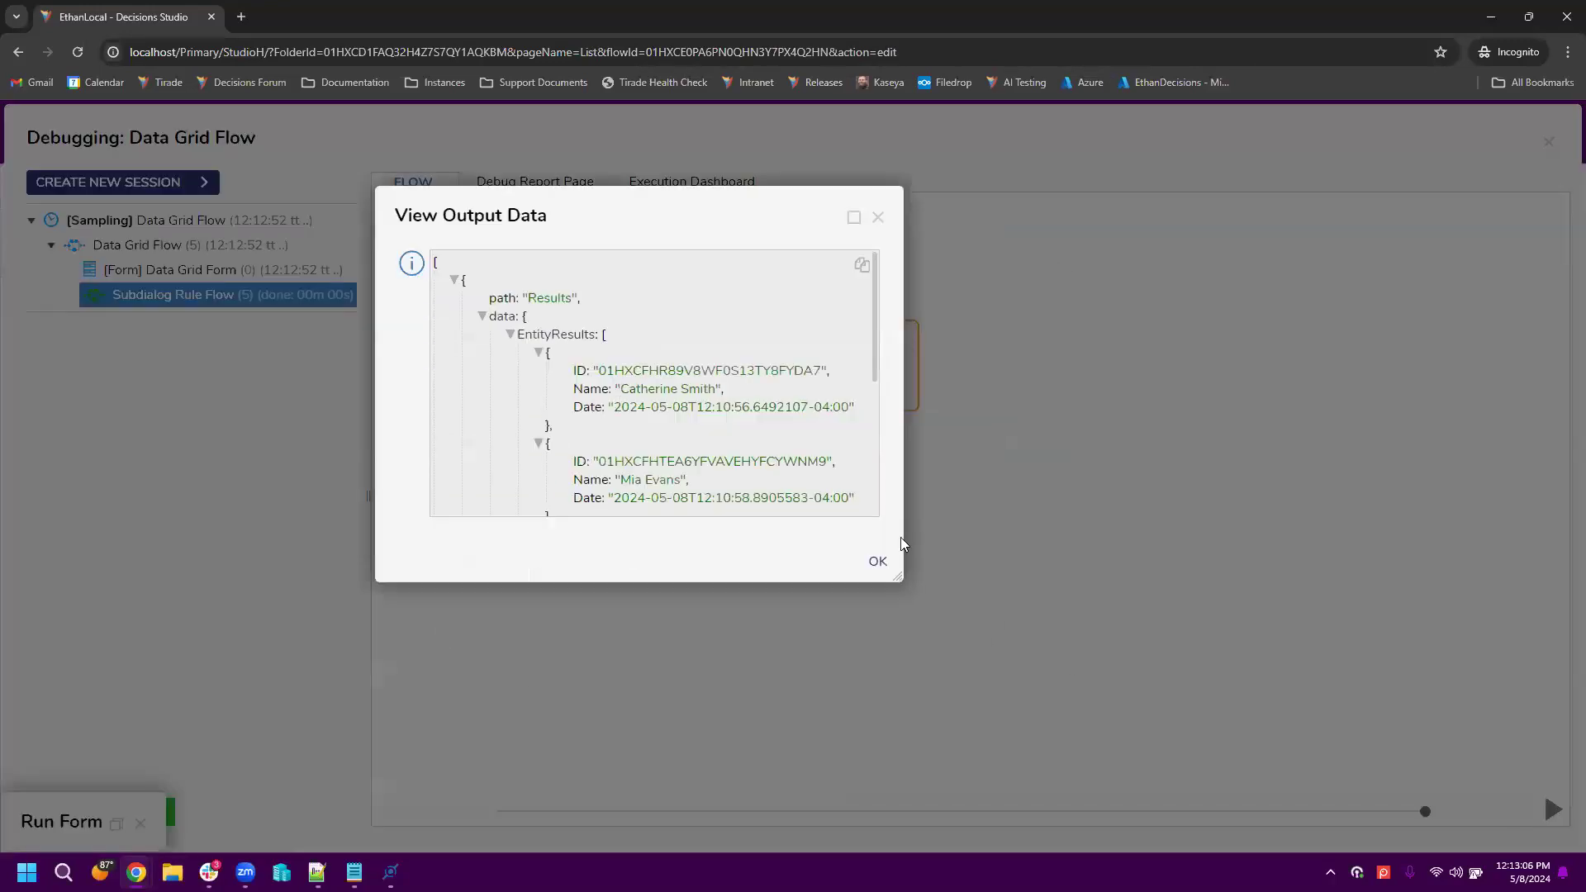
pyautogui.moveTo(906, 583); pyautogui.dragTo(1177, 763)
pyautogui.scroll(-1, 1065, 504)
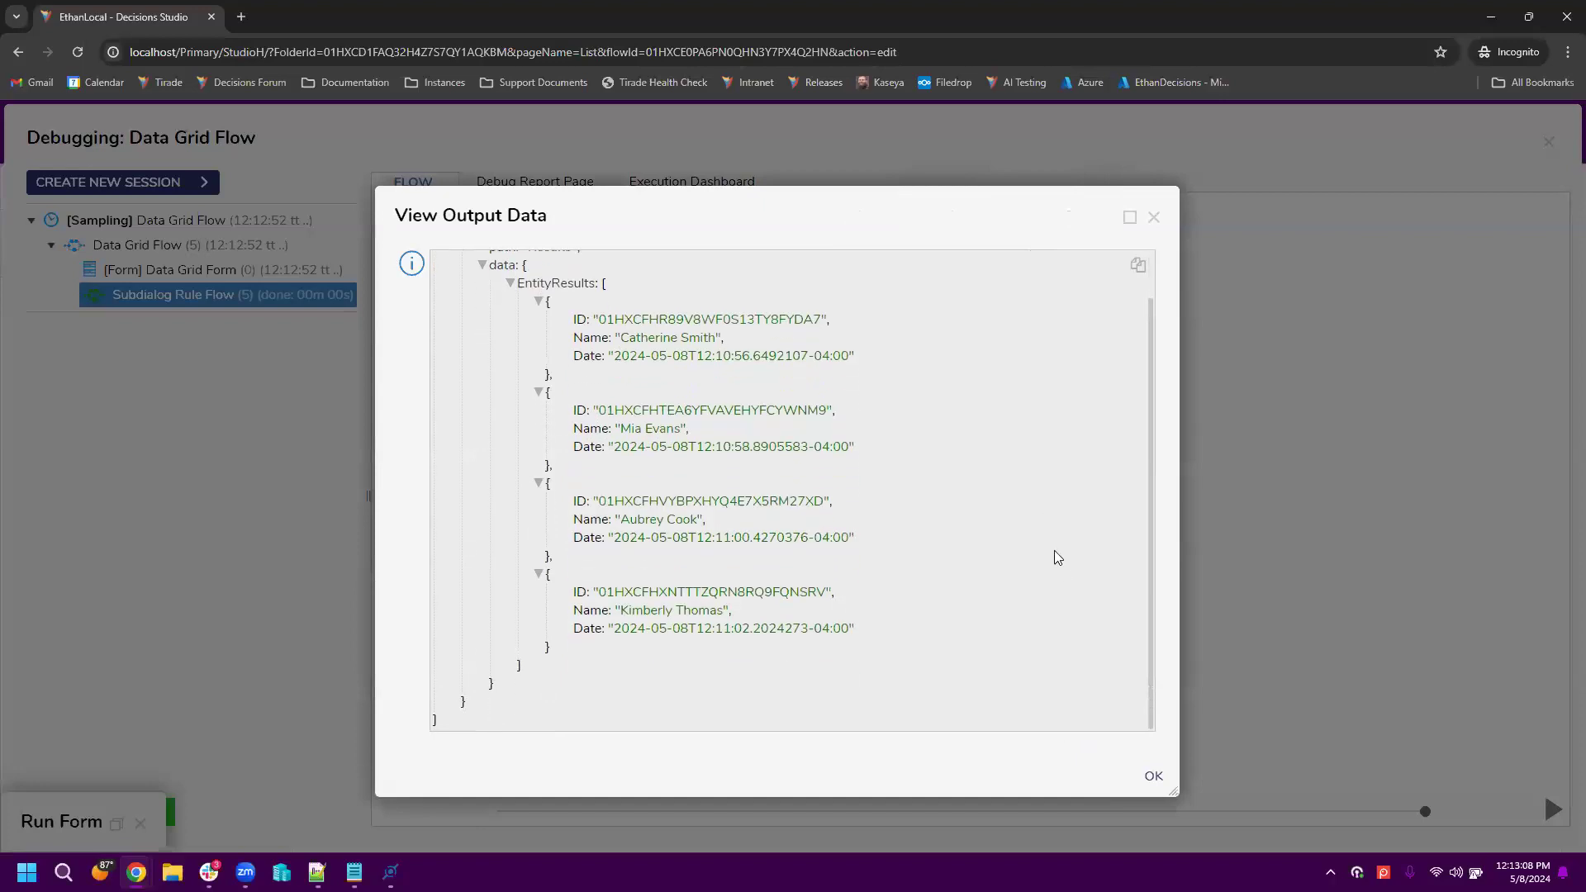
pyautogui.scroll(2, 1015, 619)
pyautogui.click(1154, 217)
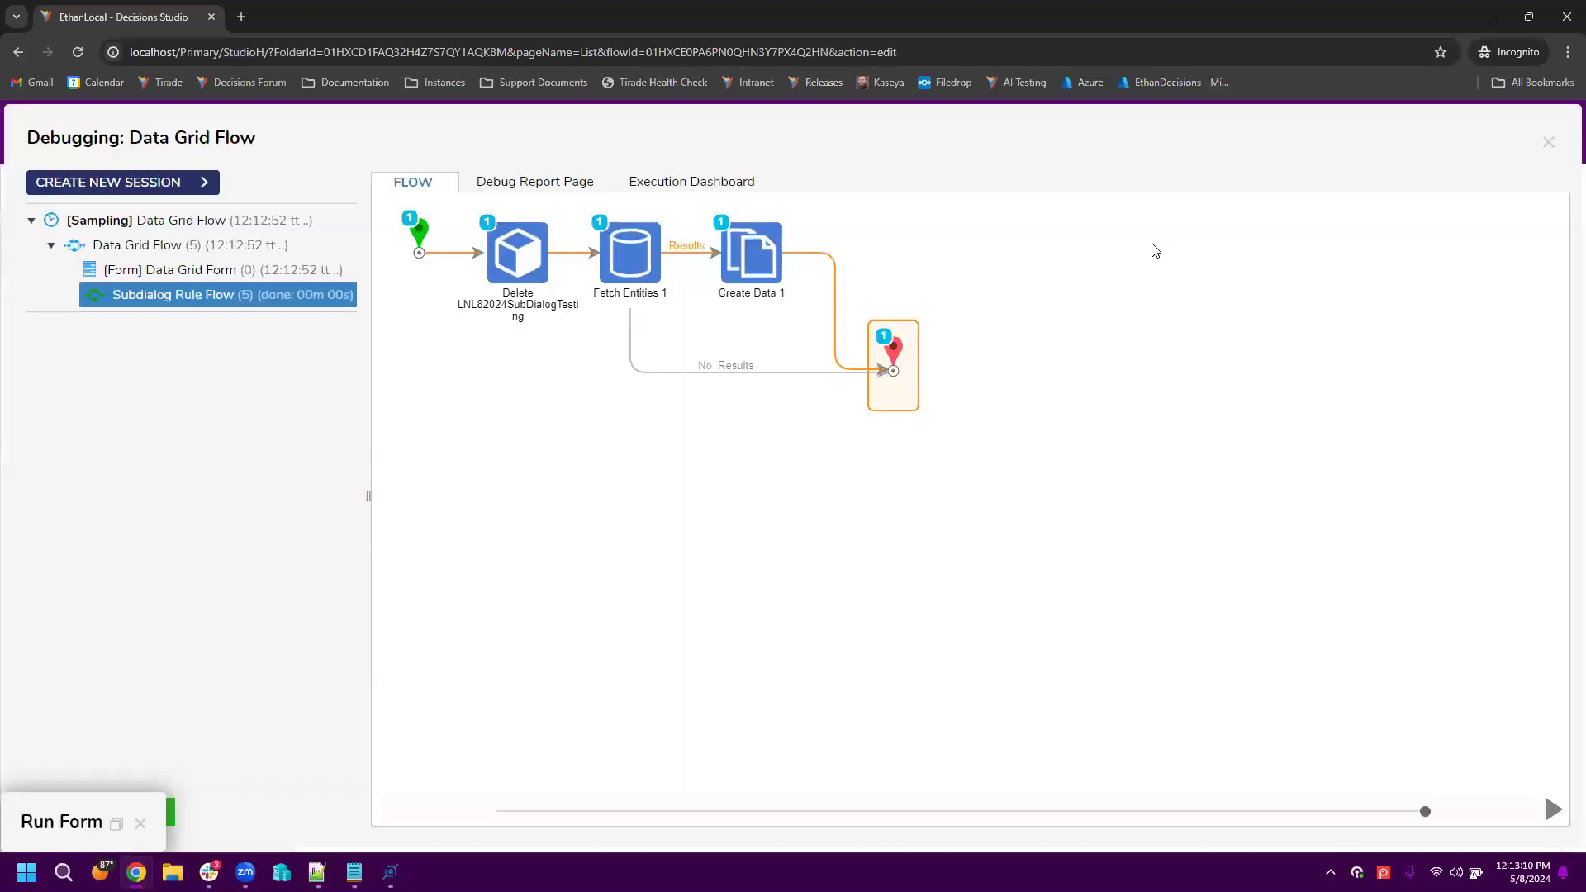
# Step: Compare the input and output data of the Create Data 1 step in the debugger
pyautogui.moveTo(956, 281)
pyautogui.click(1064, 308)
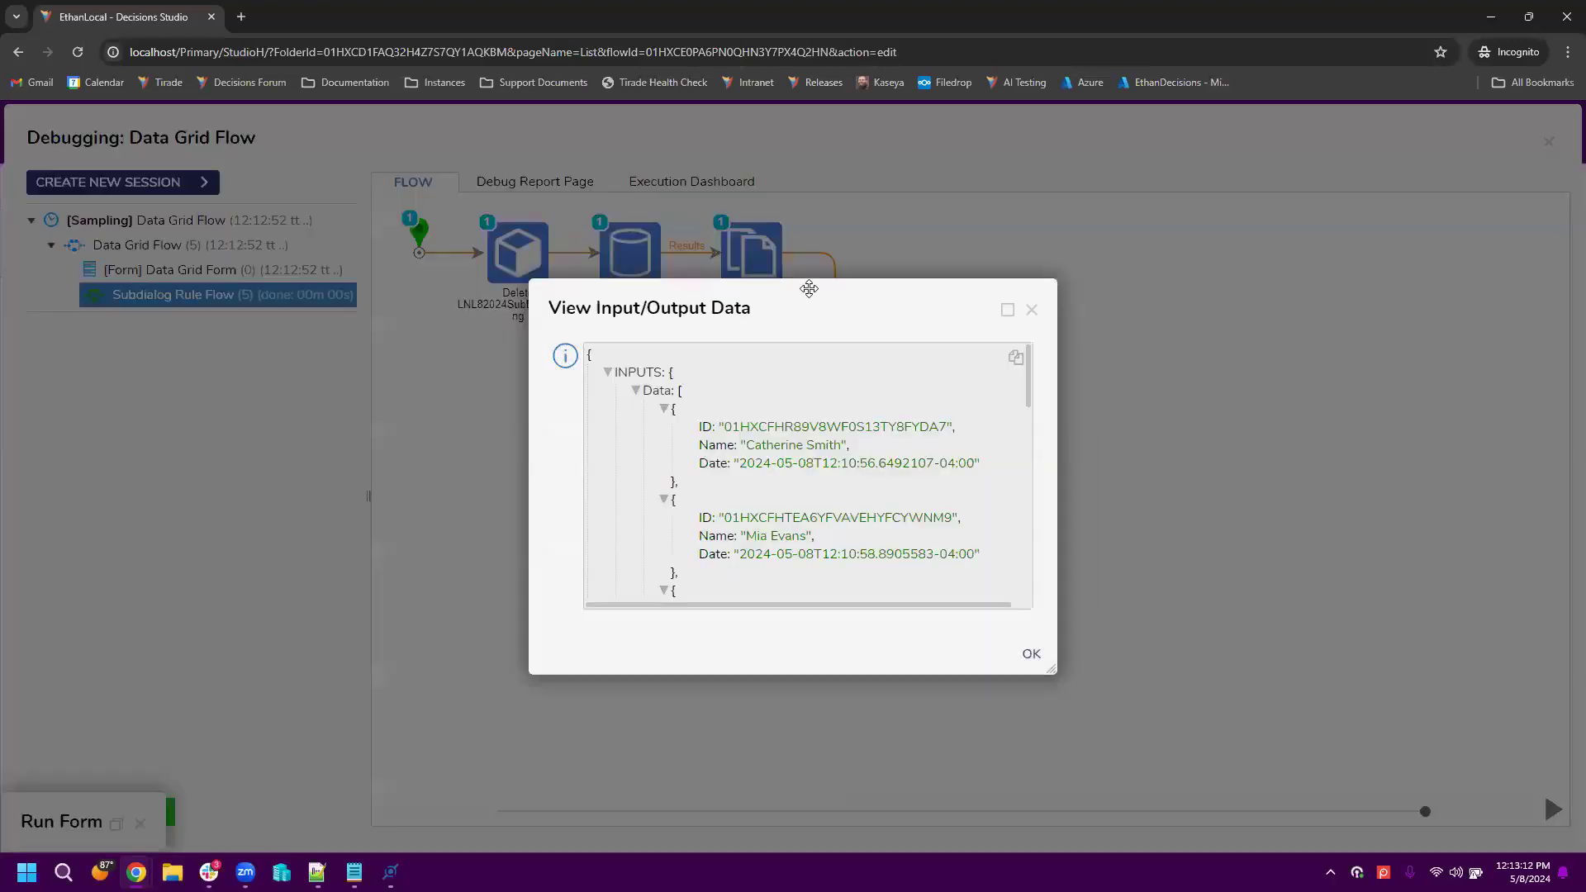
pyautogui.click(956, 256)
pyautogui.scroll(-10, 950, 561)
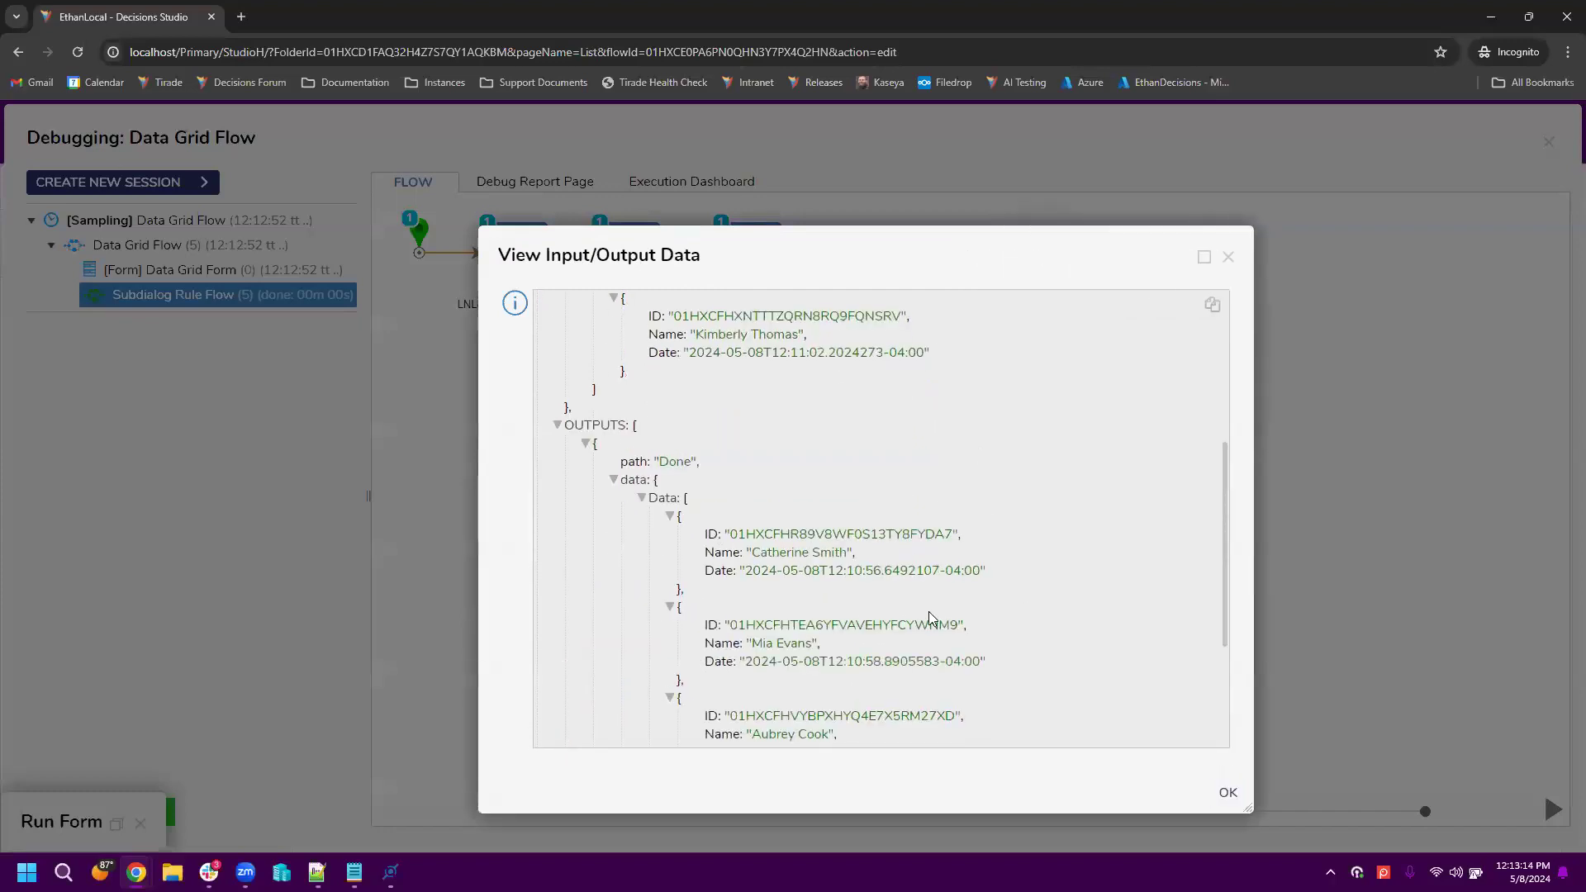
pyautogui.scroll(3, 947, 609)
pyautogui.scroll(-3, 786, 603)
pyautogui.click(1229, 257)
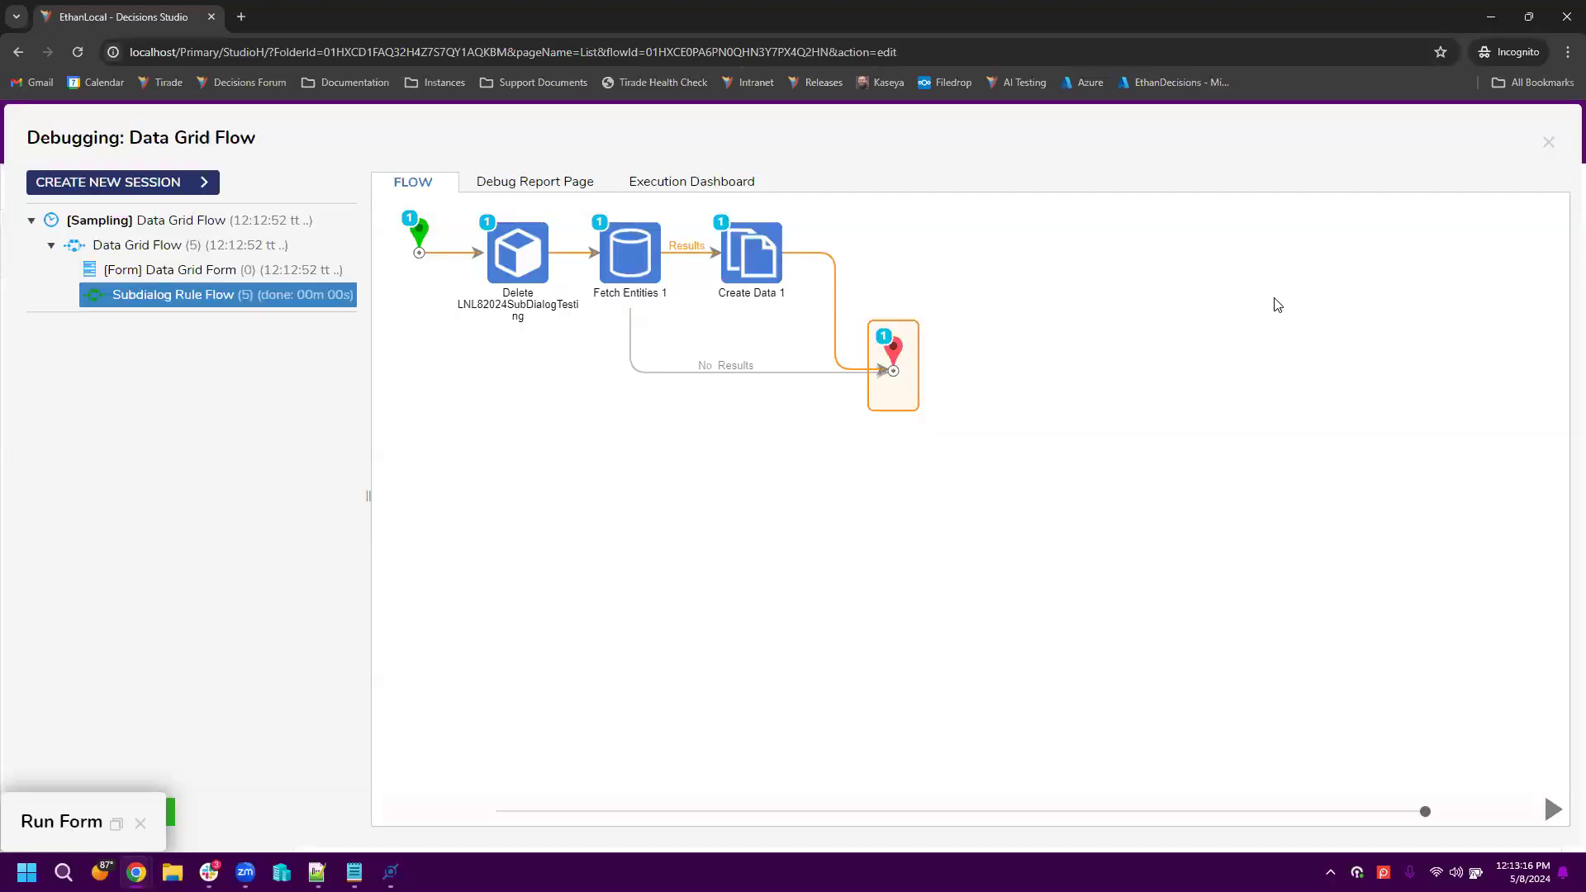
# Step: Close the debugger, save the Data Grid Flow and return to the Sub-Dialog Testing folder
pyautogui.click(1548, 143)
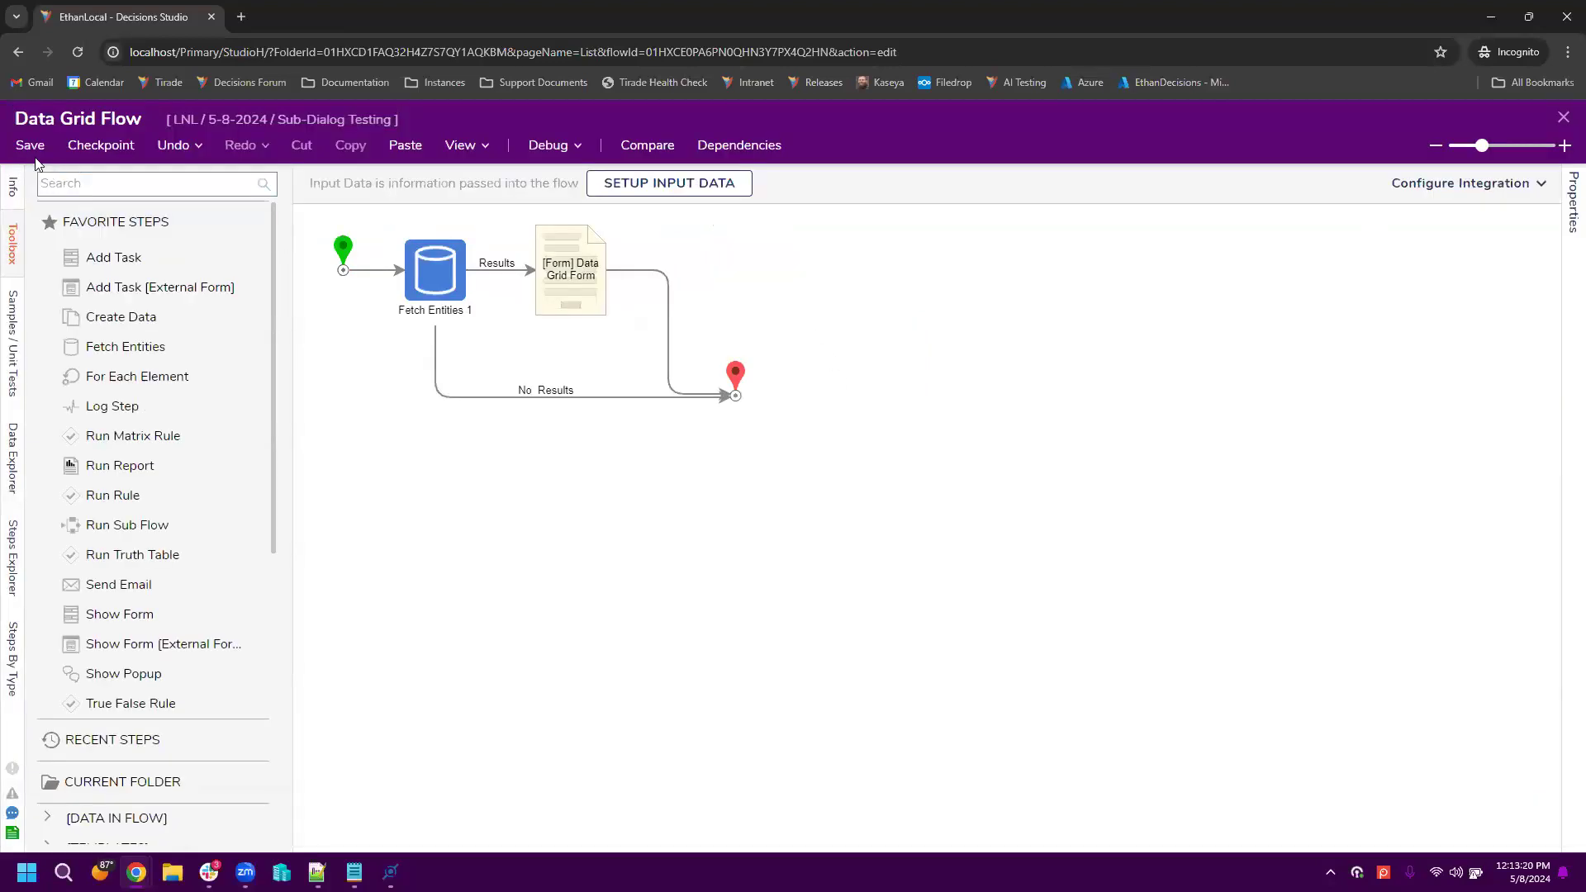
pyautogui.hotkey('ctrl', 's')
pyautogui.click(1008, 560)
pyautogui.click(1563, 118)
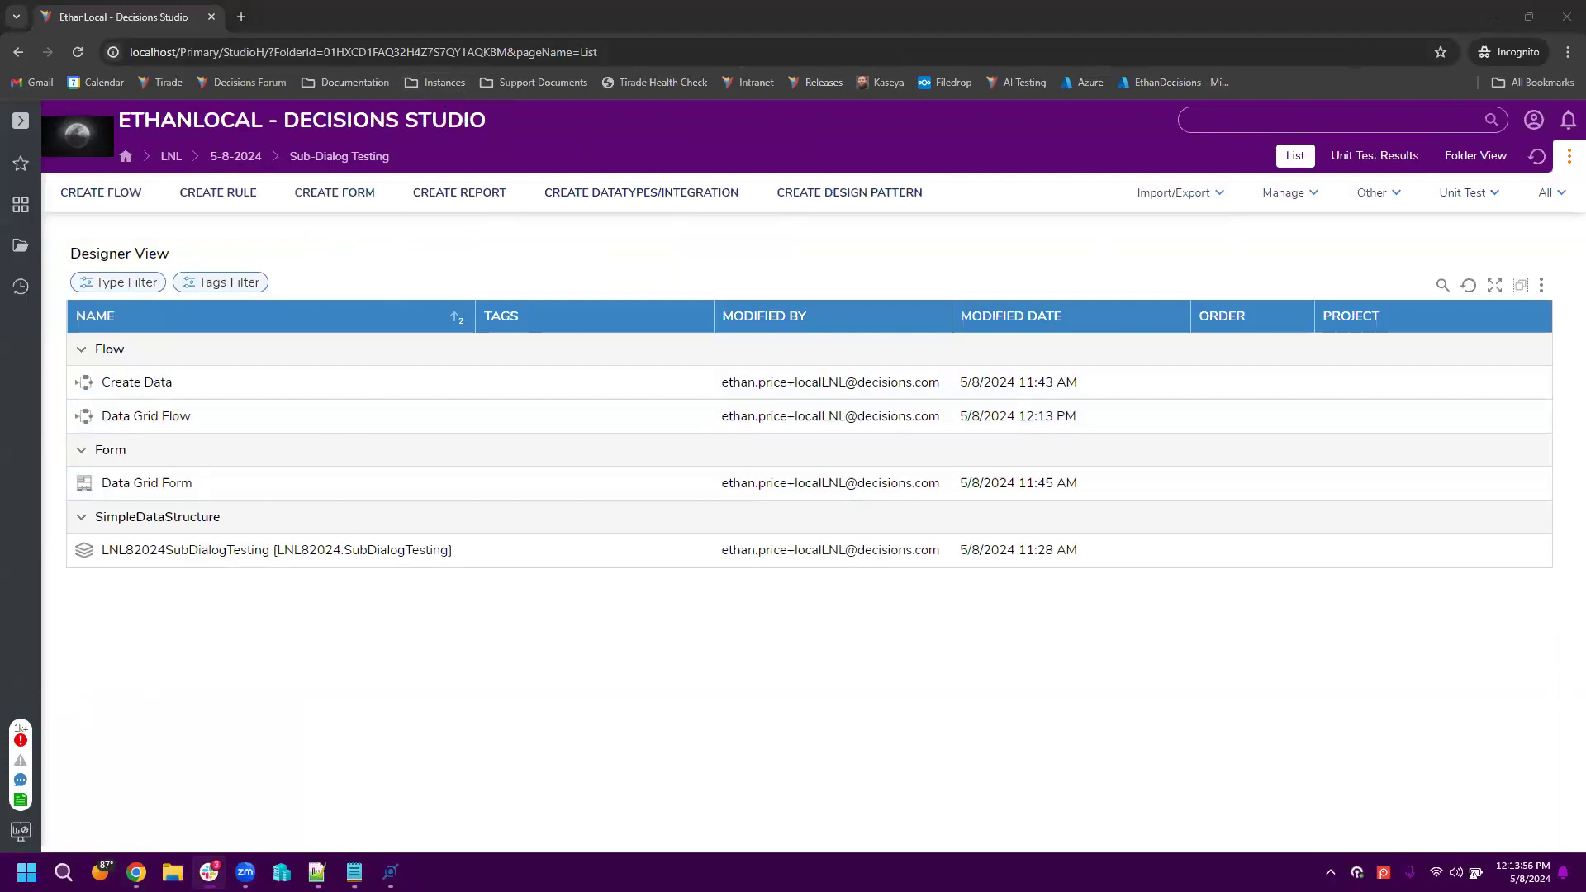
pyautogui.hotkey('alt', 'Tab')
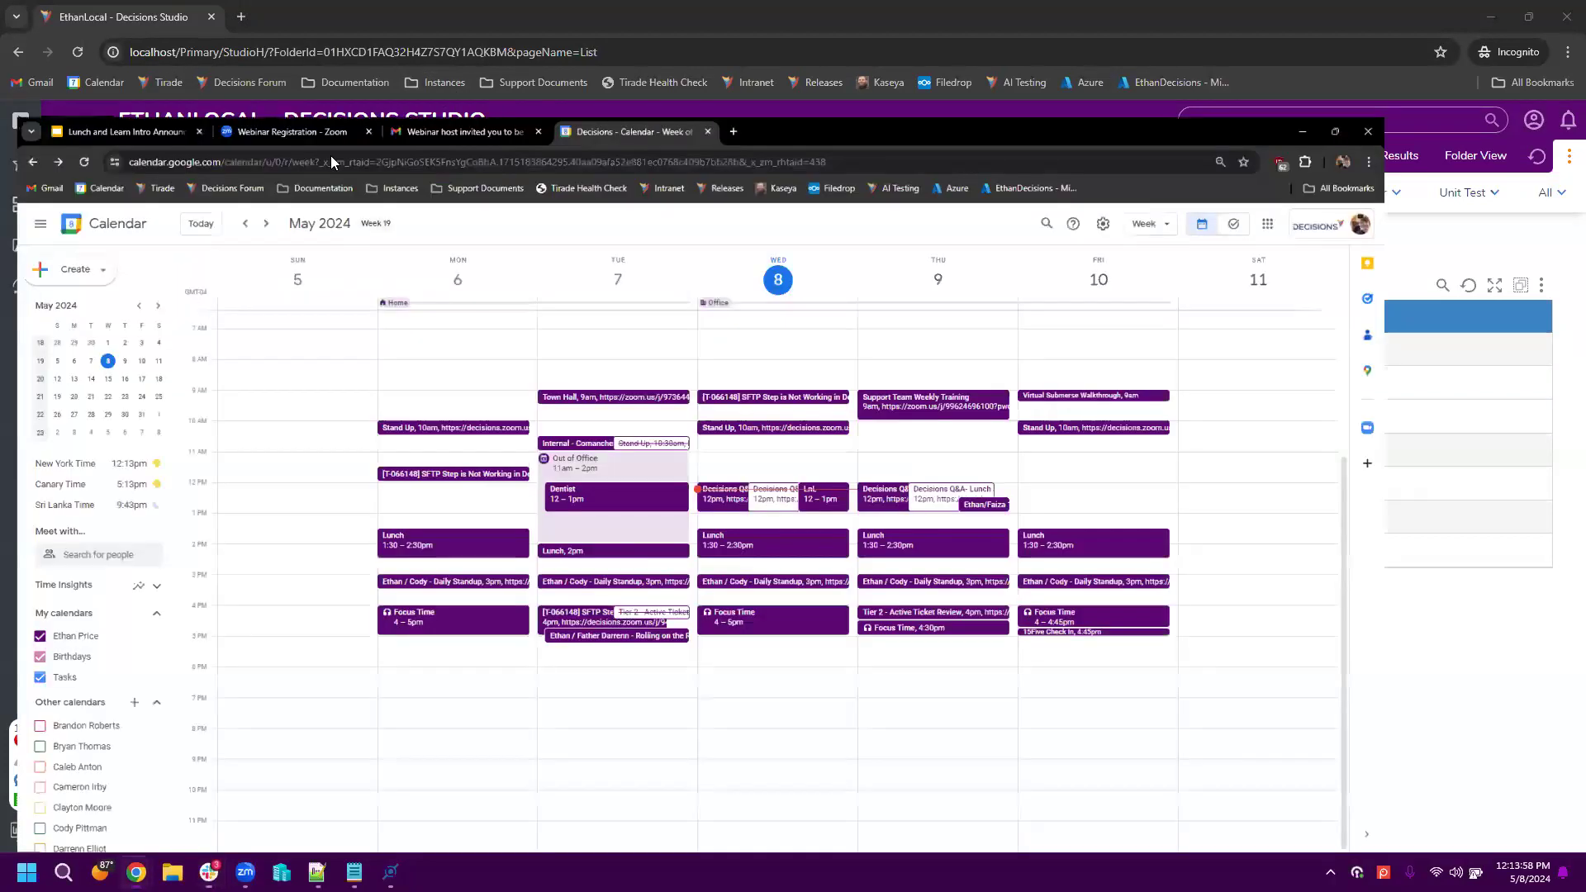
pyautogui.hotkey('alt', 'Tab')
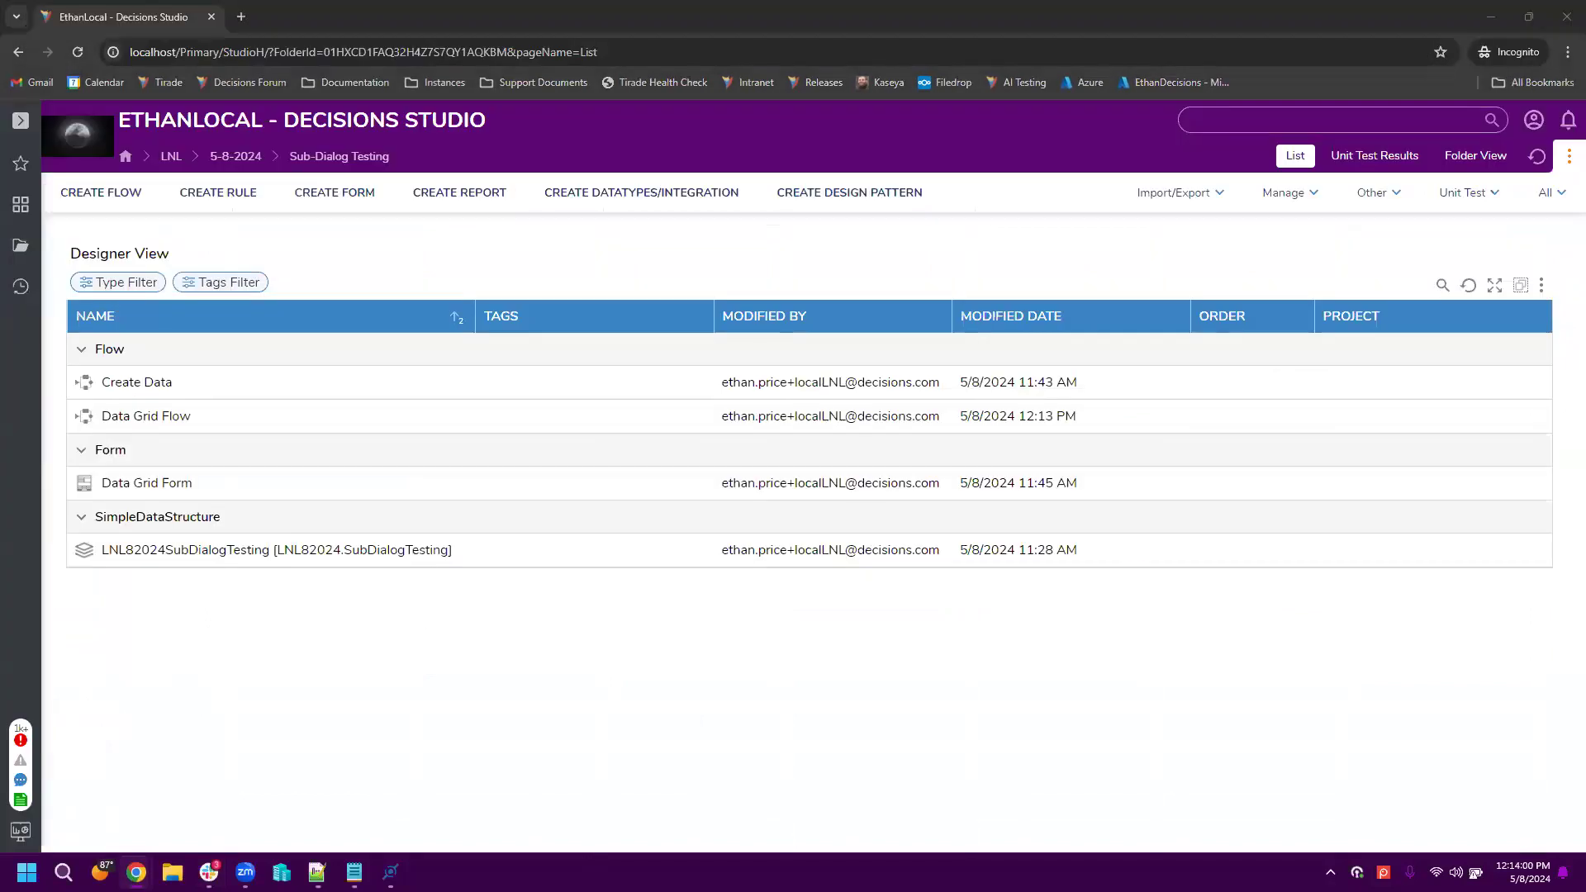
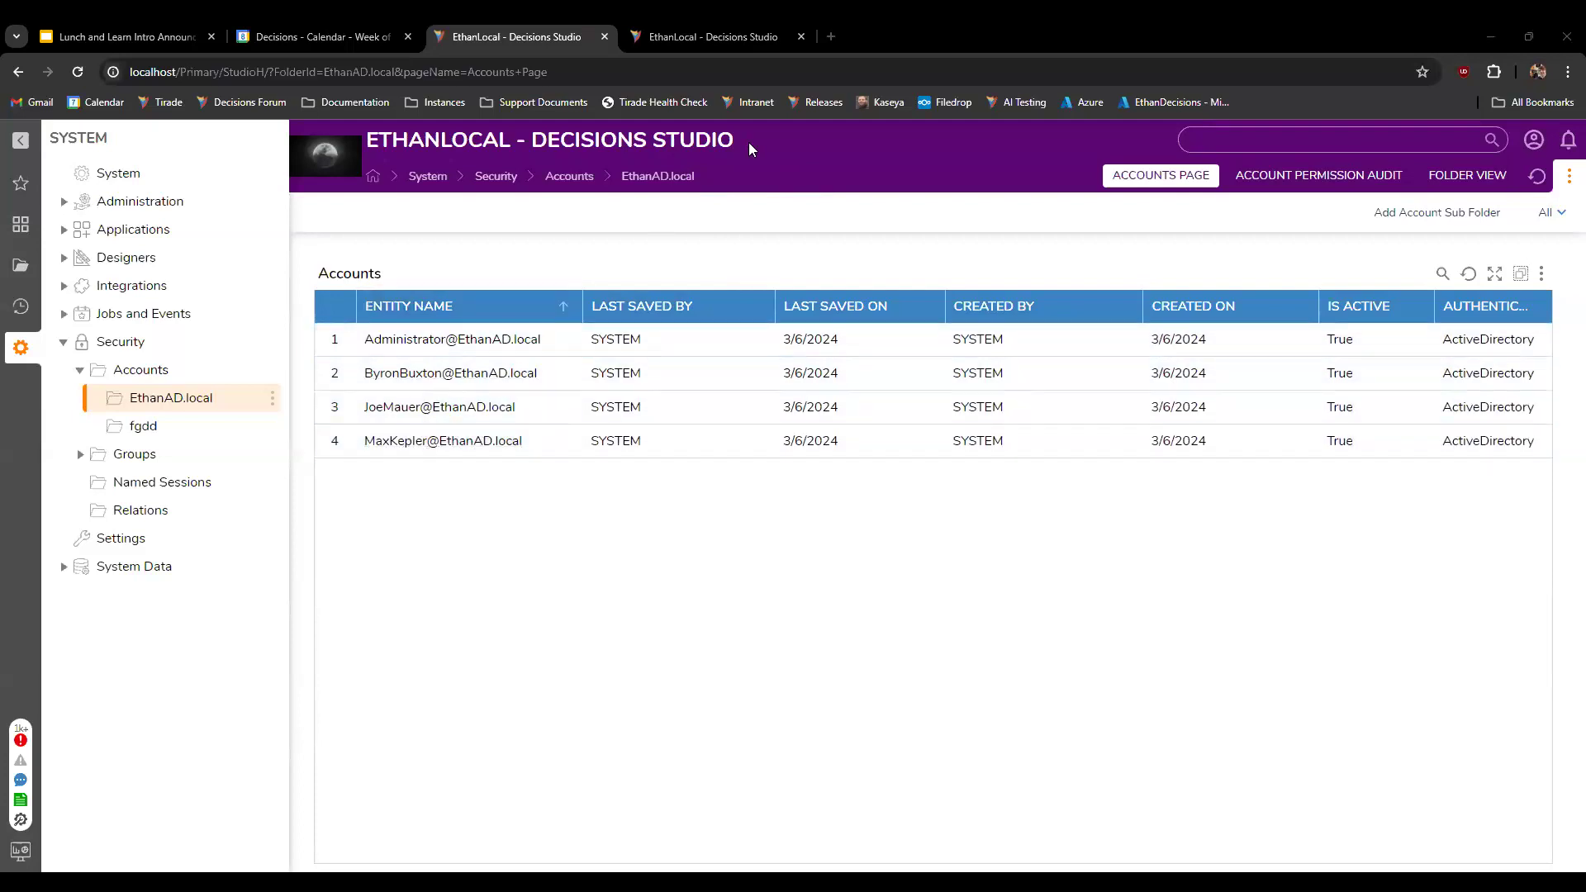
# Step: Write "select * from entity_account" in the new database query
pyautogui.click(693, 42)
pyautogui.write('sleet')
pyautogui.press('BackSpace')
pyautogui.press('BackSpace')
pyautogui.press('BackSpace')
pyautogui.press('BackSpace')
pyautogui.write('e')
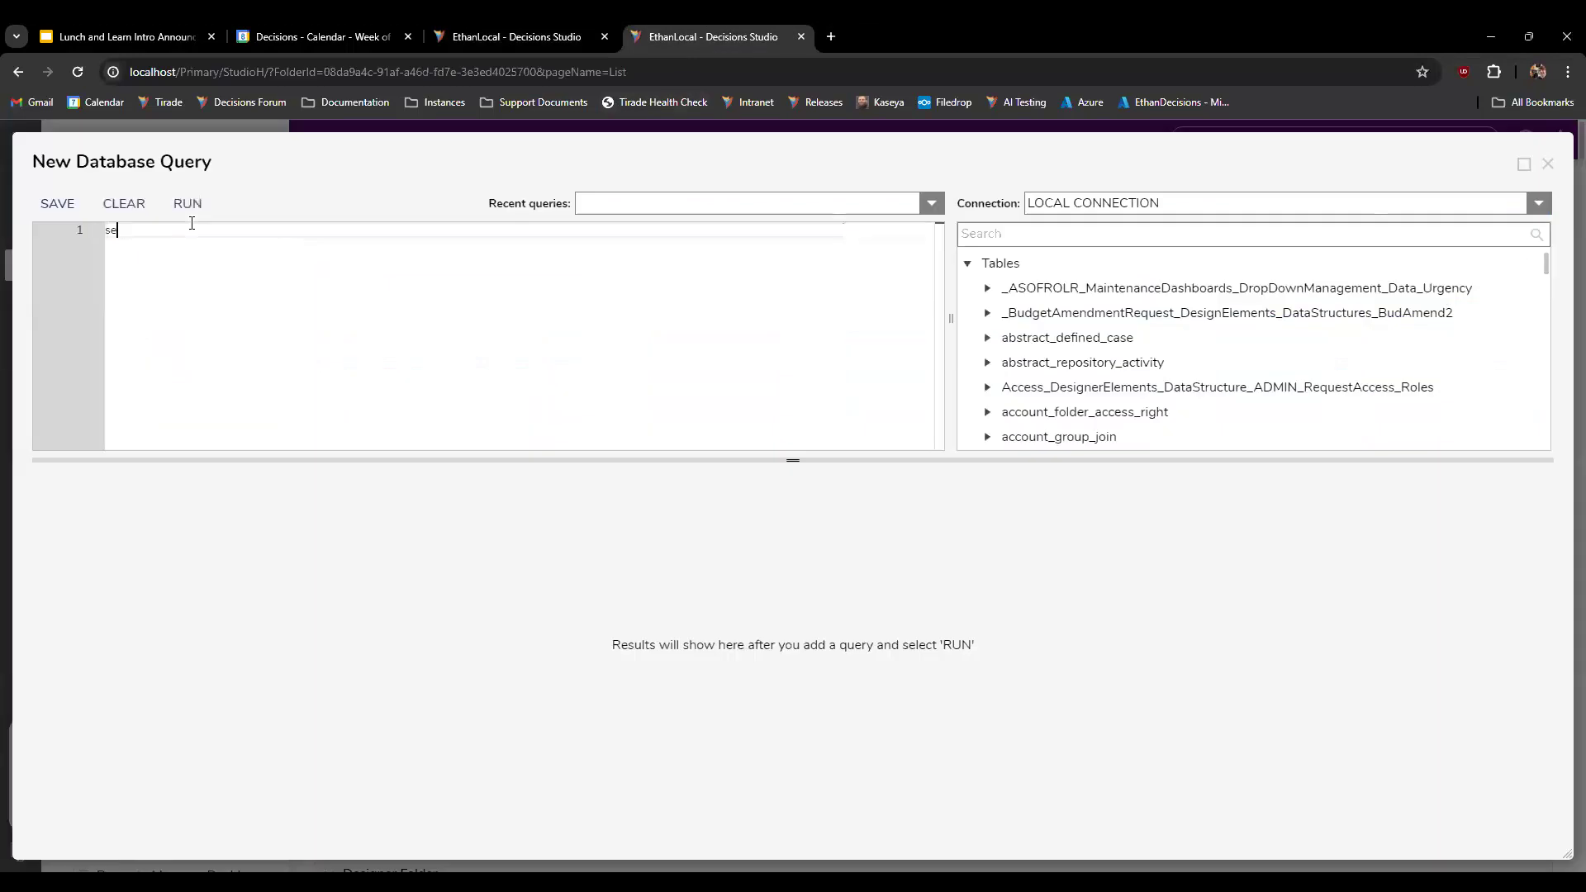
pyautogui.write('lect * from enty')
pyautogui.press('BackSpace')
pyautogui.write("ity_account'w")
pyautogui.press('BackSpace')
pyautogui.press('BackSpace')
# Step: Add a second query line that reads "where email_address ="
pyautogui.press('Return')
pyautogui.write('where email')
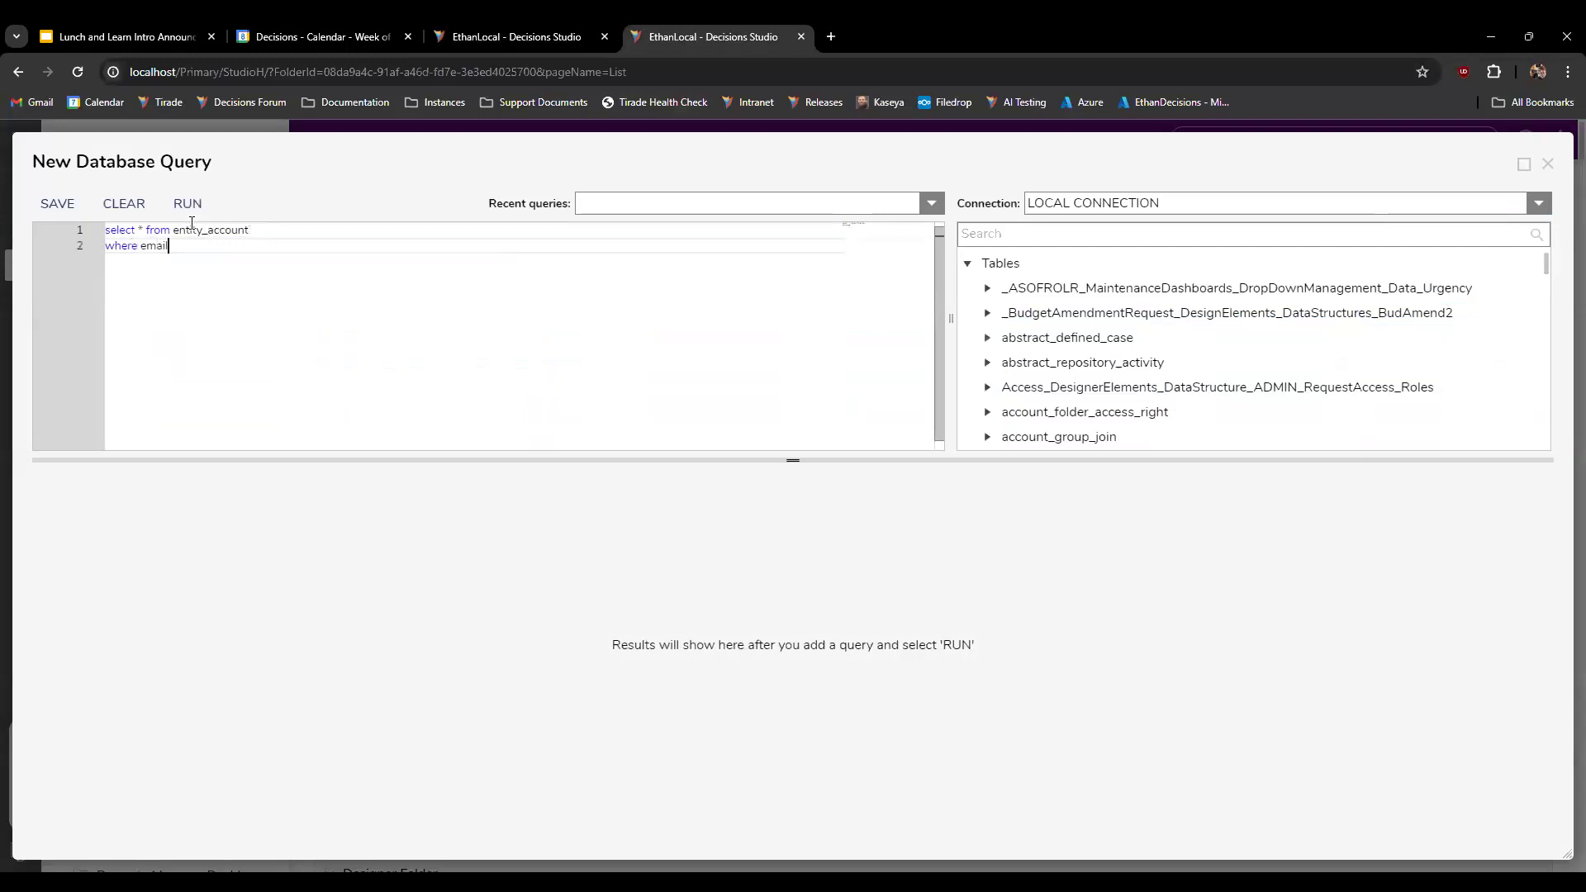
pyautogui.write('_adress')
pyautogui.press('BackSpace')
pyautogui.press('BackSpace')
pyautogui.press('BackSpace')
pyautogui.press('BackSpace')
pyautogui.write('dress =')
# Step: Open the third account in the EthanAD.local accounts list for editing and copy its e-mail address
pyautogui.click(465, 29)
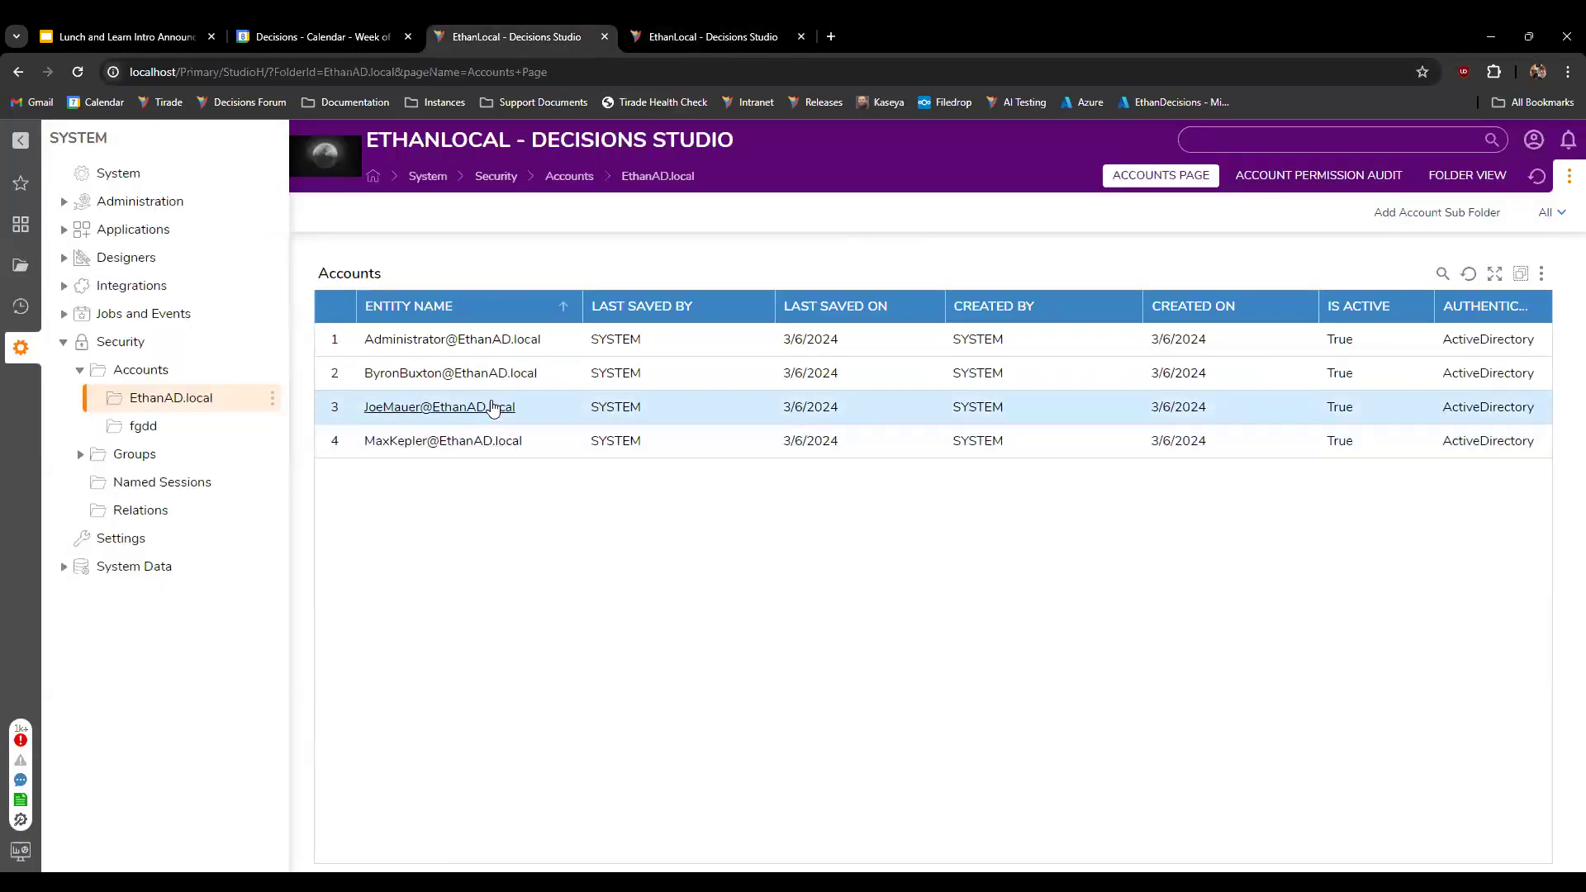
pyautogui.rightClick(493, 411)
pyautogui.click(609, 375)
pyautogui.scroll(-1, 757, 450)
pyautogui.moveTo(684, 402); pyautogui.dragTo(417, 405)
pyautogui.hotkey('ctrl', 'c')
# Step: Paste the account's e-mail address in single quotes as the query's filter value and run the query
pyautogui.click(727, 37)
pyautogui.hotkey('ctrl', 'v')
pyautogui.write("'")
pyautogui.click(228, 245)
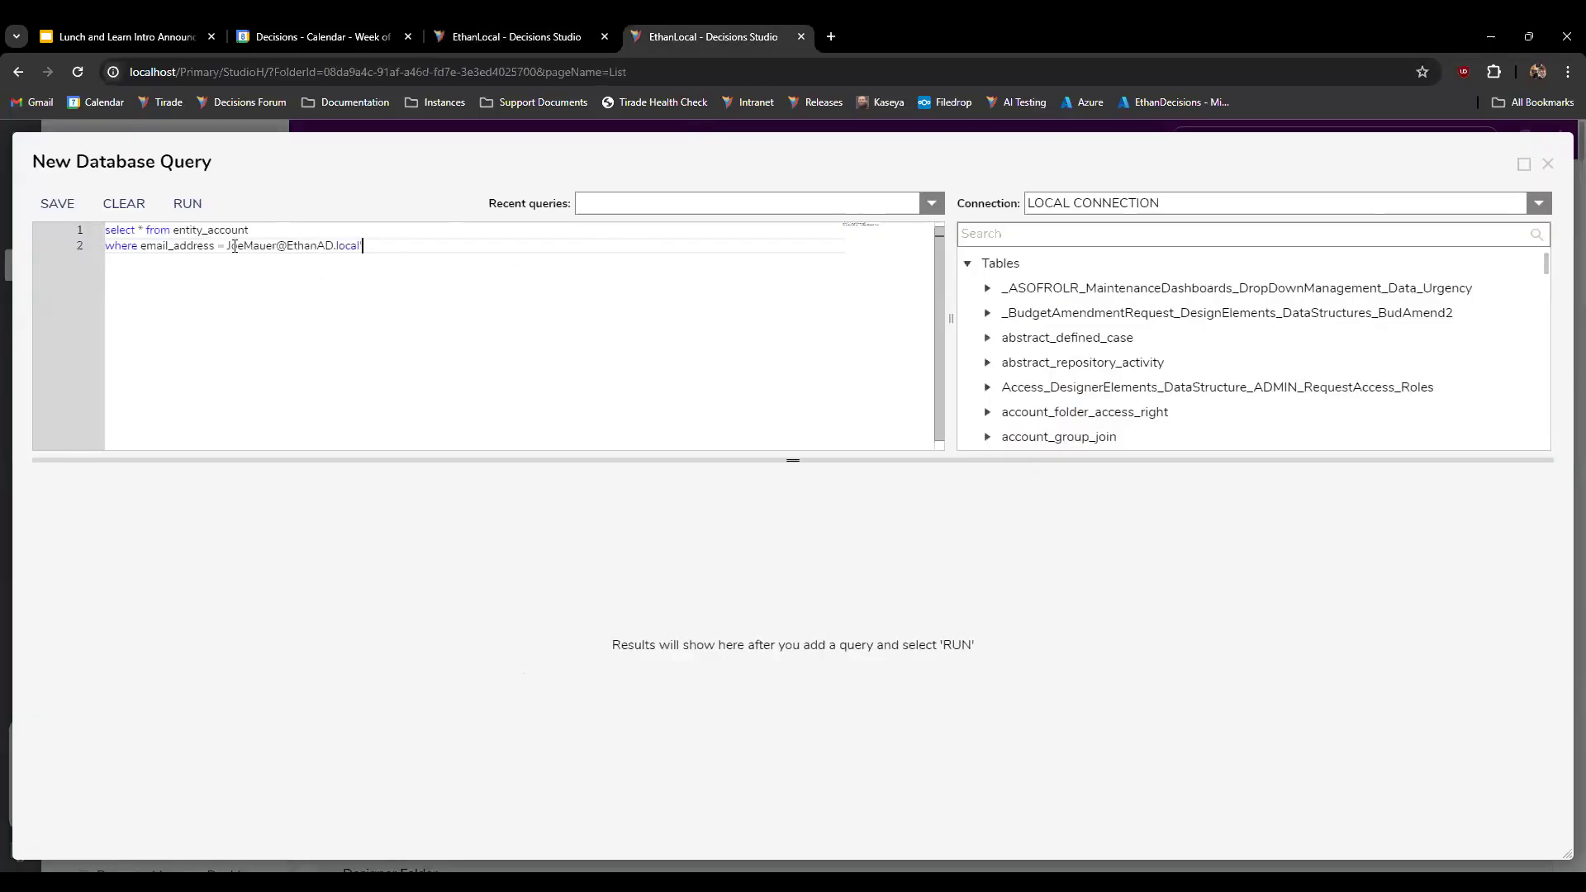
pyautogui.write("'")
pyautogui.hotkey('ctrl', 'a')
pyautogui.click(188, 203)
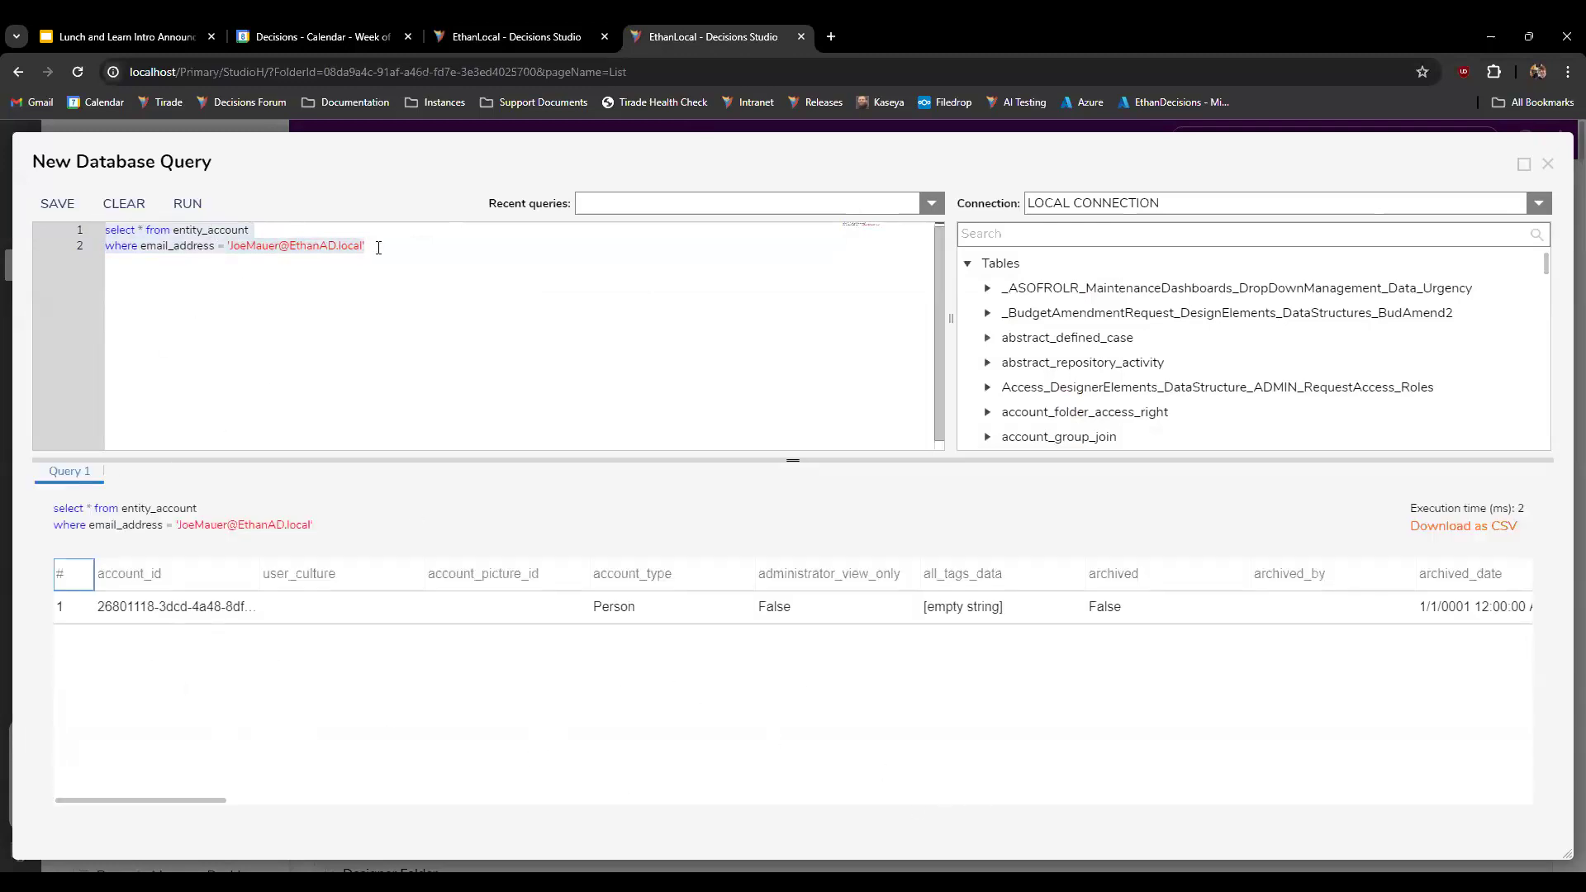
# Step: Add a "delete from entity_account" statement below the select query, separated by a blank line
pyautogui.click(438, 248)
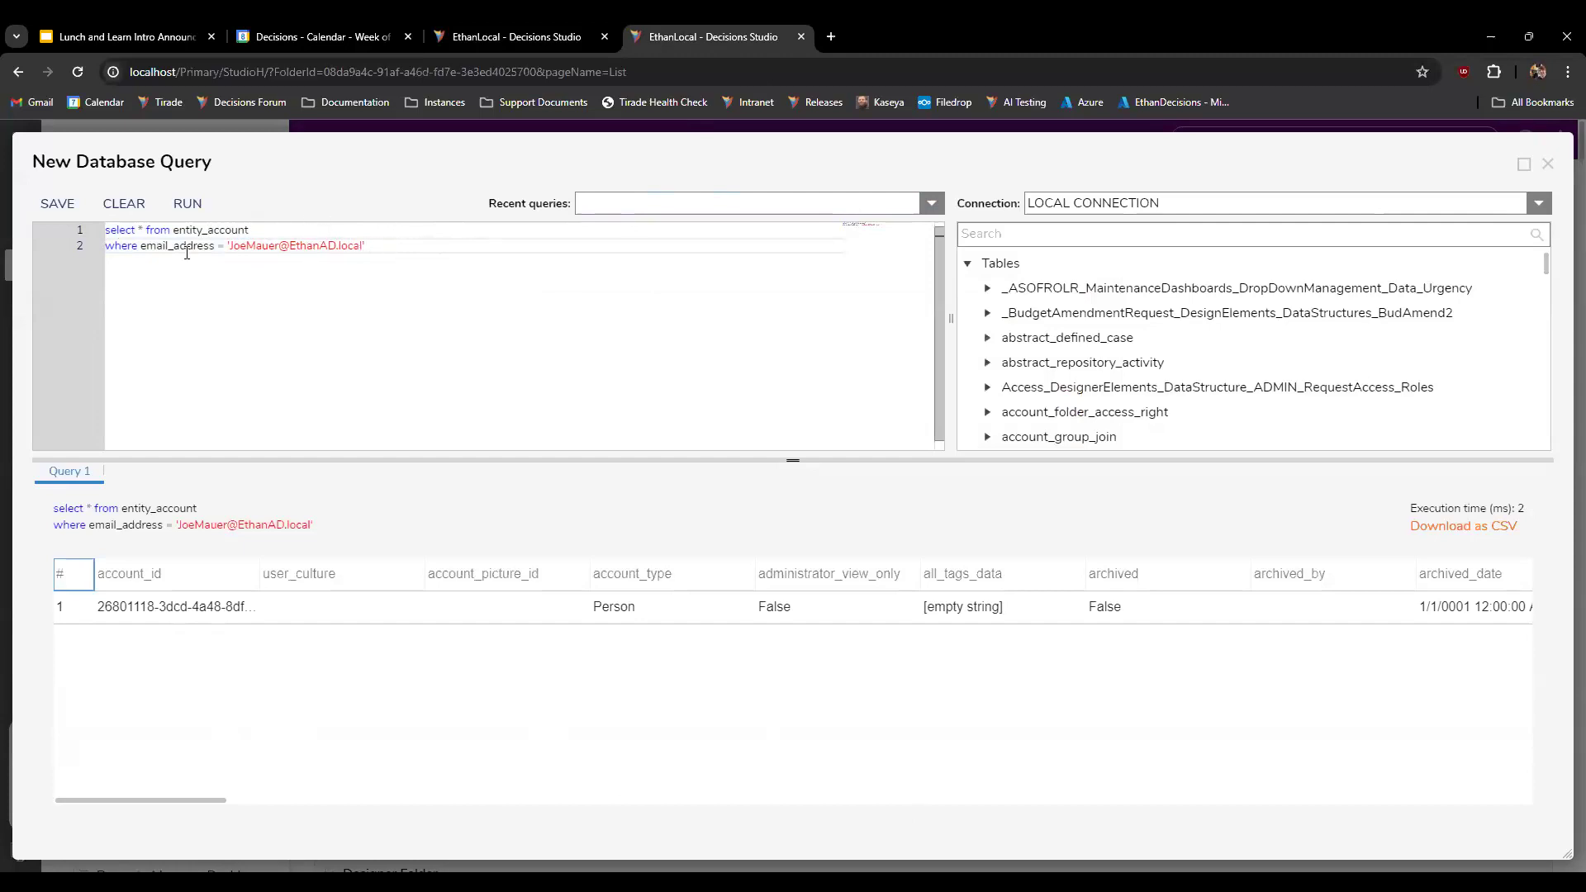
pyautogui.press('Return')
pyautogui.press('Return')
pyautogui.write('delete from ')
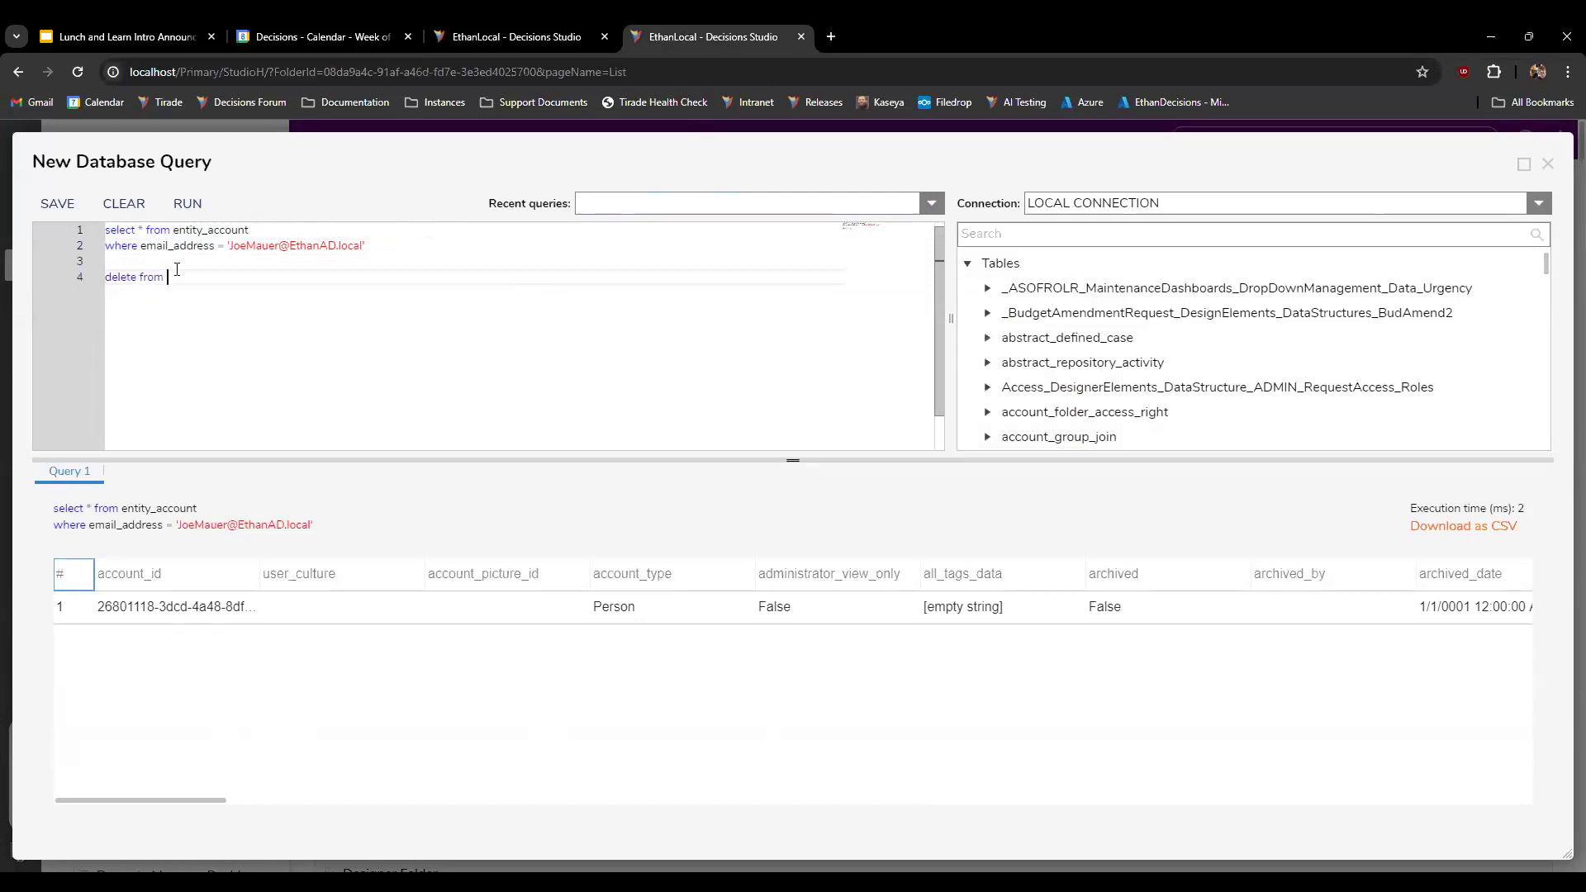
pyautogui.write('ent')
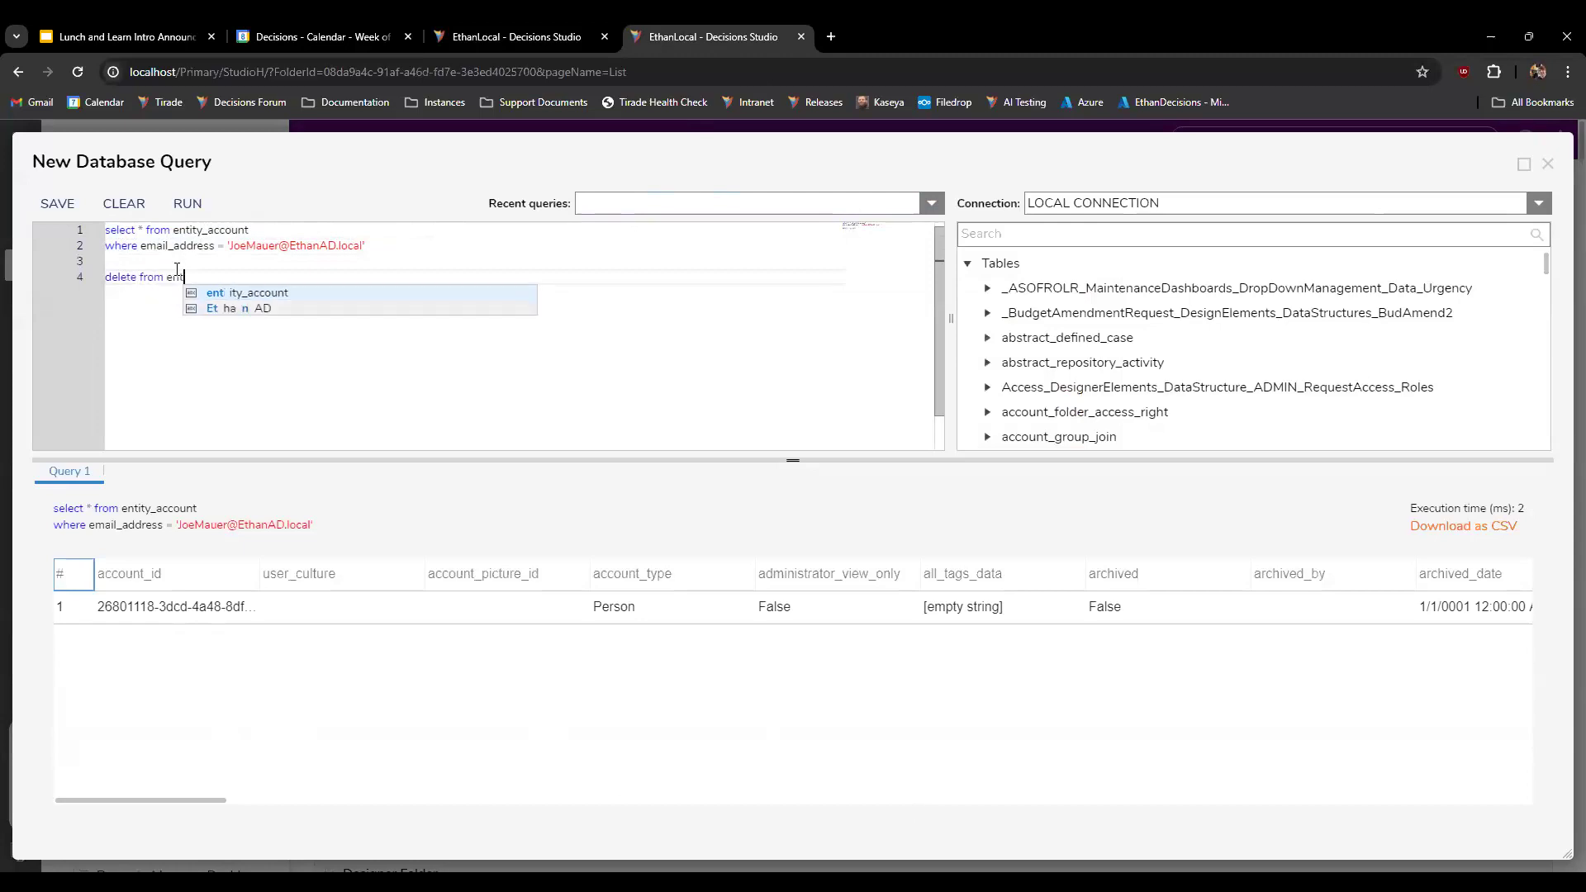
pyautogui.write('ity_account')
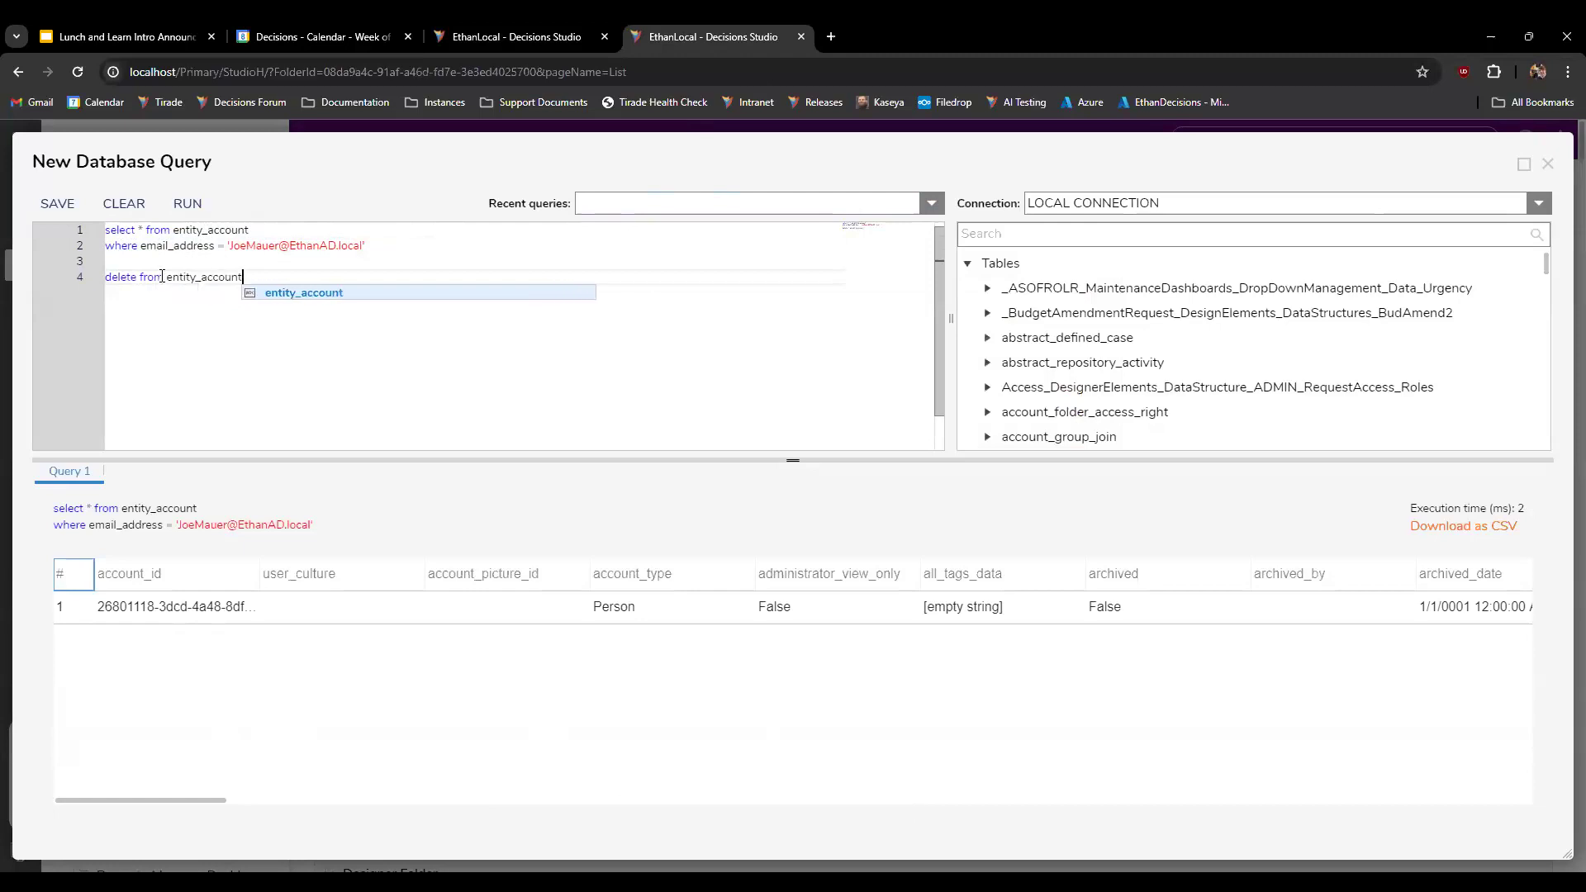
pyautogui.press('Escape')
# Step: Copy the select query's email_address filter line onto a new line under the delete statement
pyautogui.moveTo(388, 251); pyautogui.dragTo(92, 251)
pyautogui.hotkey('ctrl', 'c')
pyautogui.click(263, 279)
pyautogui.press('Return')
pyautogui.hotkey('ctrl', 'v')
# Step: Run only the delete statement with its filter, and rerun the select query to check for the account record
pyautogui.moveTo(365, 293); pyautogui.dragTo(94, 273)
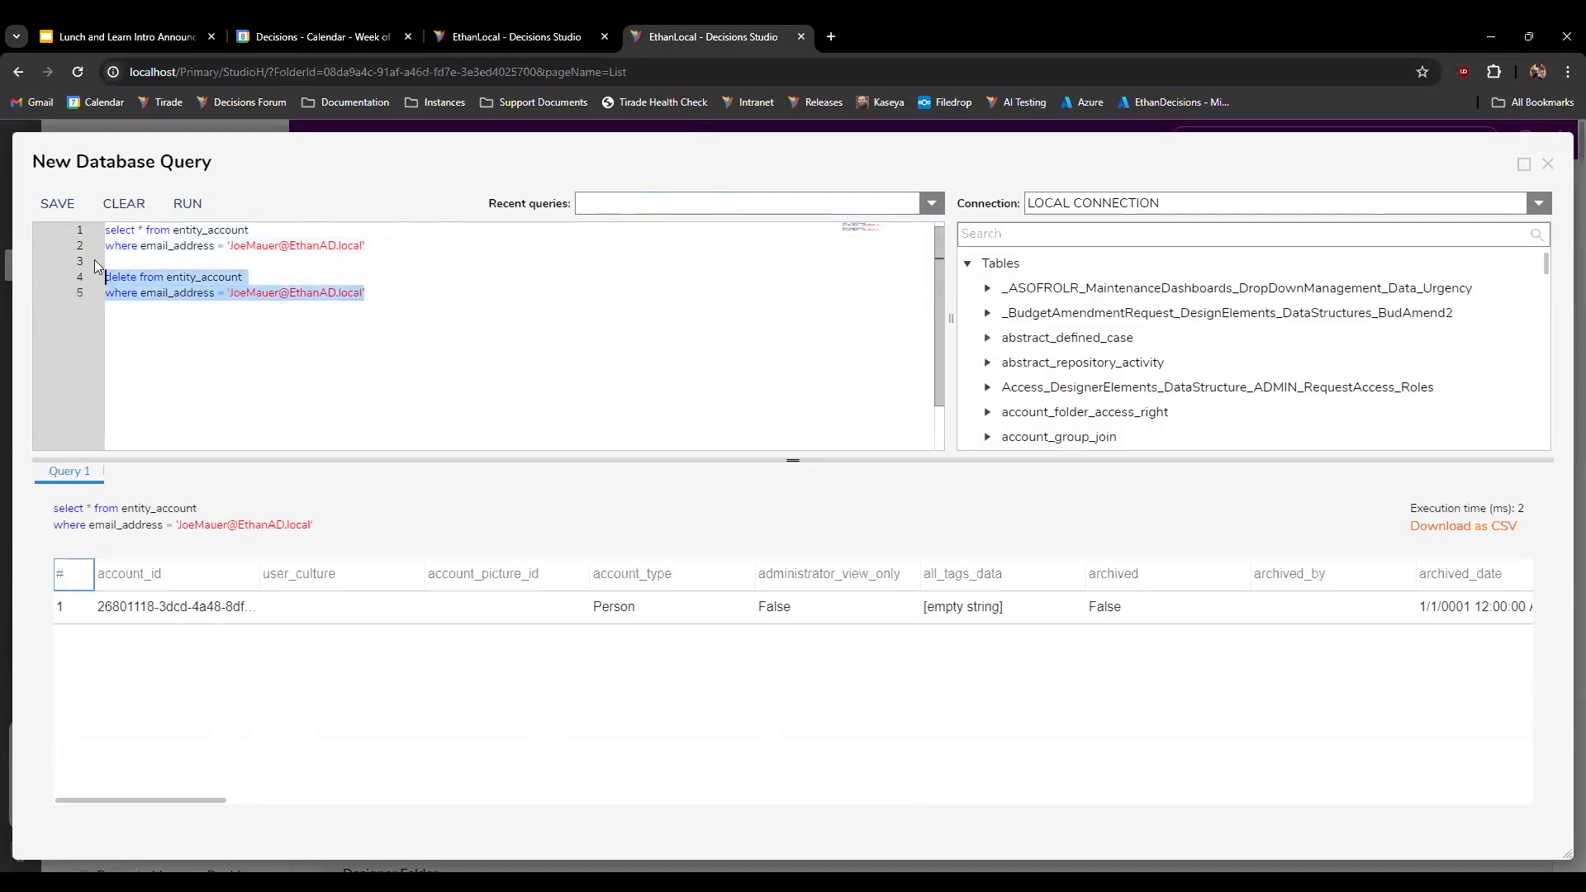
pyautogui.click(187, 203)
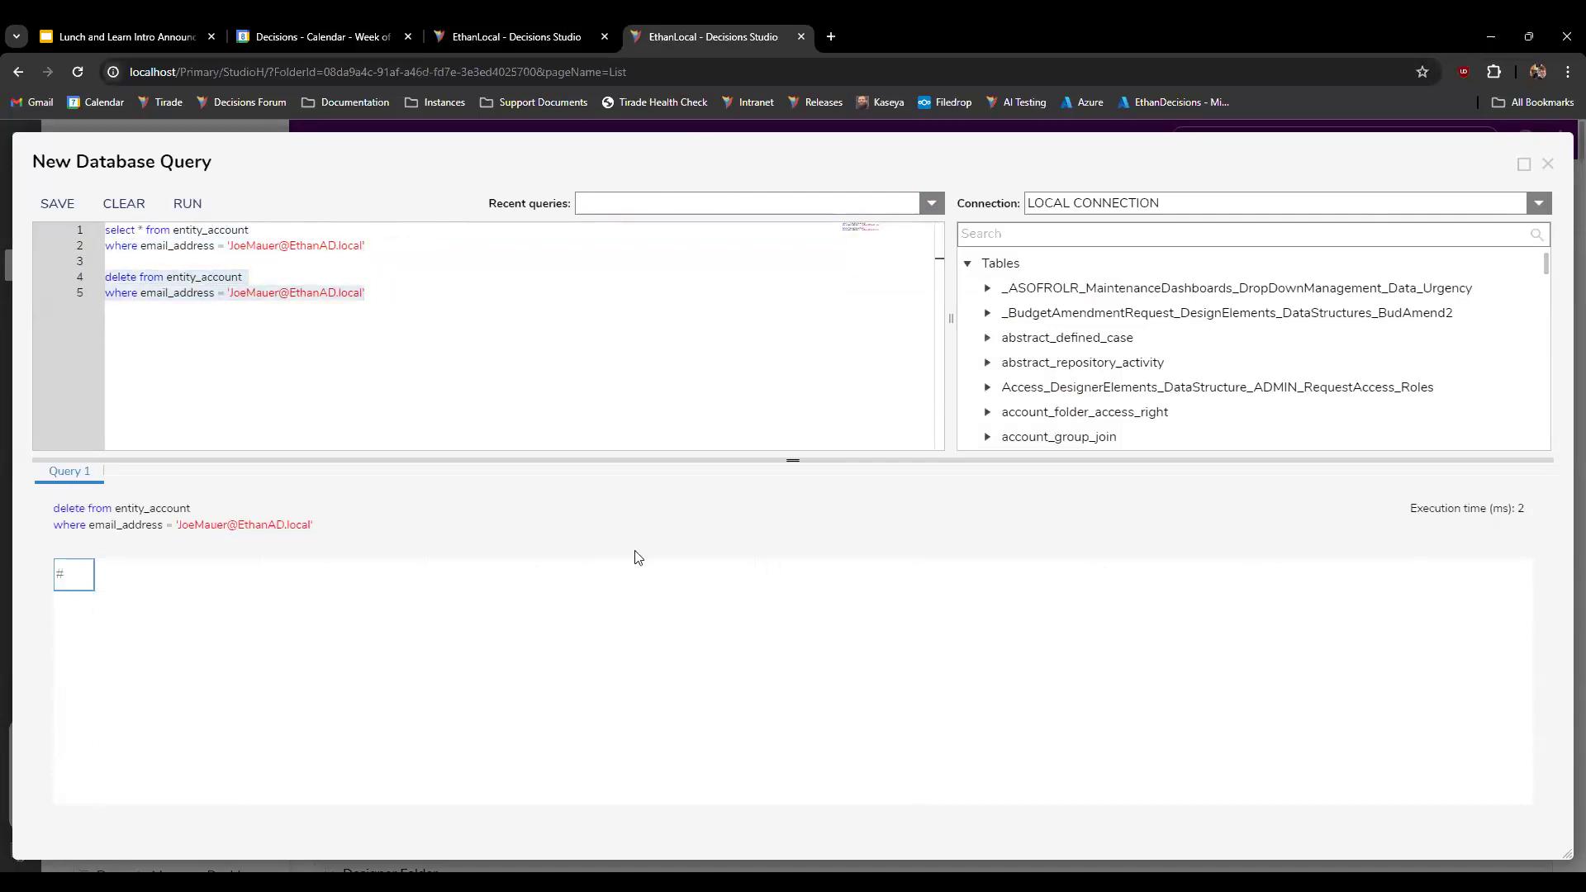
pyautogui.moveTo(388, 246); pyautogui.dragTo(142, 216)
pyautogui.click(187, 203)
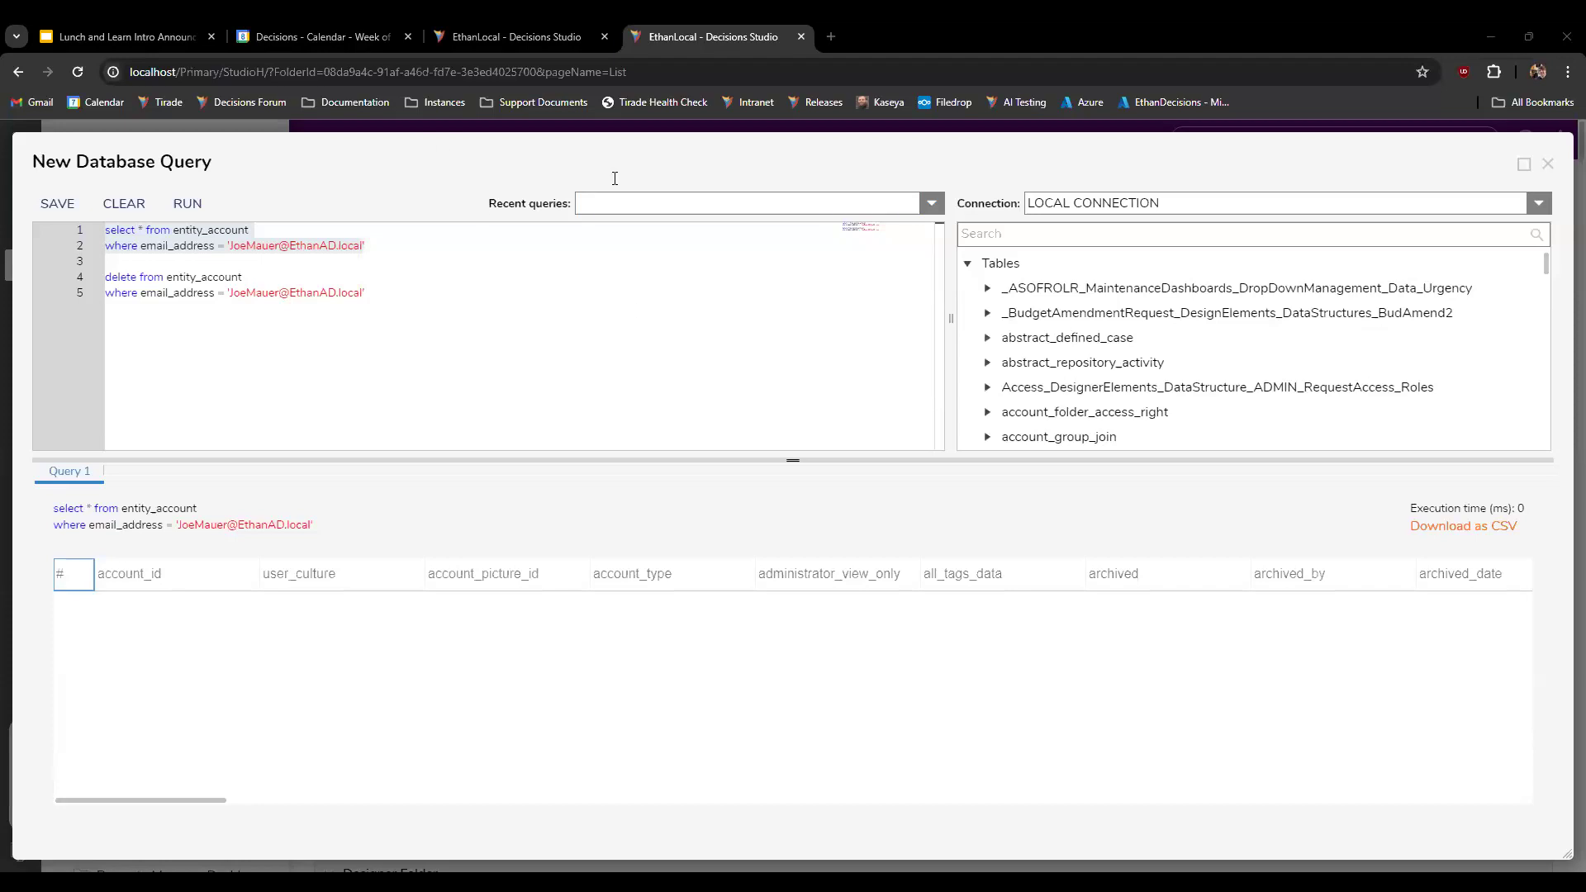
# Step: Open SAML Settings from the System Settings folder in the other Decisions Studio browser tab and enable SAML
pyautogui.click(514, 29)
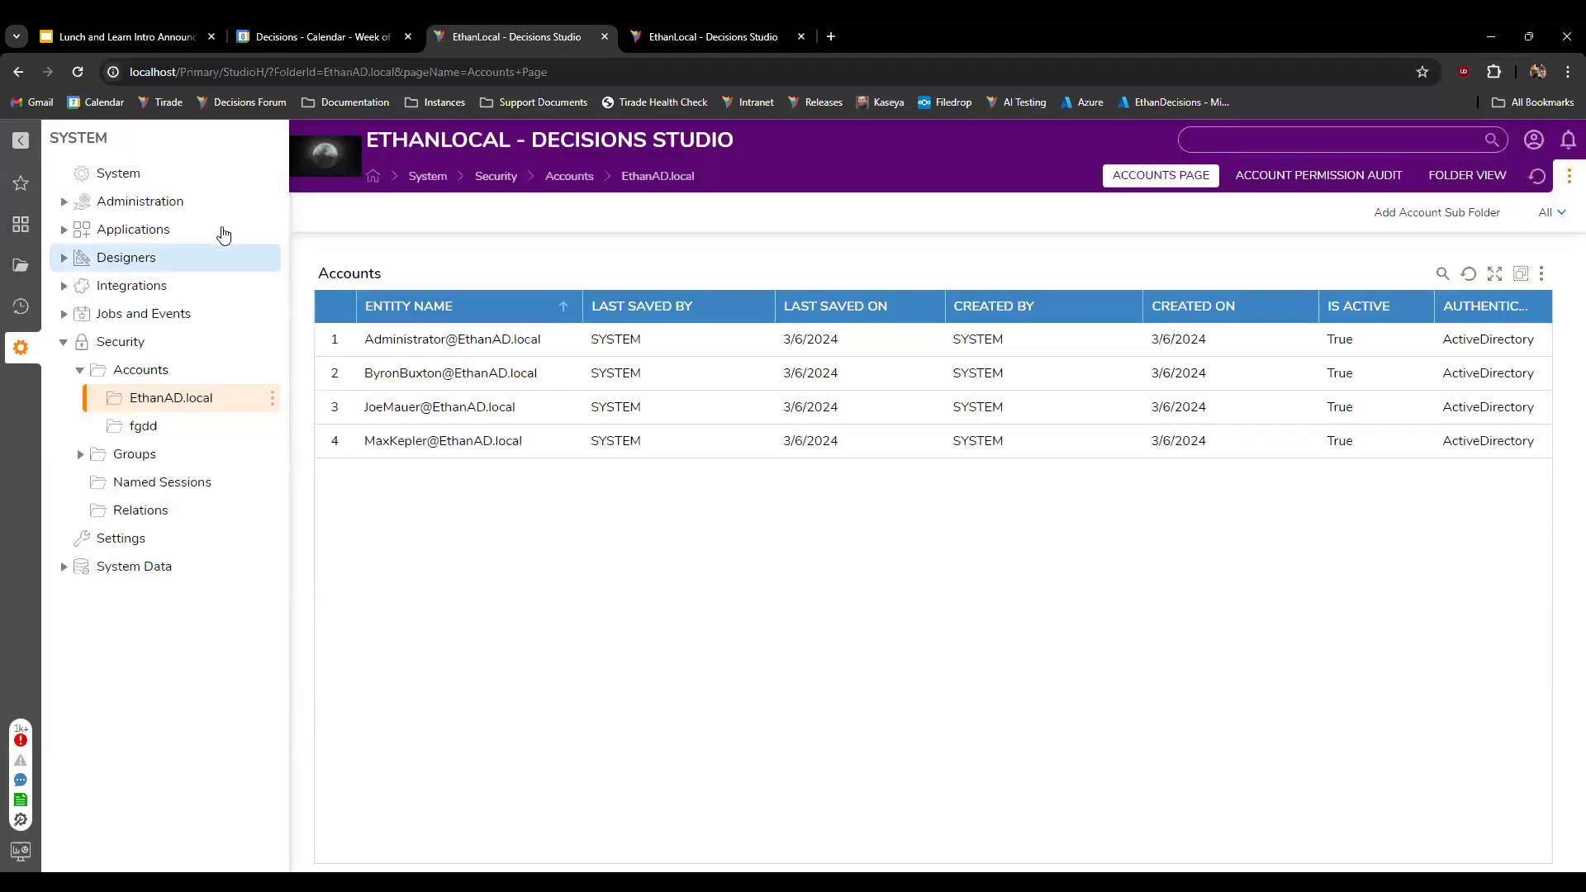
pyautogui.click(65, 341)
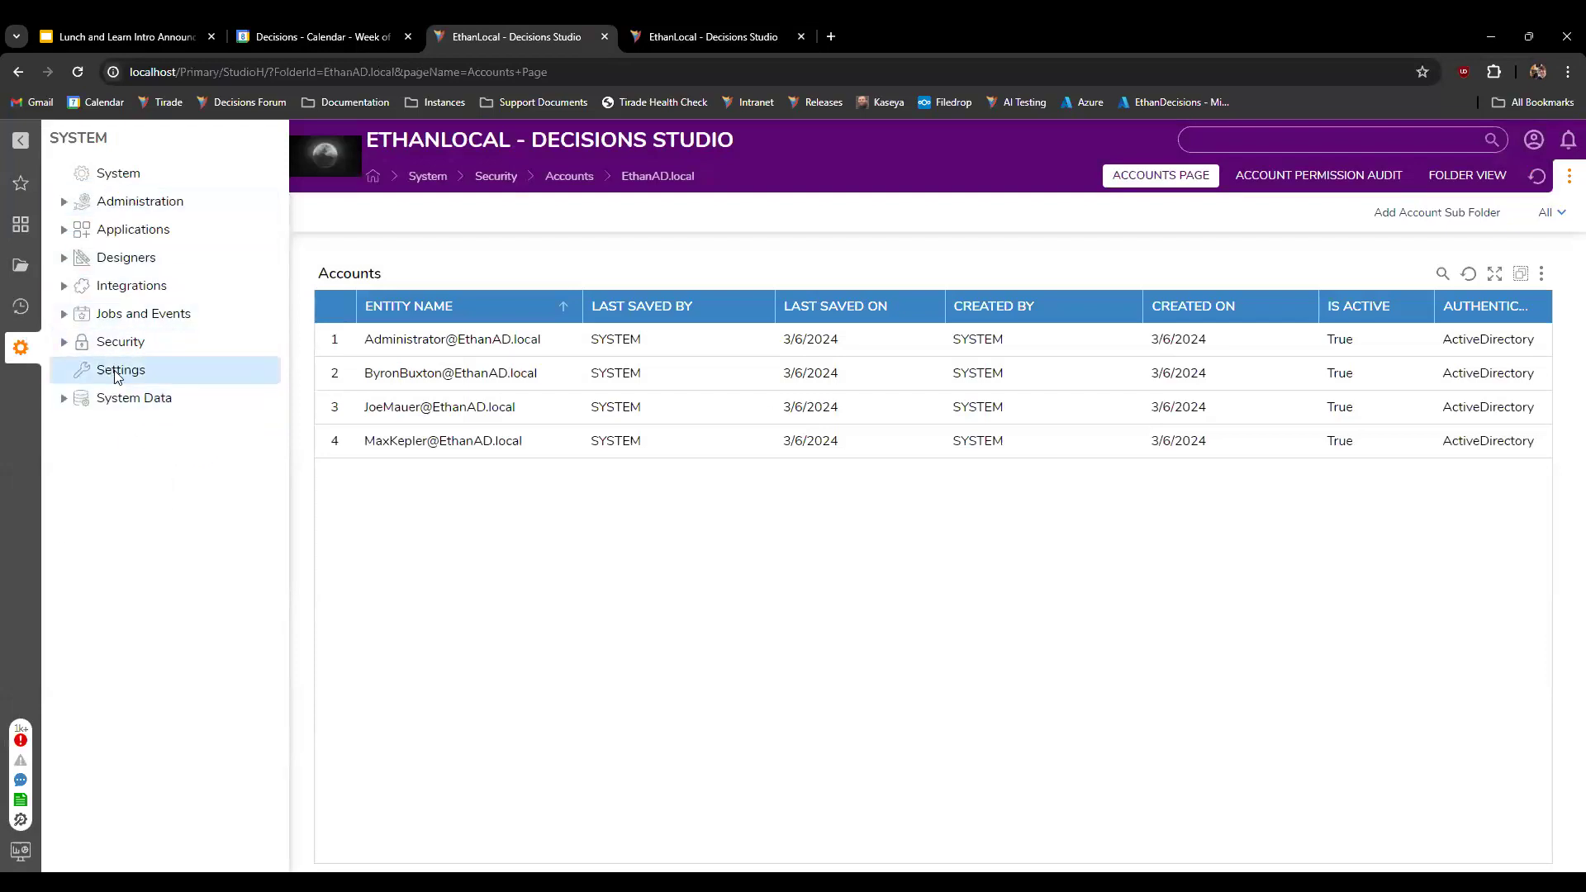
pyautogui.click(117, 369)
pyautogui.scroll(-8, 525, 548)
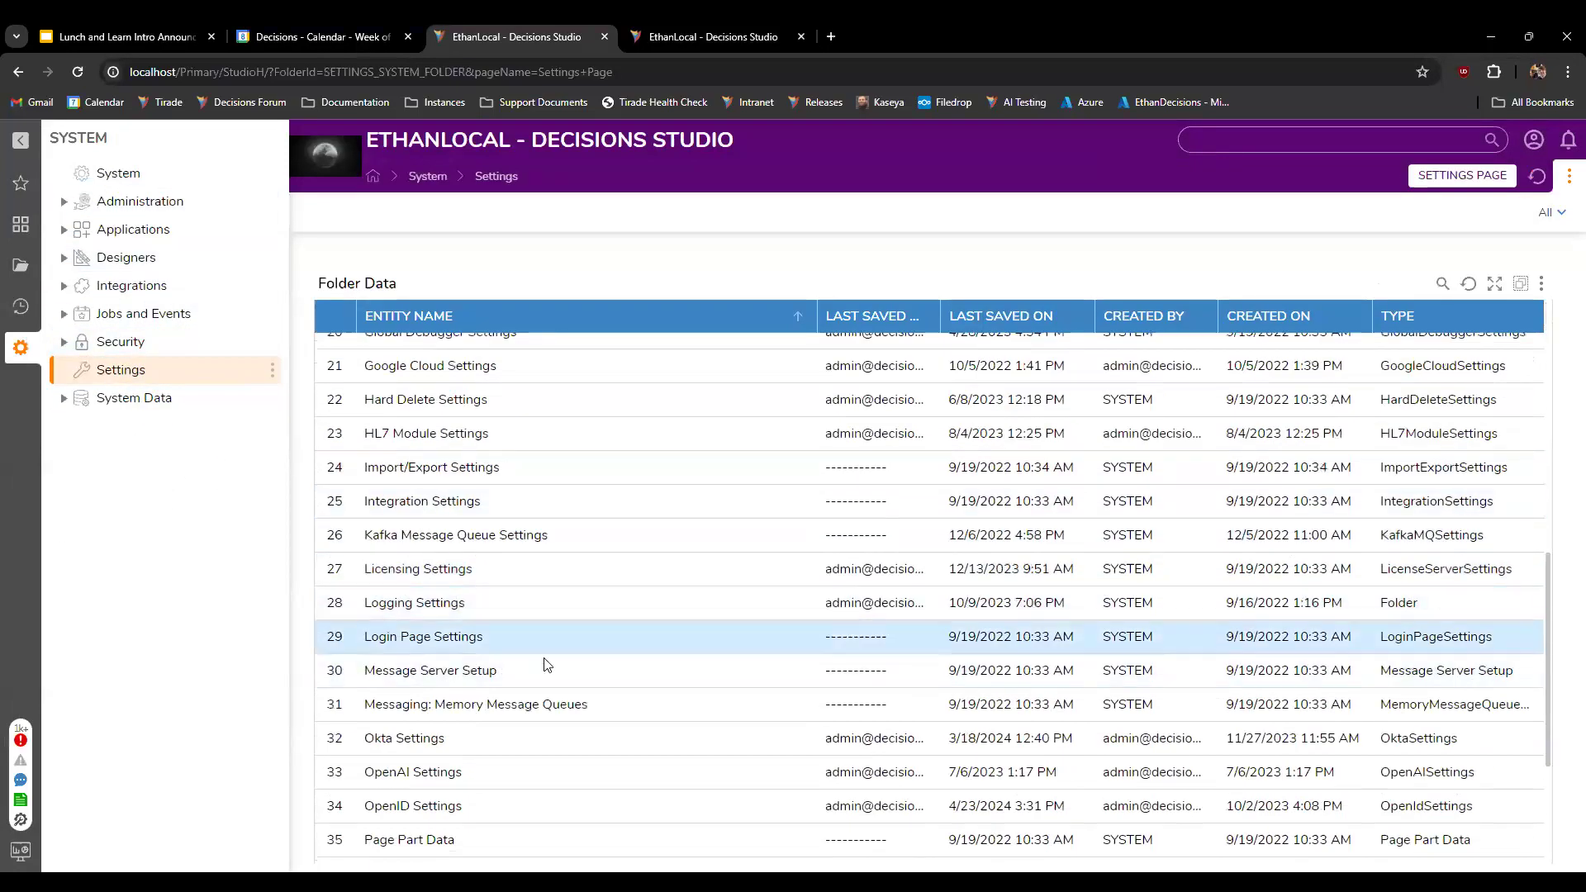
pyautogui.scroll(-3, 512, 702)
pyautogui.click(411, 718)
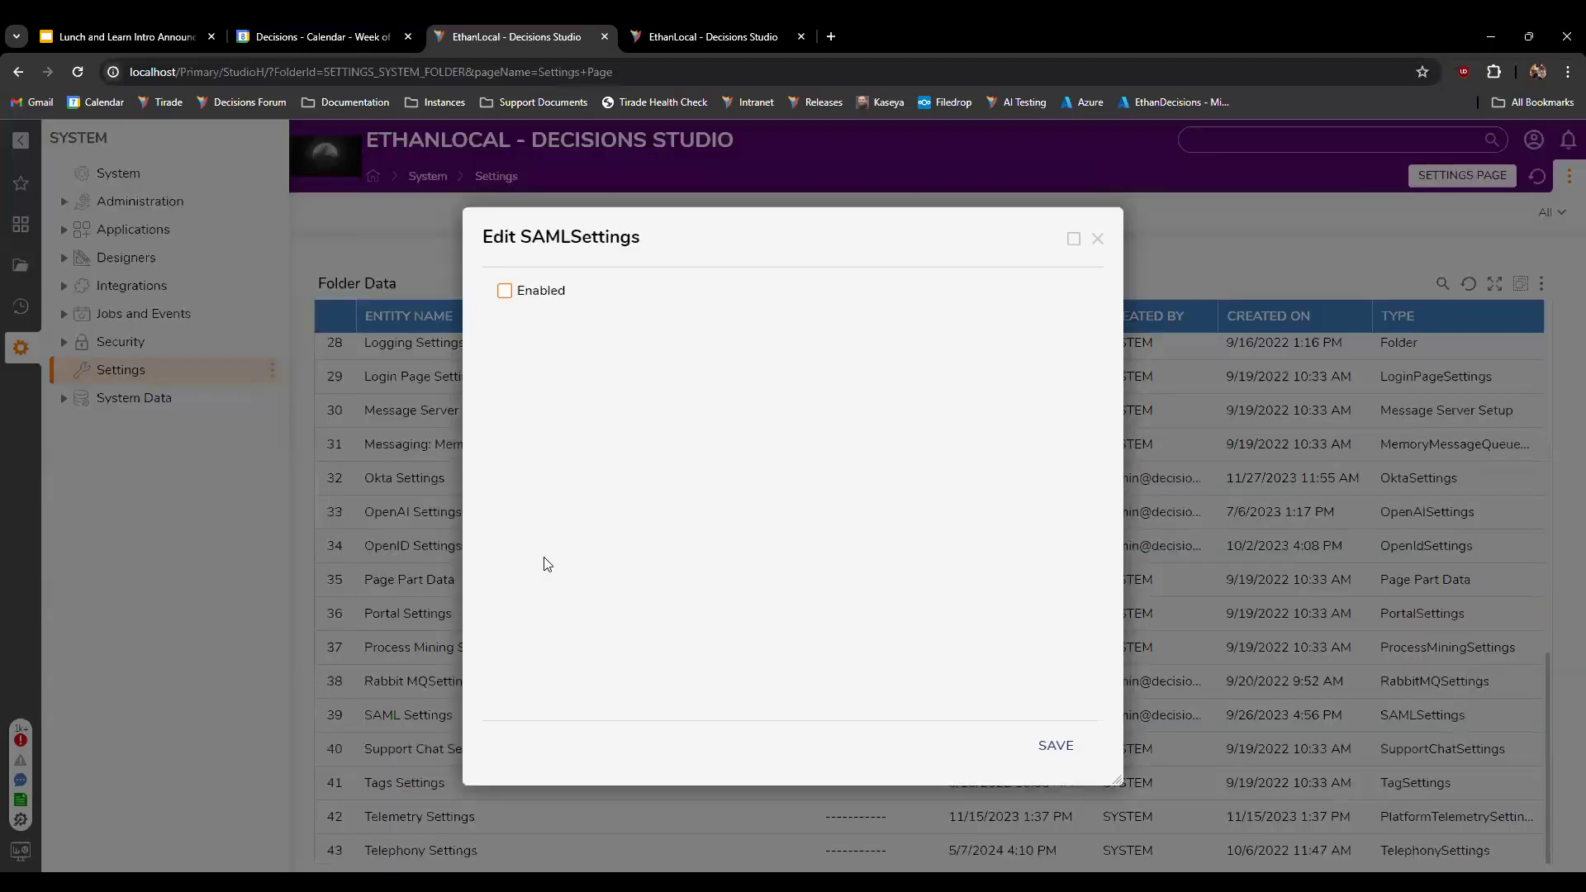
pyautogui.click(525, 293)
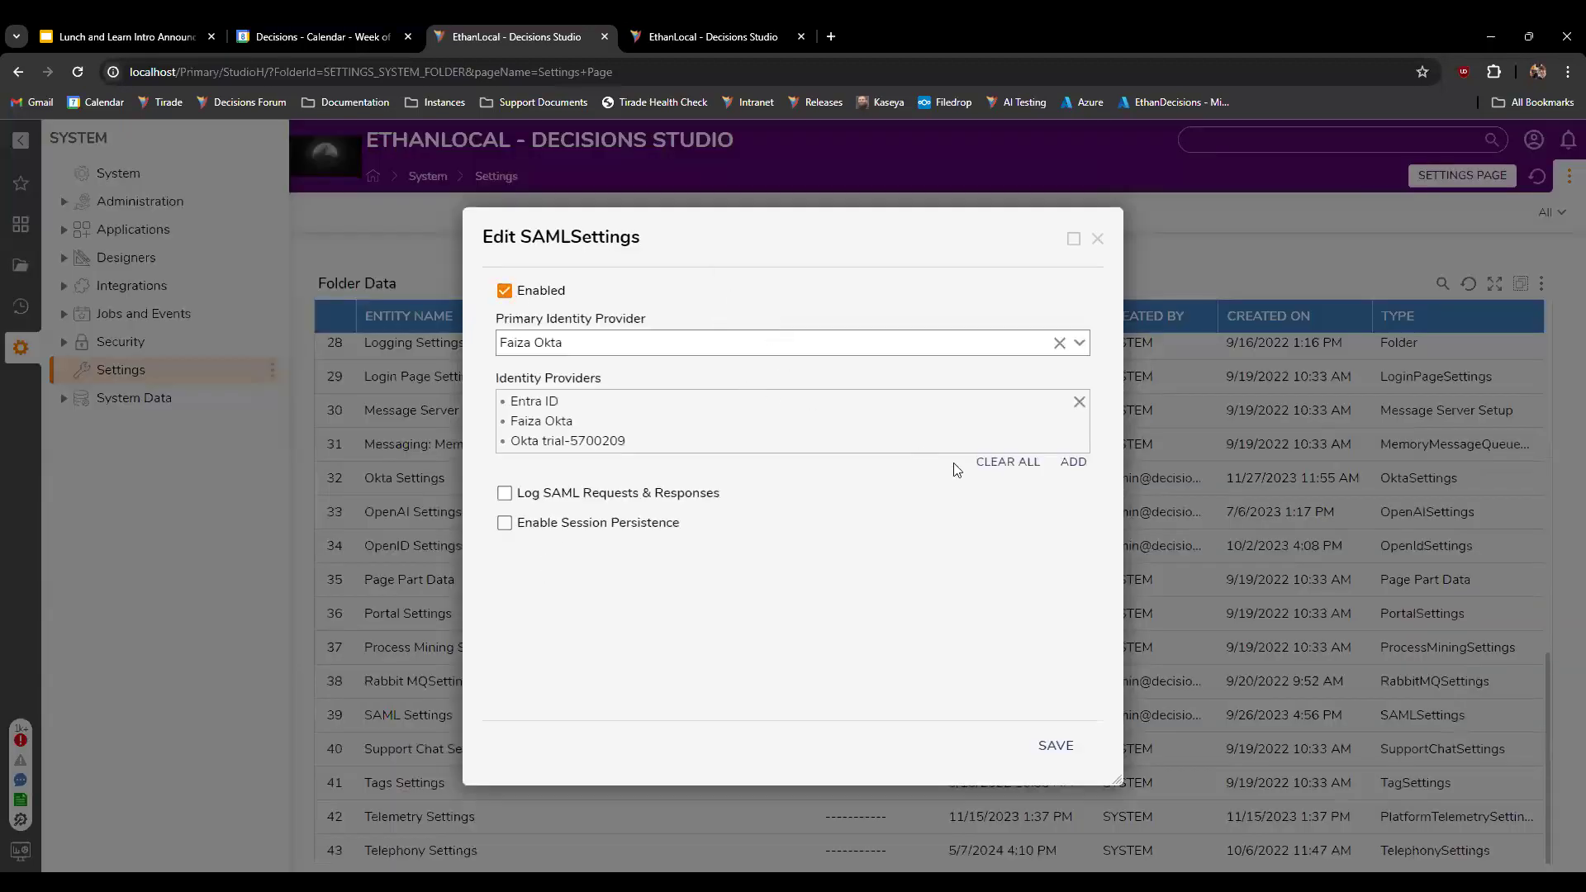
pyautogui.moveTo(1060, 403)
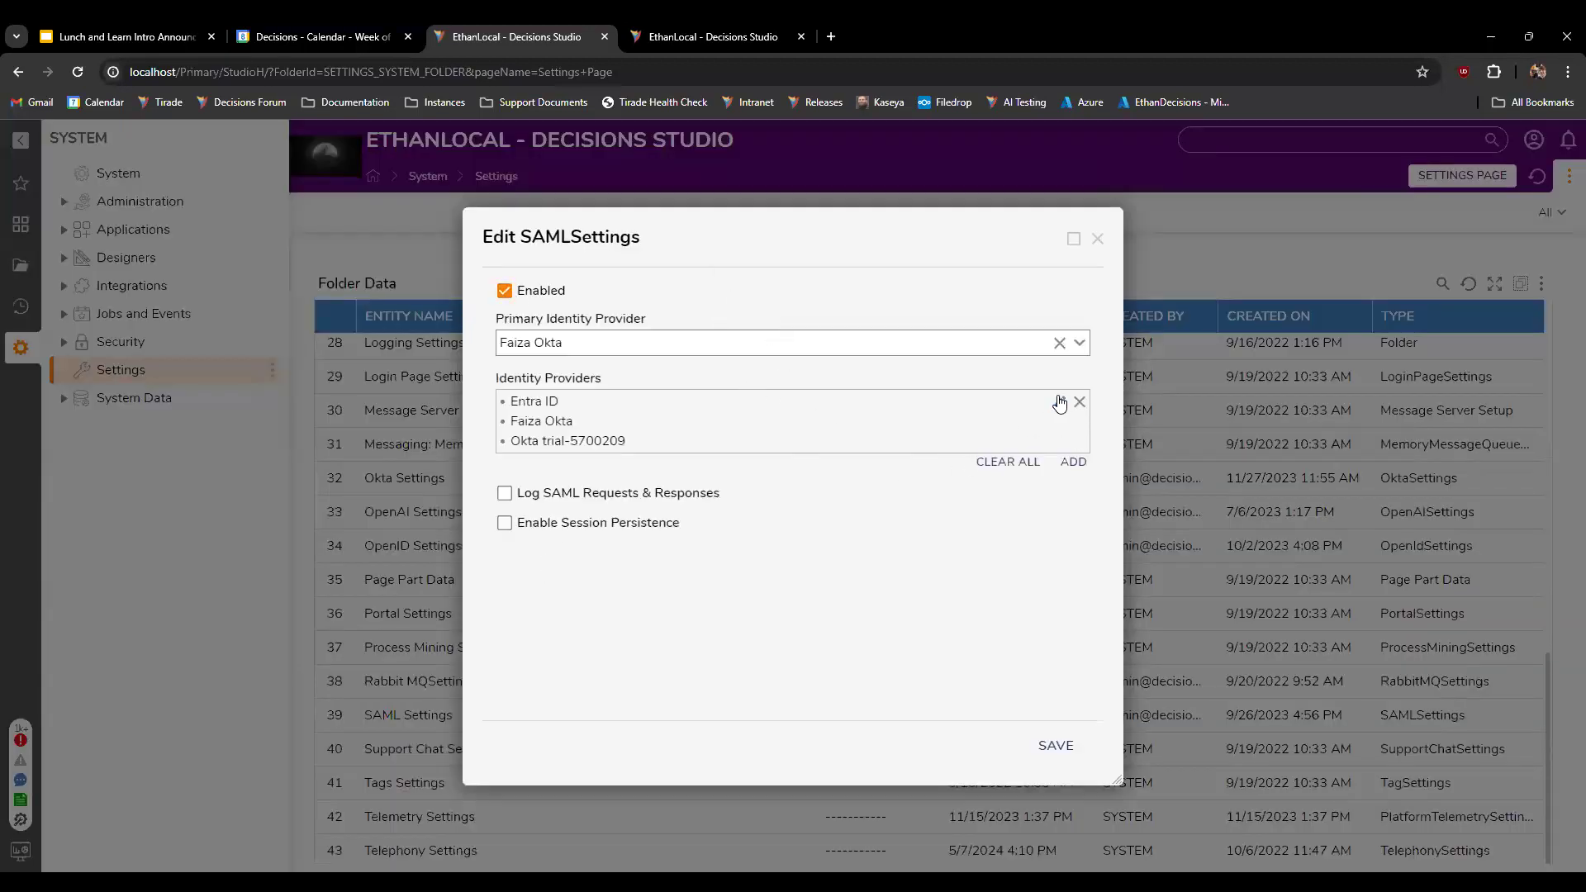
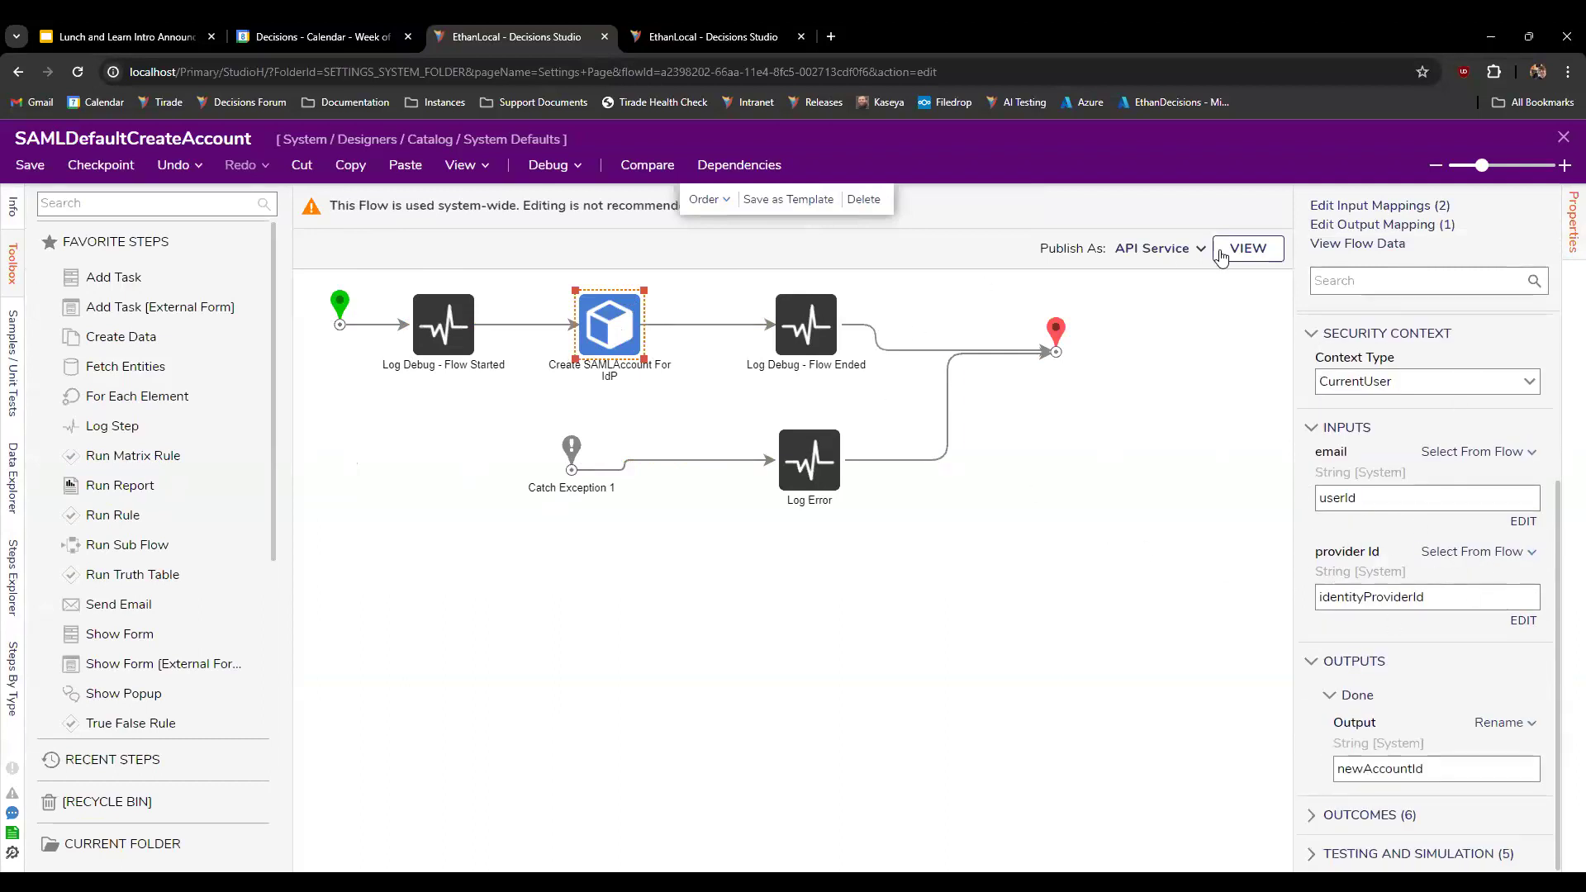
# Step: Close the SAMLDefaultCreateAccount flow and review the new identity provider's configuration, Login Flow and Process If User Not Found settings
pyautogui.click(1563, 137)
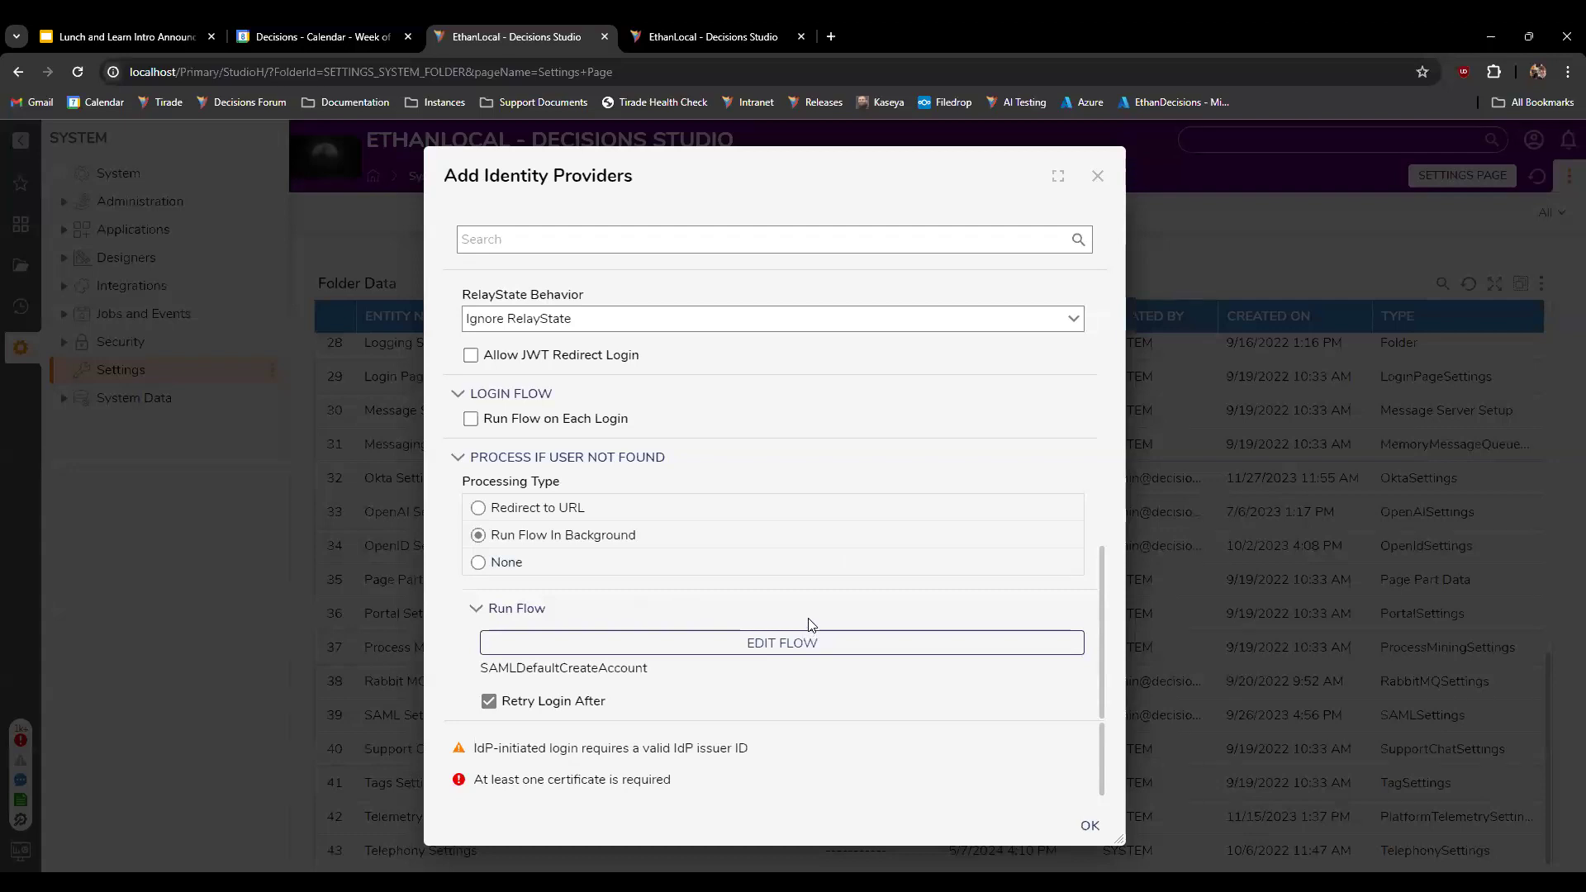
pyautogui.scroll(7, 855, 596)
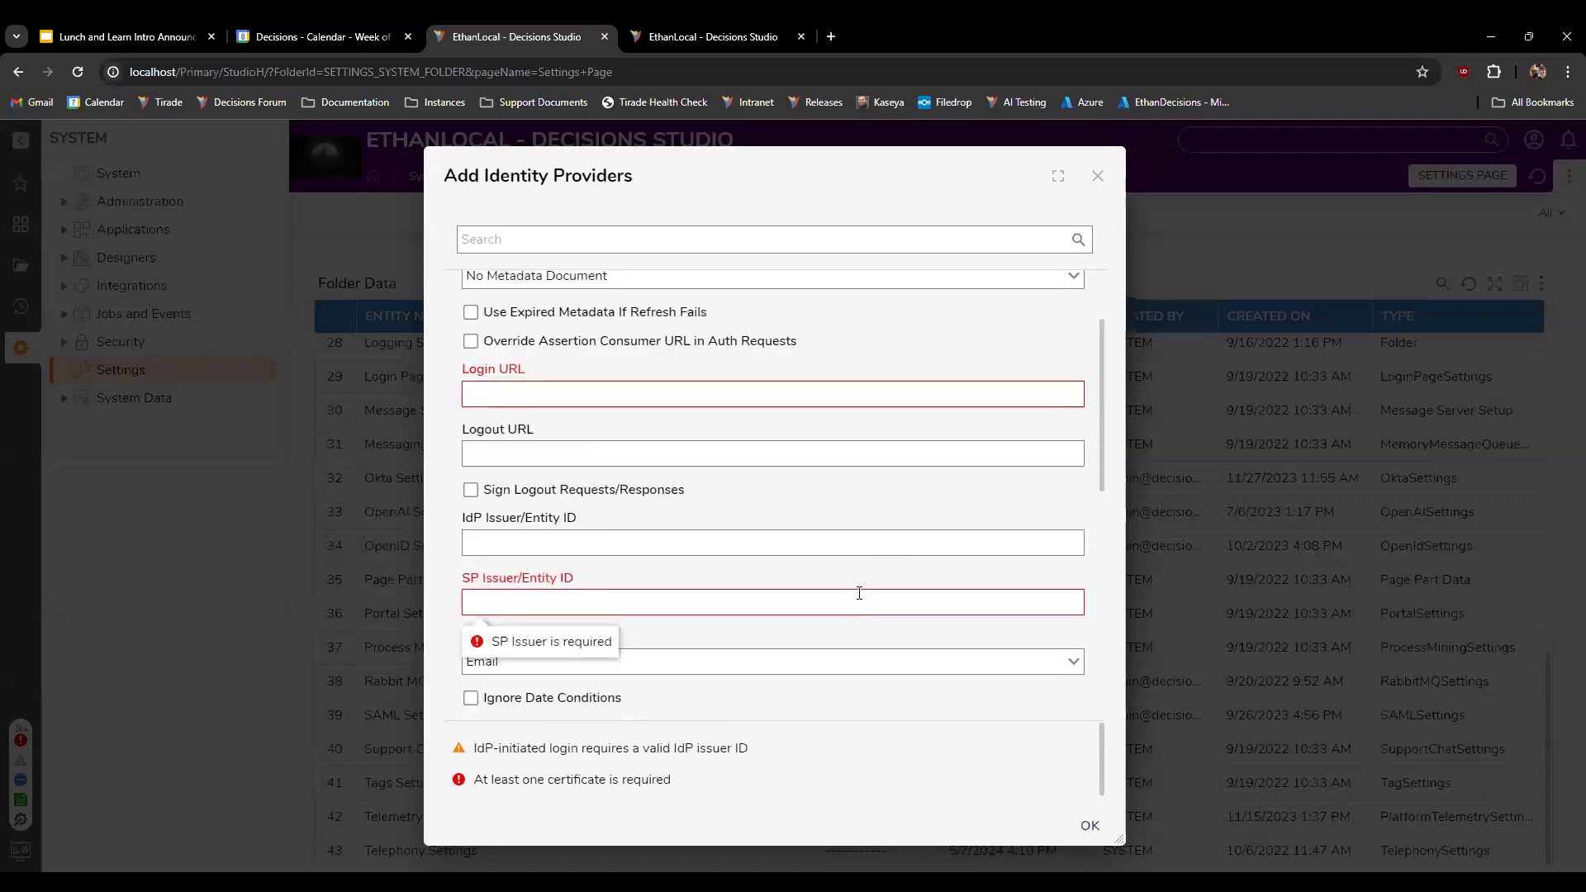
pyautogui.scroll(3, 863, 592)
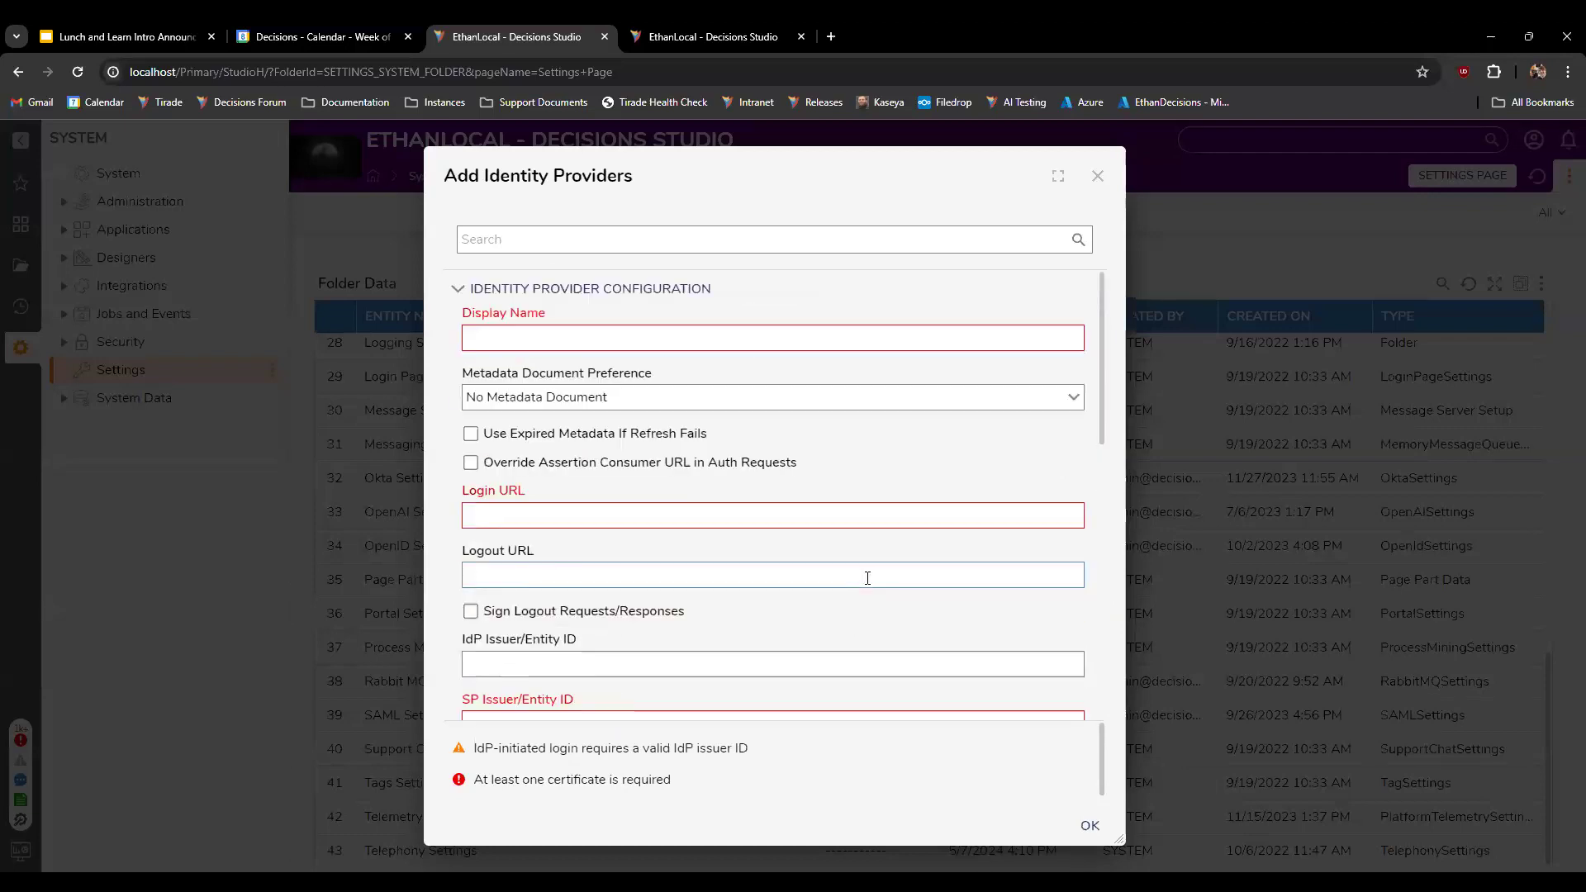
pyautogui.scroll(-8, 863, 583)
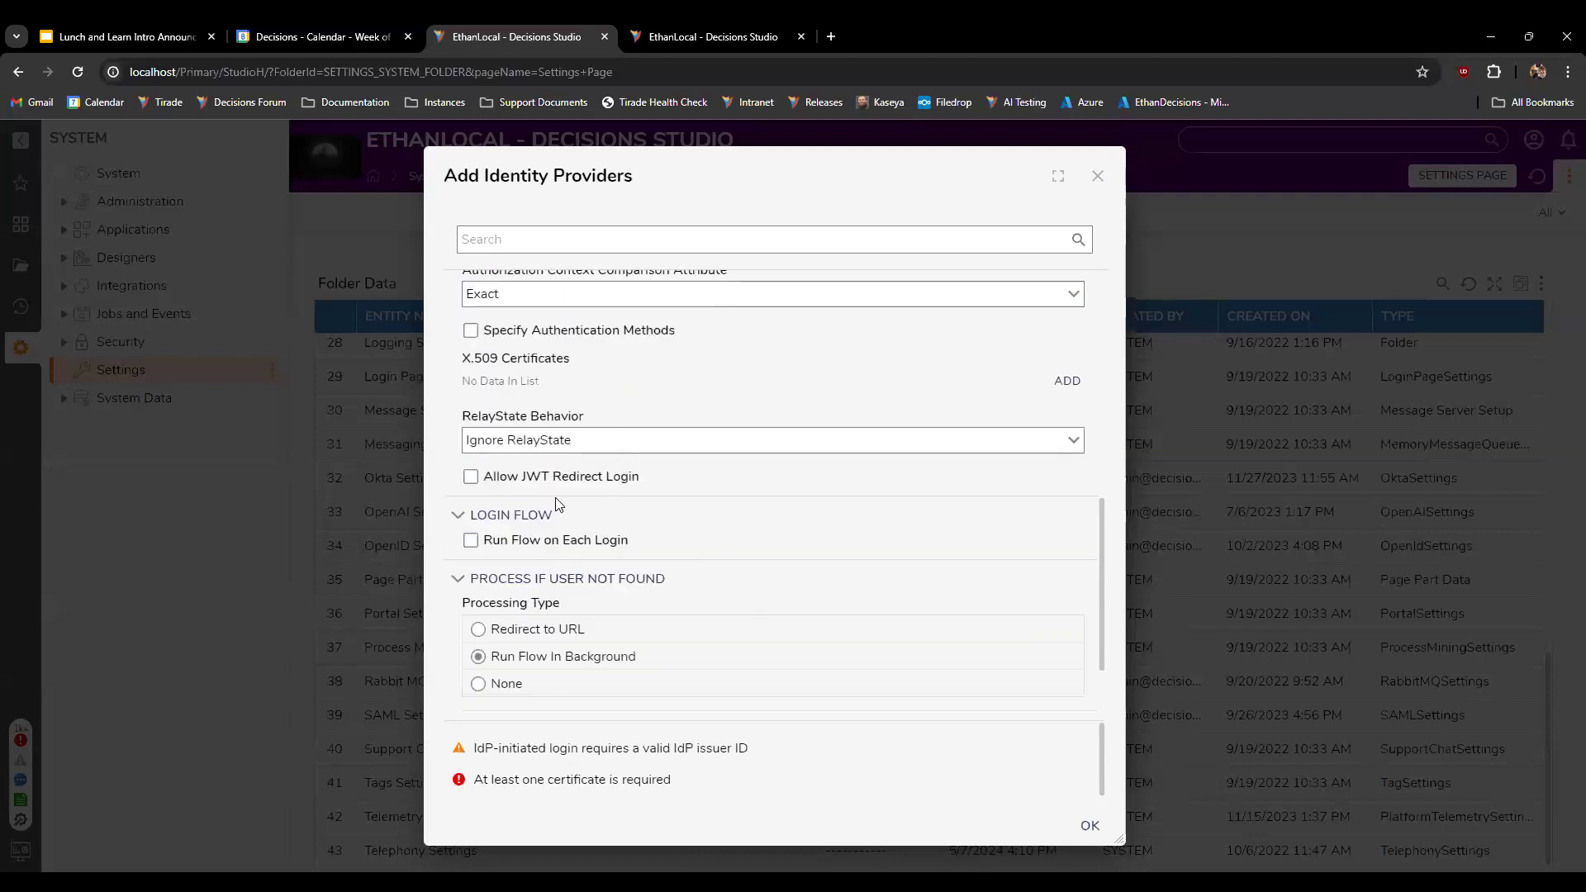
pyautogui.scroll(-2, 559, 504)
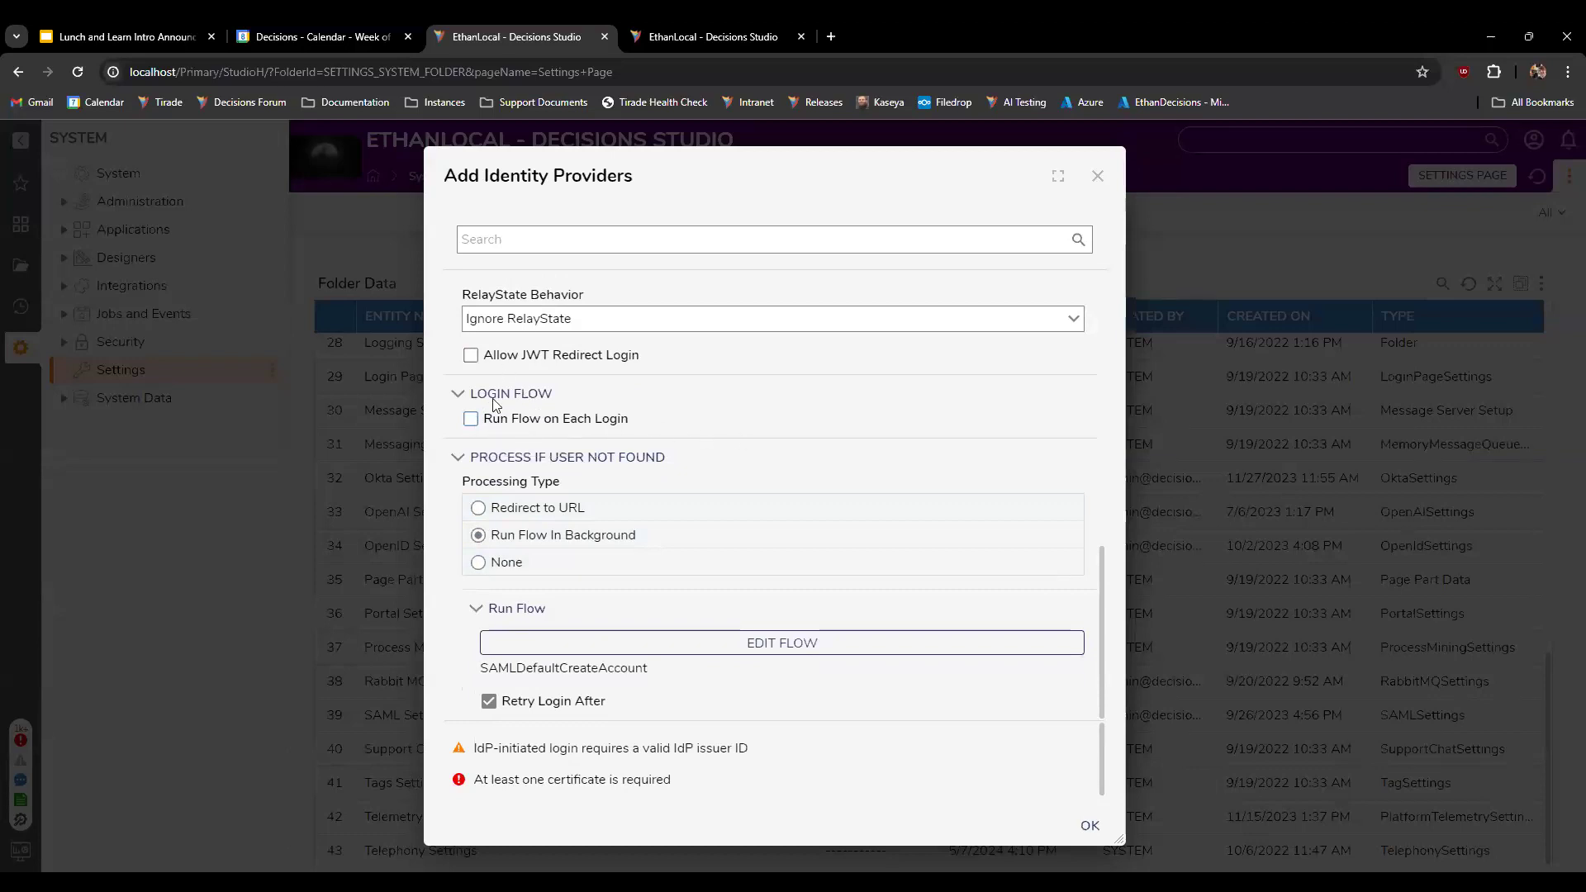
# Step: Enable Run Flow on Each Login for the new identity provider and look through the SAML Login Flow's available step categories
pyautogui.click(497, 420)
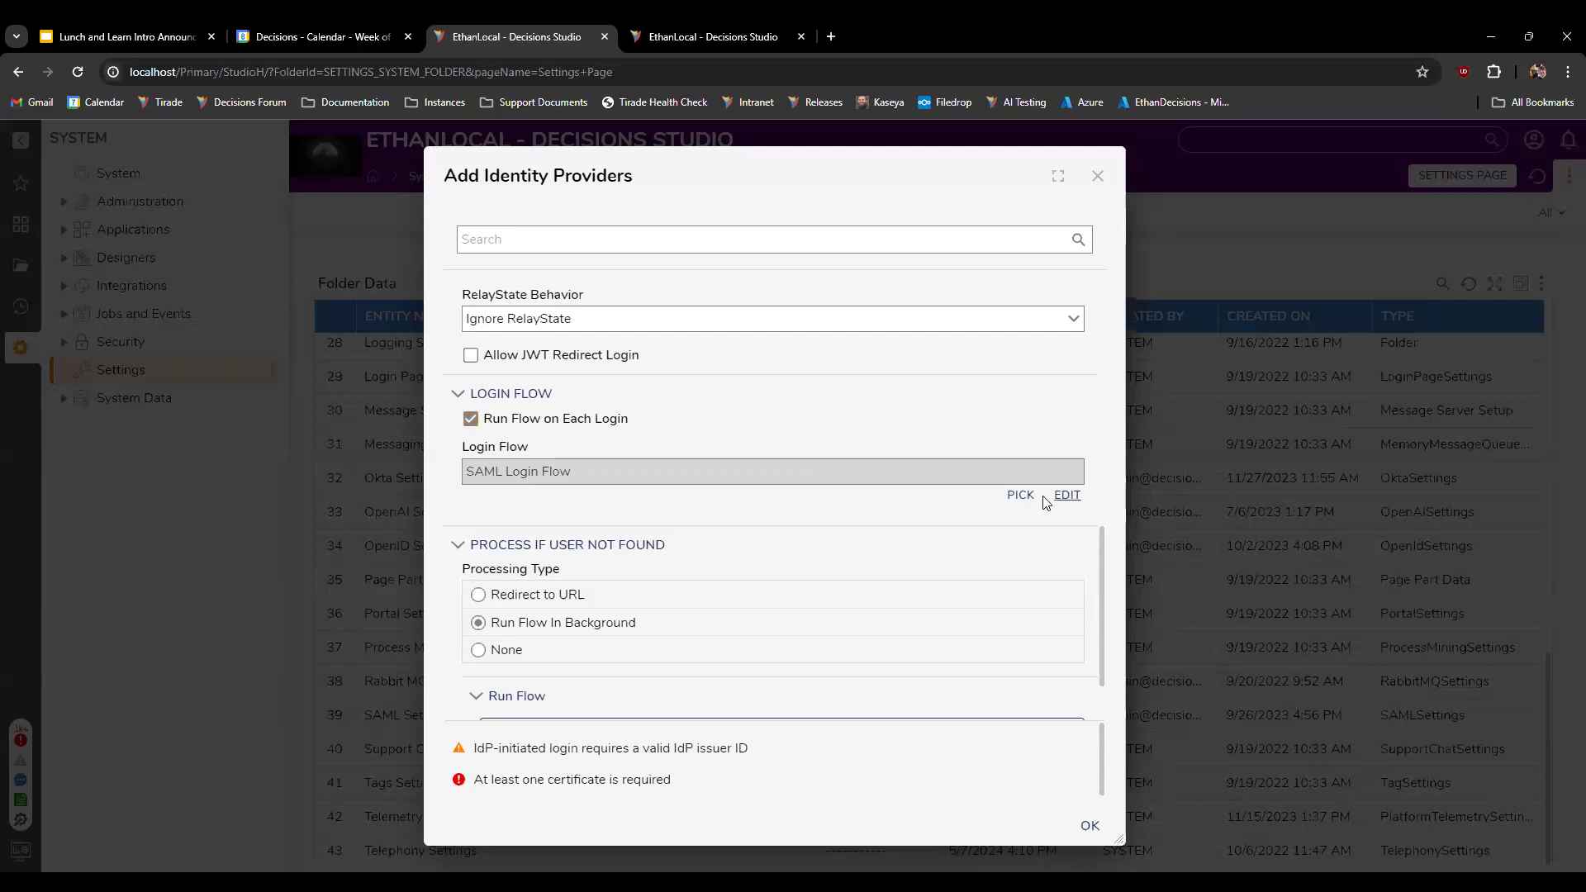
pyautogui.click(1067, 495)
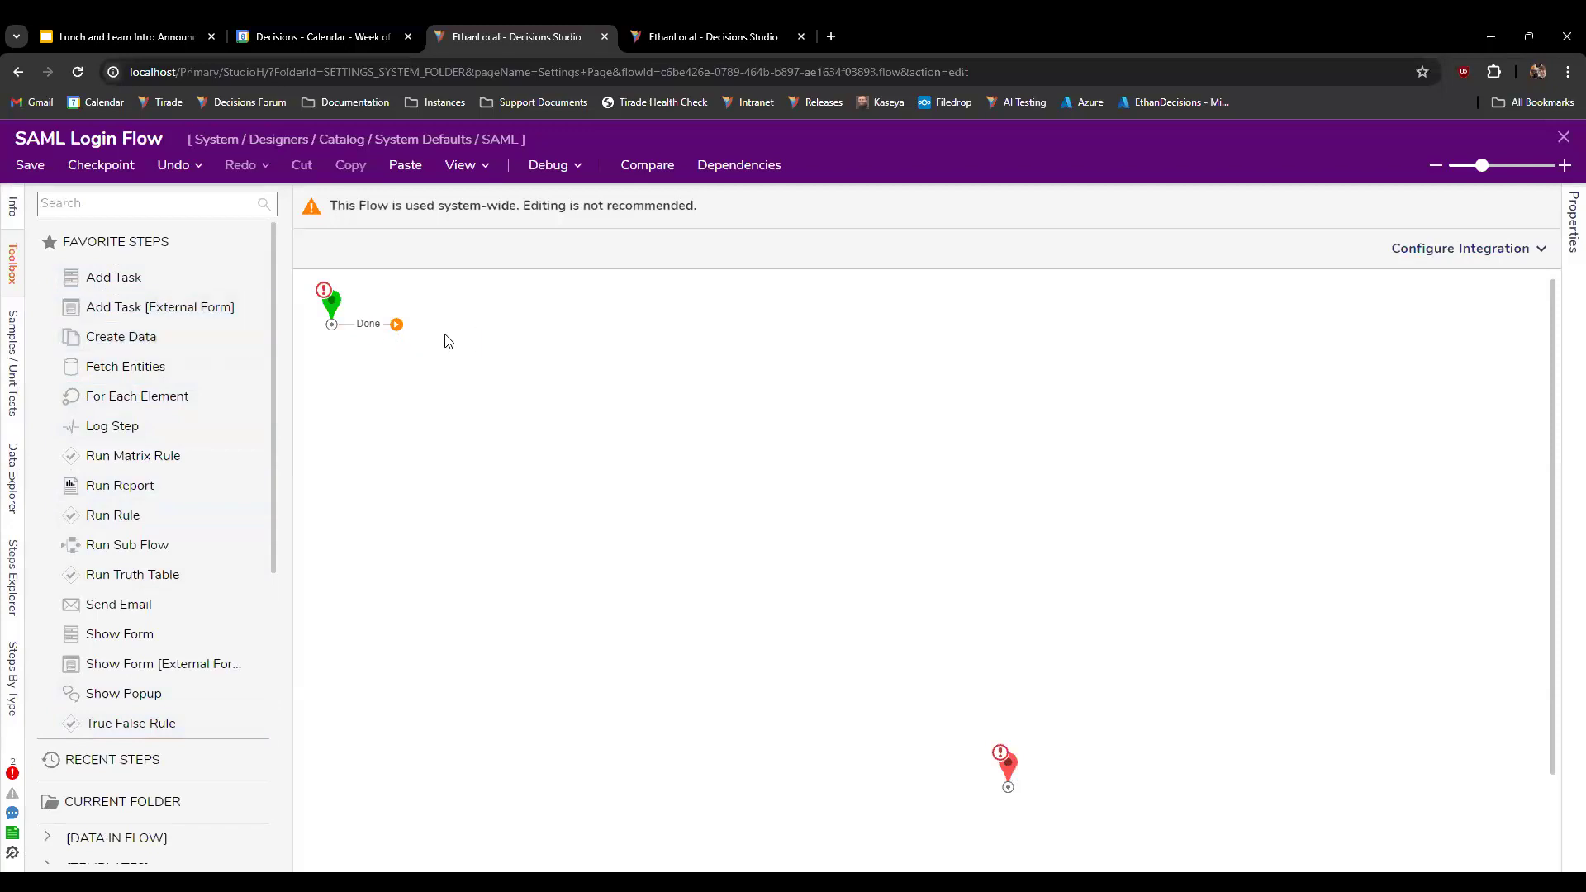
pyautogui.scroll(-5, 148, 793)
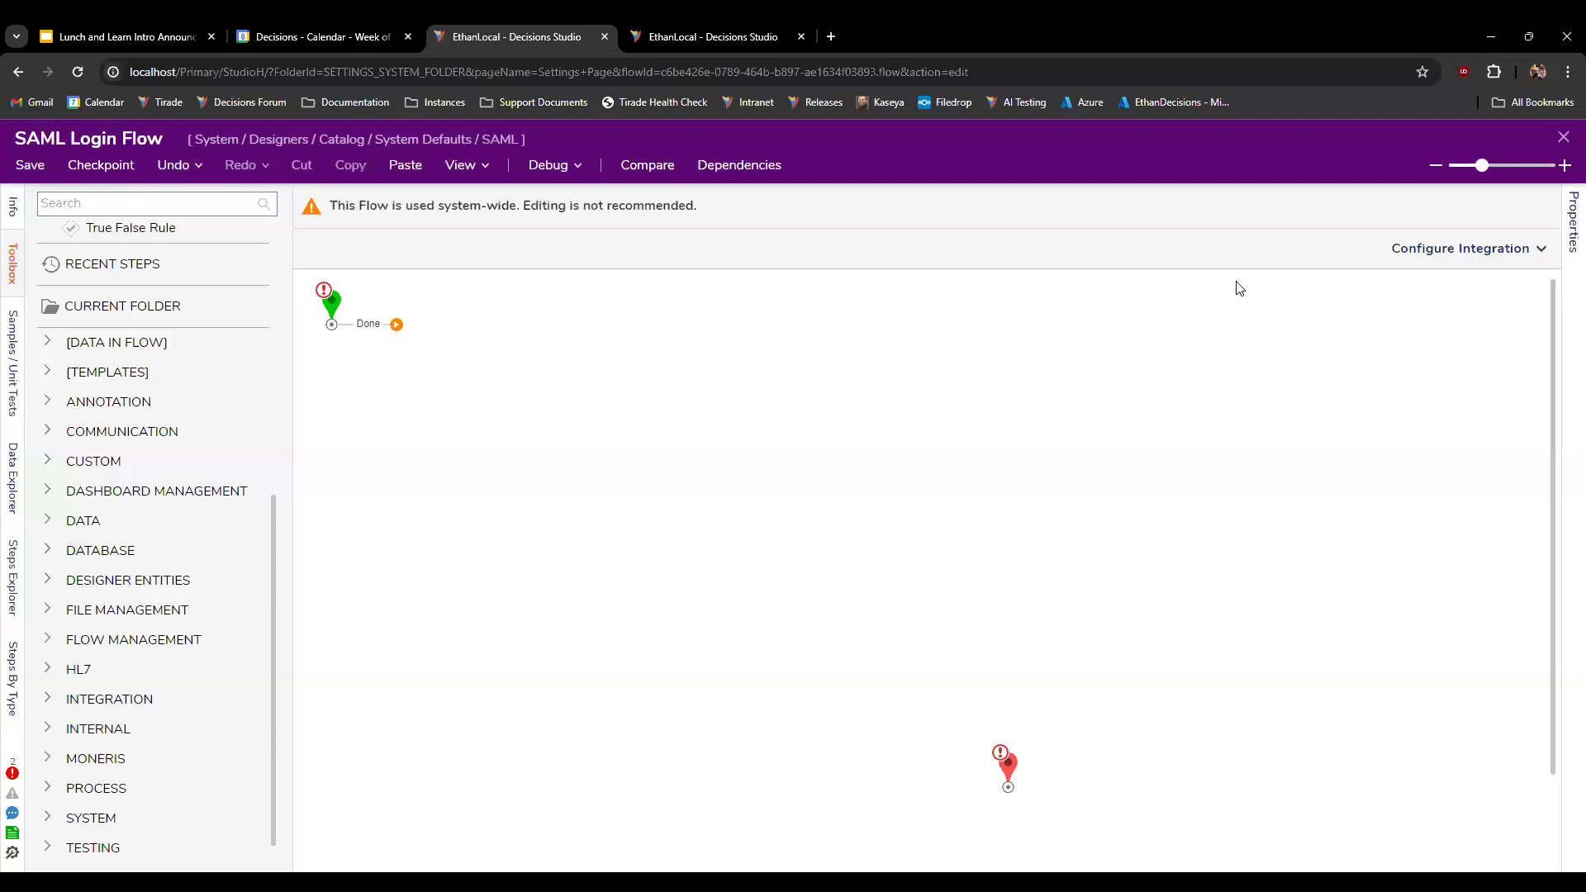
pyautogui.click(1562, 137)
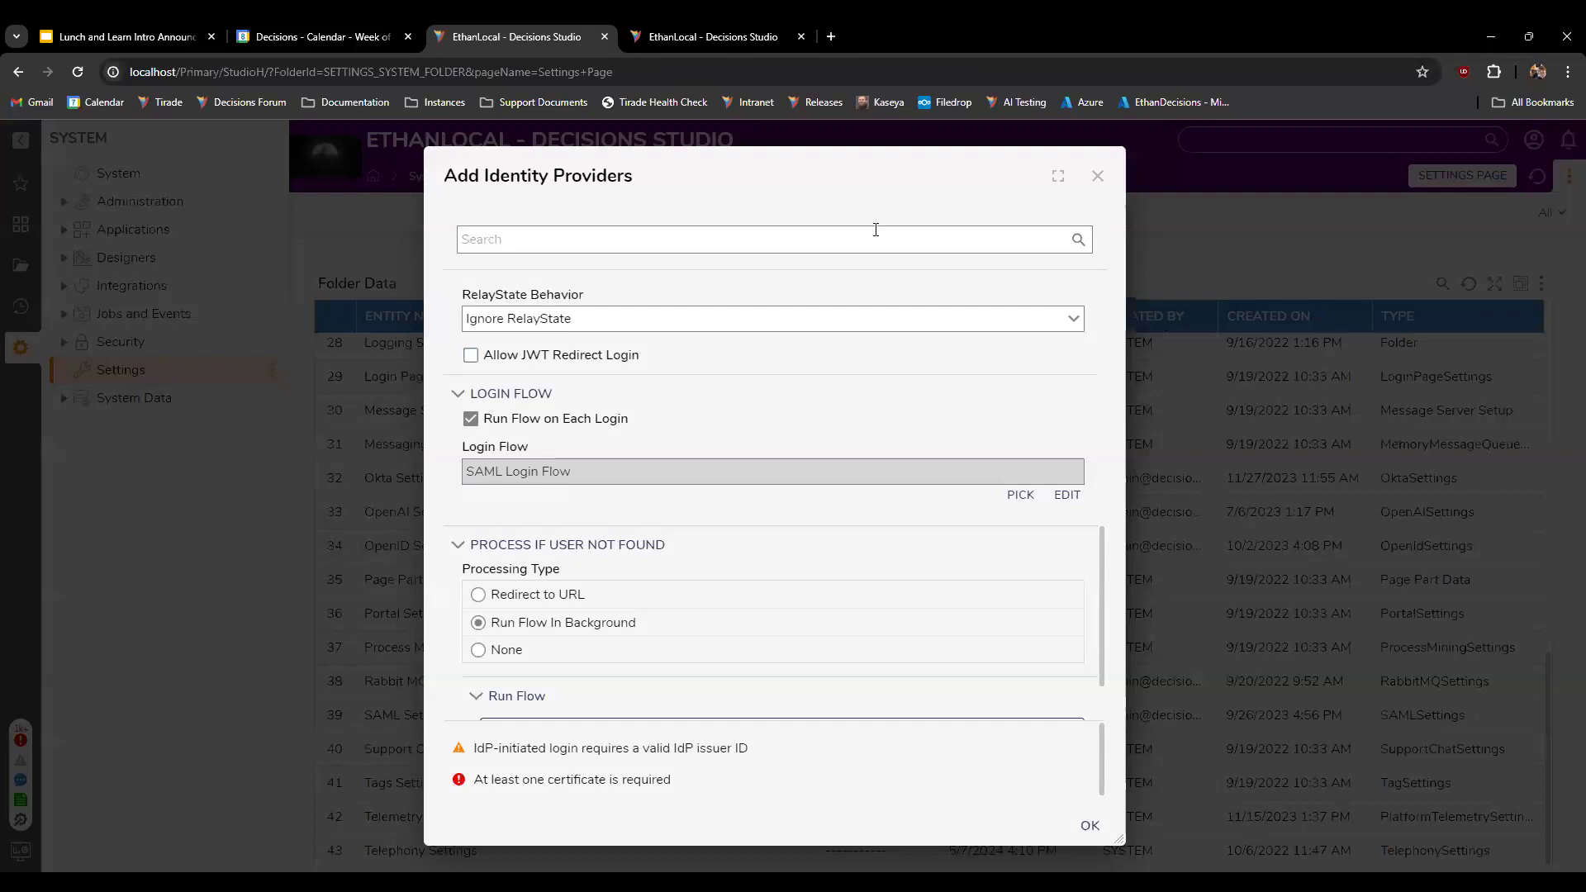
# Step: Reopen the SAML Login Flow from the identity provider and examine the flow's service settings, recursion, storage and behavior properties
pyautogui.scroll(-1, 930, 687)
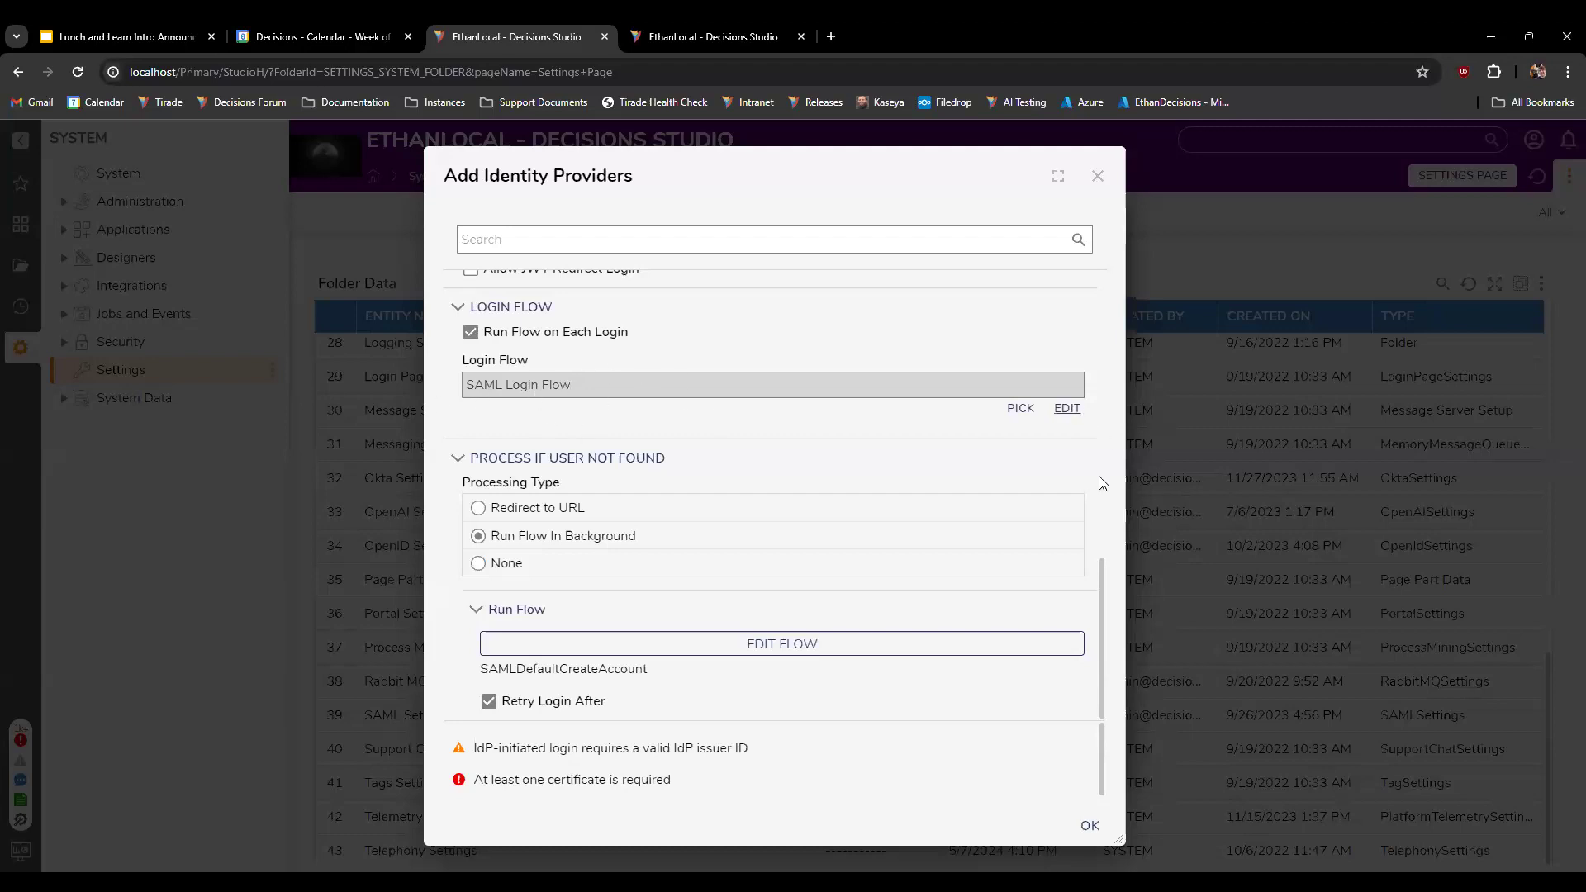
pyautogui.click(1067, 408)
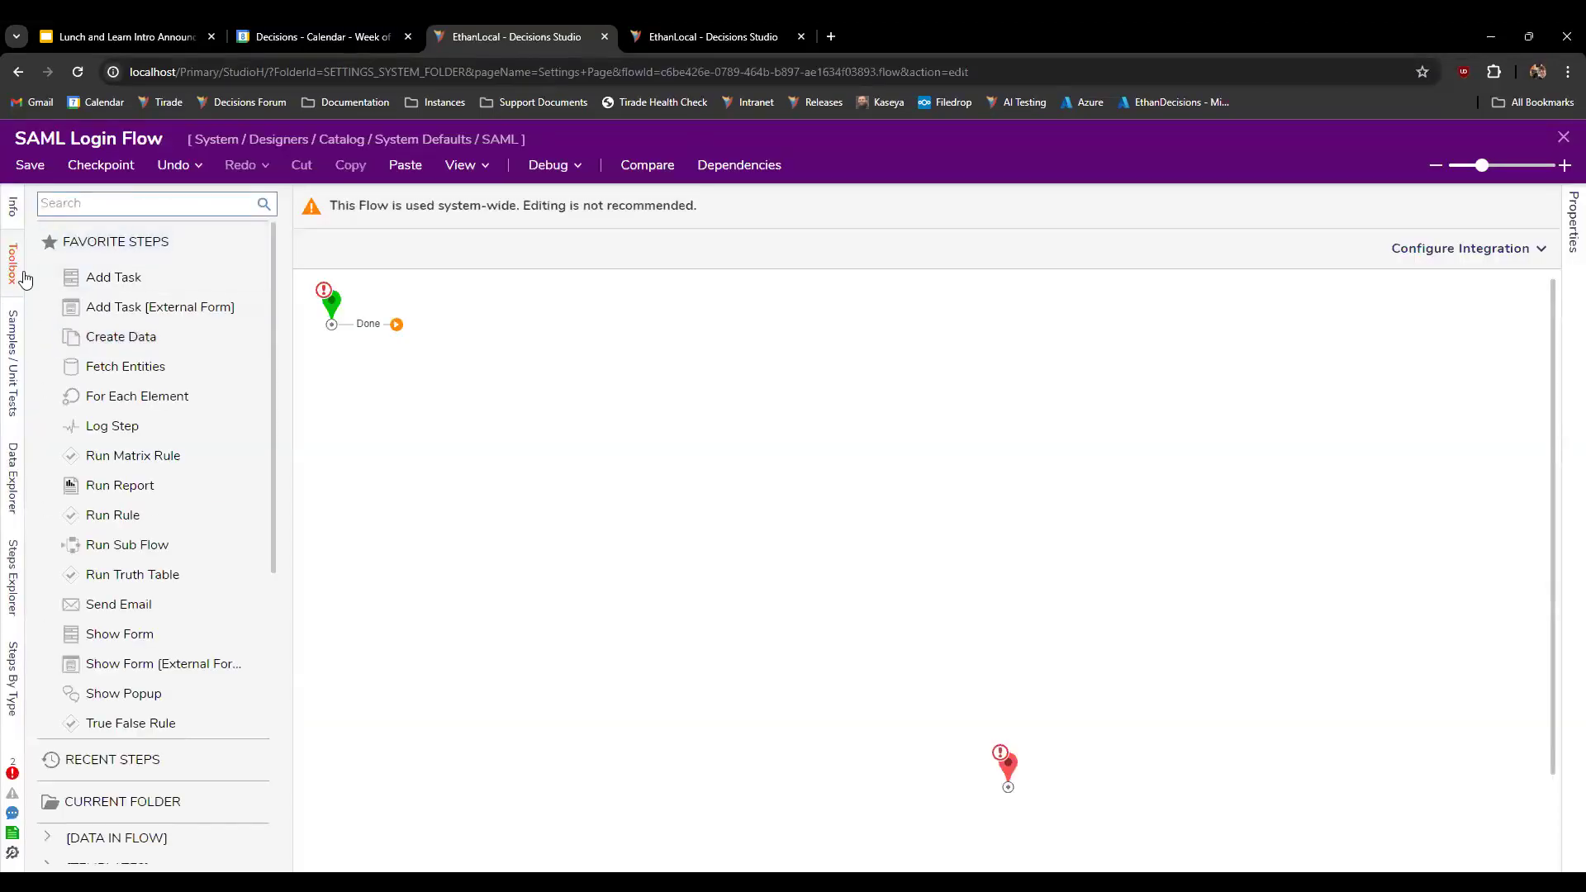
pyautogui.click(1574, 221)
pyautogui.click(1355, 394)
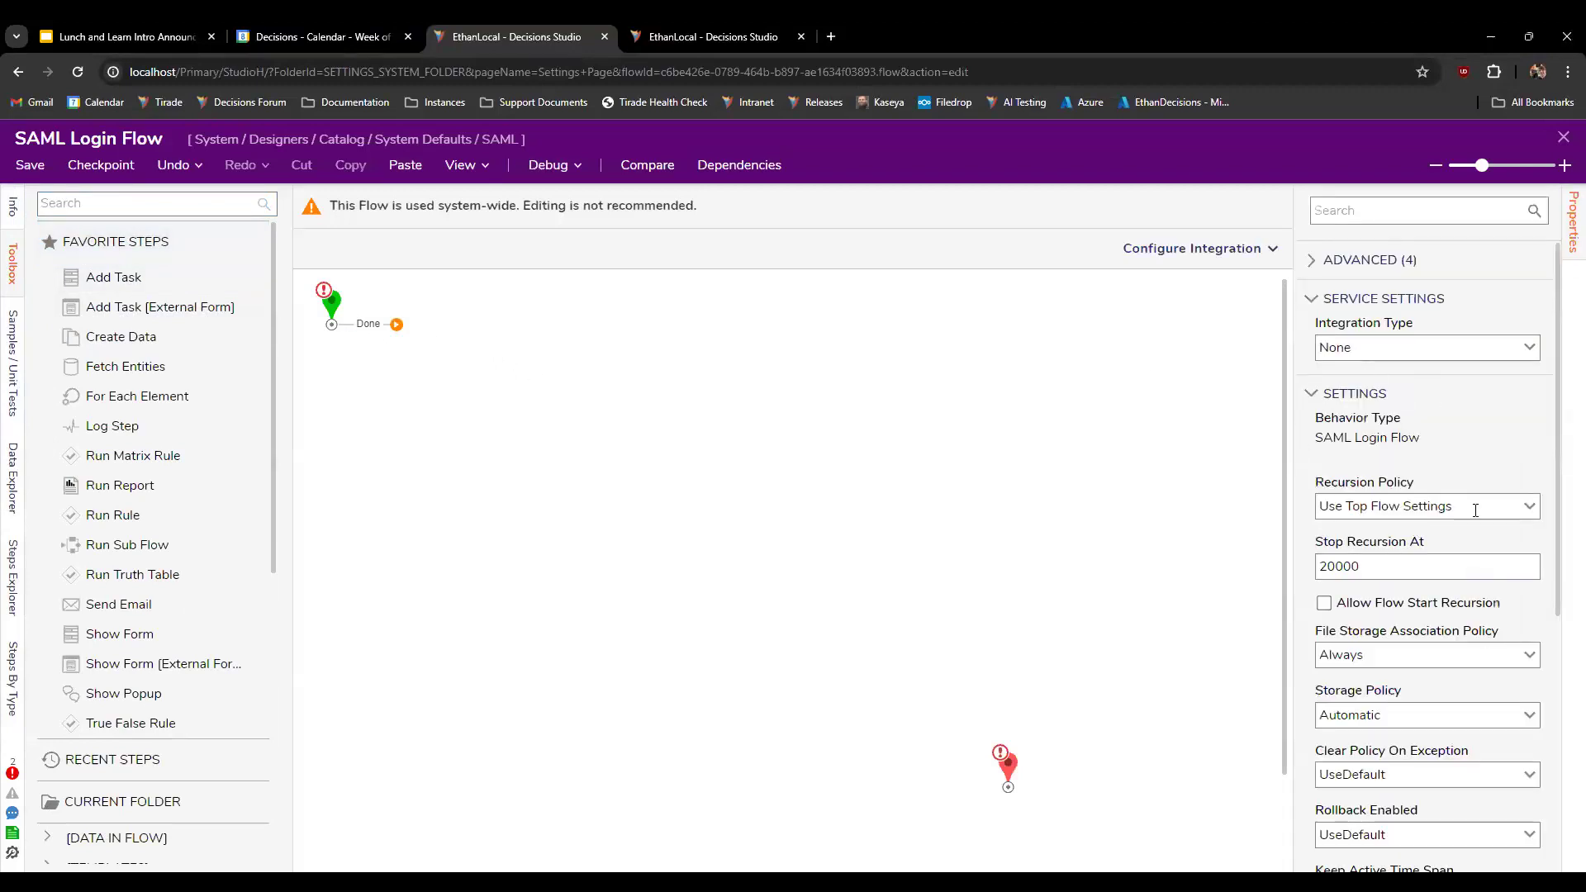
pyautogui.scroll(-5, 1531, 571)
pyautogui.scroll(3, 1487, 566)
pyautogui.scroll(-3, 1404, 587)
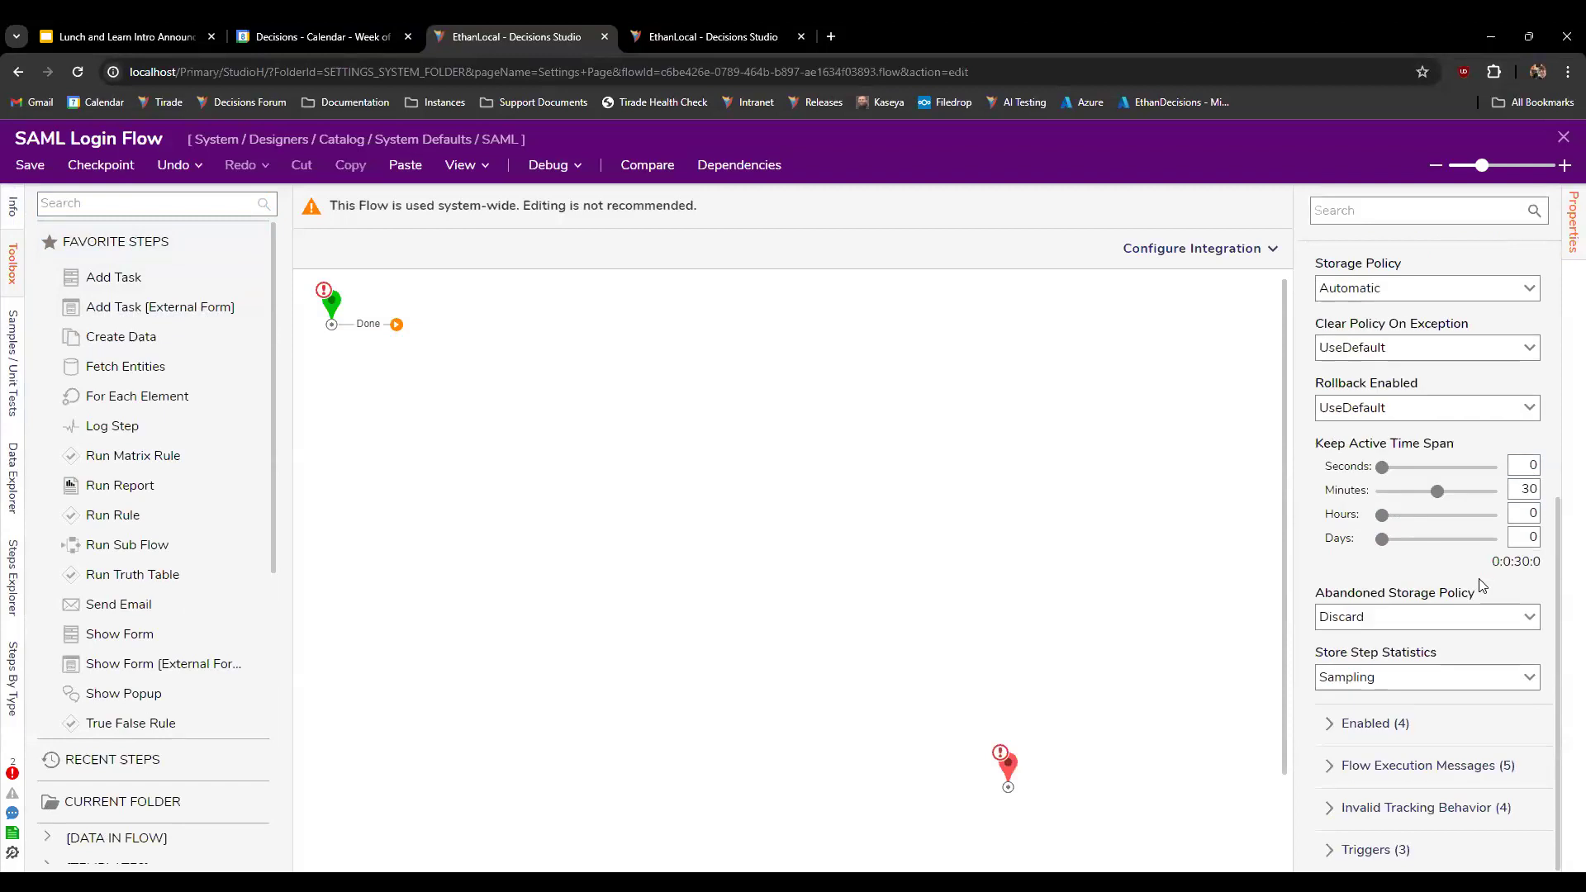
pyautogui.scroll(6, 1398, 468)
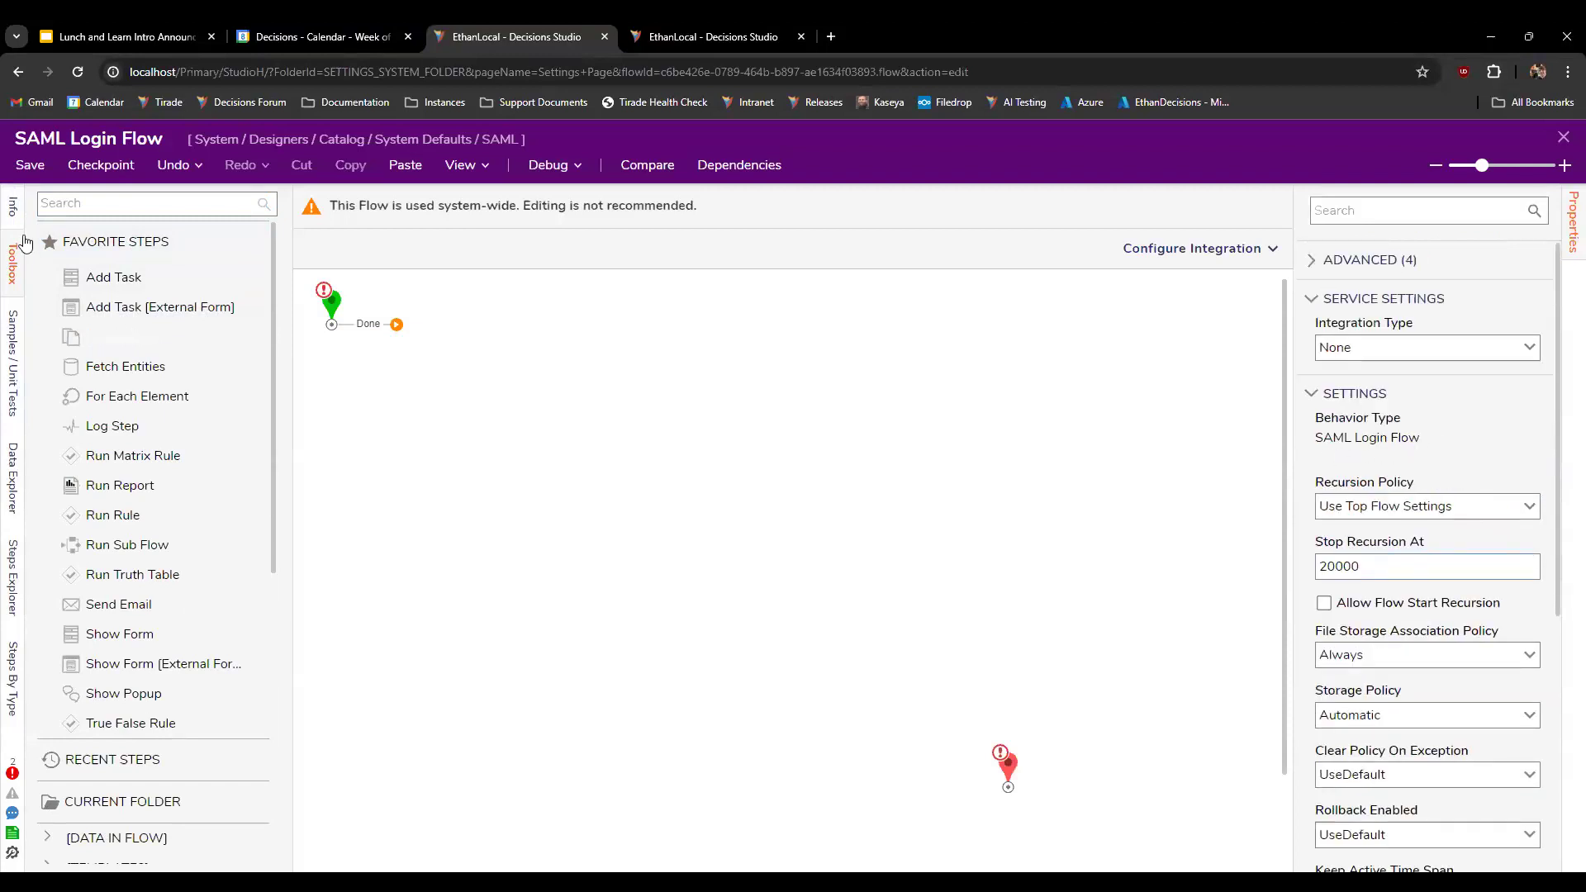
# Step: Connect the start step's Done outcome directly to the end step and select the end step
pyautogui.moveTo(398, 327); pyautogui.dragTo(698, 370)
pyautogui.click(827, 398)
pyautogui.click(697, 368)
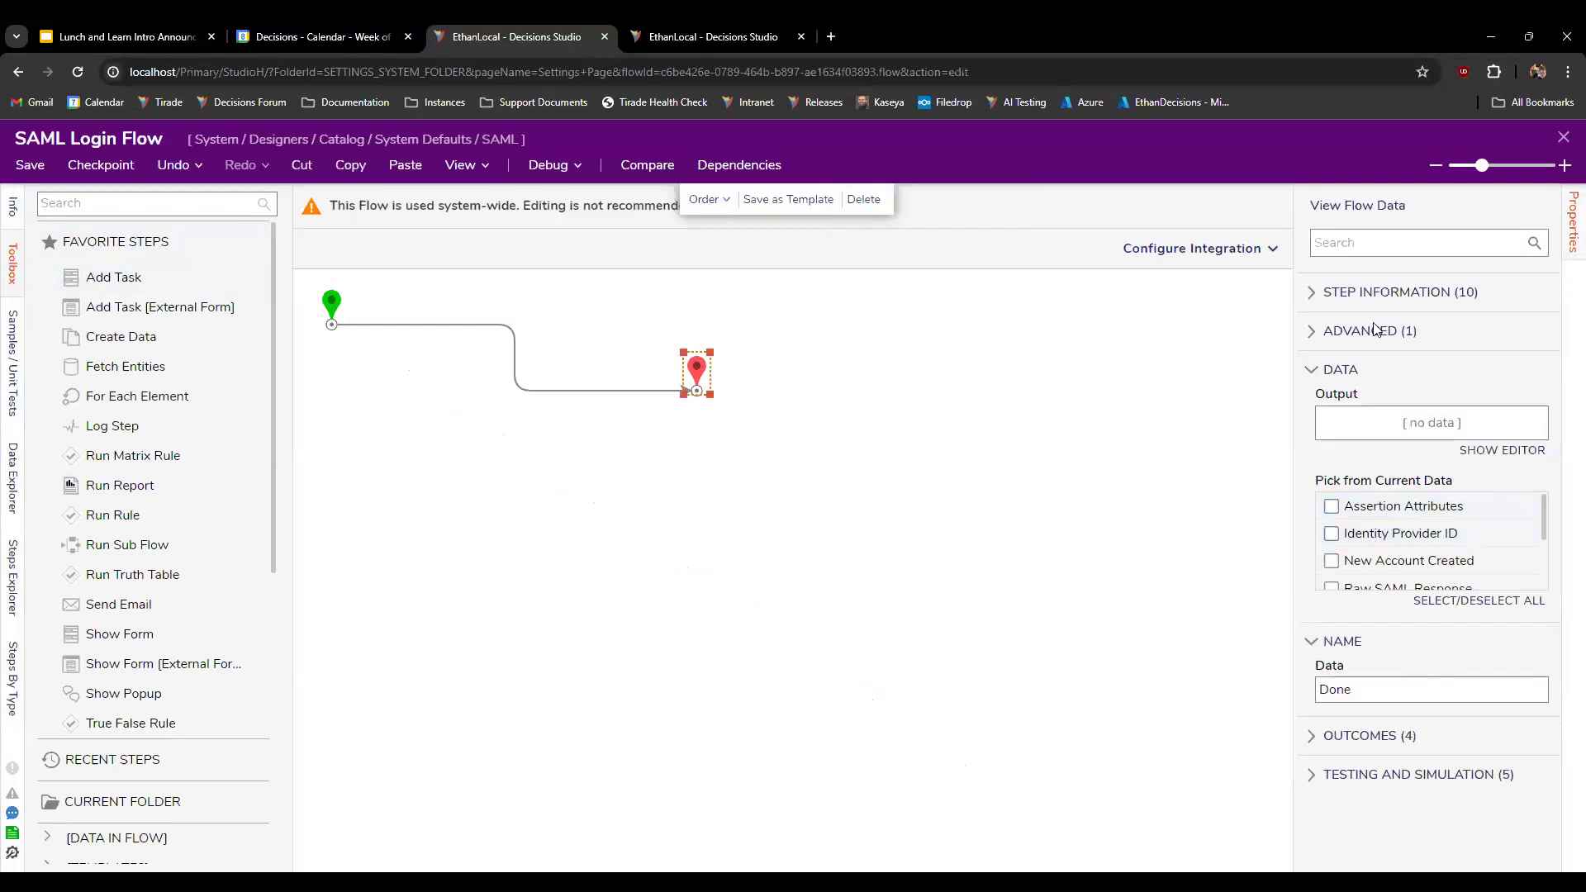
# Step: View the flow data available at the end step and examine the contents of Assertion Attributes
pyautogui.click(1385, 206)
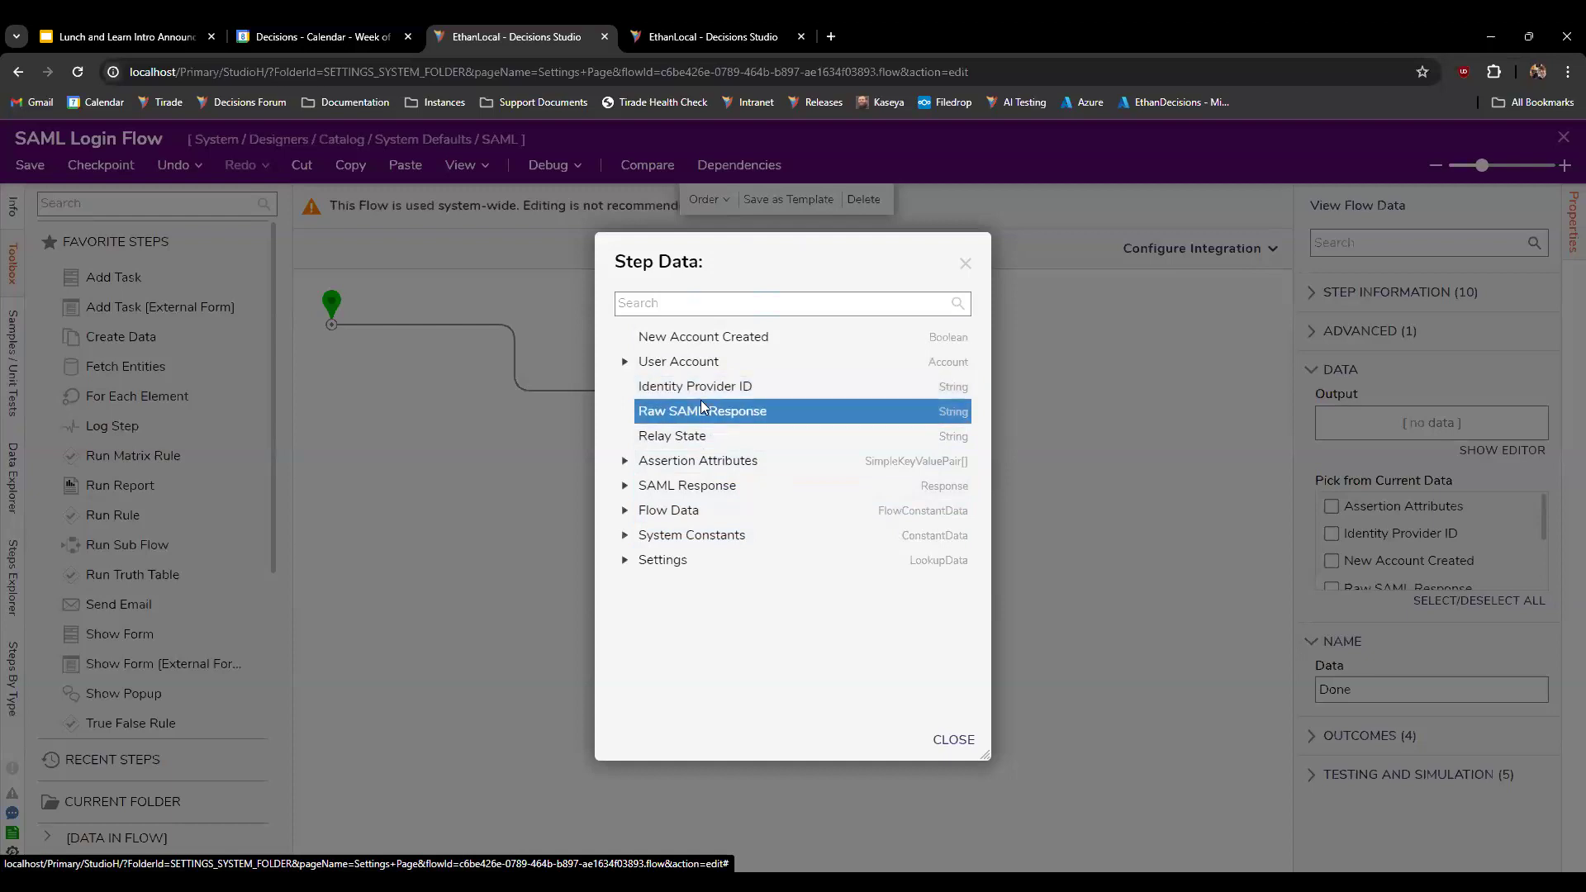
pyautogui.click(626, 461)
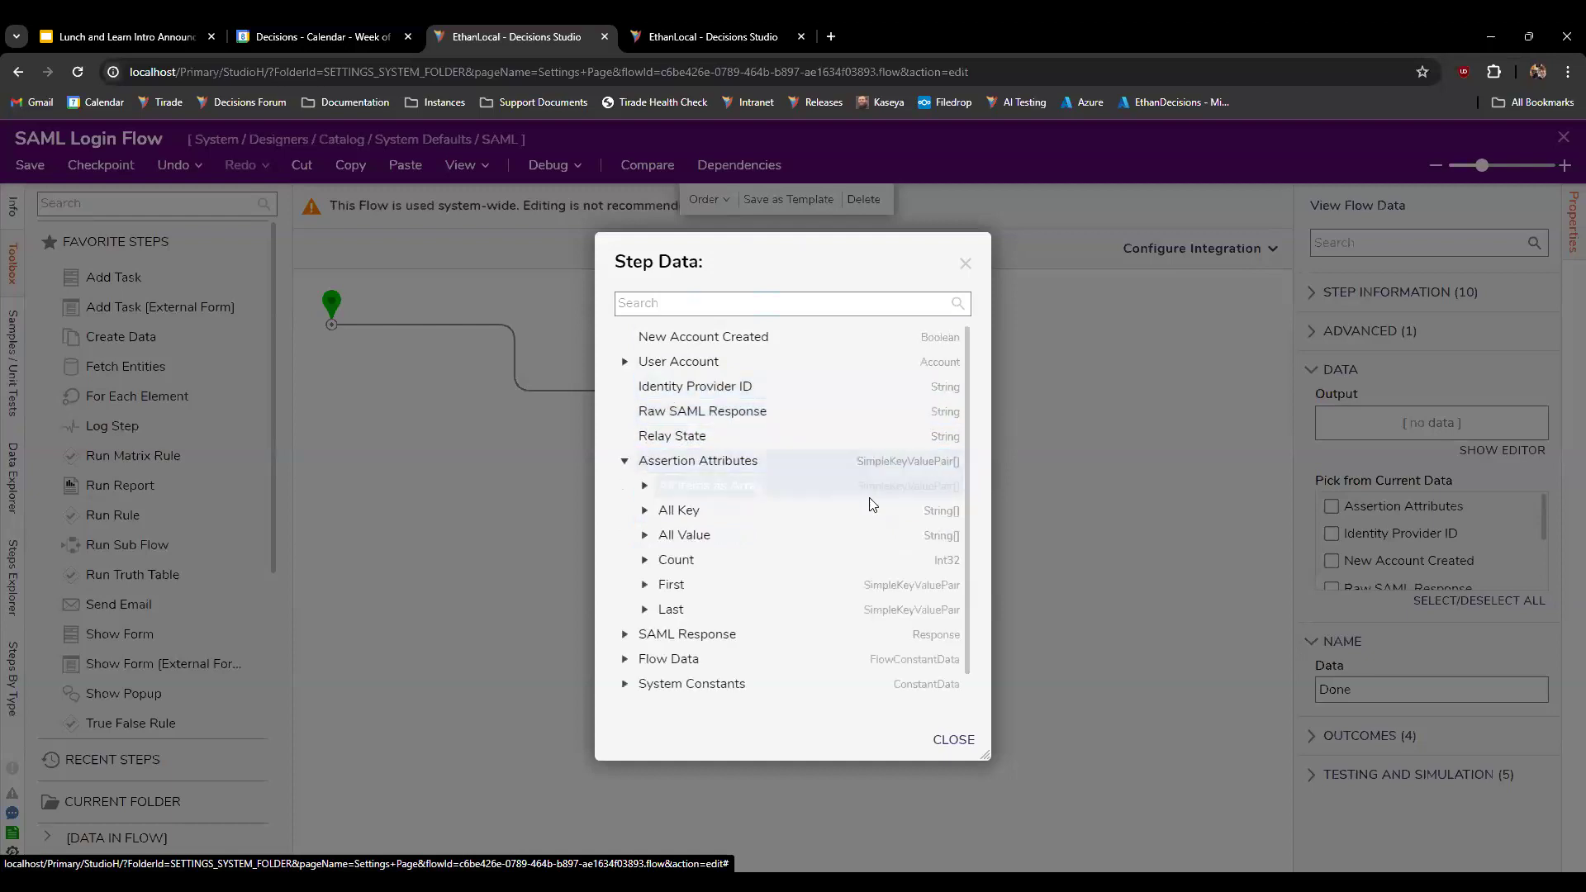
pyautogui.scroll(-1, 776, 549)
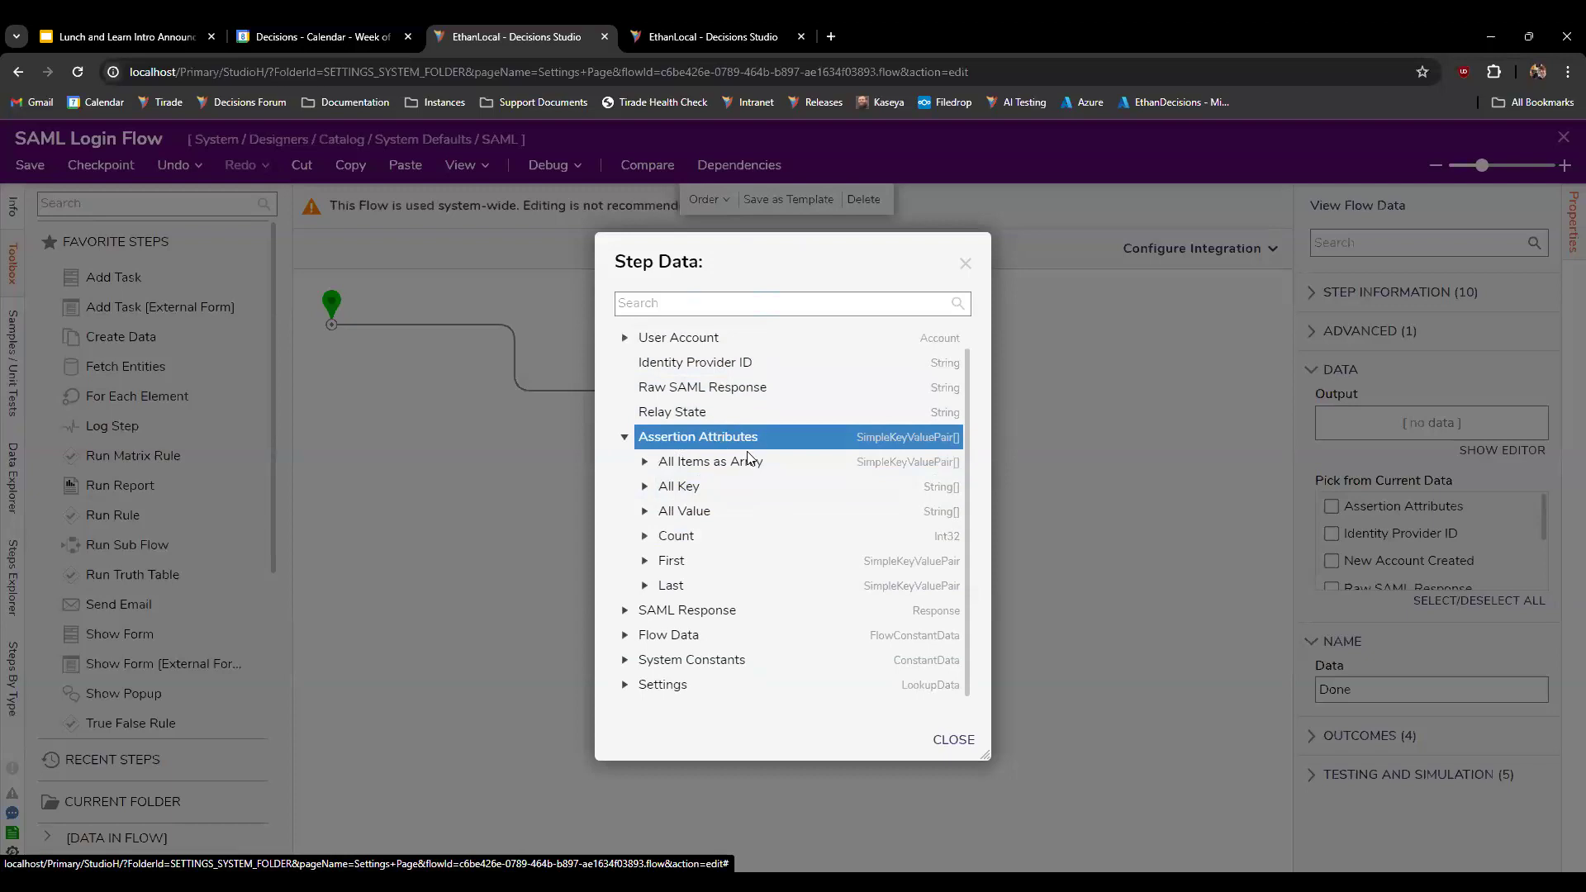
pyautogui.scroll(1, 822, 545)
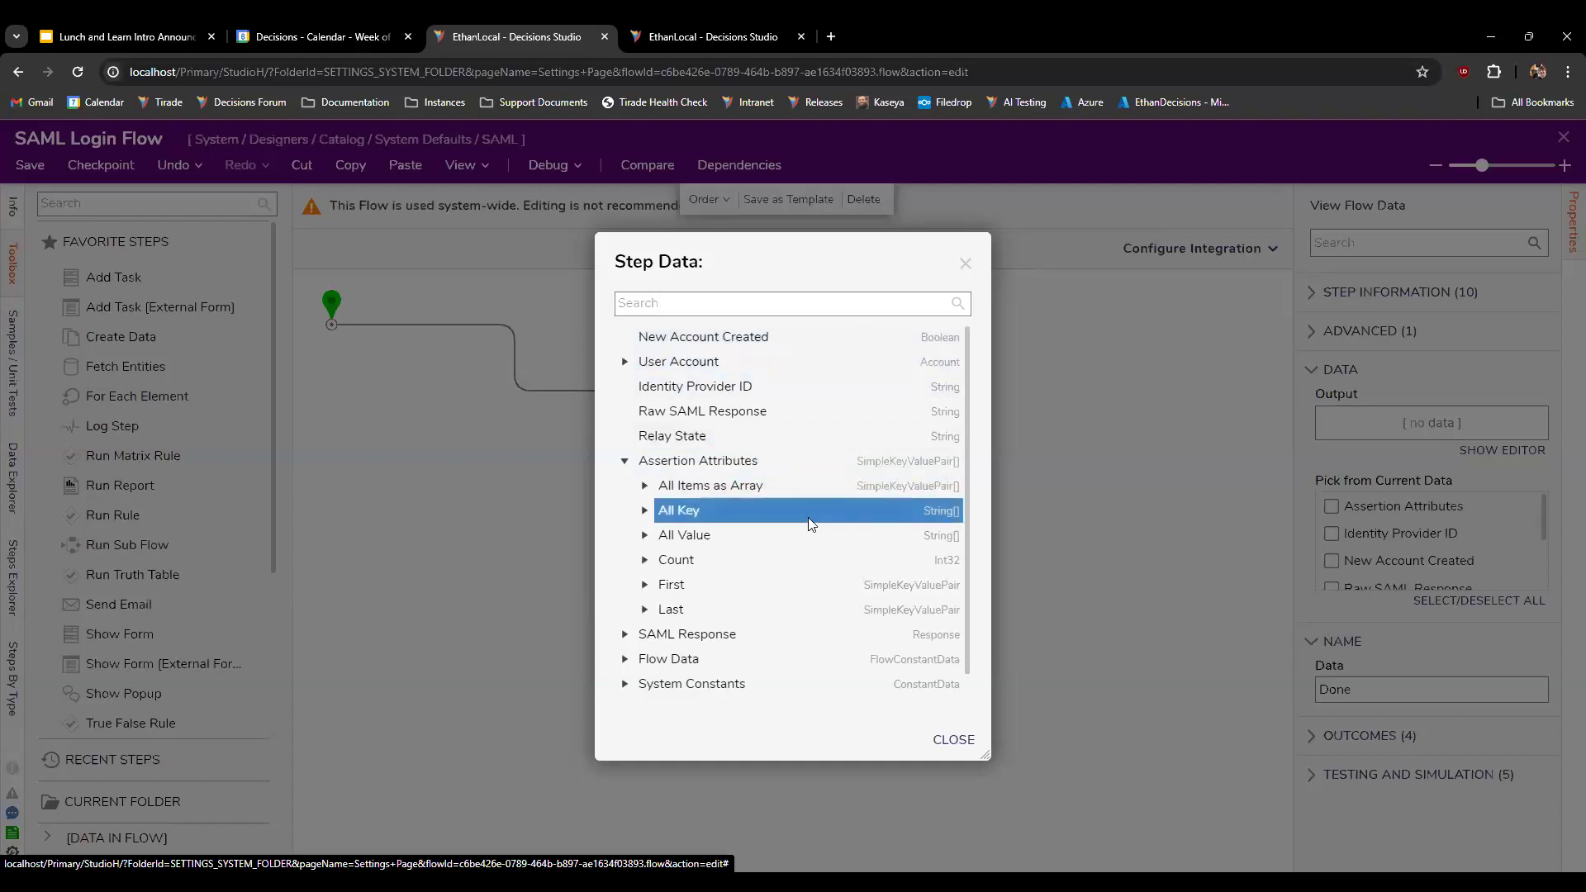
pyautogui.moveTo(769, 263); pyautogui.dragTo(1015, 267)
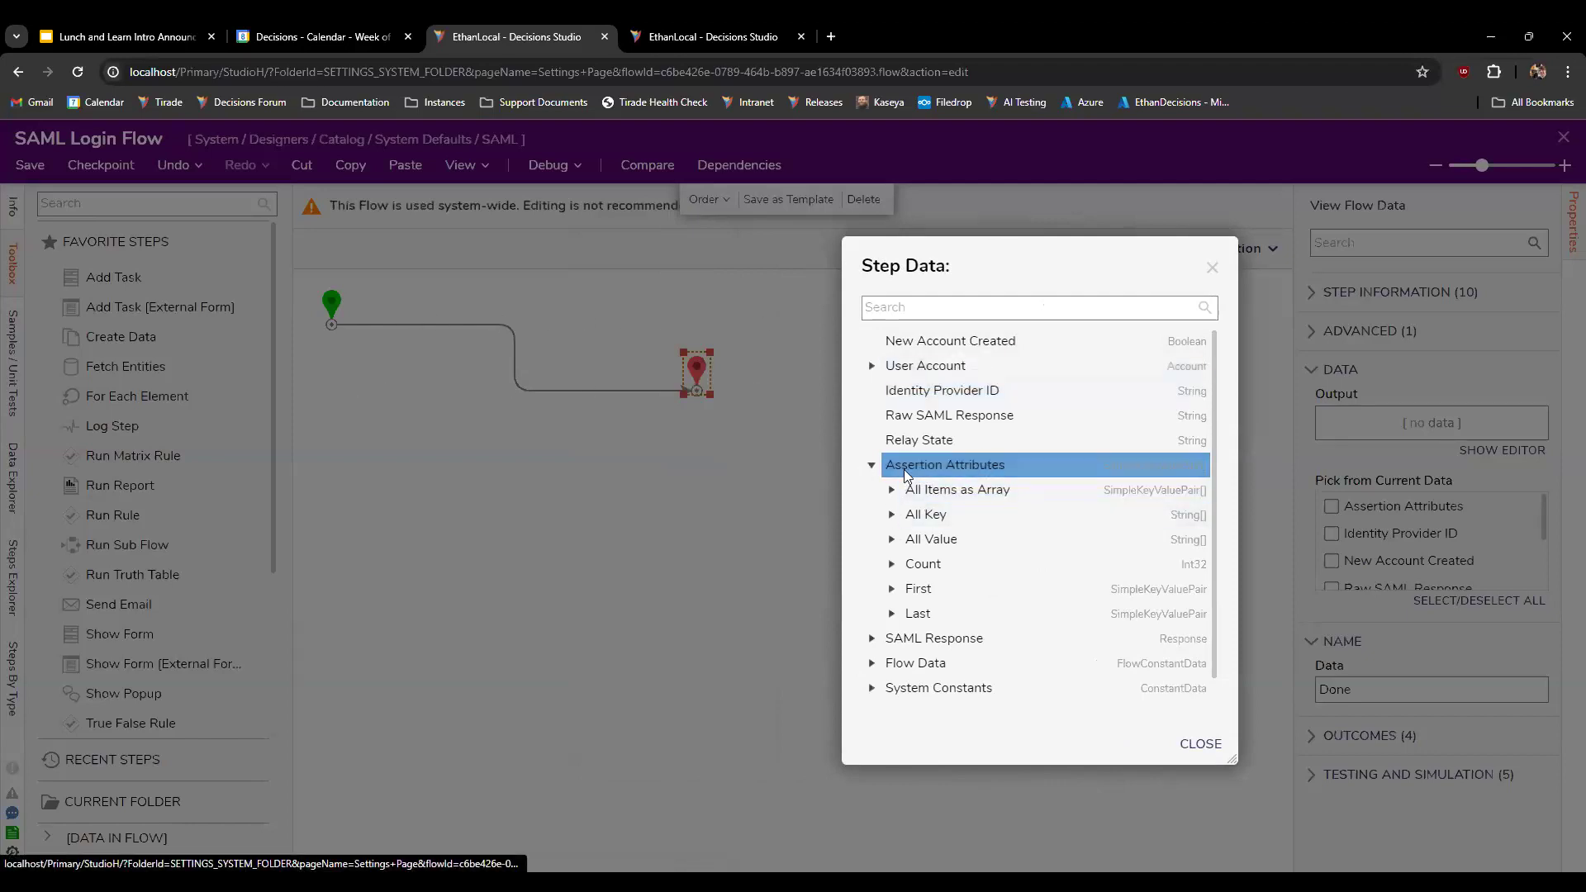
pyautogui.click(1210, 270)
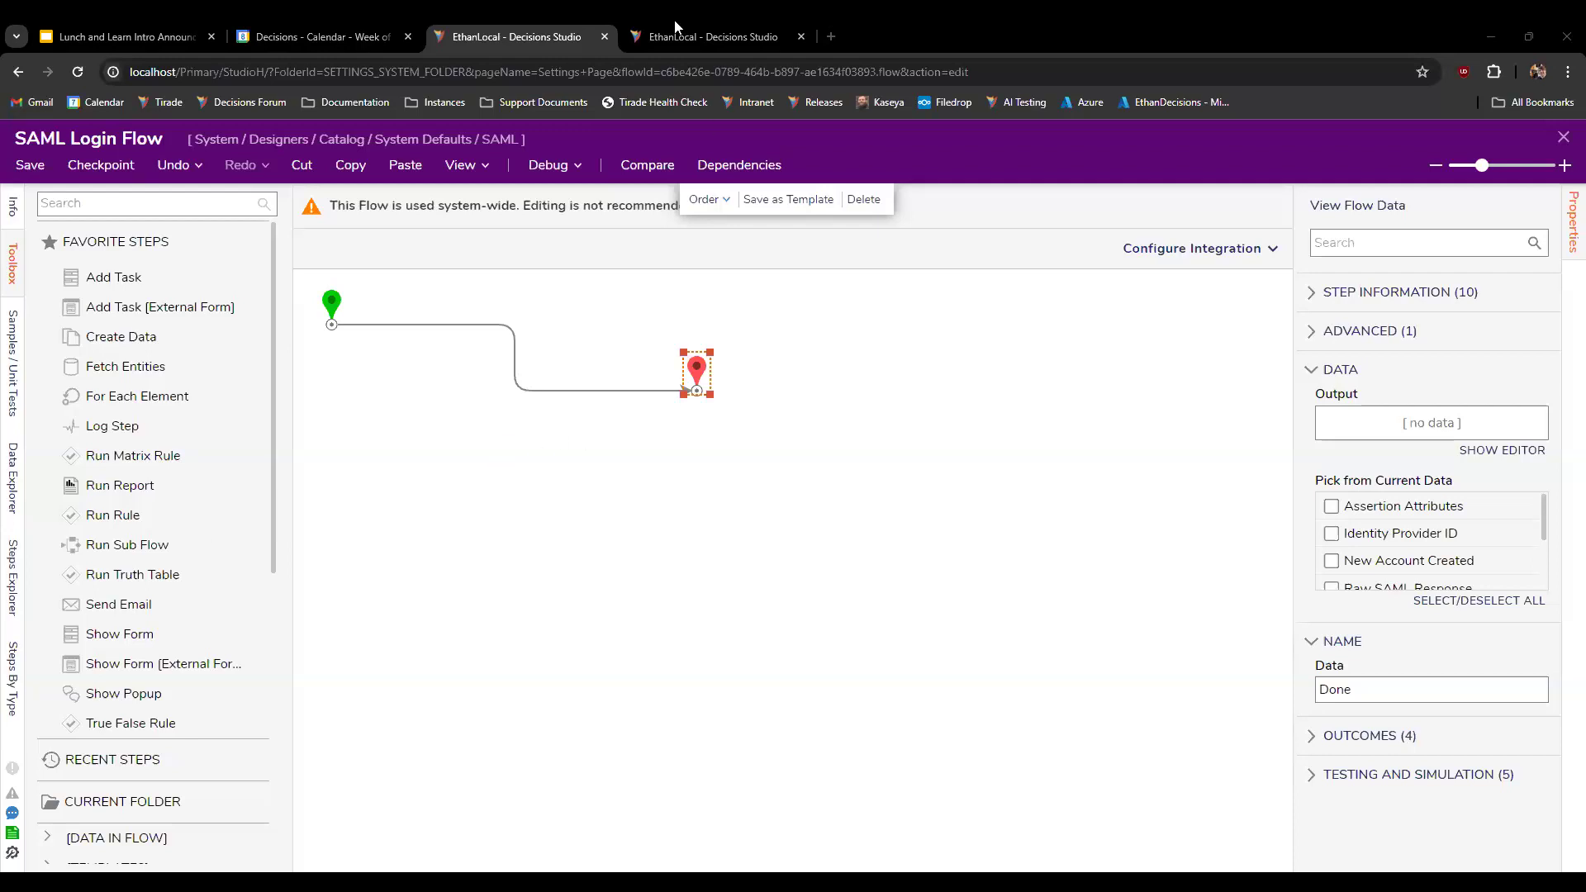
pyautogui.click(727, 33)
pyautogui.click(517, 33)
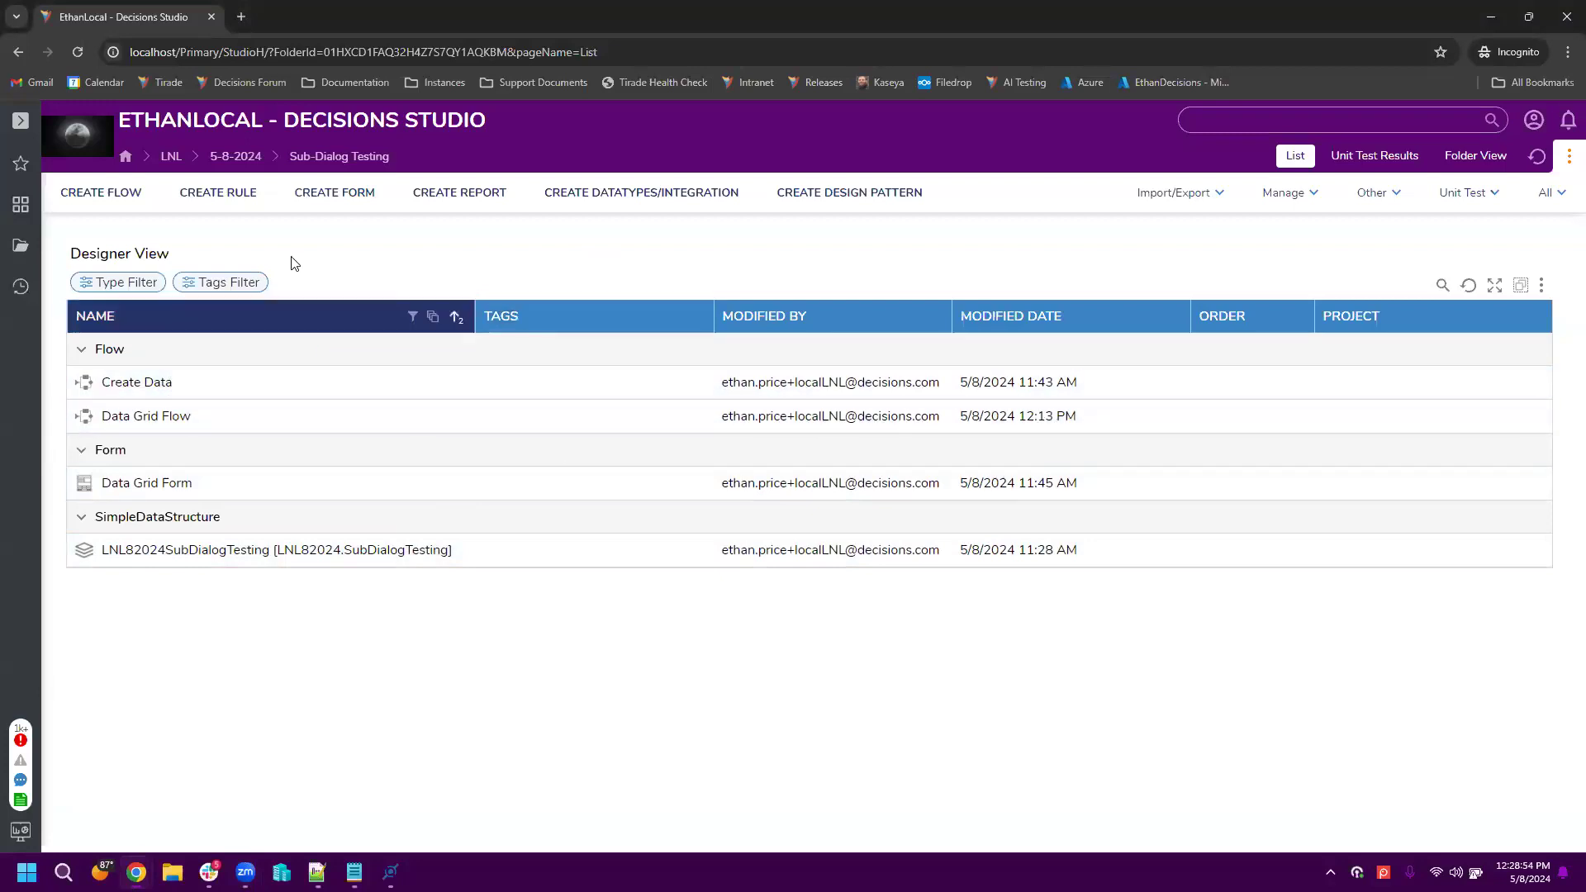
# Step: Open the Data Grid Flow from the Sub-Dialog Testing folder and start a debug run that shows its form
pyautogui.click(153, 417)
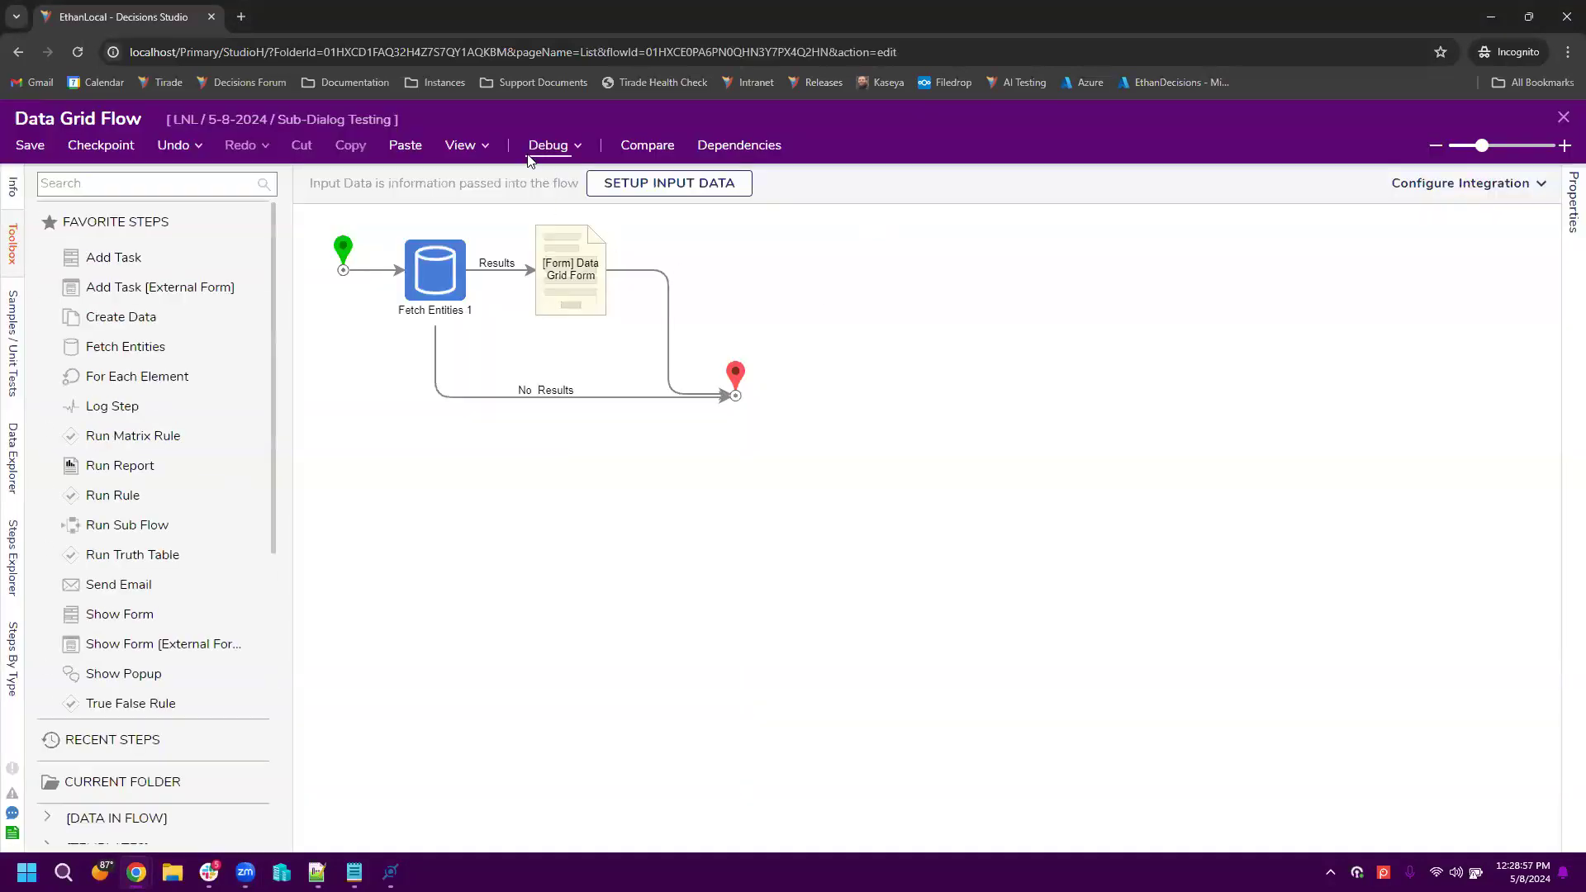
pyautogui.click(545, 142)
pyautogui.click(774, 393)
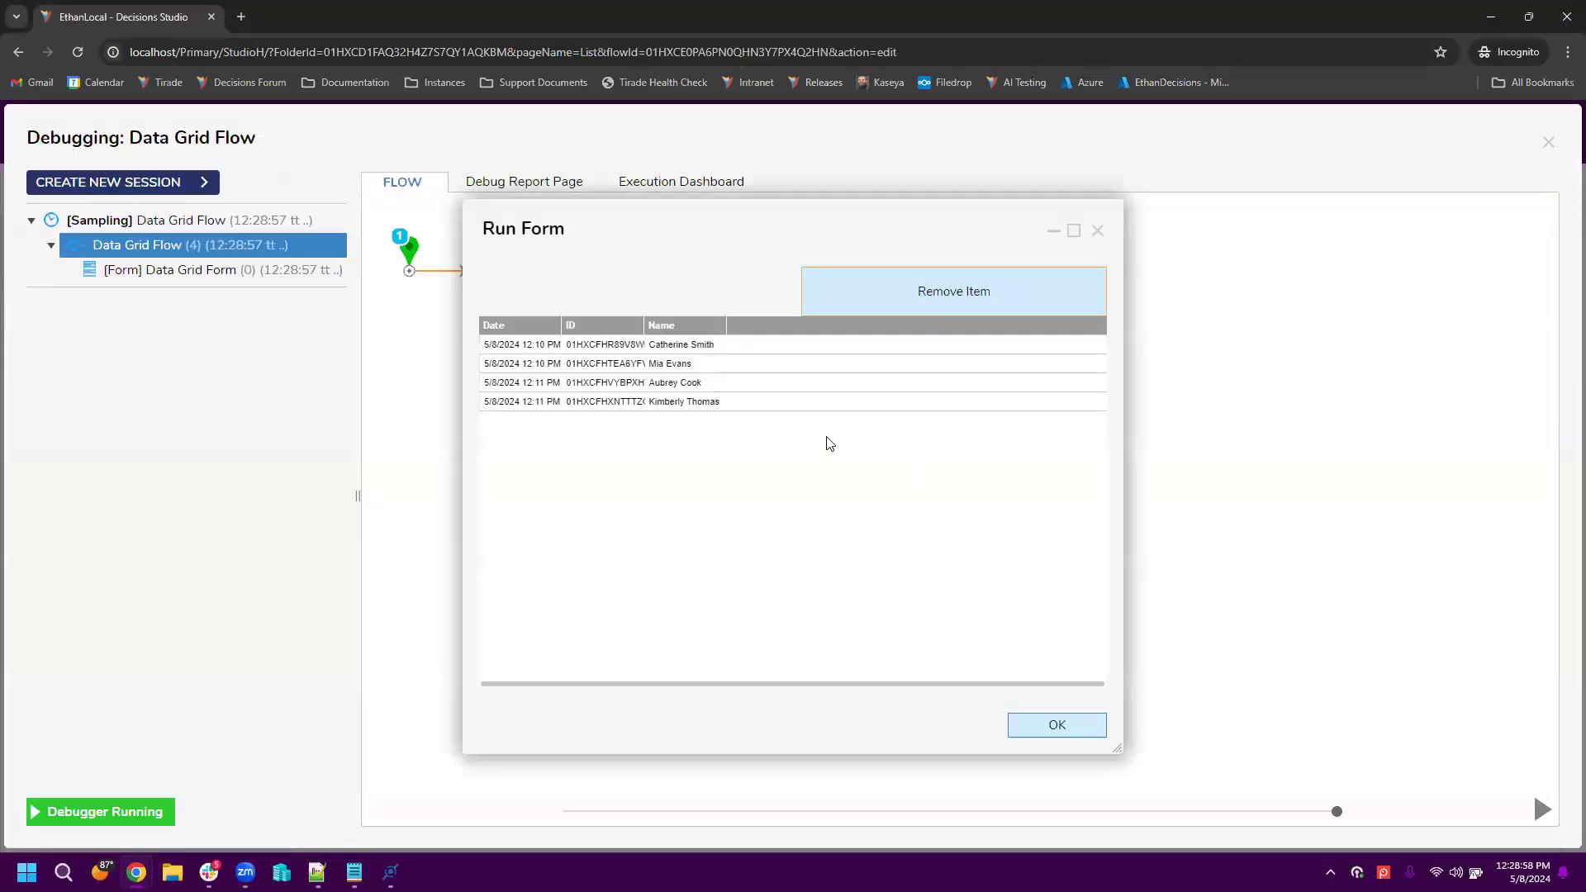
# Step: Remove the third record from the running form's data grid, and close the form and the debugger
pyautogui.click(765, 344)
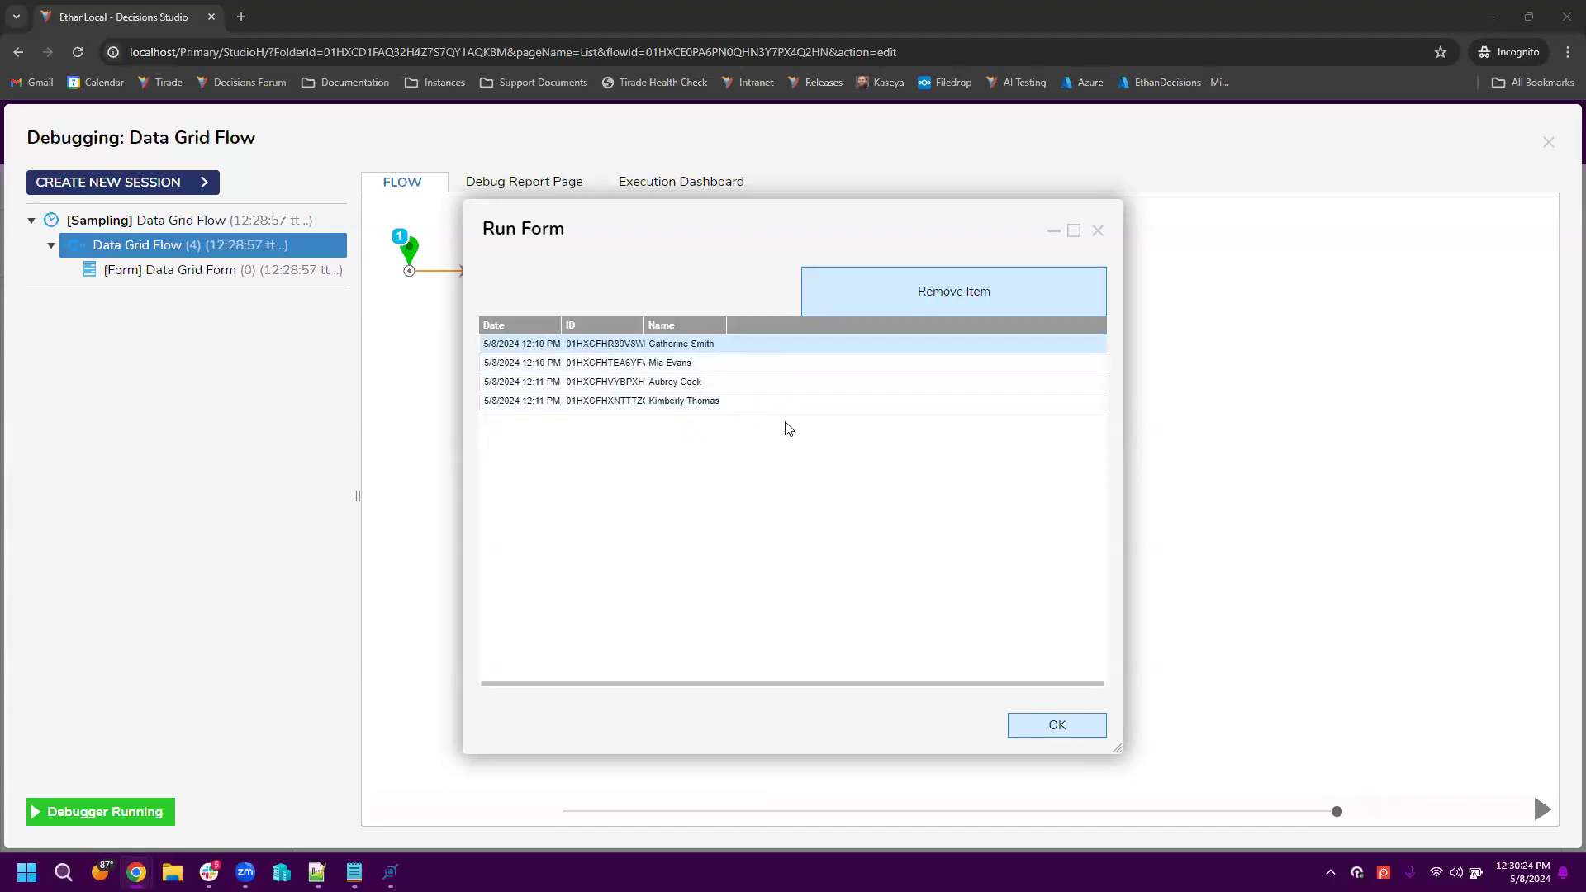
pyautogui.click(914, 314)
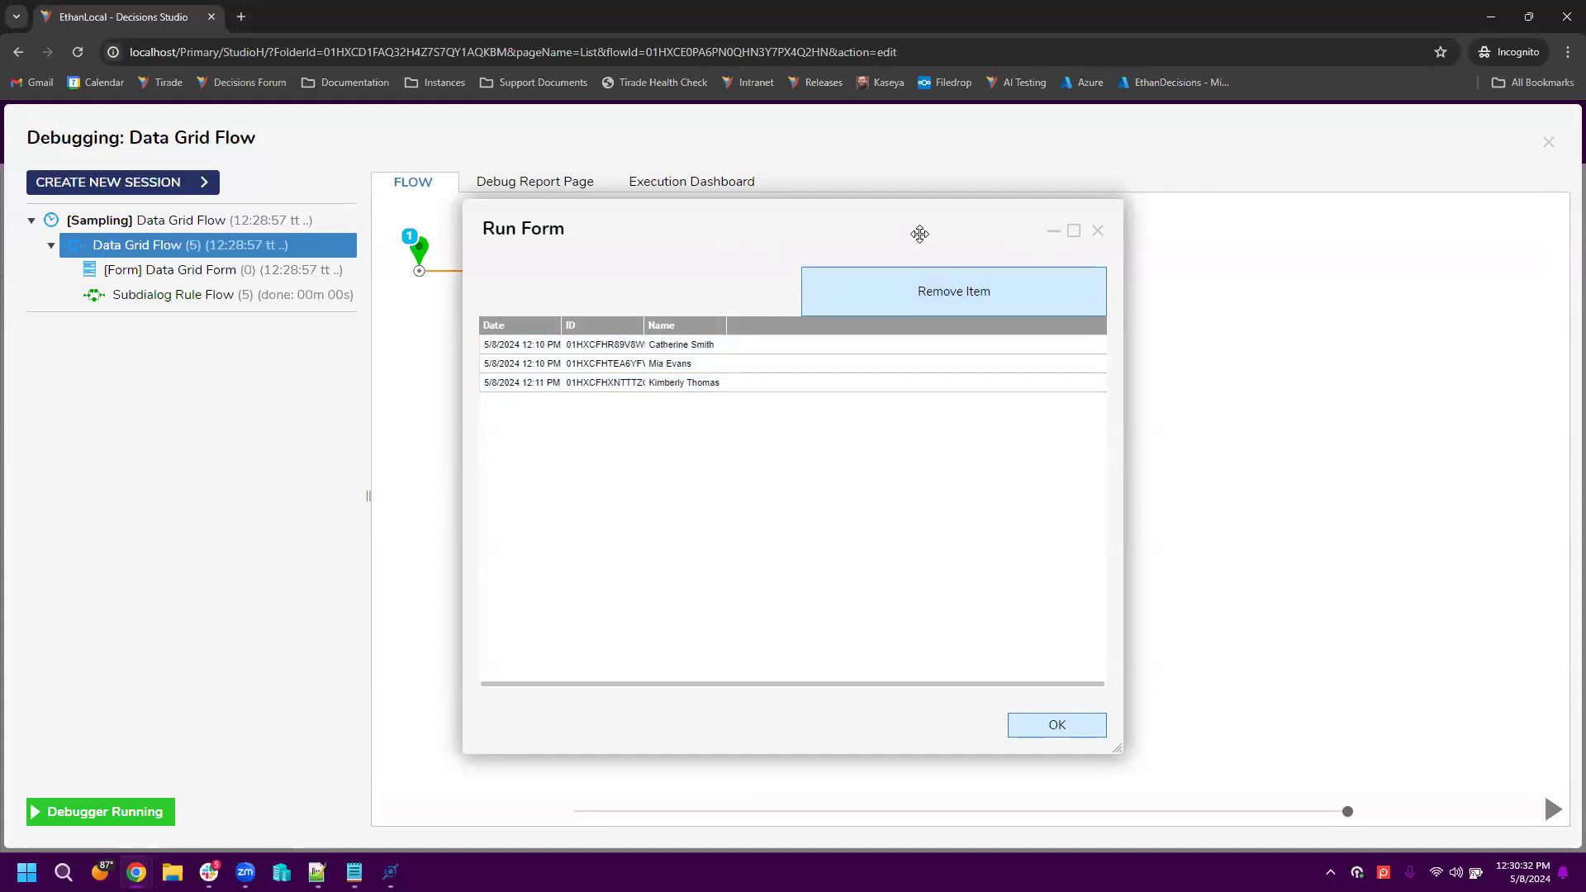
pyautogui.moveTo(917, 234); pyautogui.dragTo(845, 233)
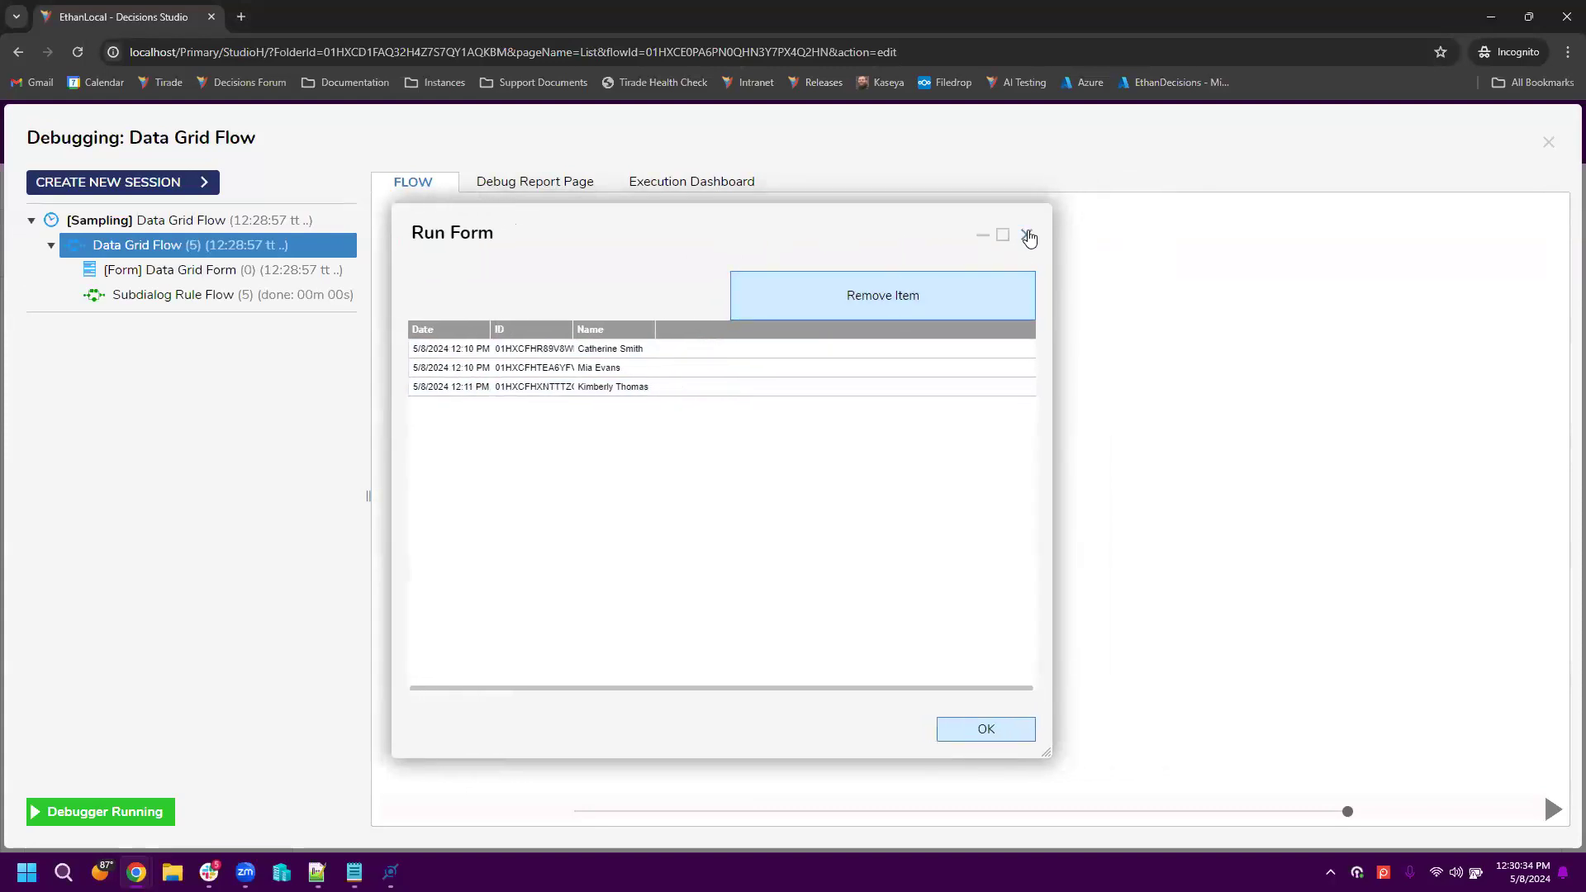
pyautogui.click(1029, 234)
pyautogui.click(1549, 143)
# Step: Examine the properties of the Fetch Entities 1 and Data Grid Form steps, and close the Data Grid Flow
pyautogui.click(568, 248)
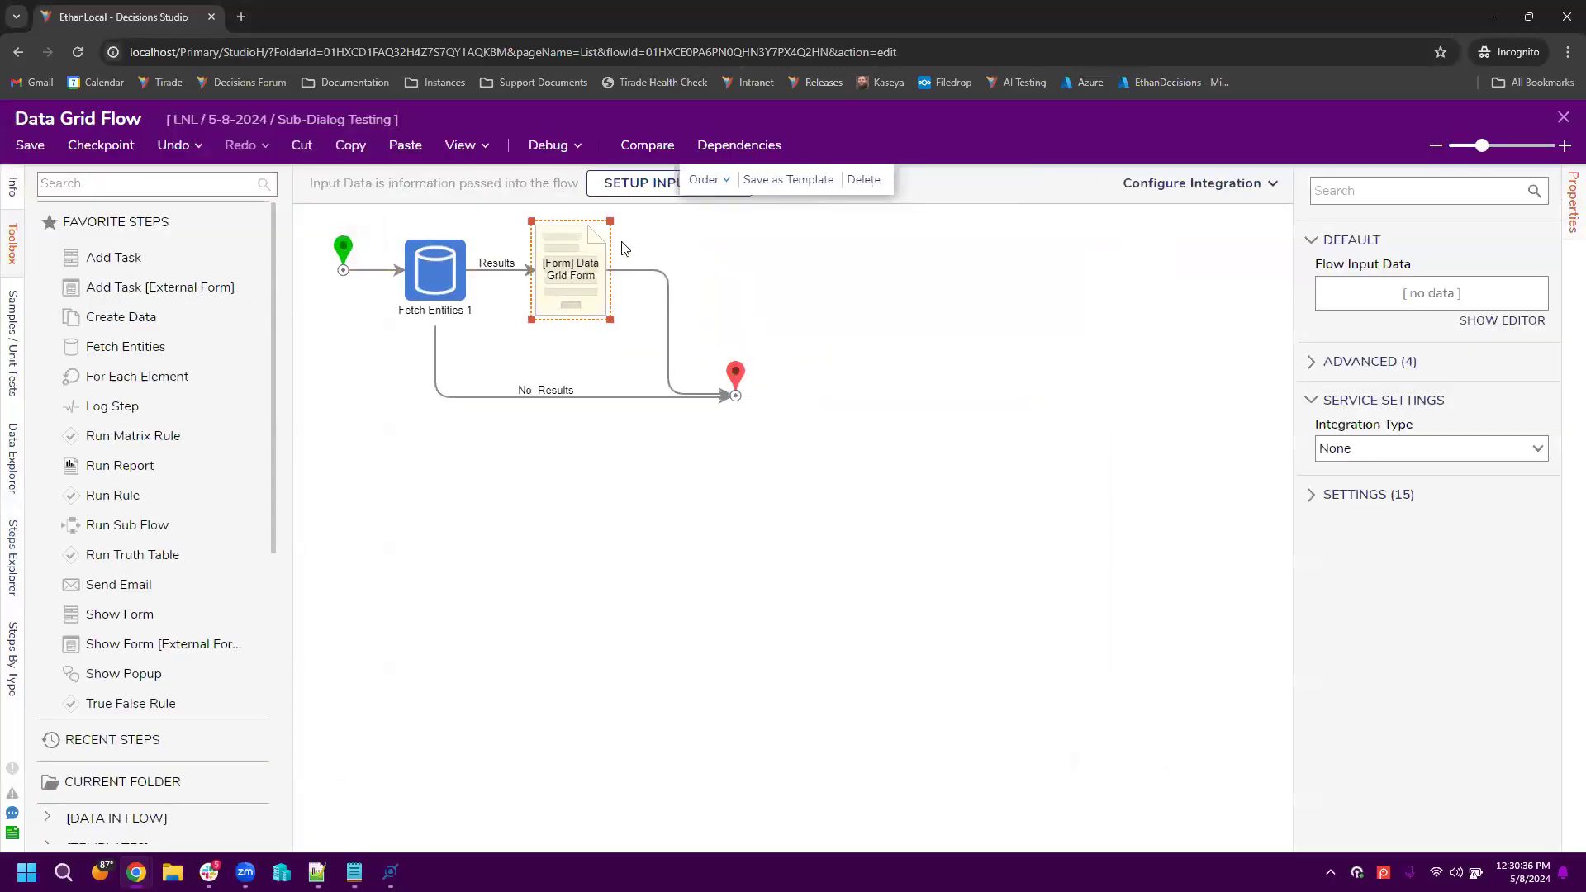
pyautogui.click(464, 331)
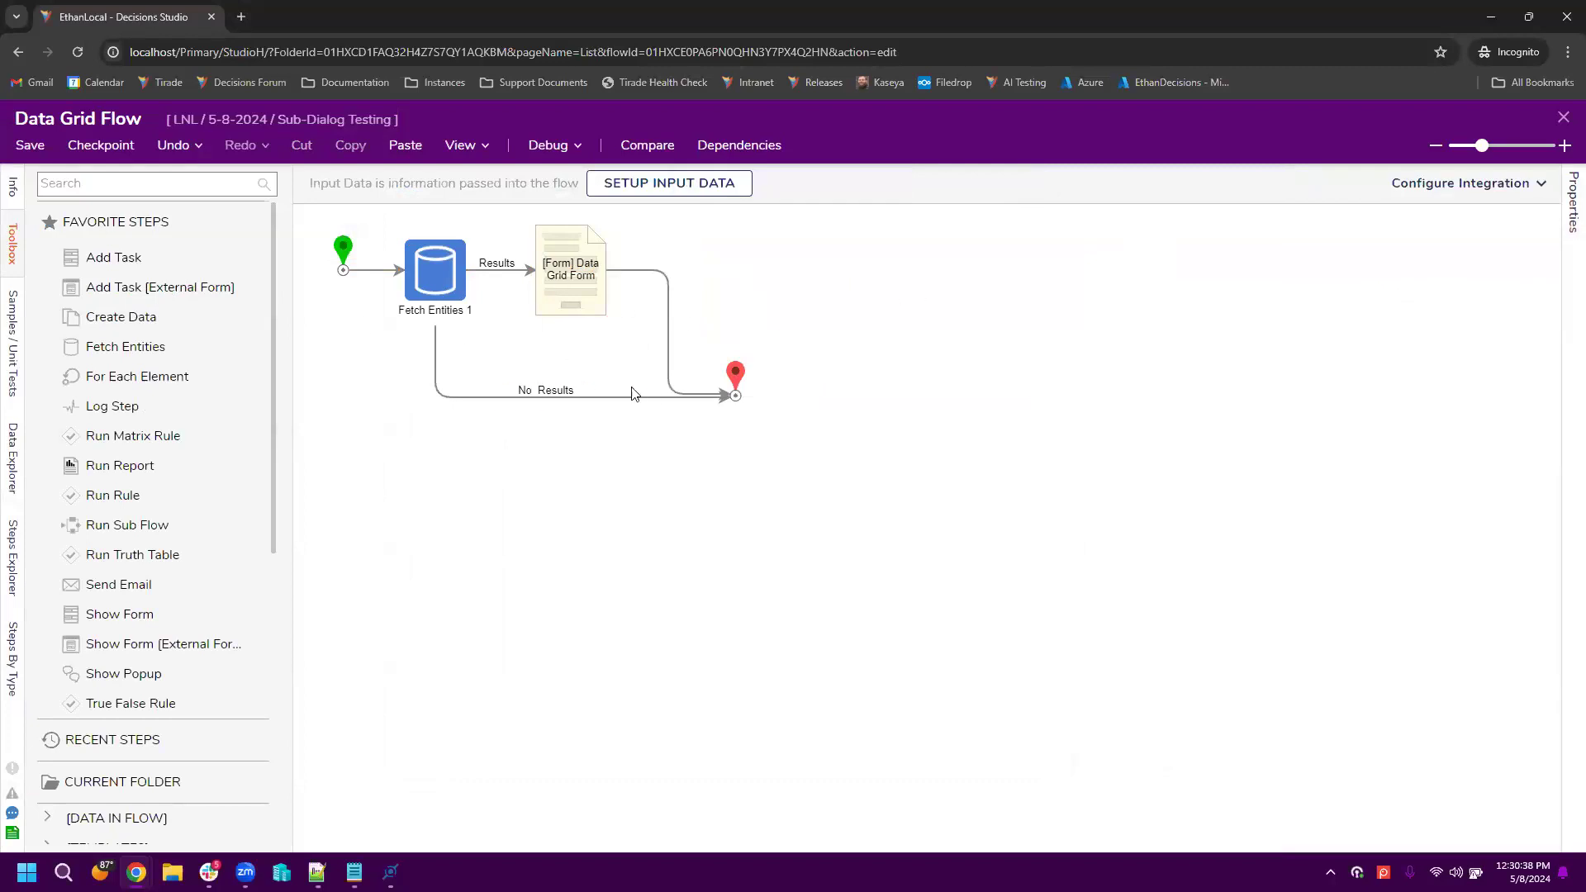
pyautogui.click(451, 258)
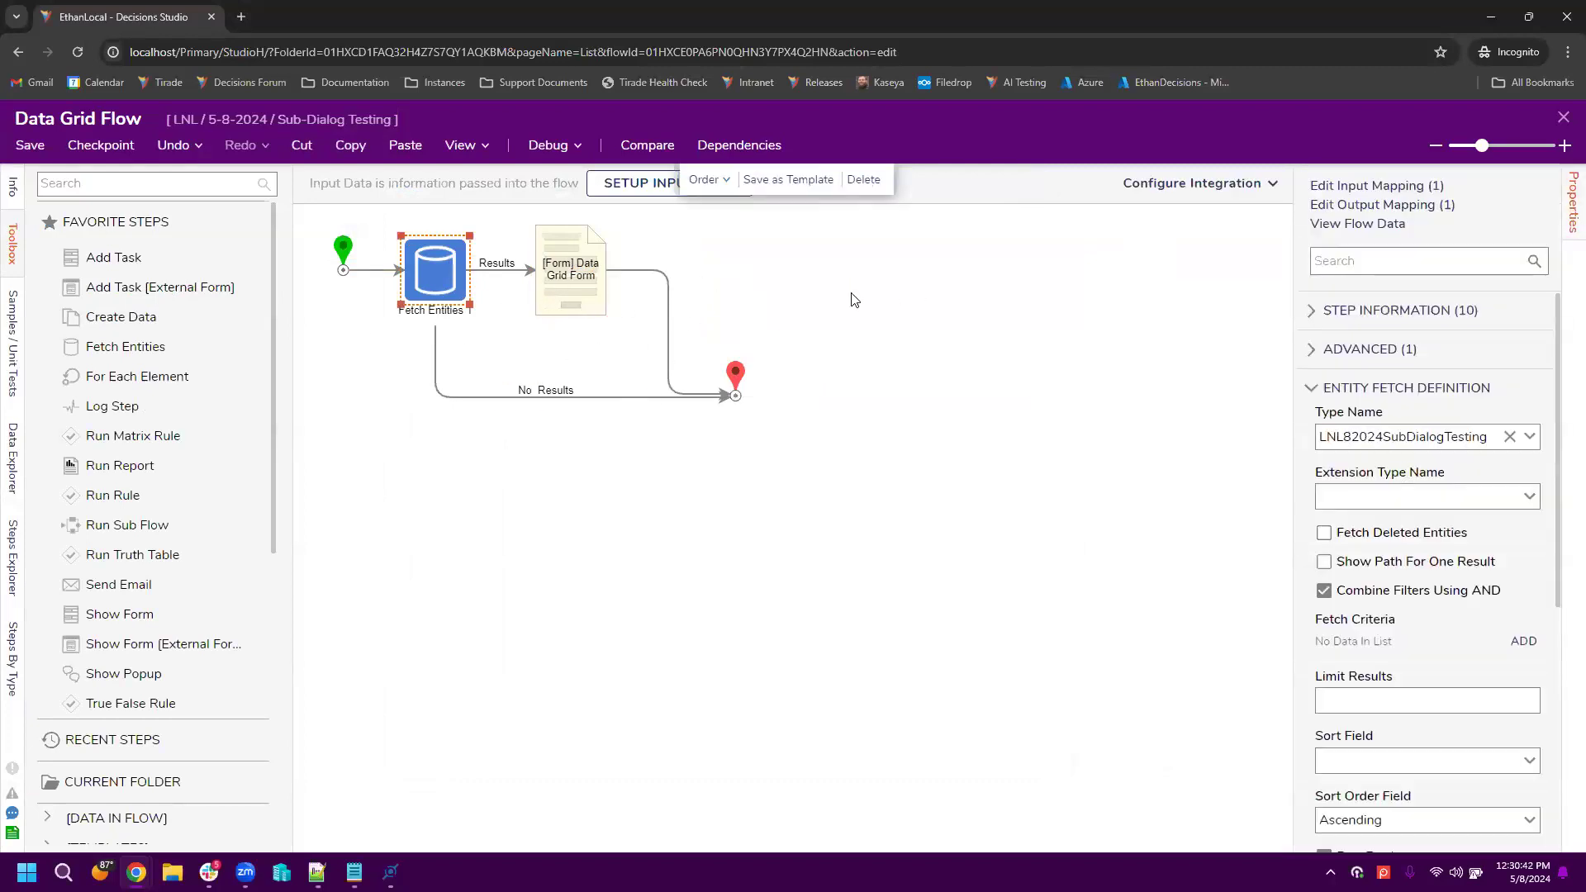
pyautogui.click(584, 280)
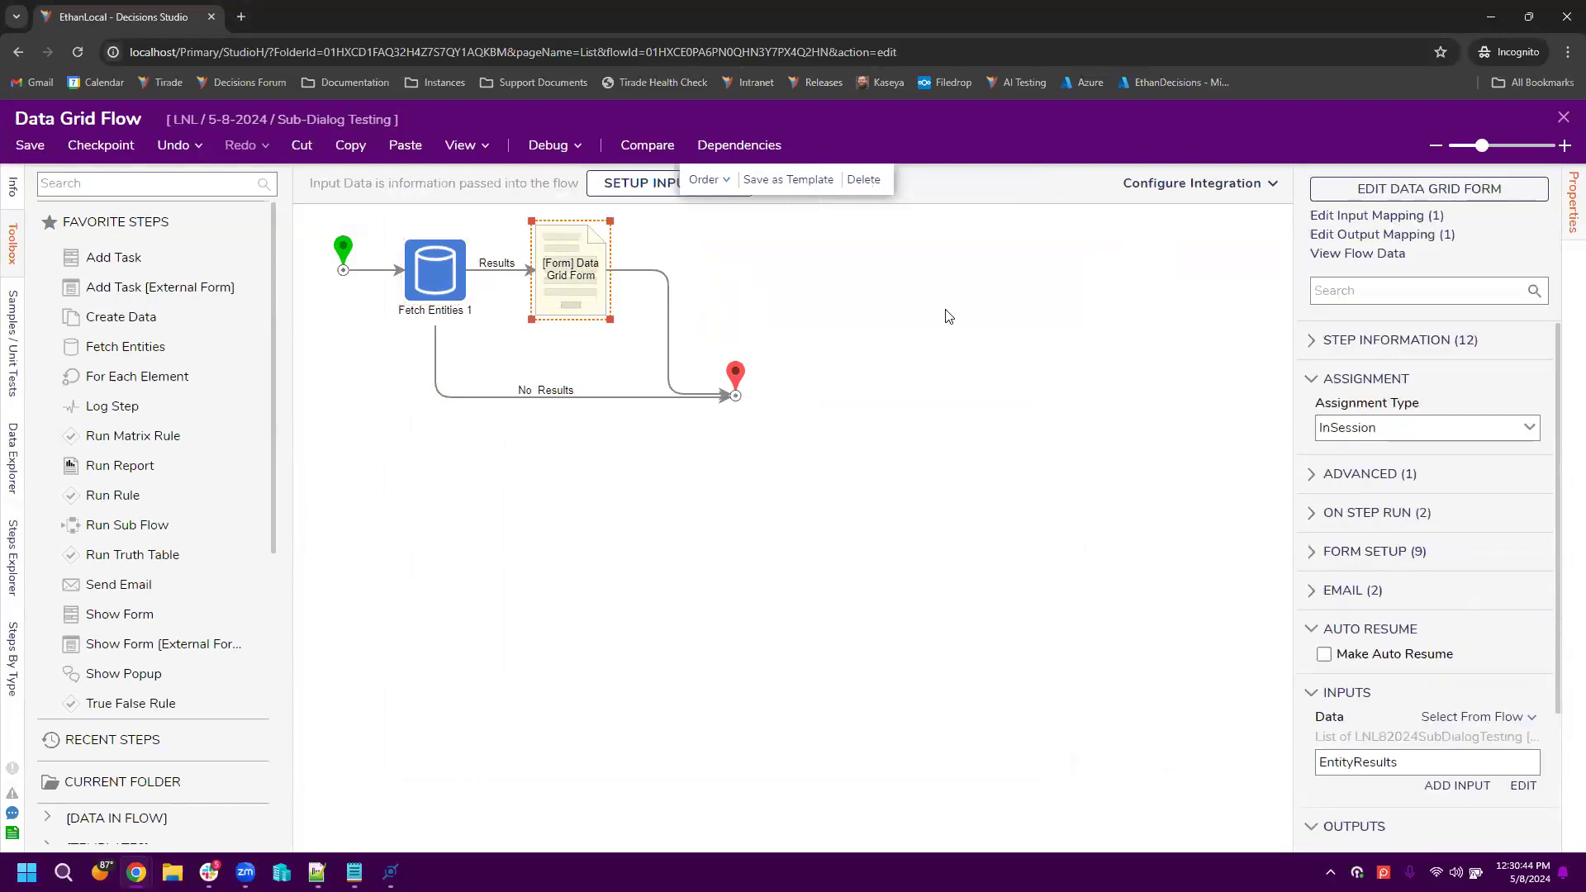
pyautogui.click(1563, 116)
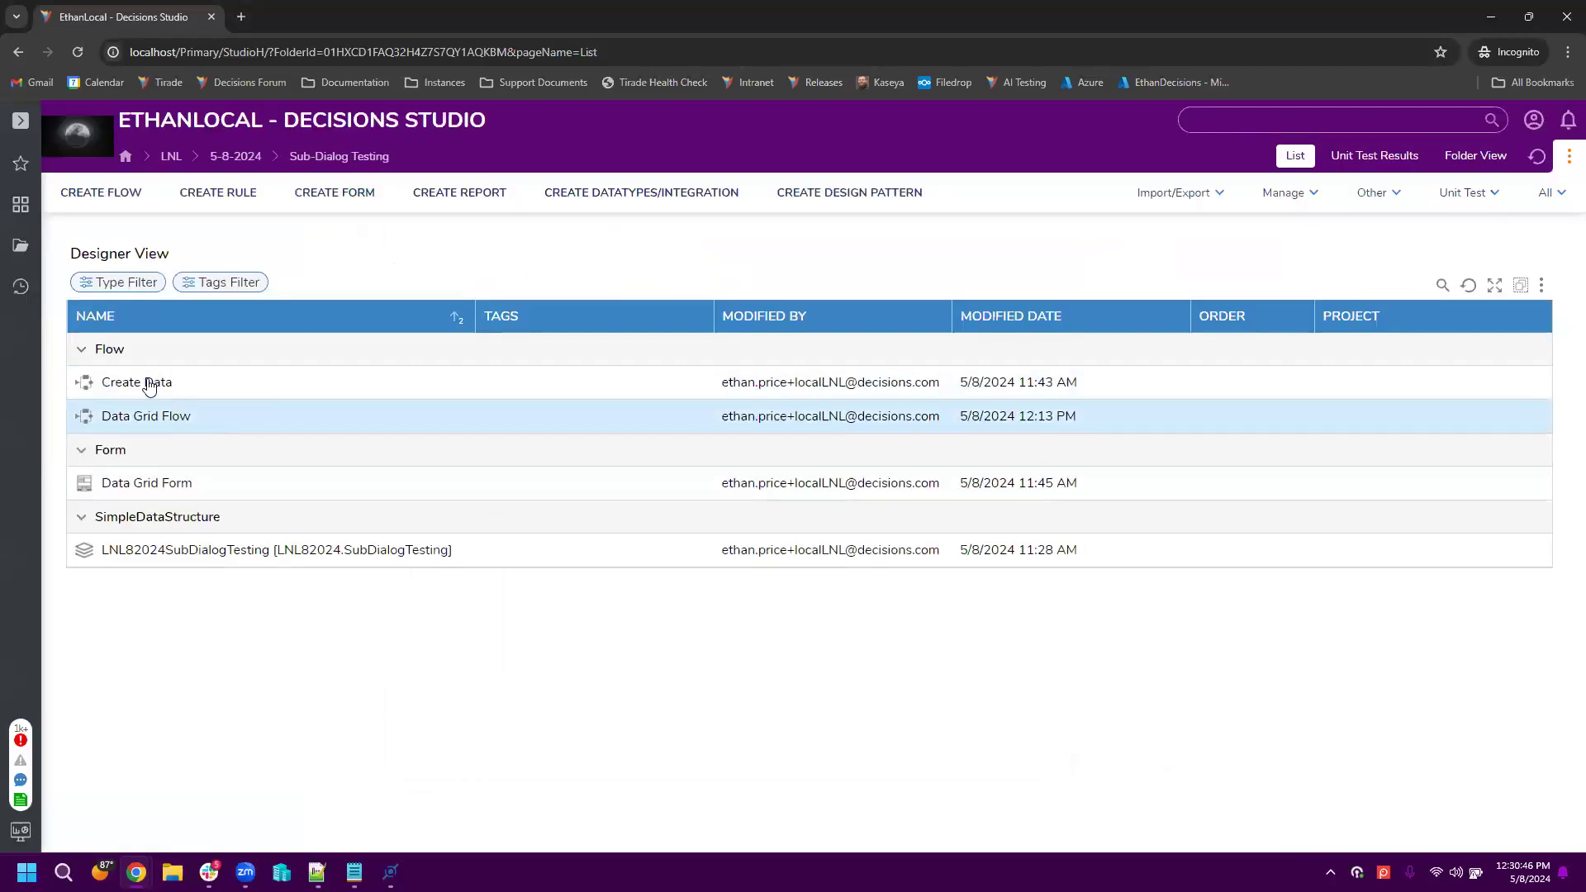
# Step: Run the Create Data flow four times from the Sub-Dialog Testing folder
pyautogui.click(149, 386)
pyautogui.click(242, 262)
pyautogui.click(242, 263)
pyautogui.click(158, 383)
pyautogui.click(232, 266)
pyautogui.click(138, 382)
pyautogui.click(214, 265)
# Step: Reopen the Data Grid Flow, dismiss all notifications and open the Data Grid Form for editing
pyautogui.click(169, 417)
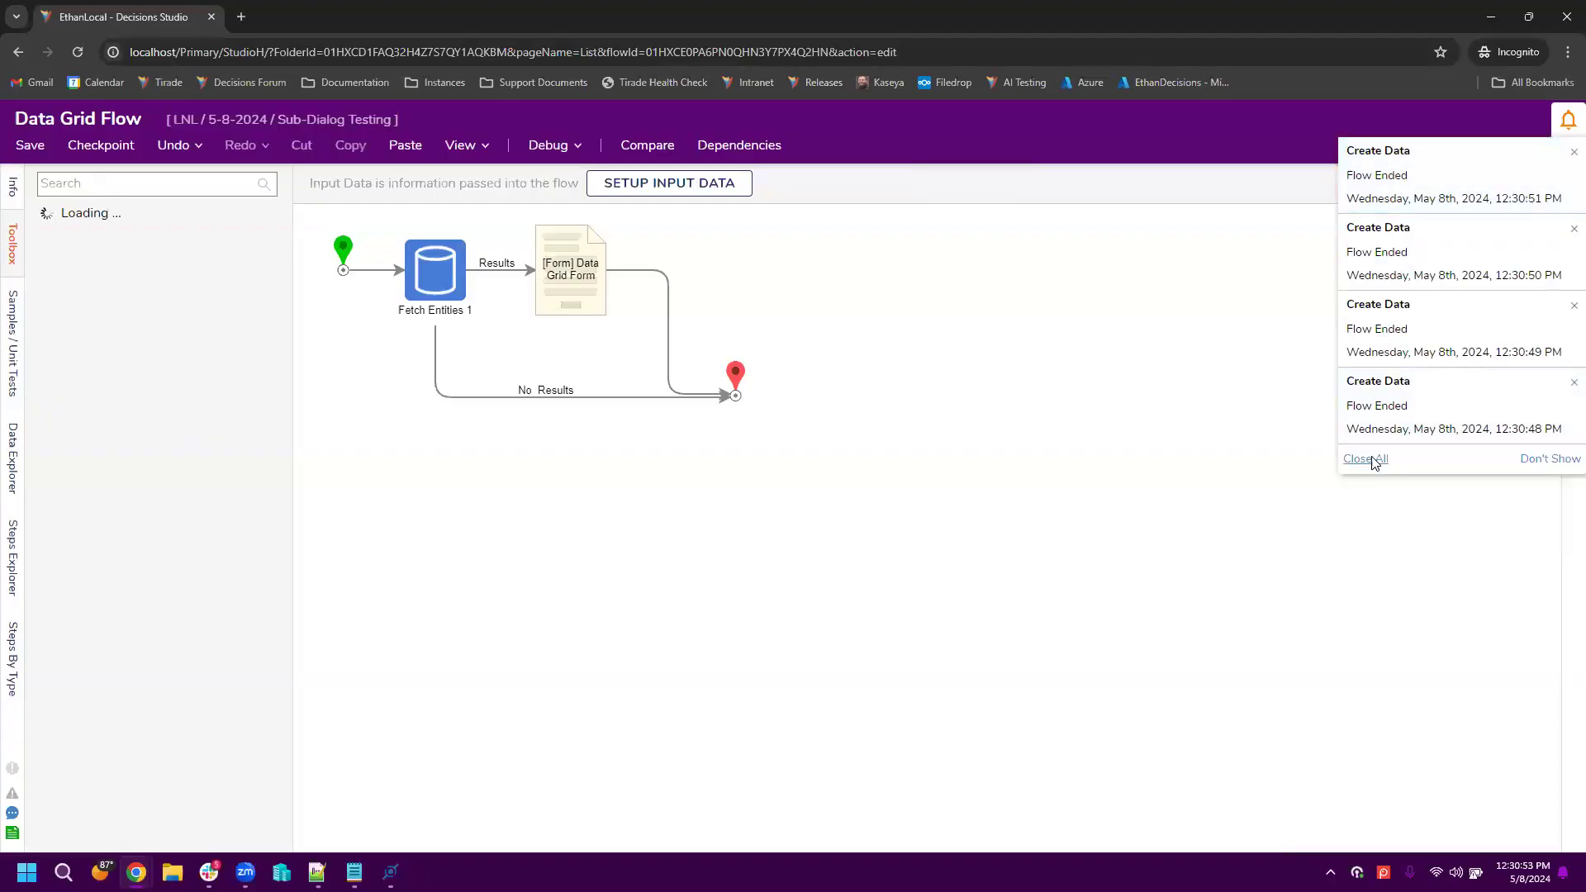
pyautogui.click(1365, 458)
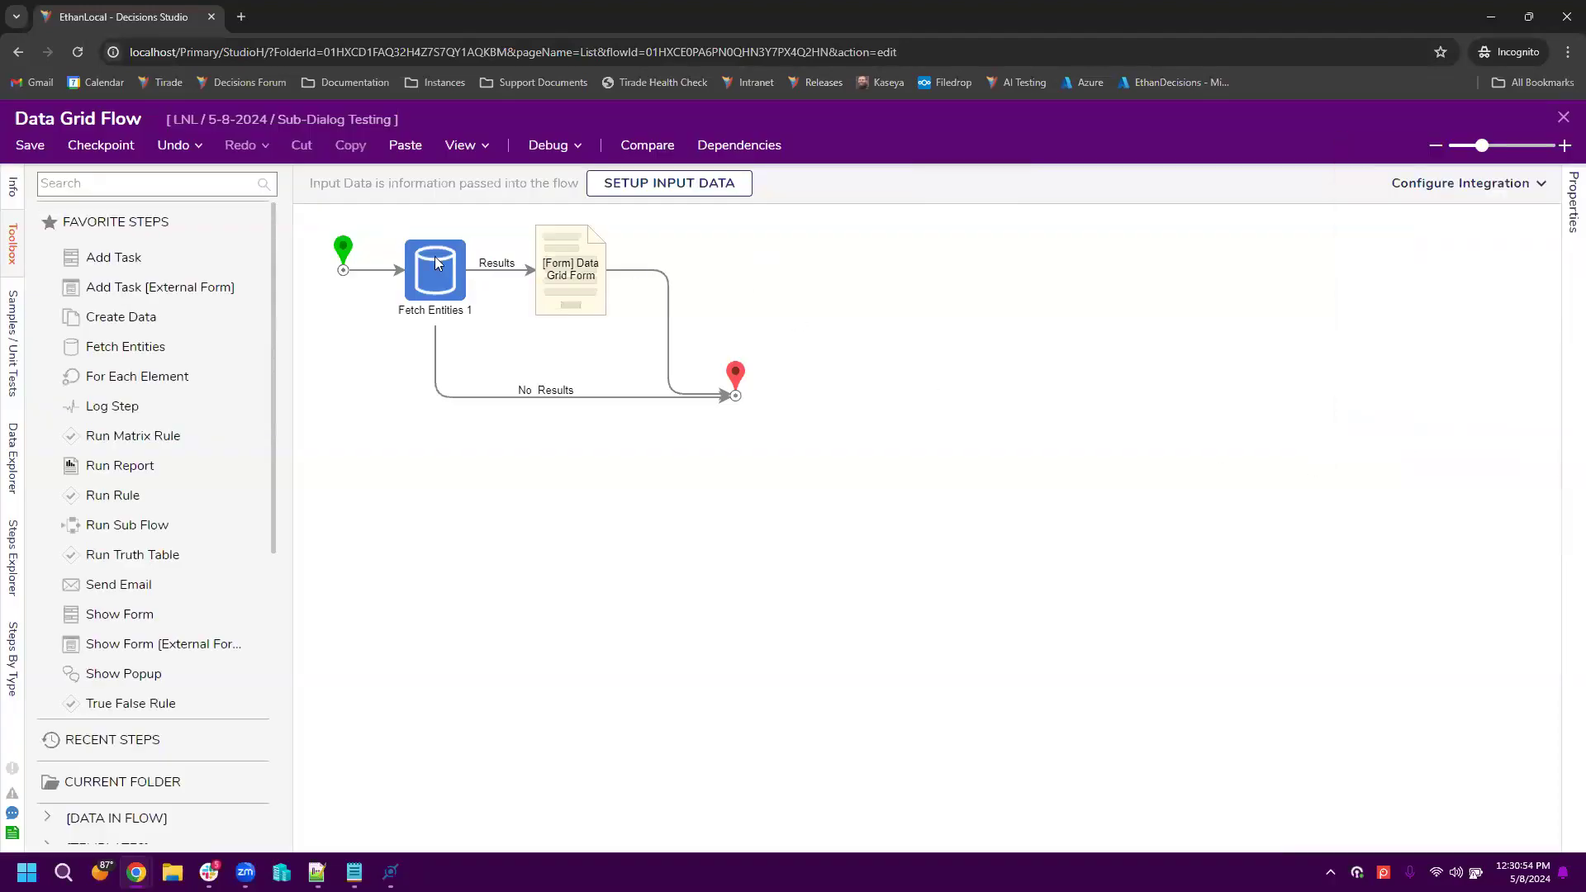
pyautogui.click(417, 276)
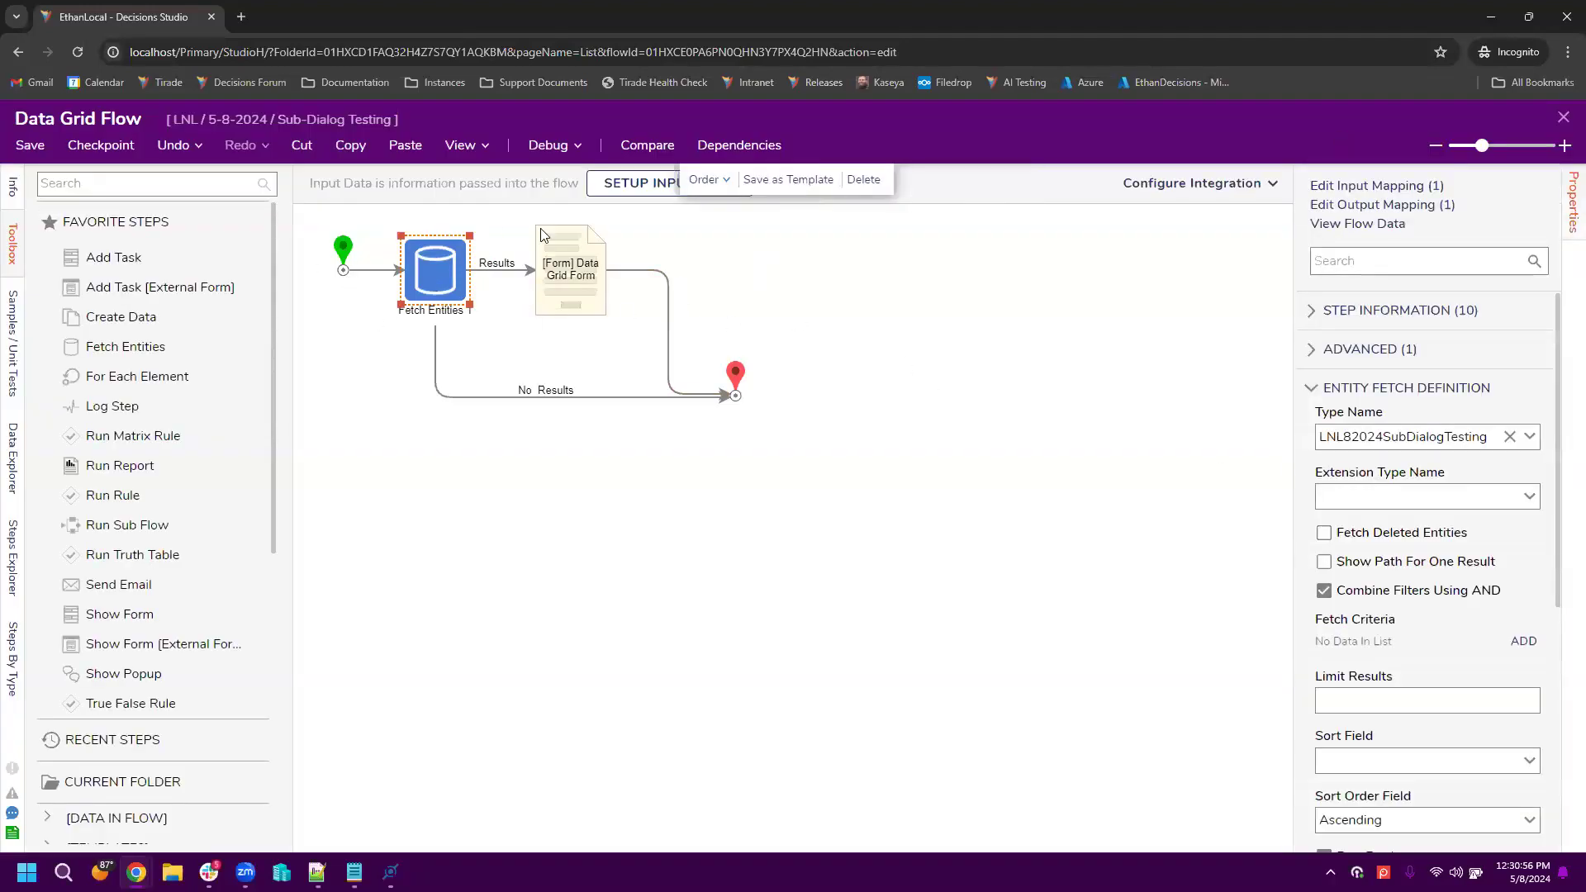
pyautogui.click(542, 235)
pyautogui.click(1429, 190)
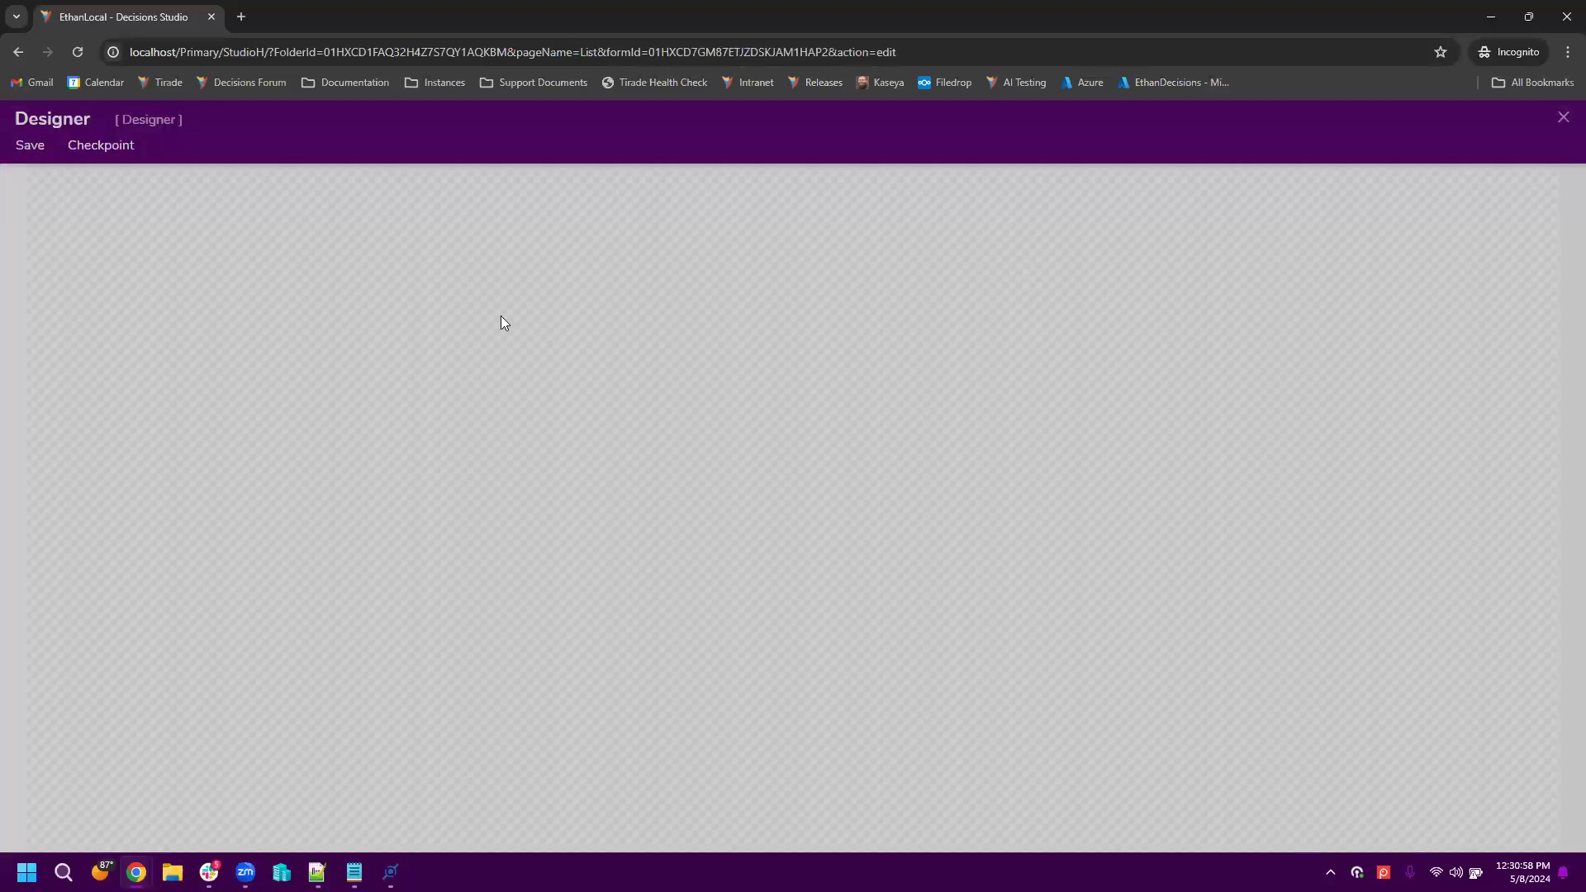
# Step: Open the Remove Item button's subdialog rule flow and look through the available Form Rules steps
pyautogui.click(801, 234)
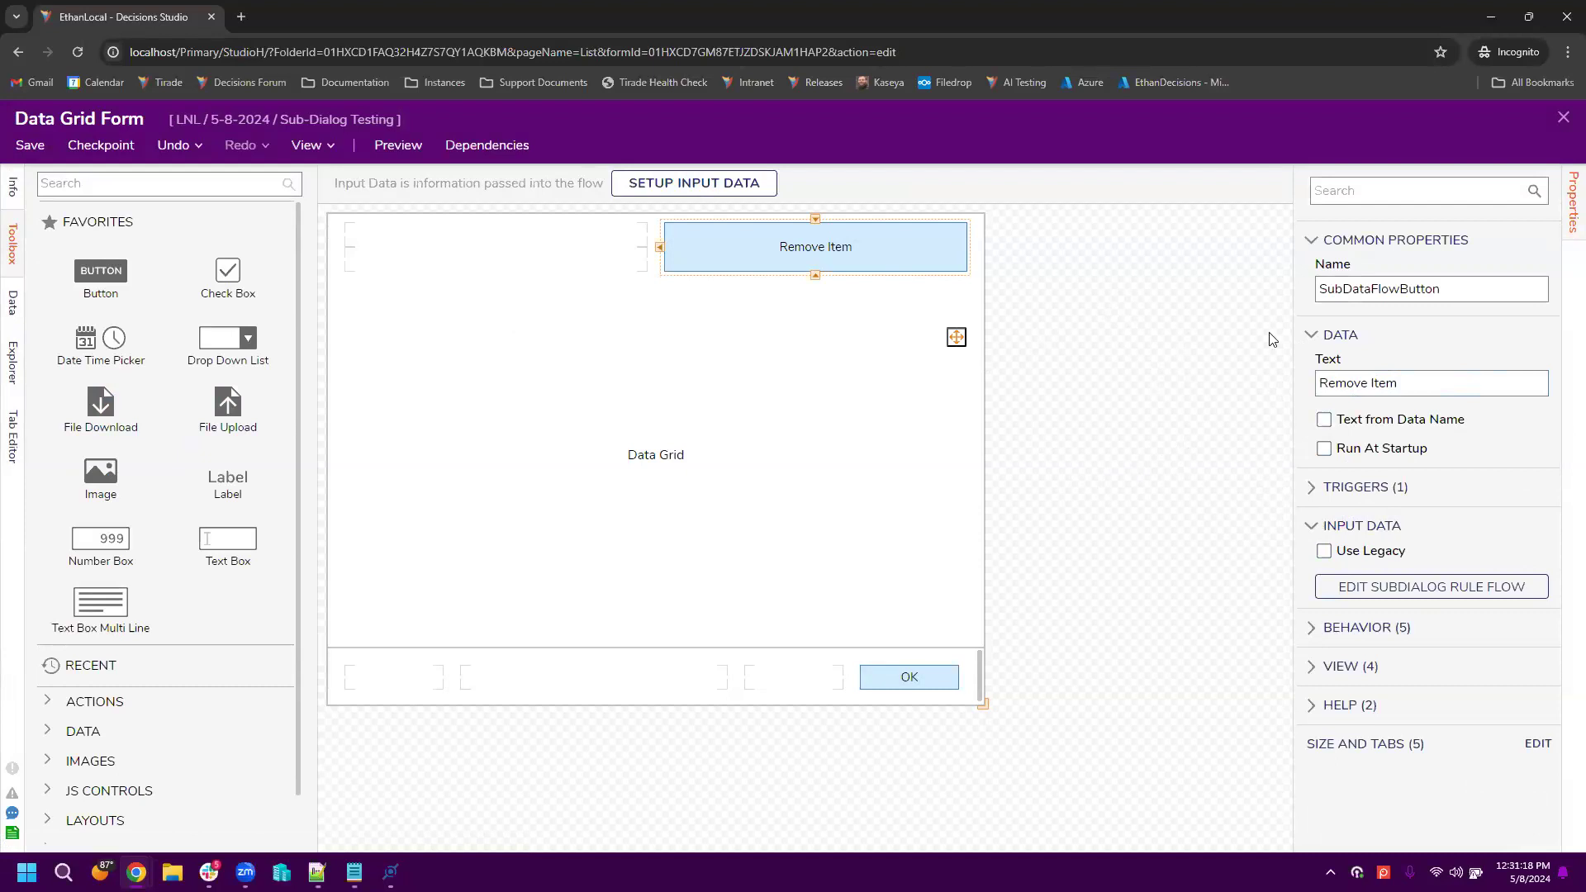
pyautogui.click(1458, 588)
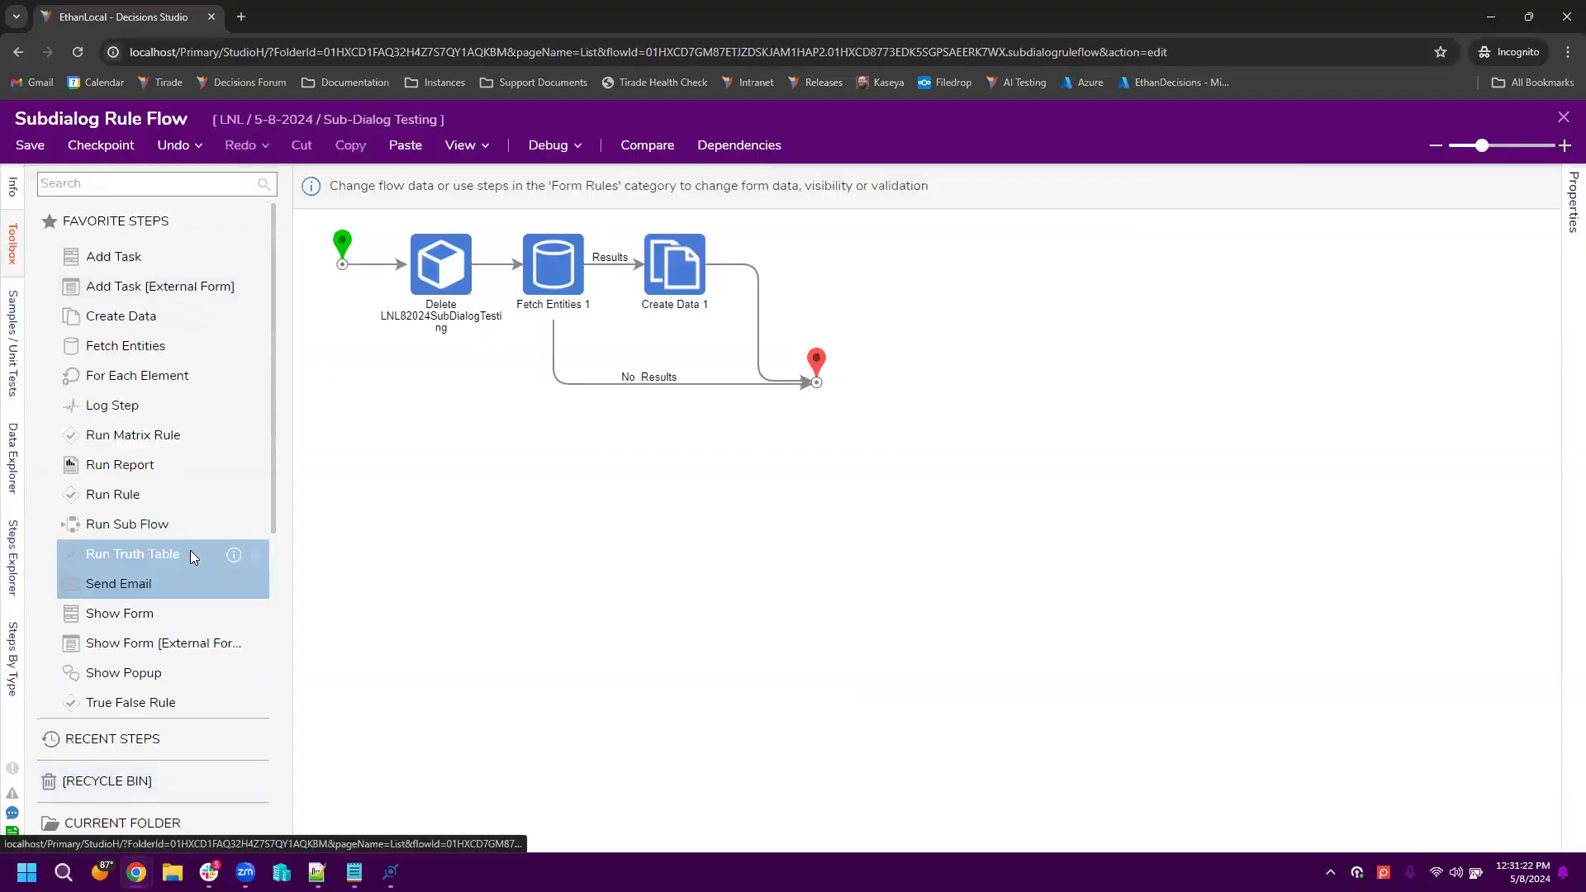
pyautogui.scroll(-7, 190, 556)
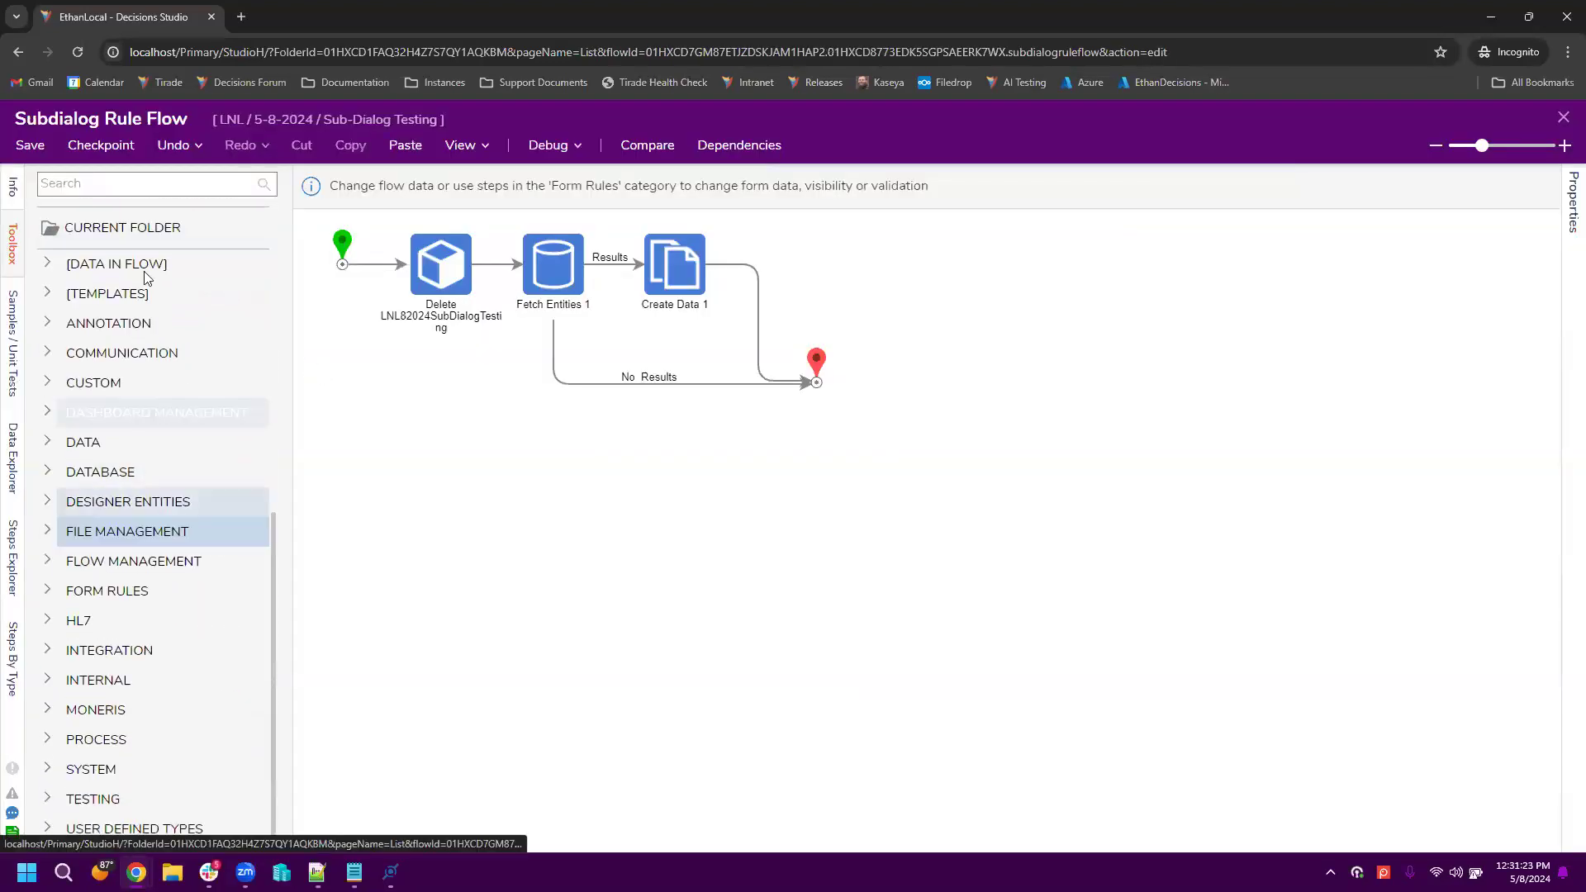
pyautogui.click(178, 600)
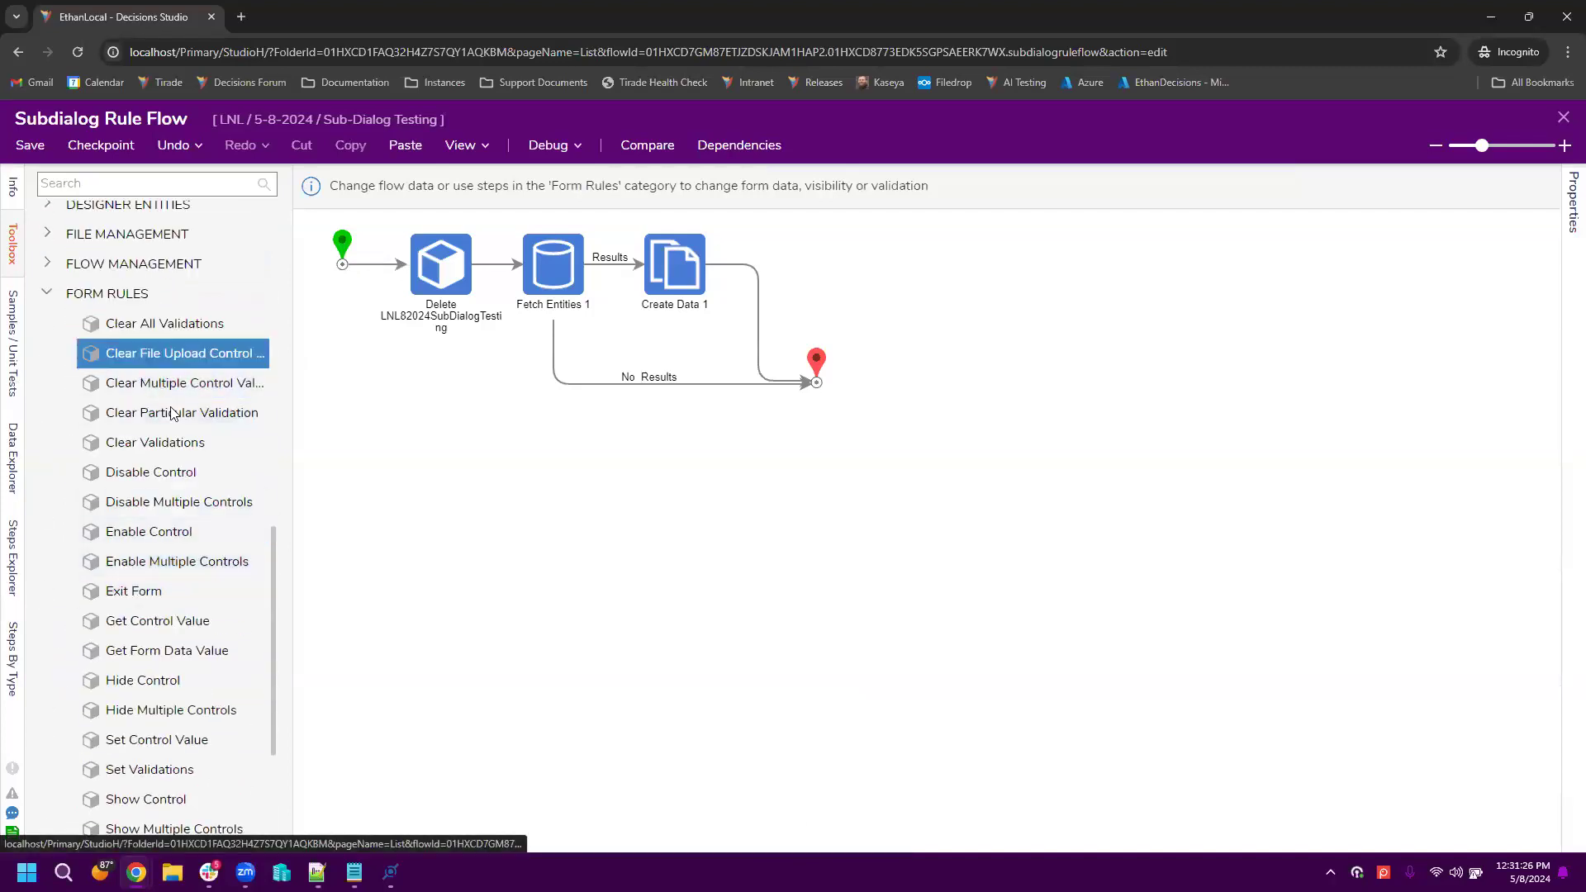
pyautogui.scroll(-2, 174, 421)
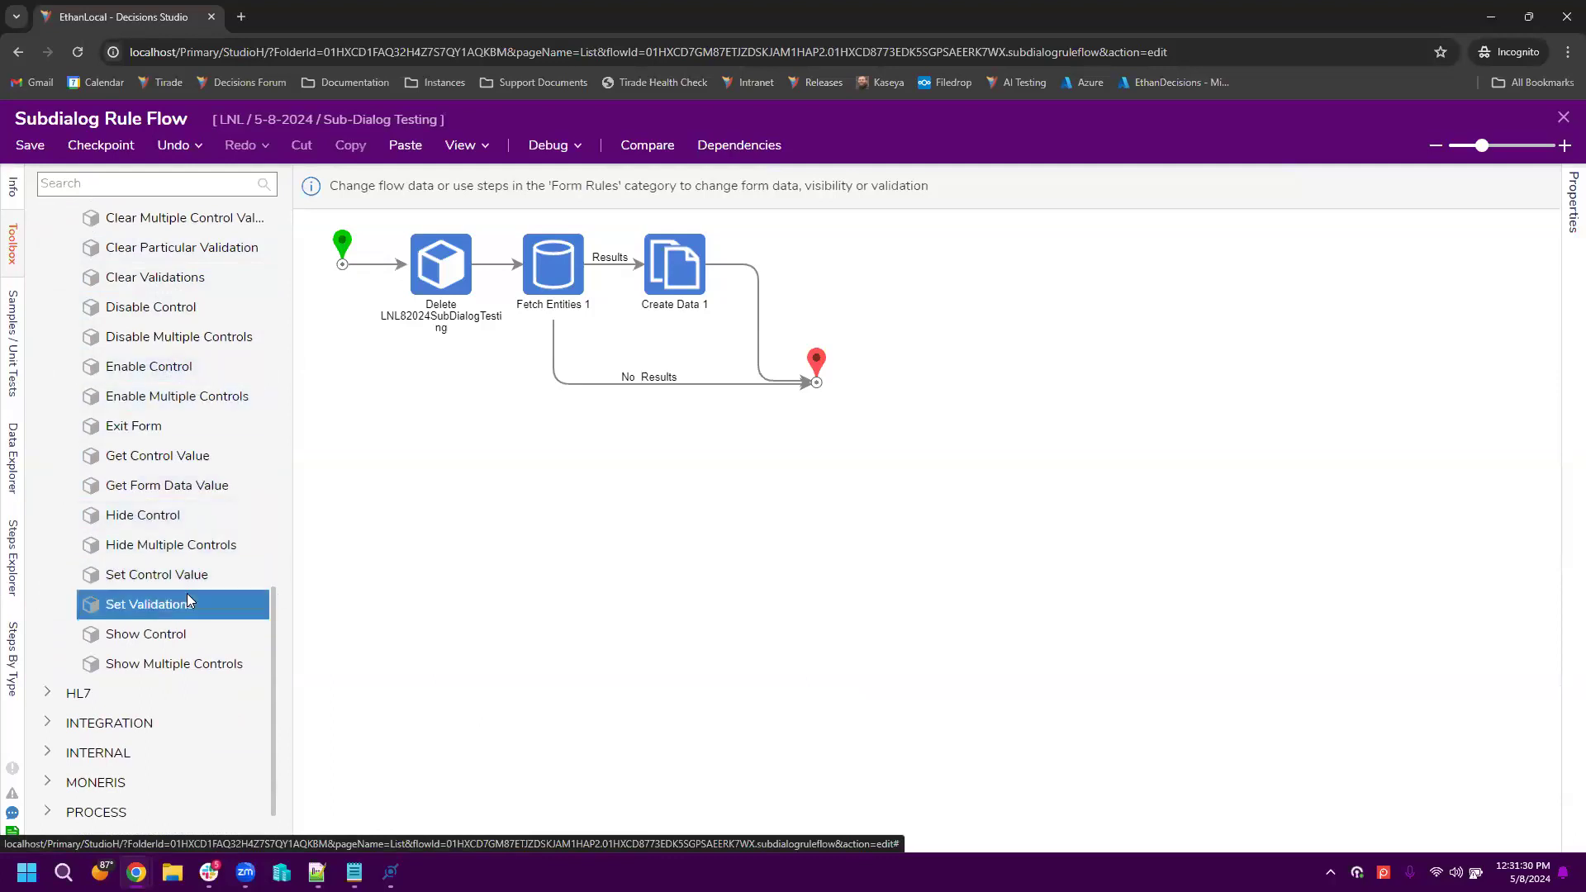
pyautogui.scroll(1, 188, 601)
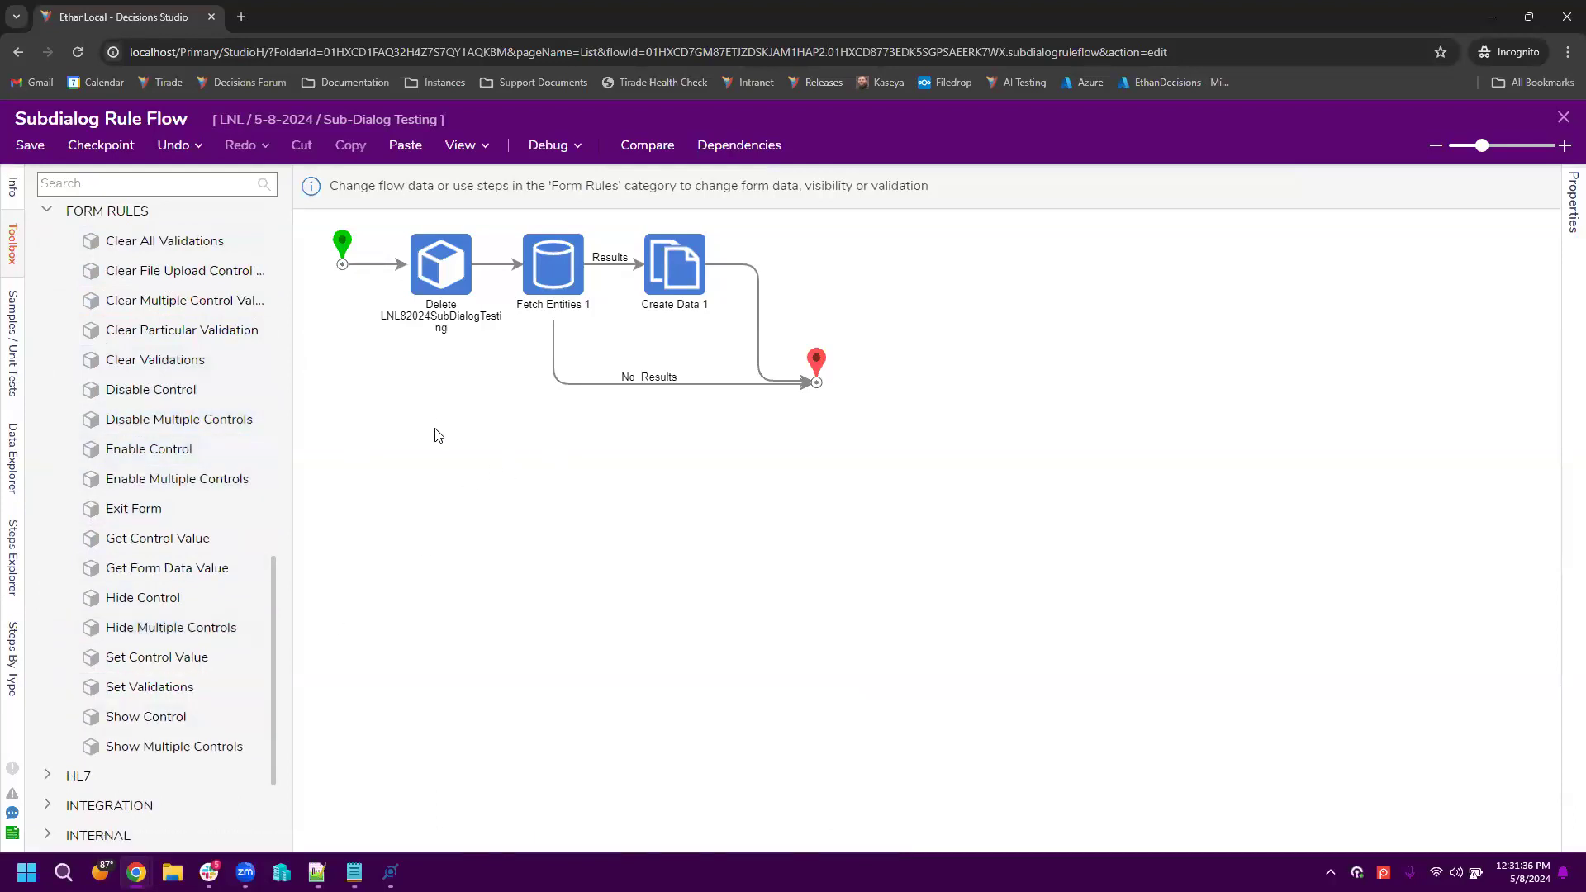
pyautogui.scroll(2, 49, 380)
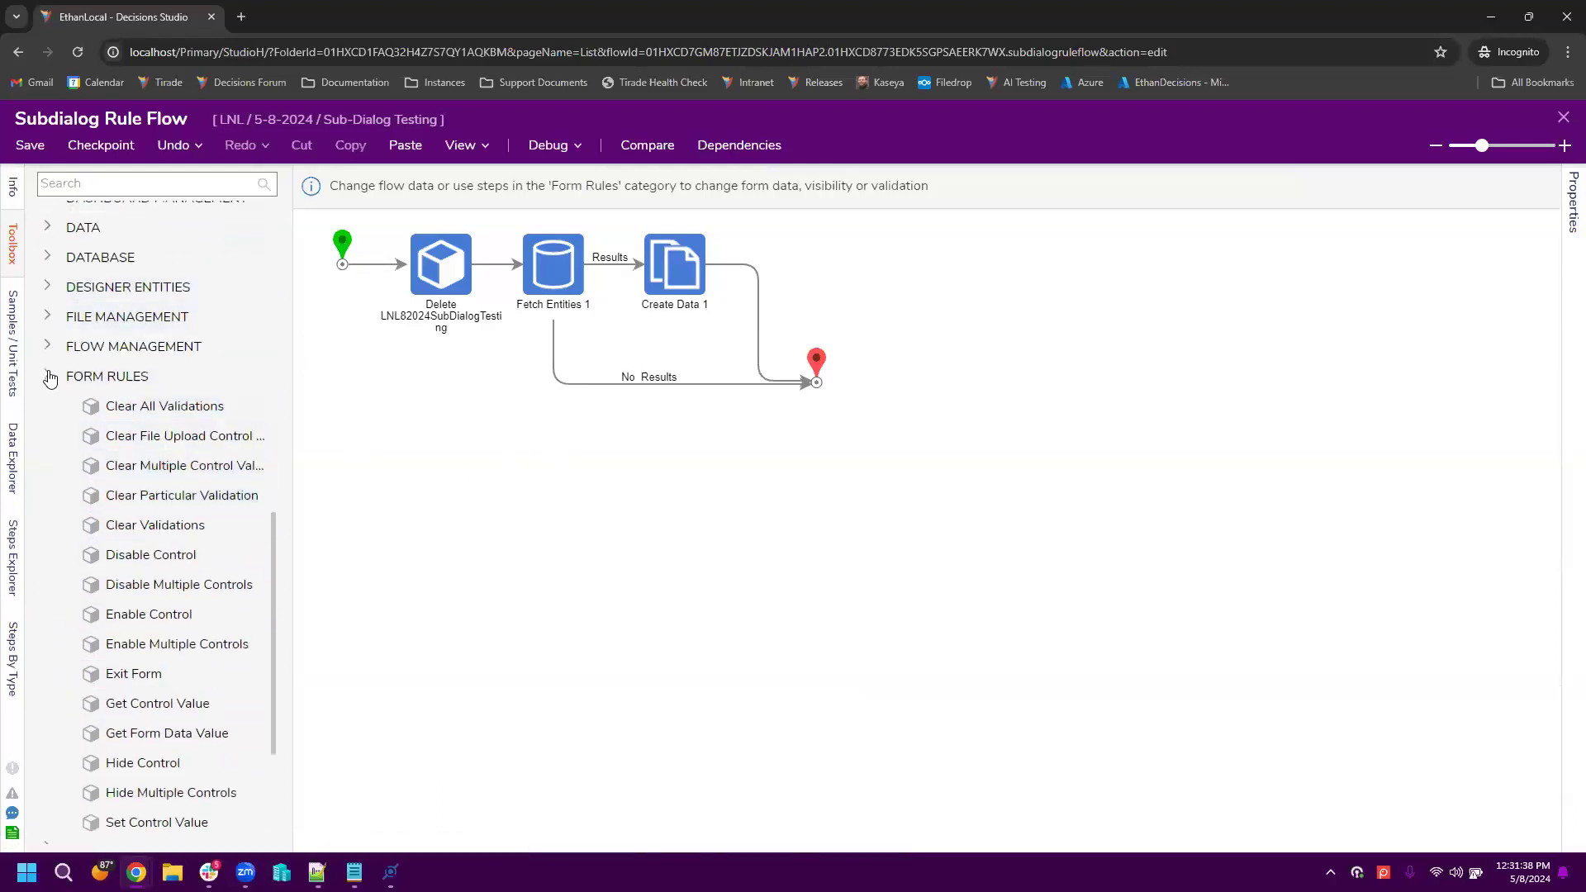
pyautogui.click(48, 377)
pyautogui.scroll(3, 636, 521)
pyautogui.scroll(-3, 874, 355)
# Step: Examine the data path mapped to the Id input of the Delete LNL82024SubDialogTesting step
pyautogui.click(443, 283)
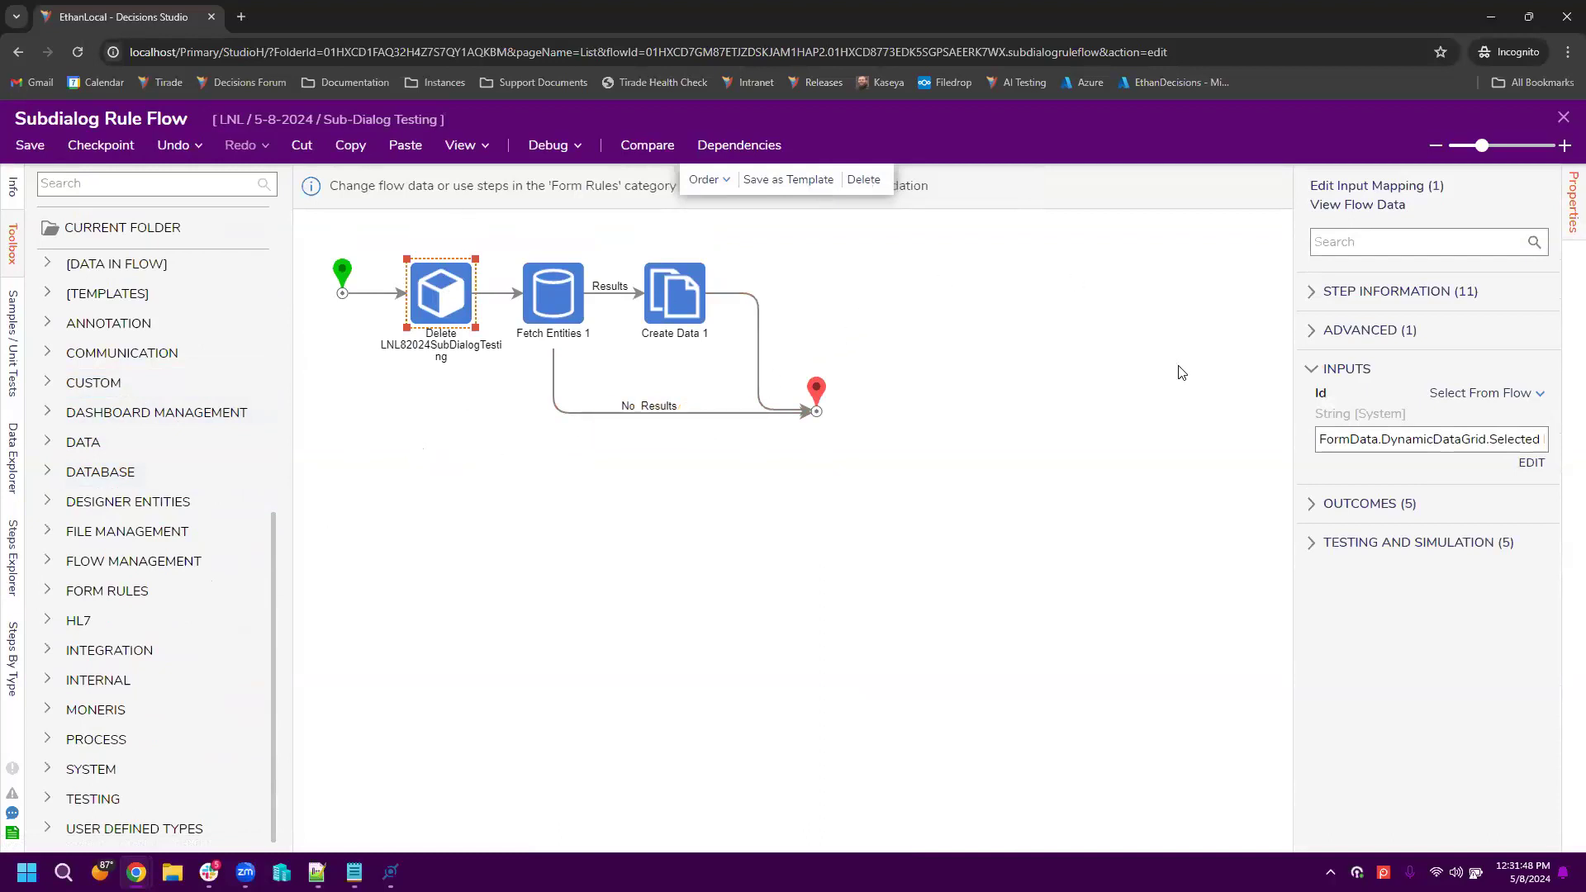
pyautogui.click(1532, 464)
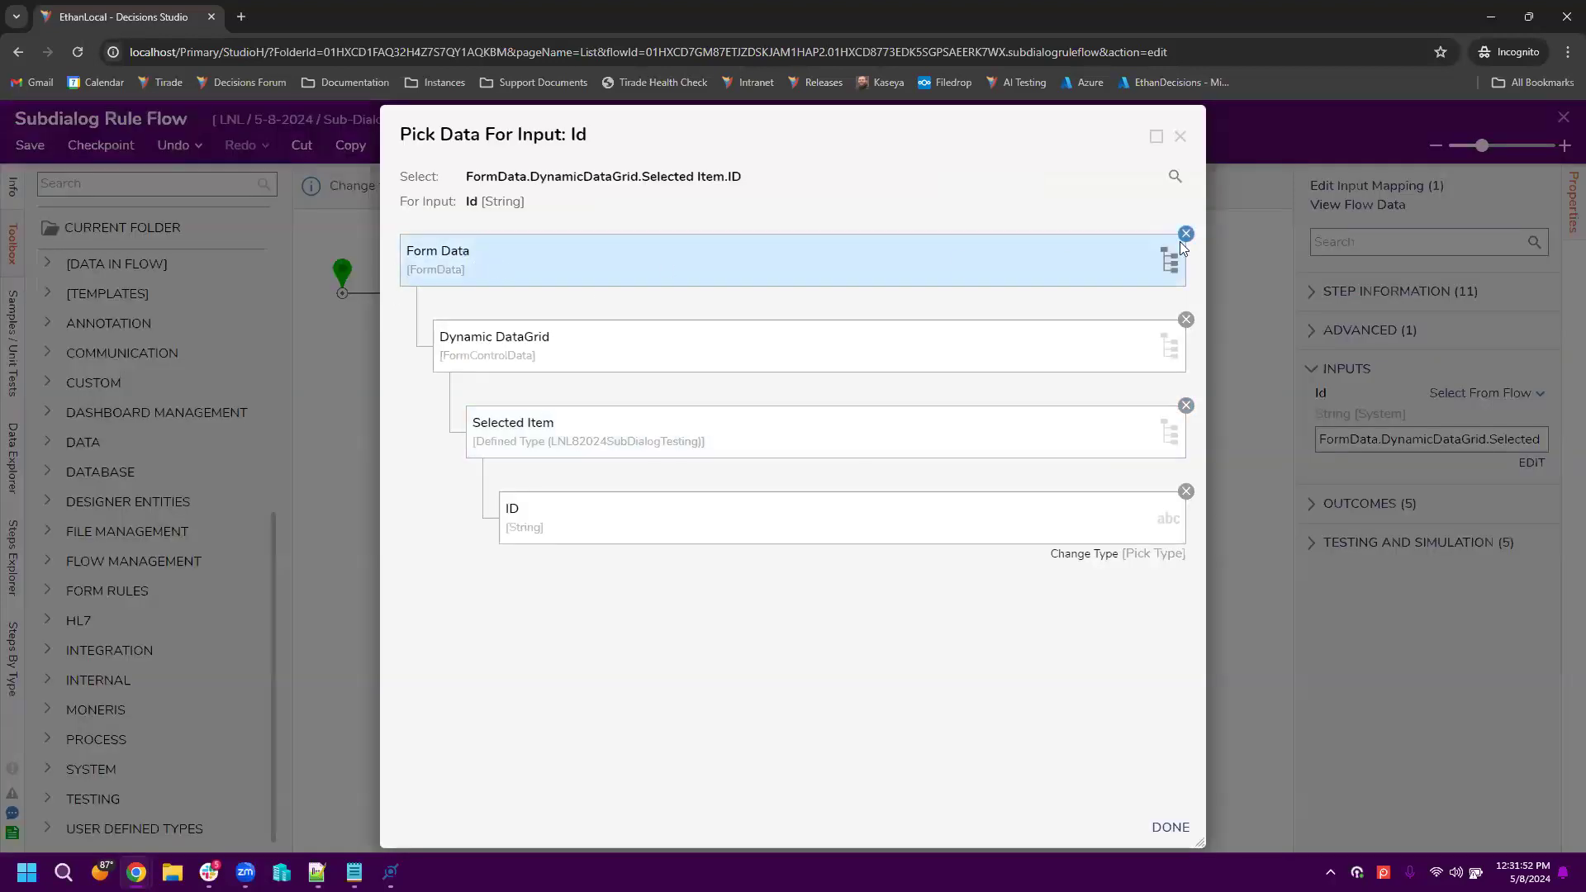
pyautogui.click(1180, 136)
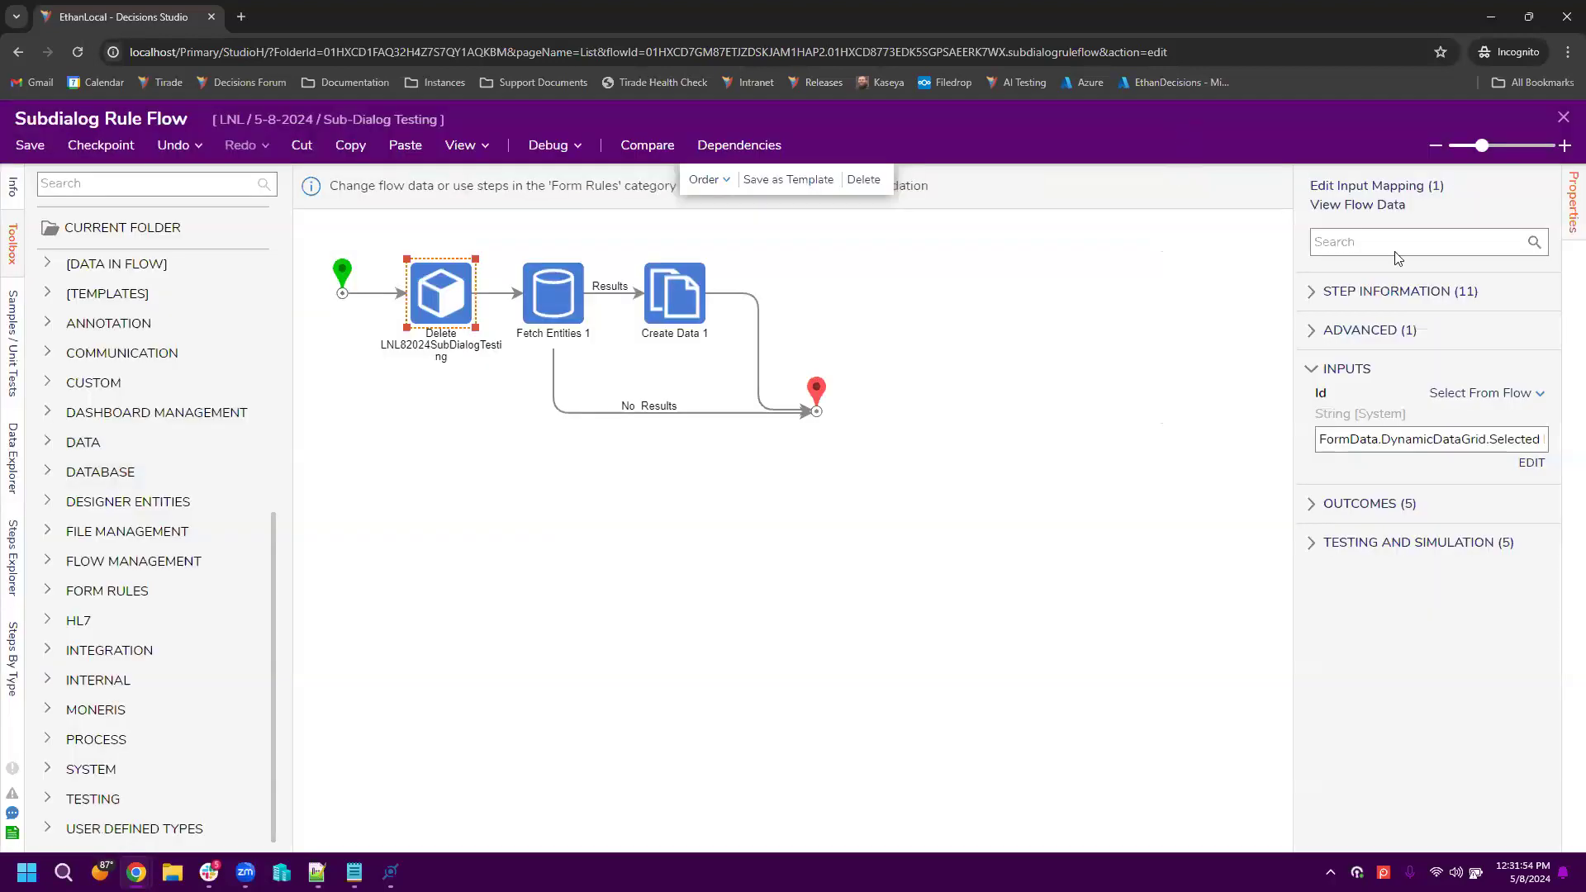
pyautogui.click(1533, 465)
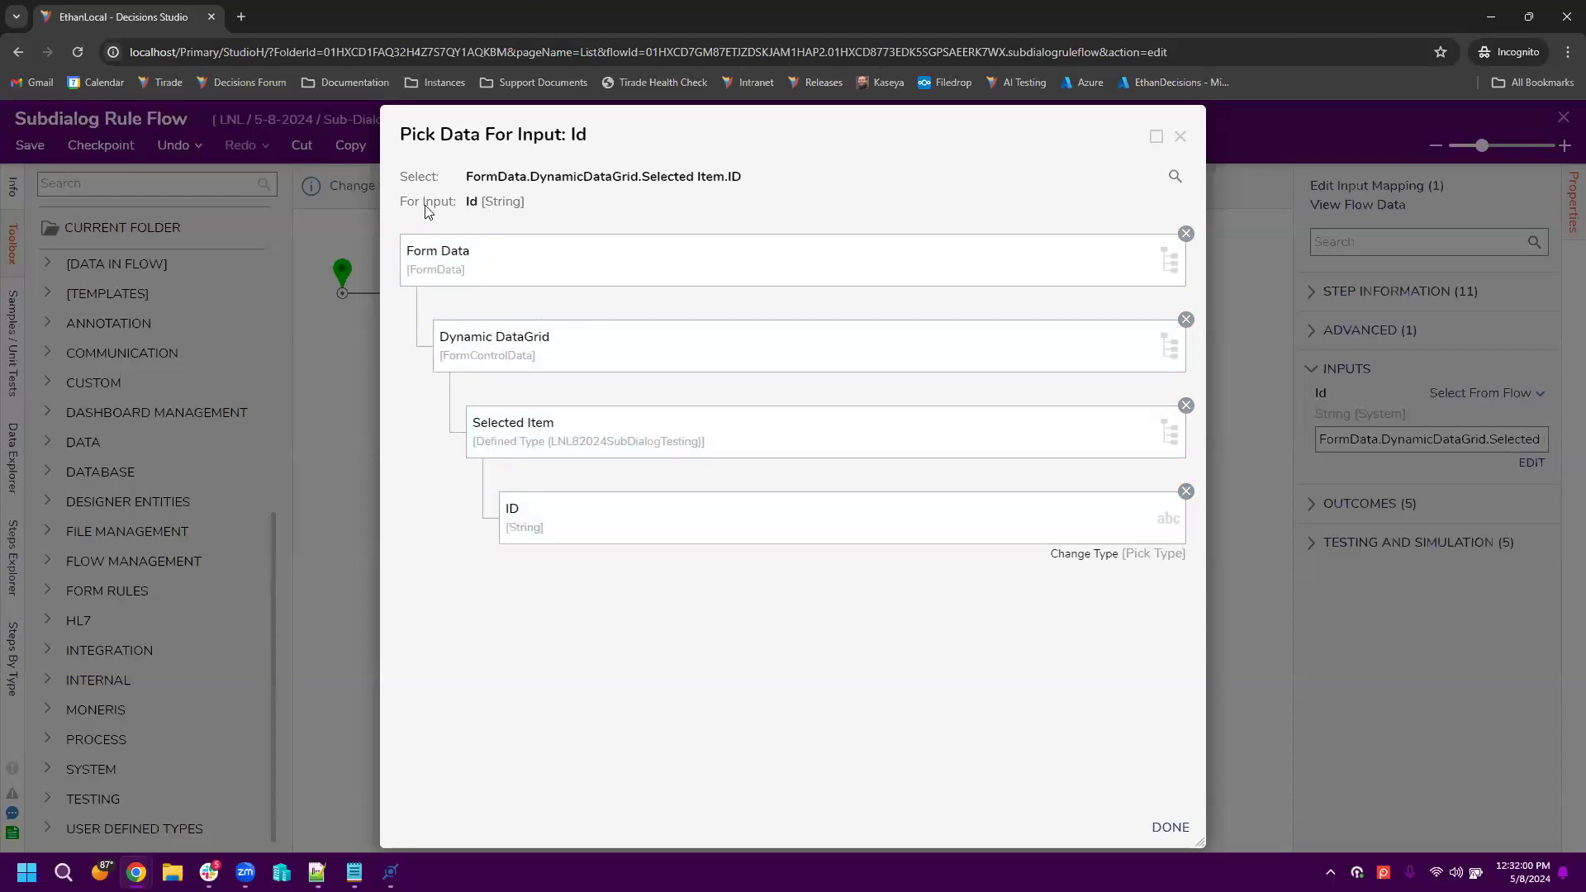
pyautogui.click(1216, 150)
# Step: Examine the entity fetch definition and remaining properties of the Fetch Entities 1 step
pyautogui.click(555, 283)
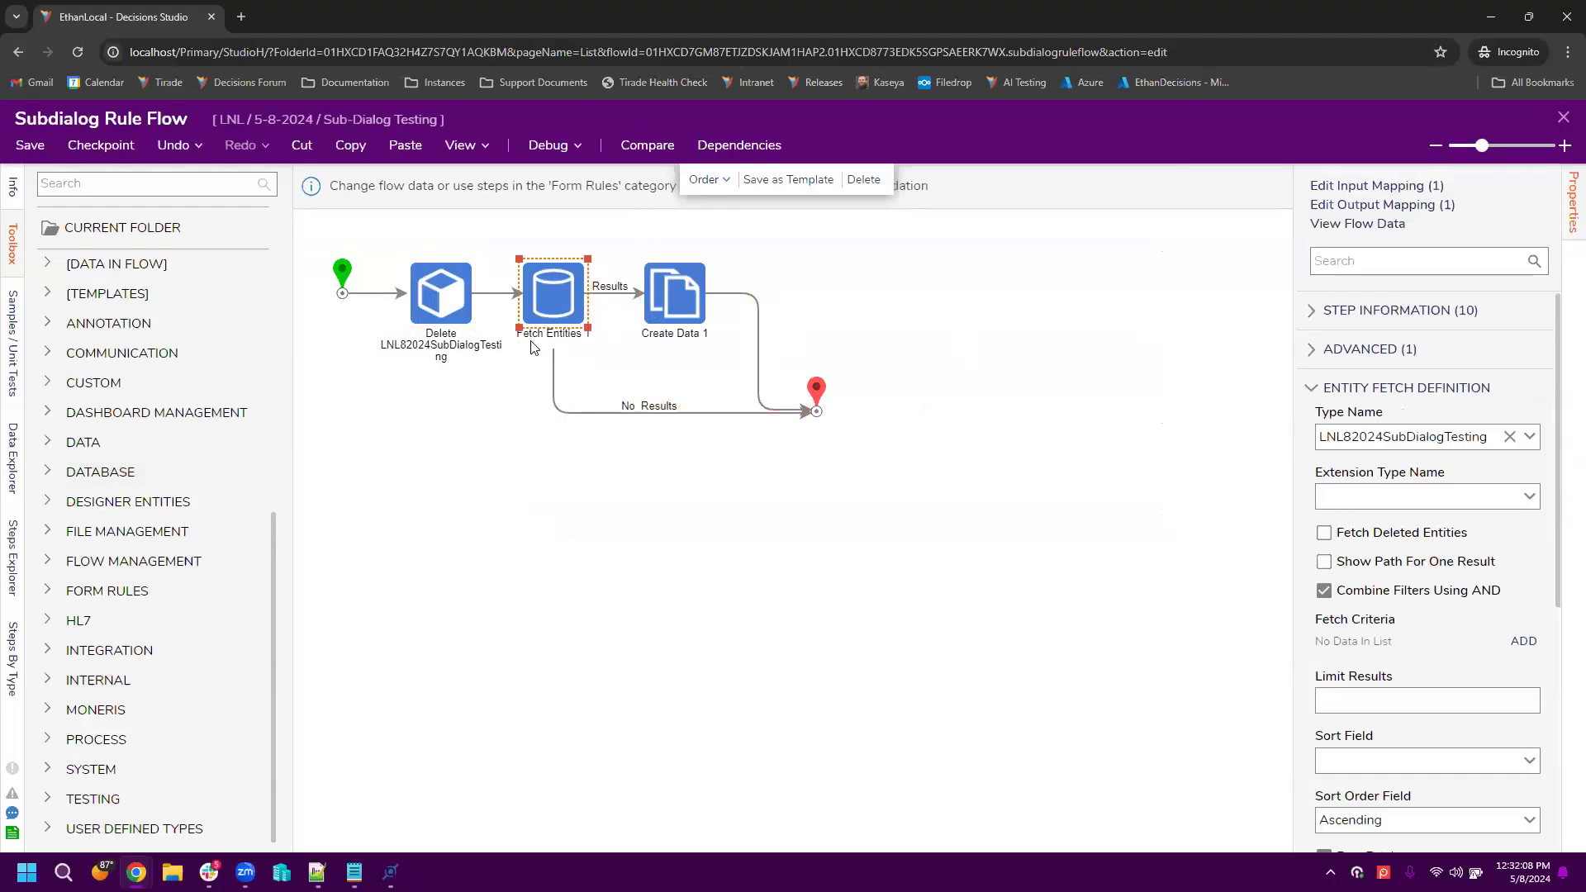
pyautogui.scroll(-4, 1416, 584)
pyautogui.scroll(4, 1415, 584)
# Step: Review the Create Data 1 step's input and output mappings and its Data to Create definition
pyautogui.click(675, 295)
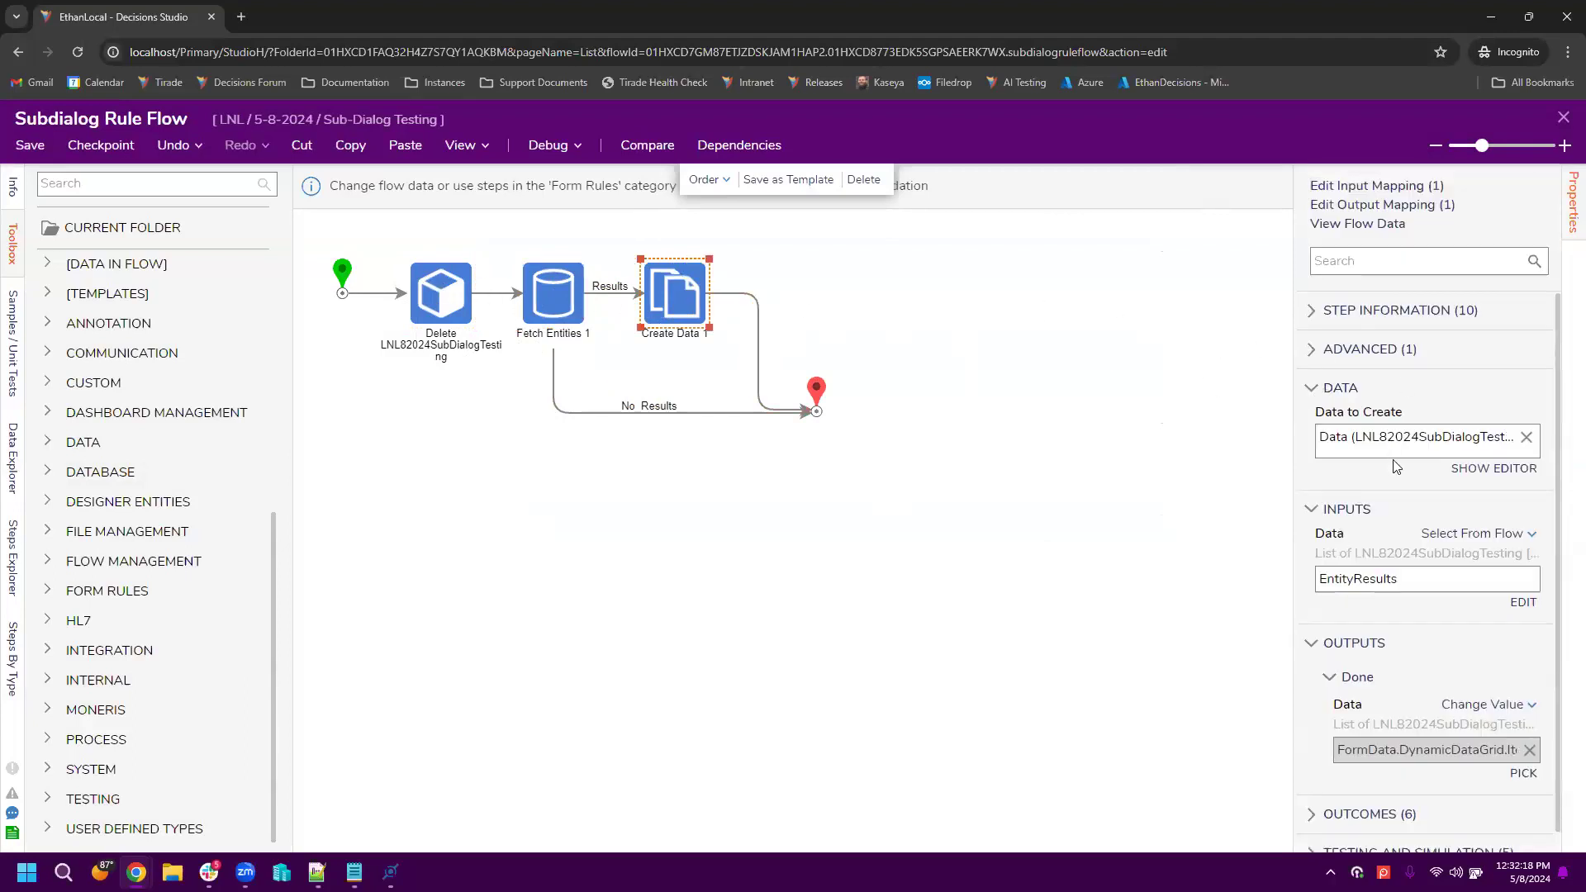
pyautogui.scroll(-1, 1462, 456)
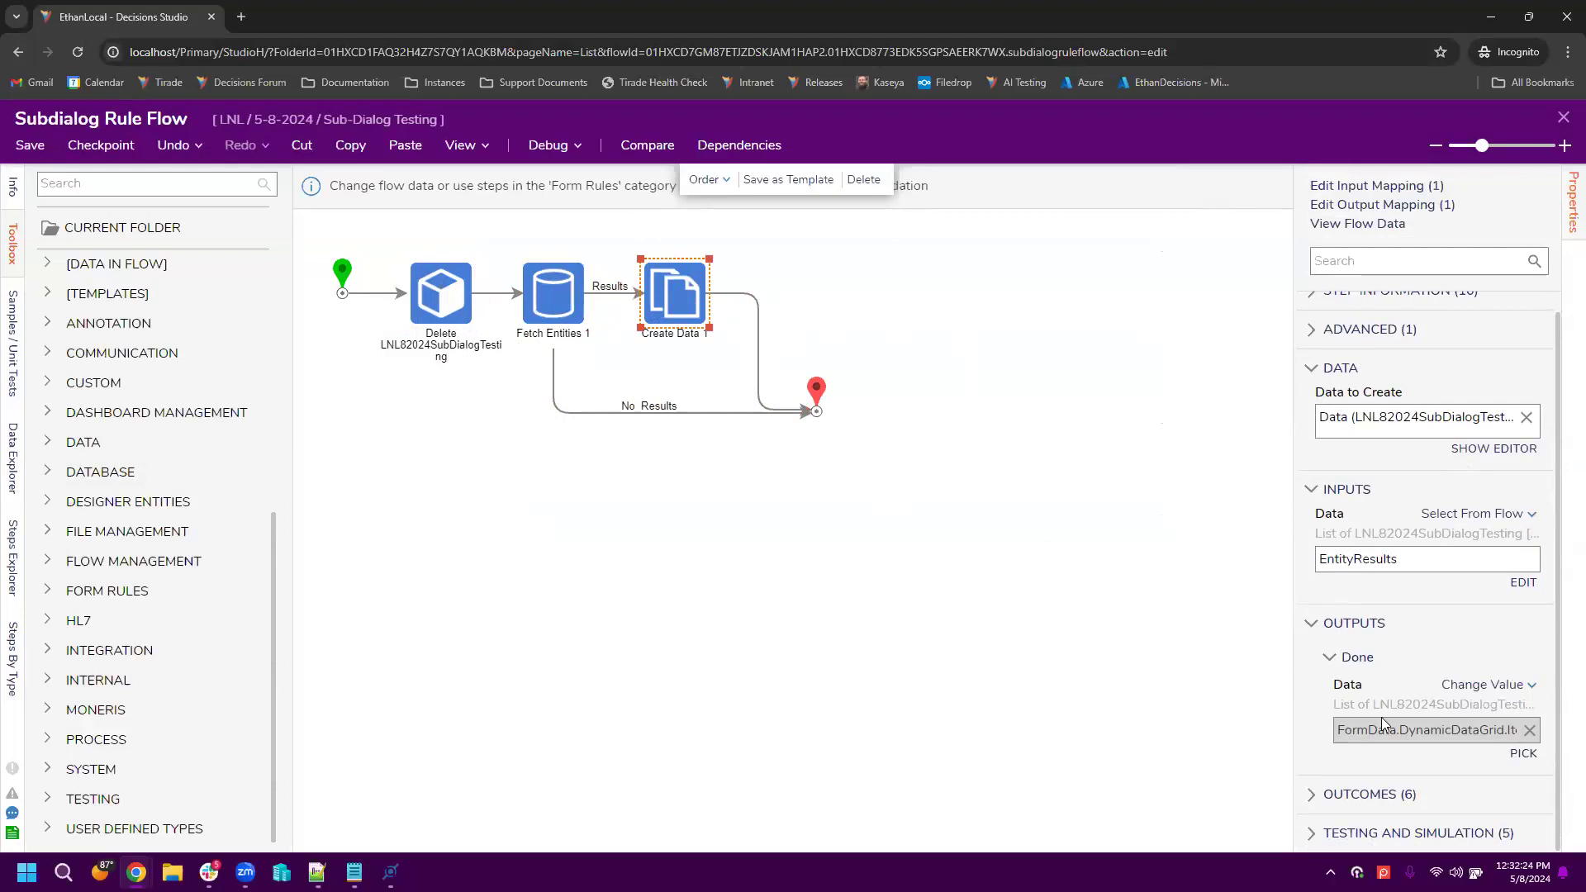
pyautogui.click(1491, 448)
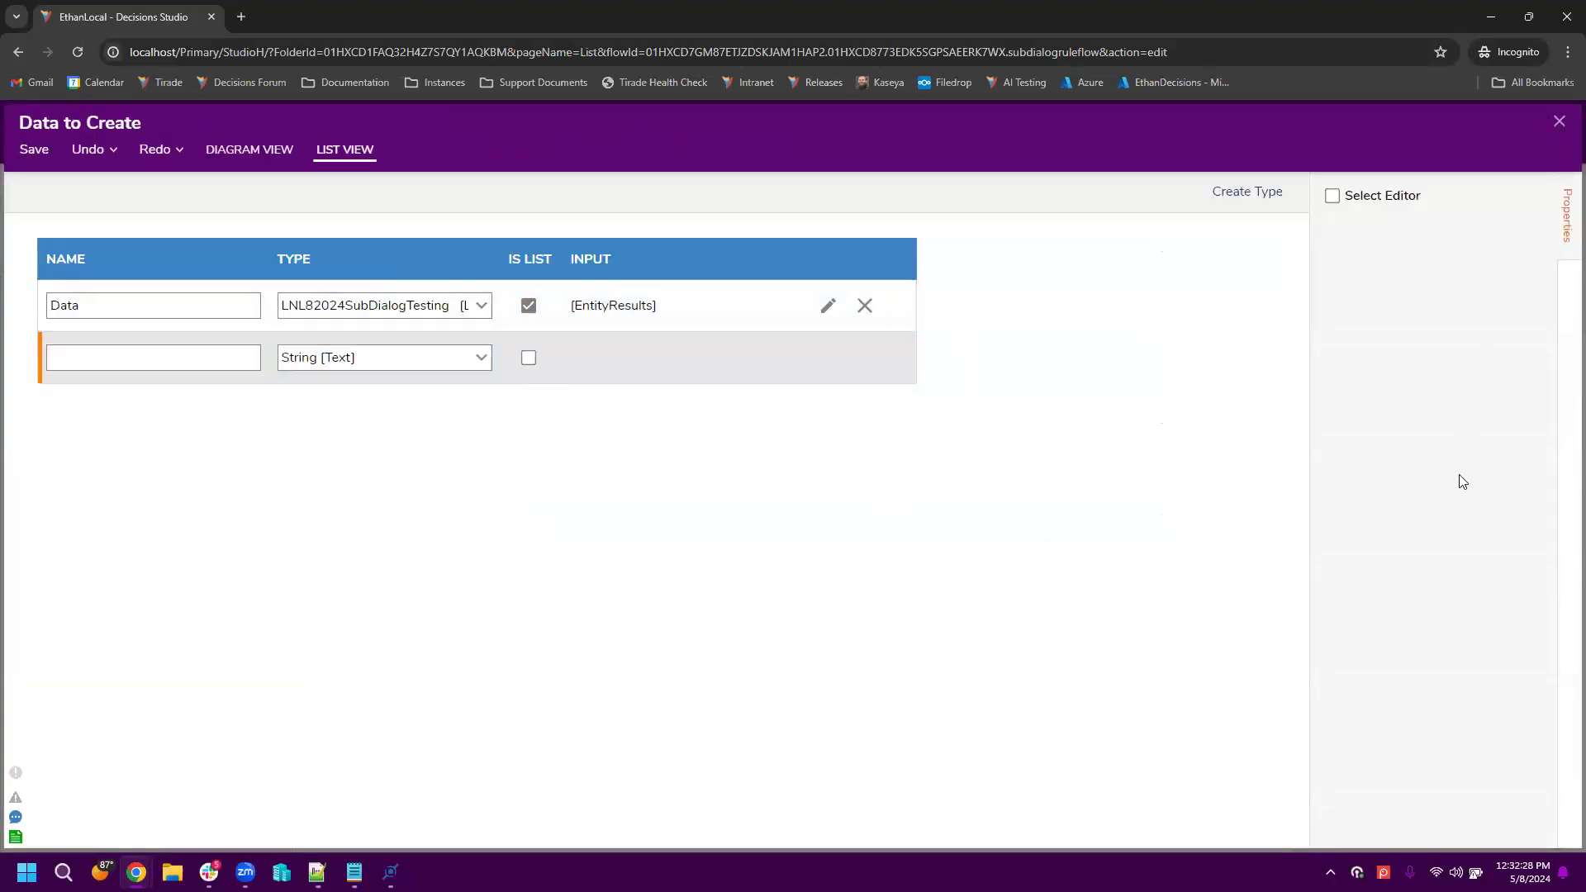
pyautogui.click(1559, 124)
# Step: Browse Create Data 1's output data choices down to Item Source under Form Data and Dynamic DataGrid, and close the picker without applying a choice
pyautogui.click(1522, 754)
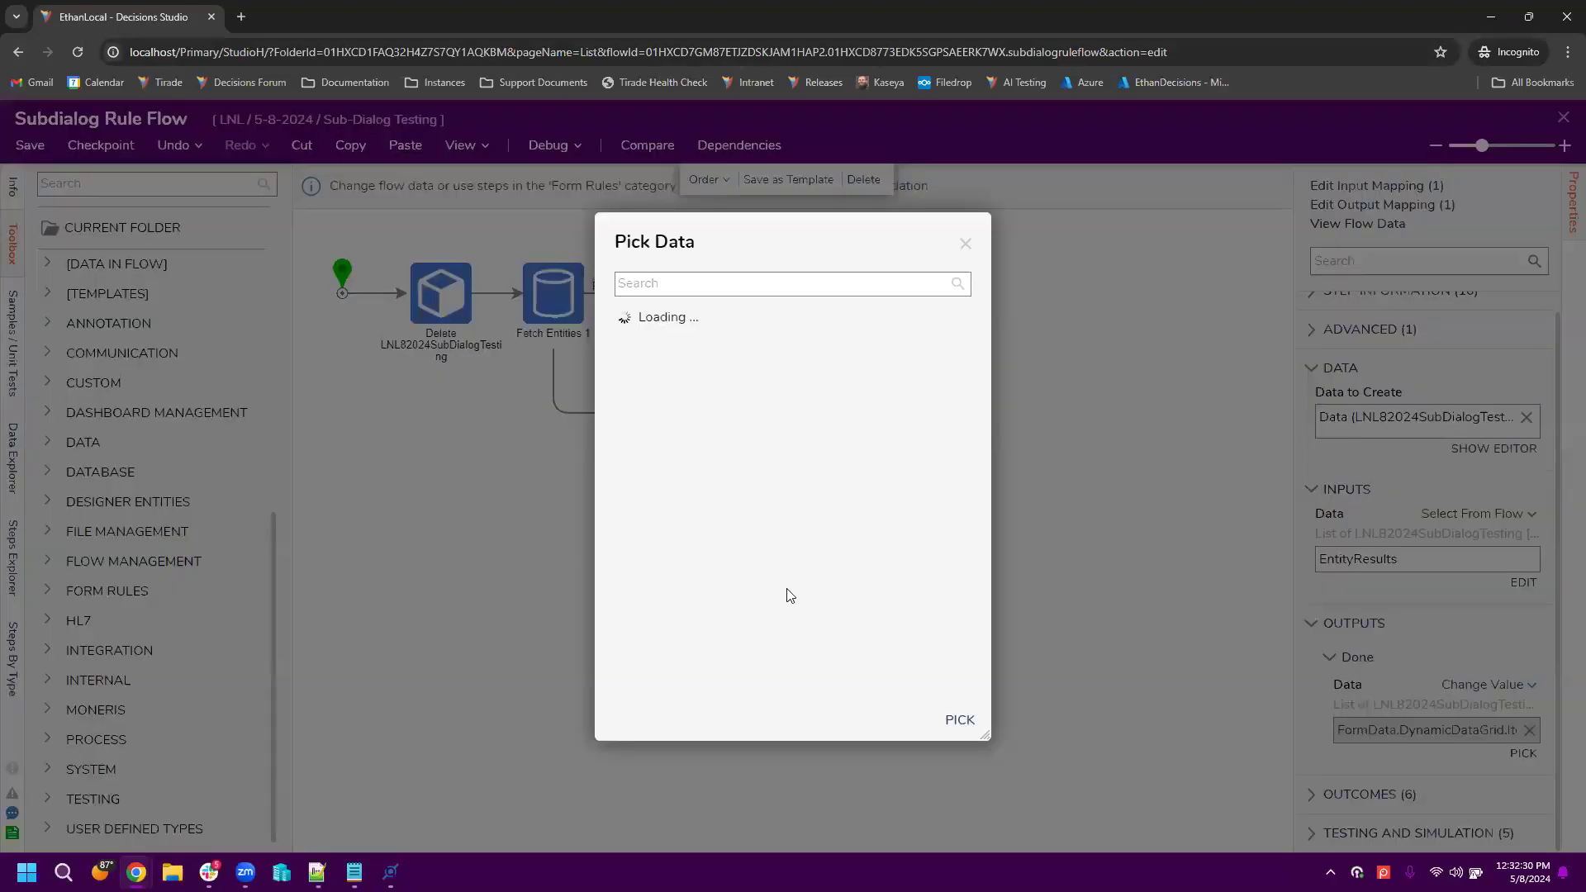
pyautogui.click(625, 317)
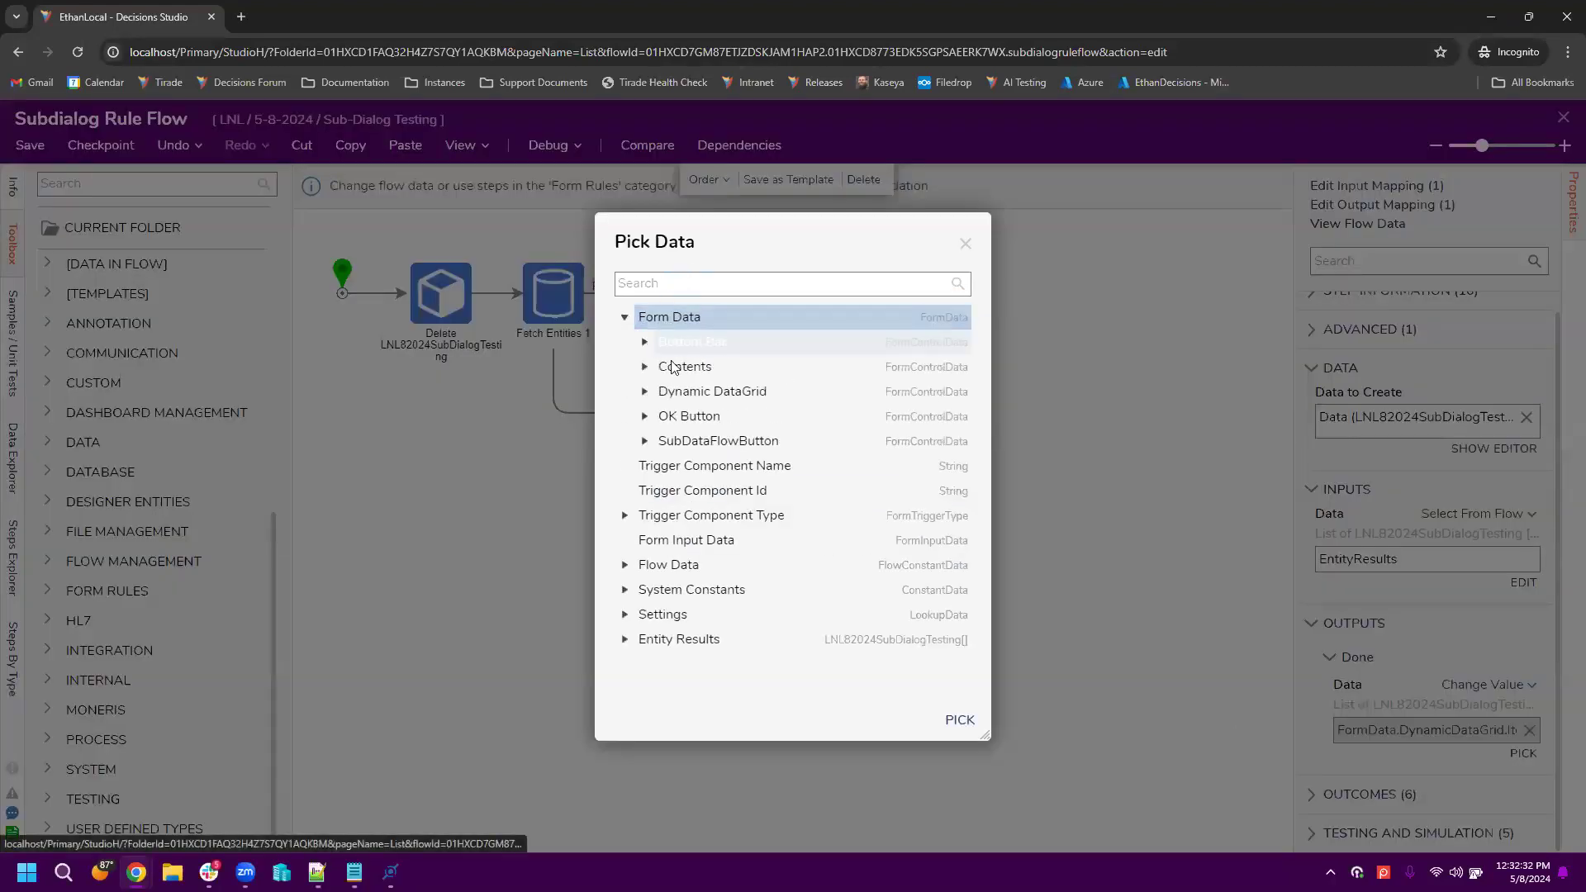
pyautogui.click(645, 392)
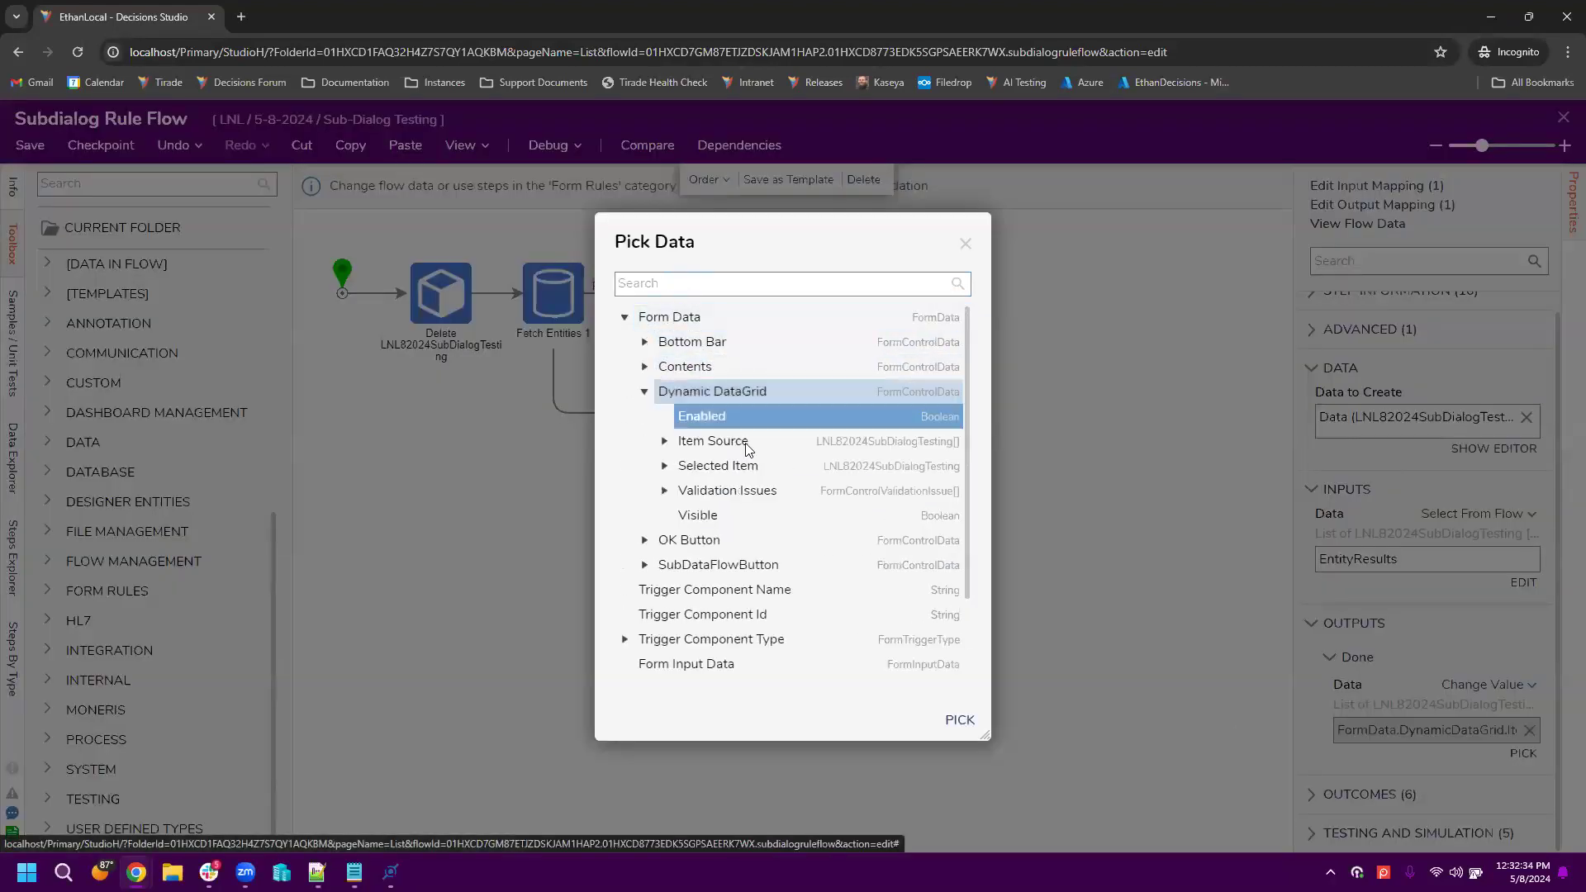
pyautogui.click(773, 441)
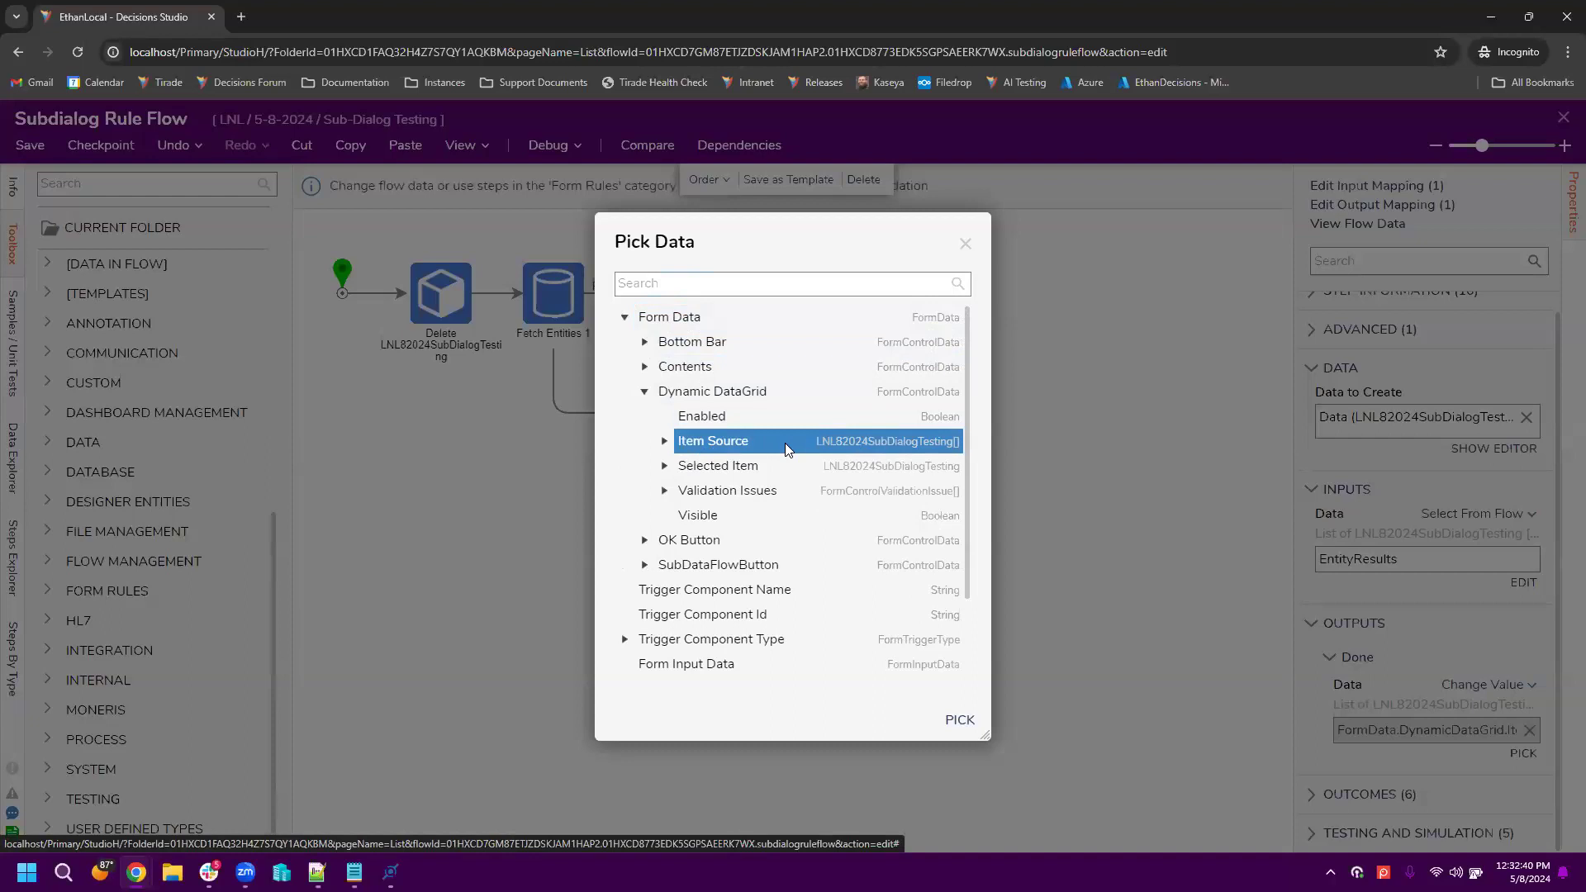
pyautogui.click(964, 246)
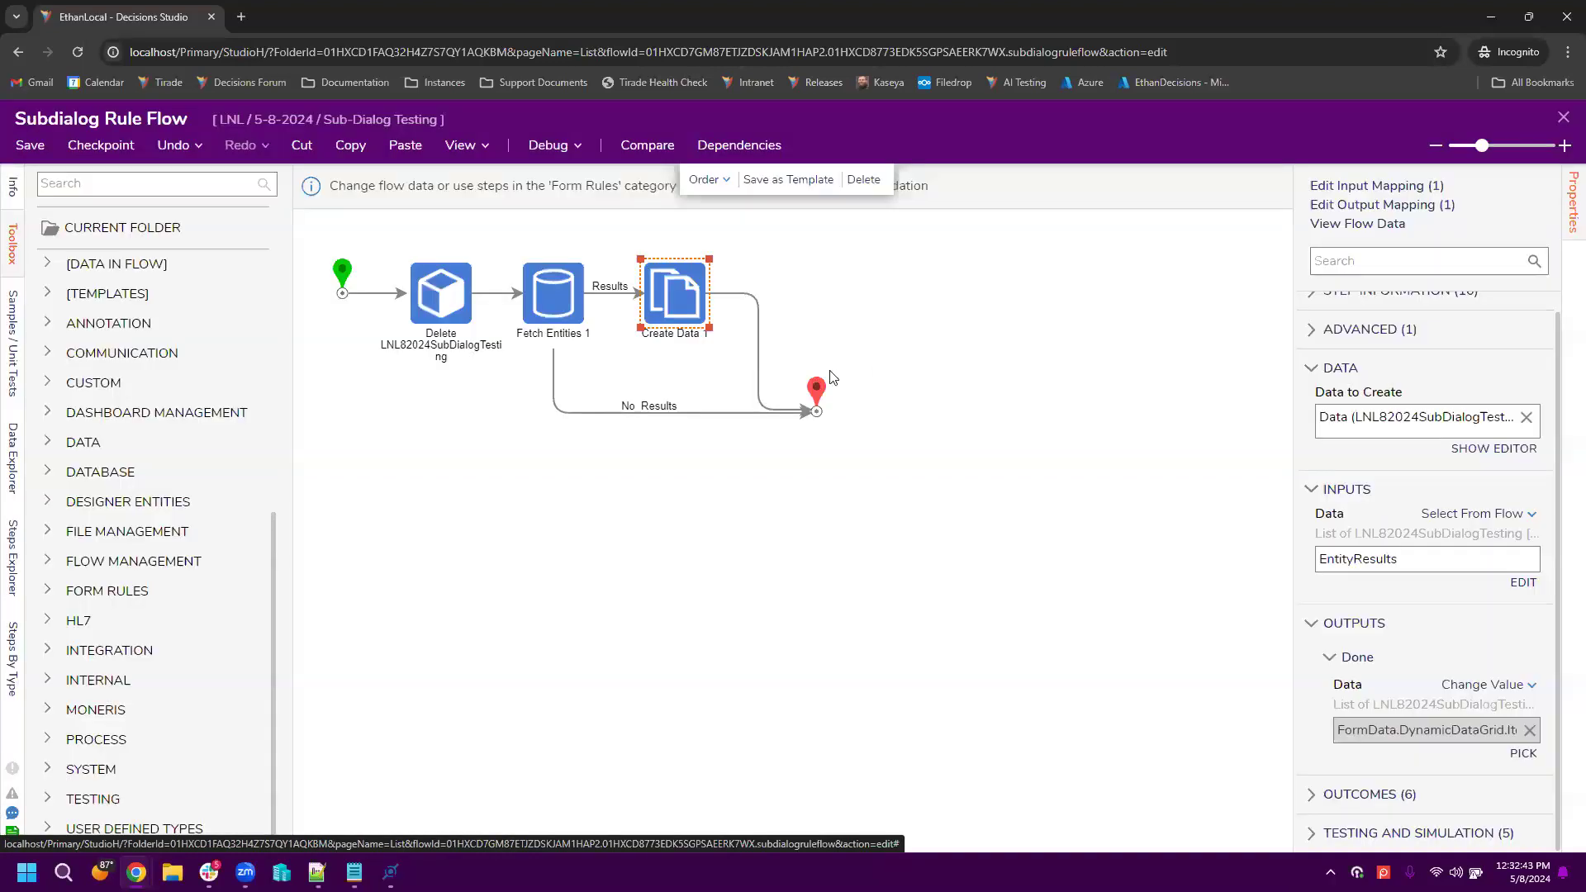
# Step: Close the subdialog rule flow, leave Data Grid Form without saving, and start a debug run of Data Grid Flow
pyautogui.click(1564, 118)
pyautogui.click(692, 182)
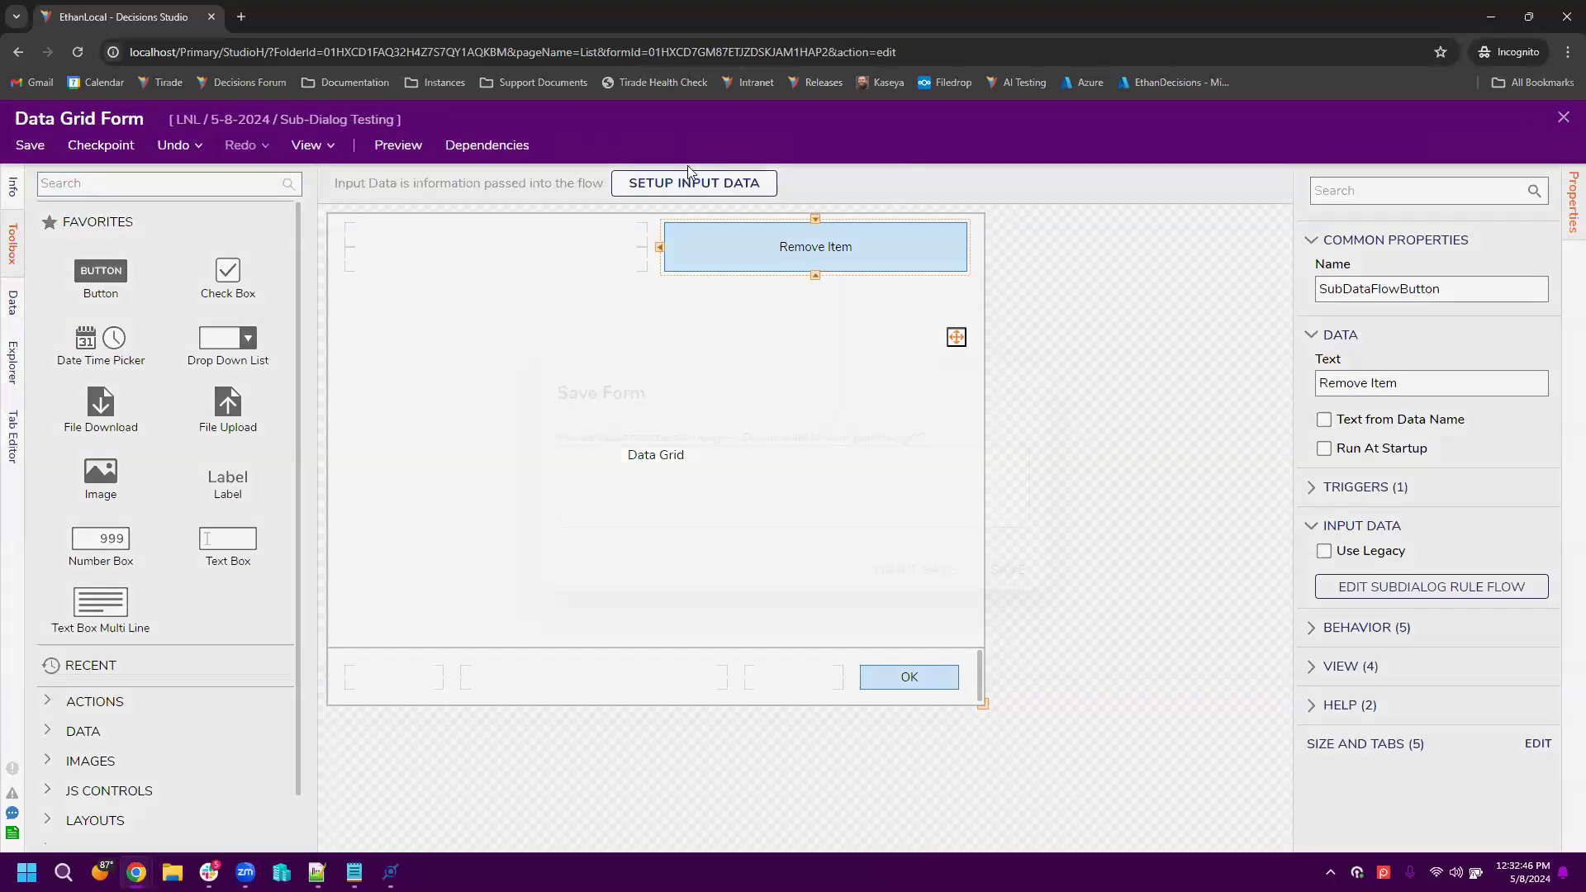
pyautogui.click(934, 570)
pyautogui.click(592, 188)
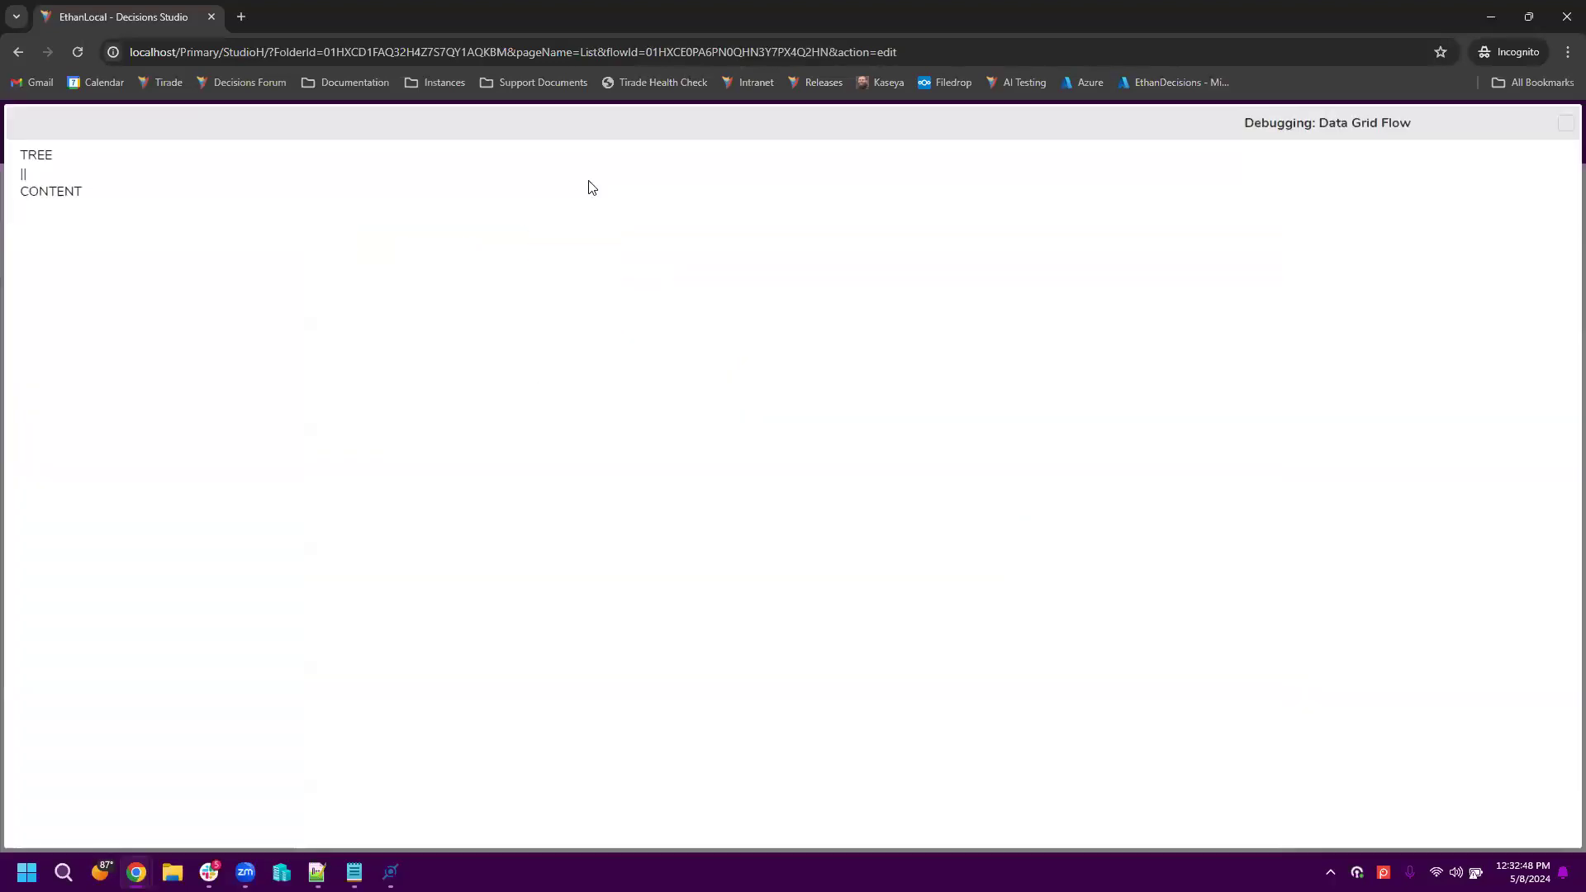
pyautogui.click(787, 408)
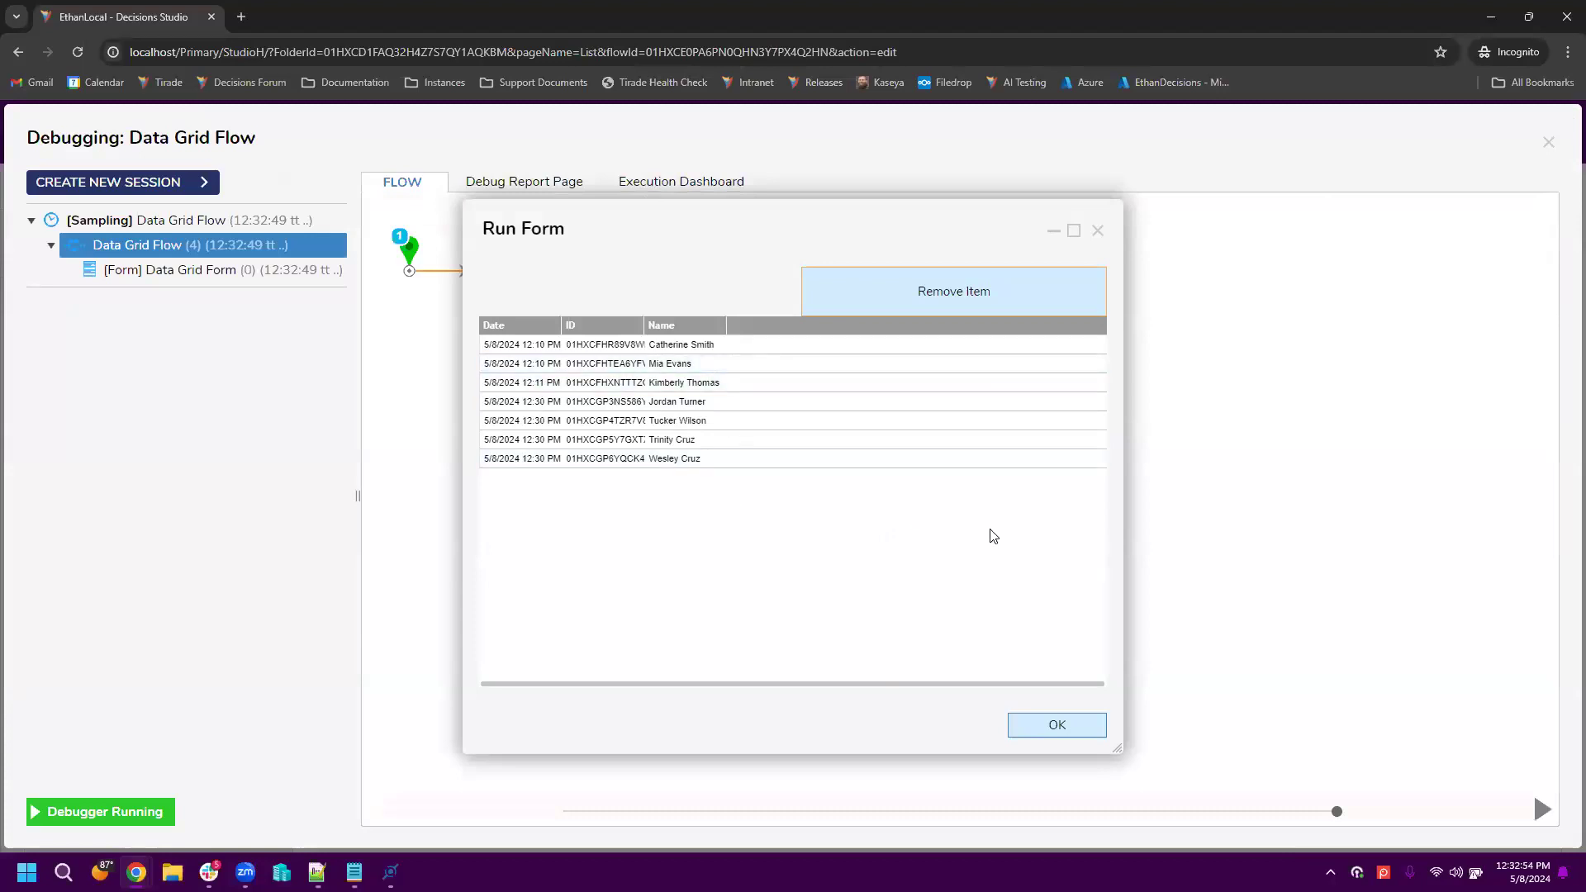
# Step: Remove the third record from the grid in the running form, inspect the executed Subdialog Rule Flow, and close the debugger
pyautogui.click(859, 385)
pyautogui.click(975, 297)
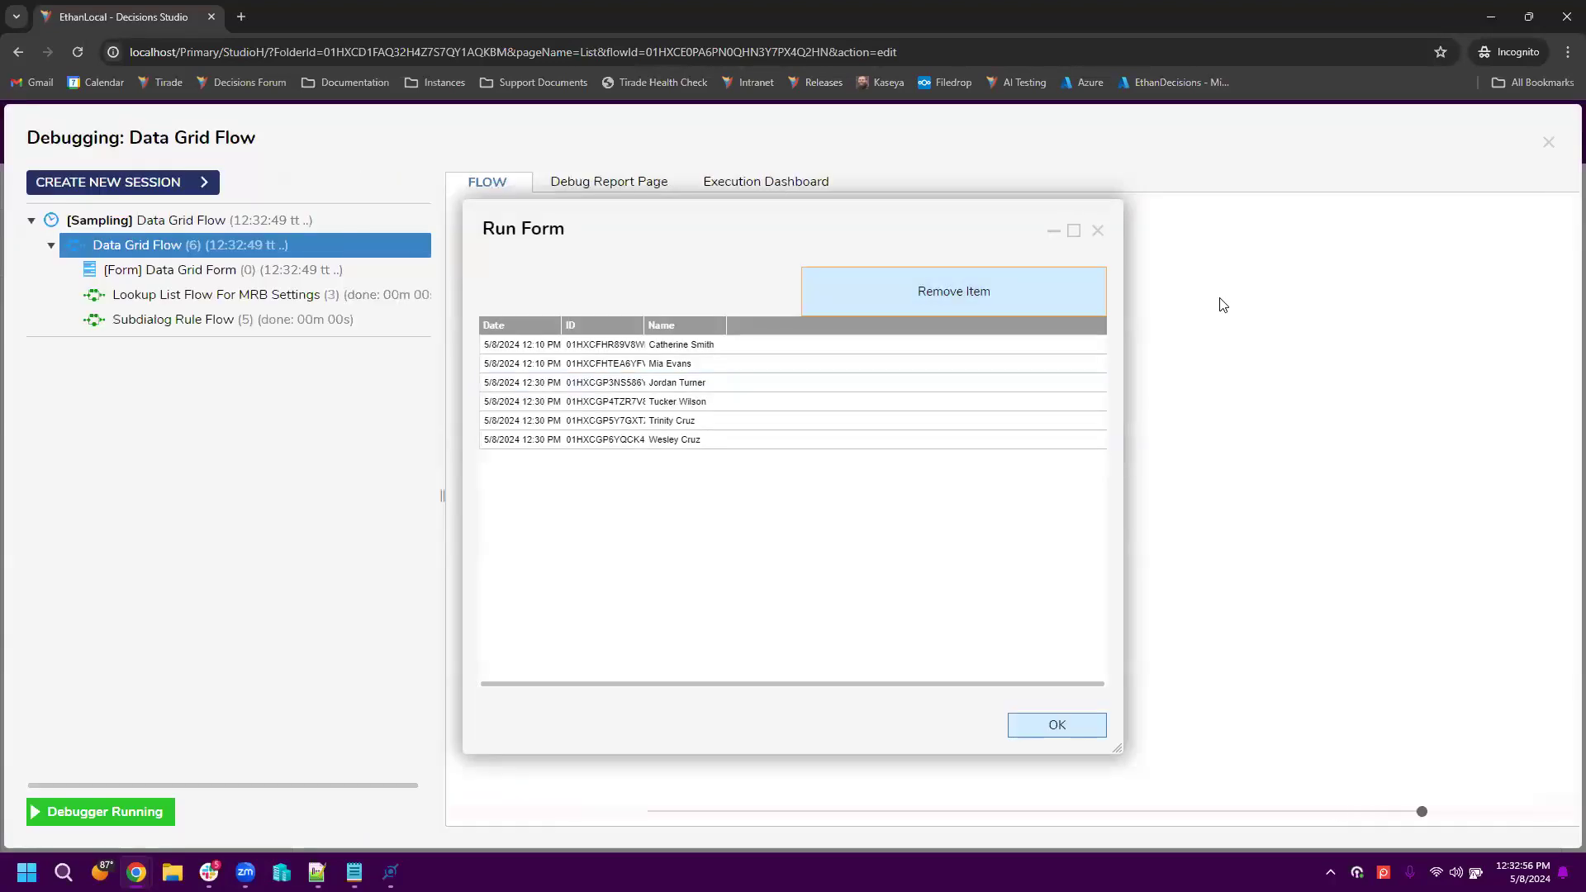
pyautogui.click(1046, 231)
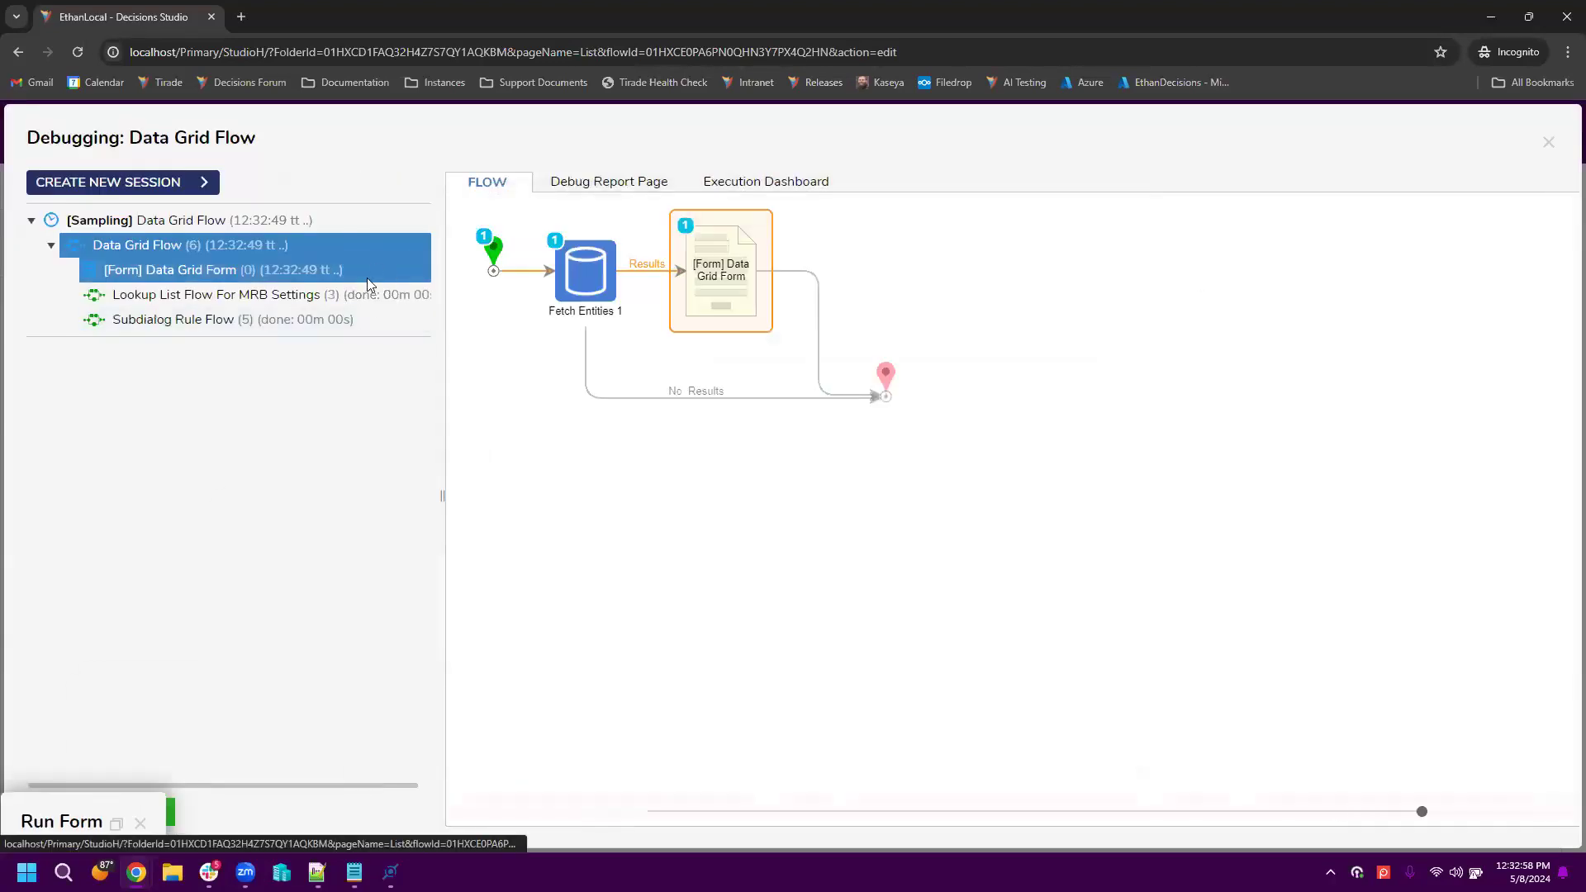
pyautogui.click(368, 316)
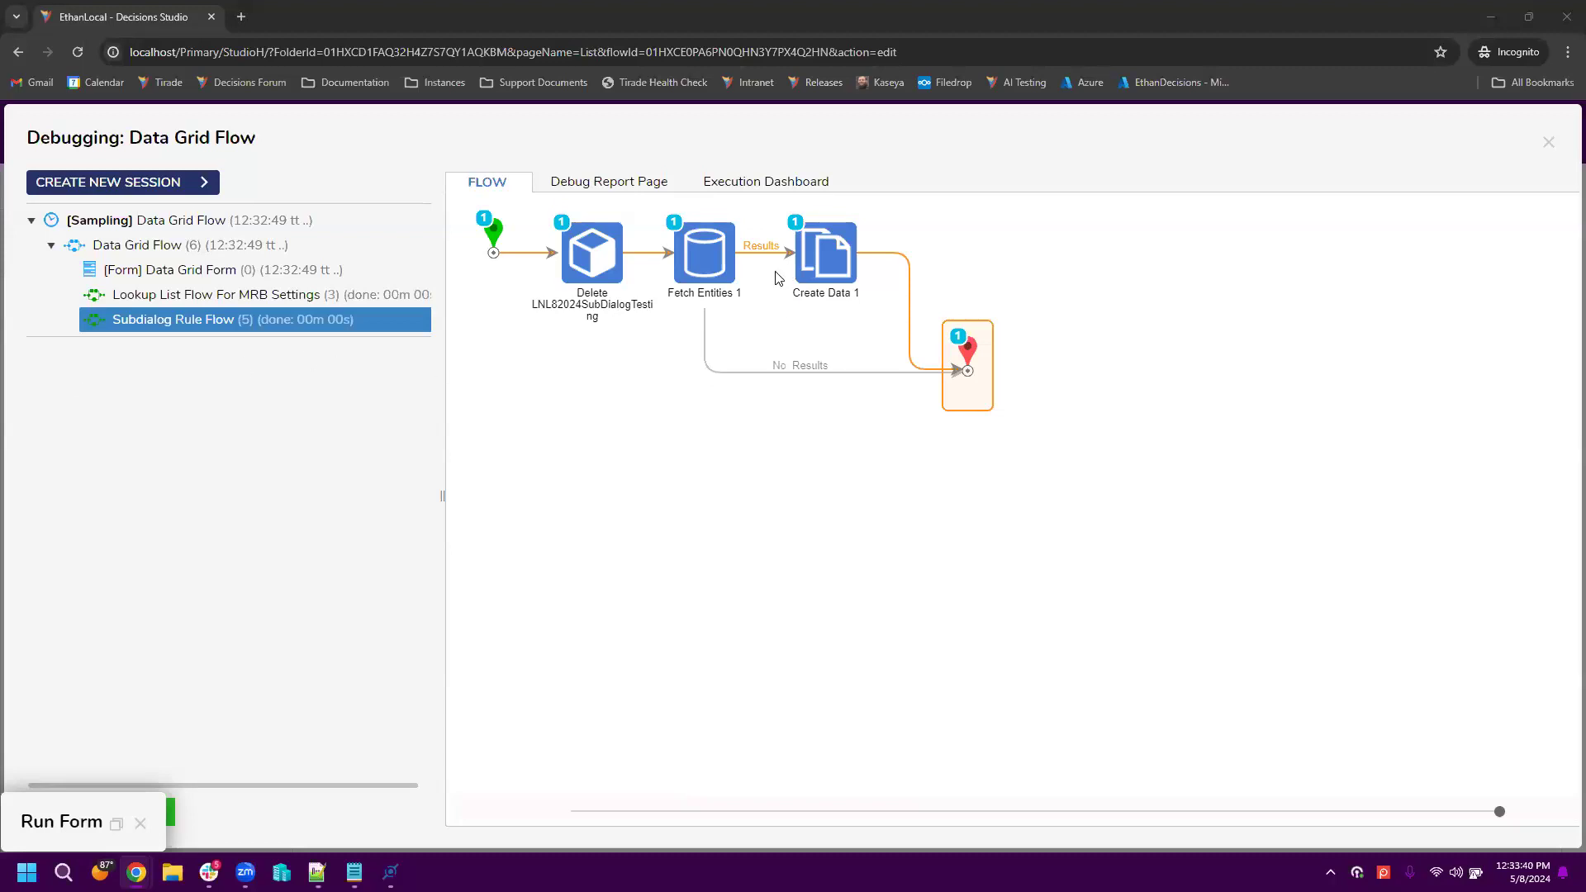
pyautogui.click(1548, 143)
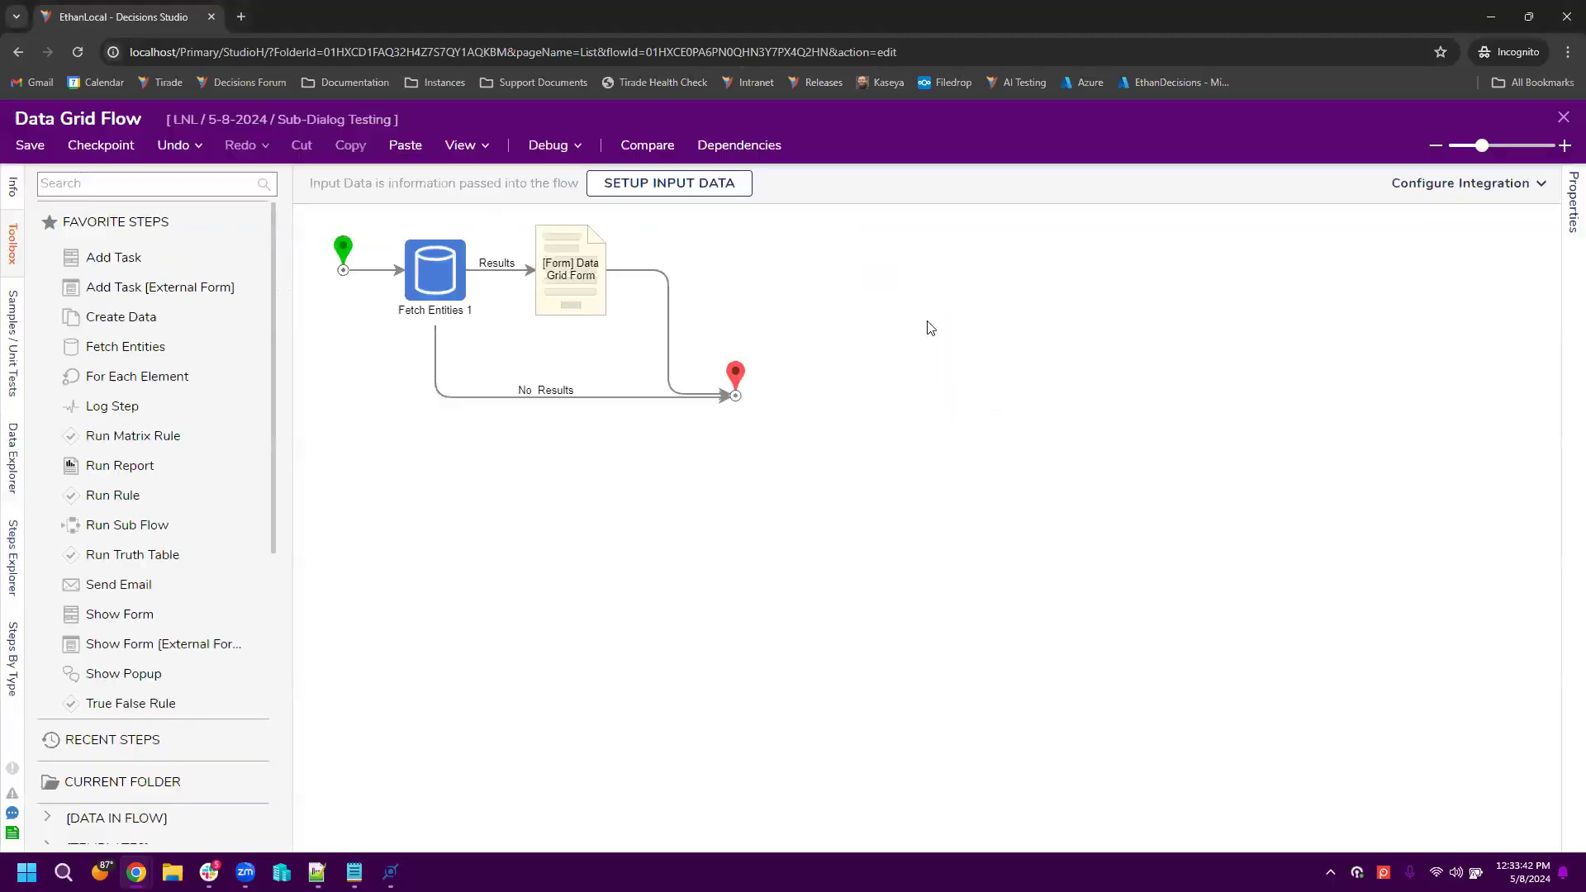
# Step: Open Data Grid Form from Data Grid Flow and open the Remove Item button's subdialog rule flow
pyautogui.click(585, 285)
pyautogui.click(1423, 189)
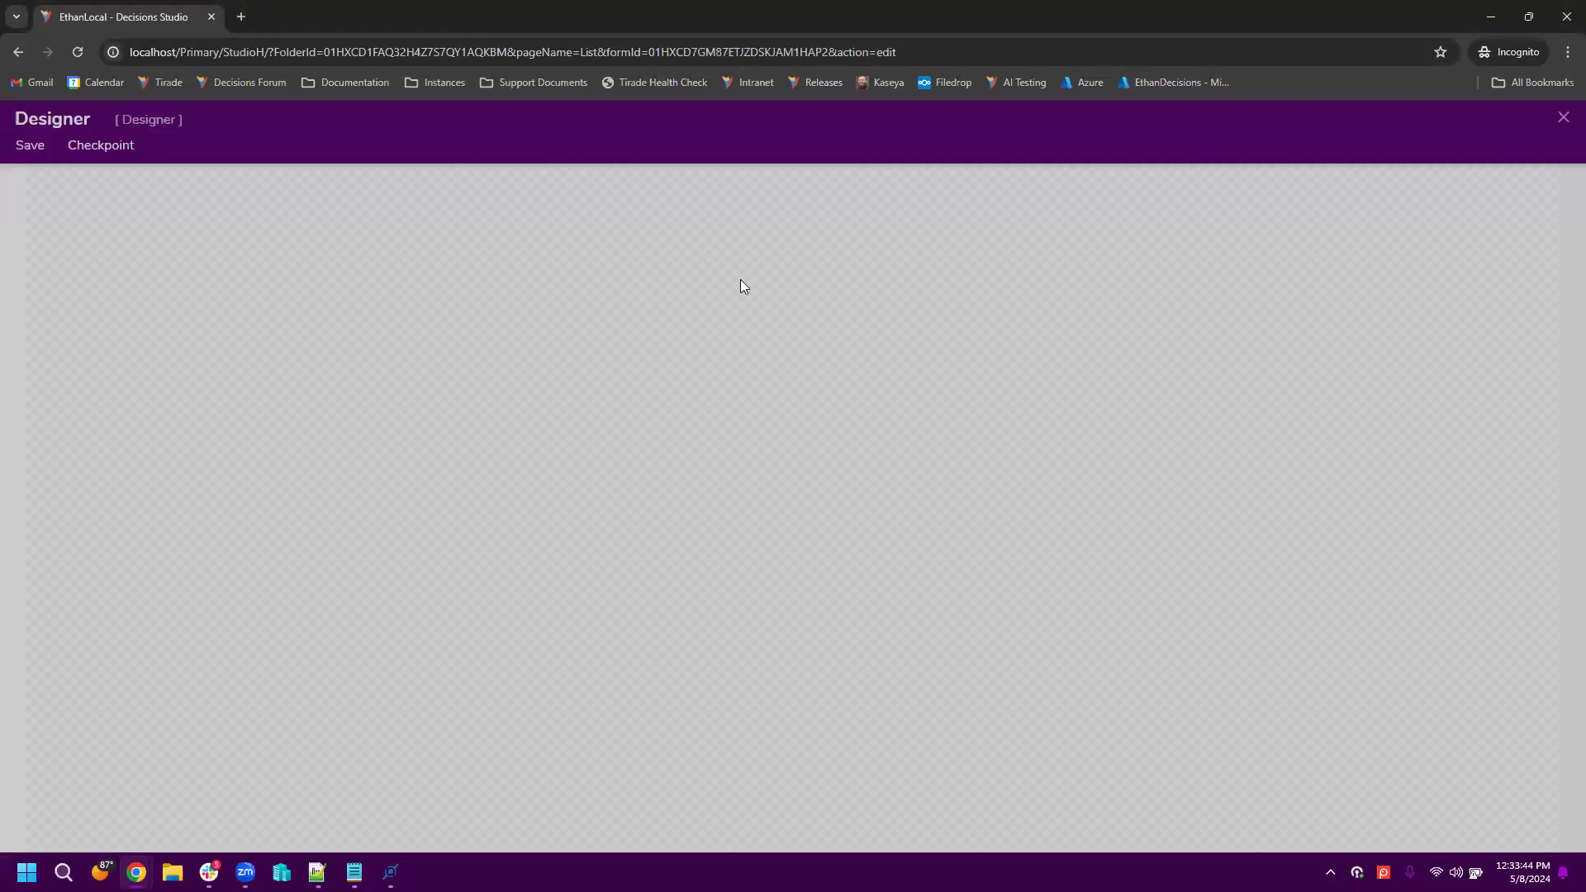
pyautogui.click(826, 252)
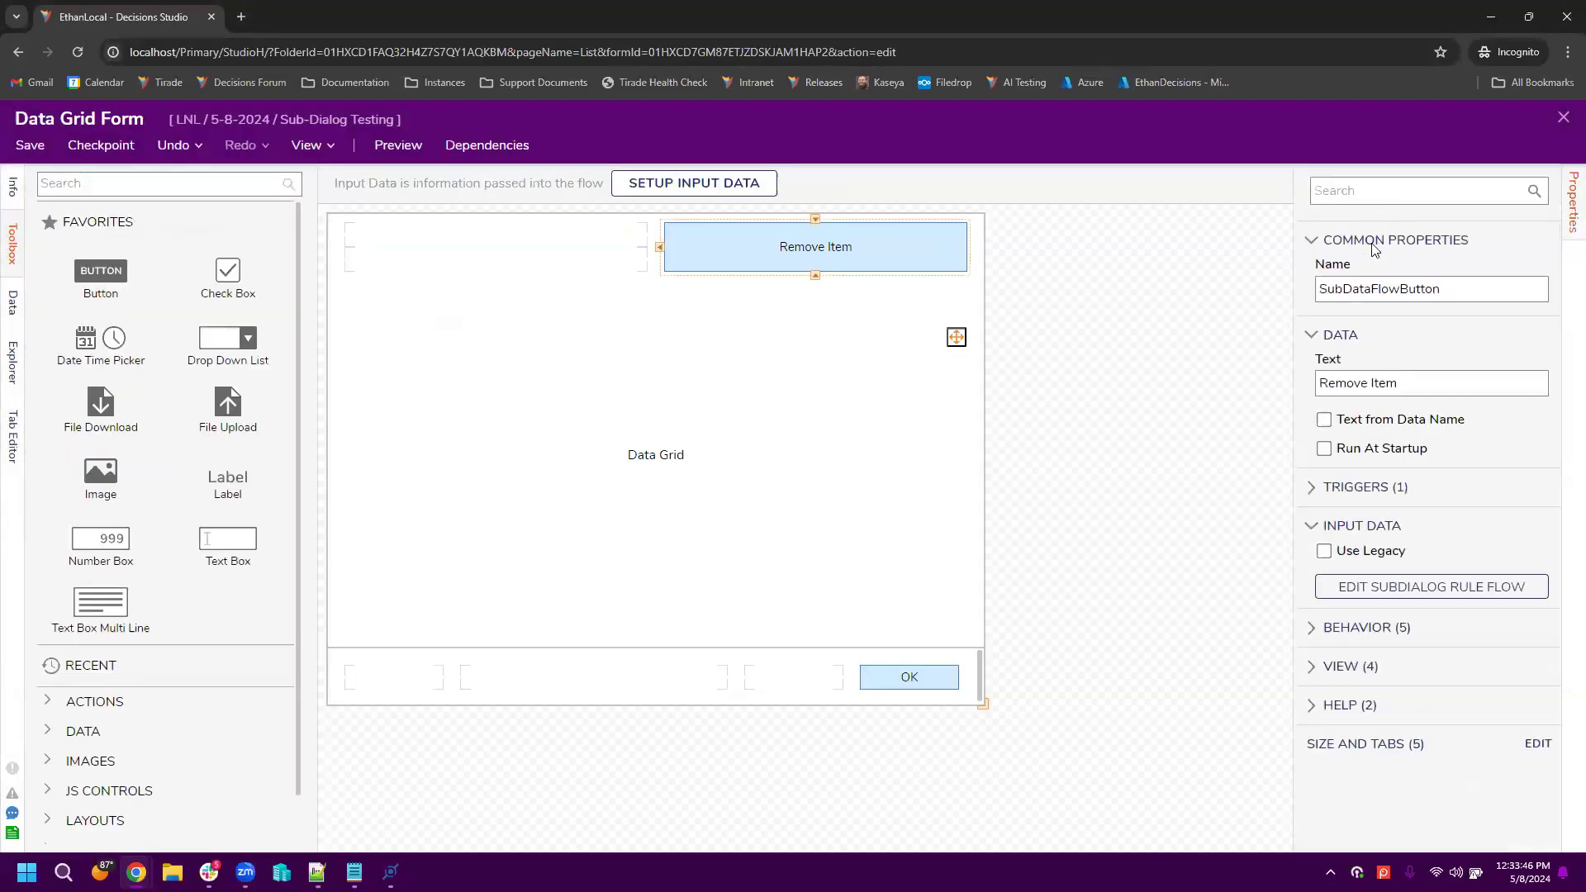
pyautogui.click(1426, 586)
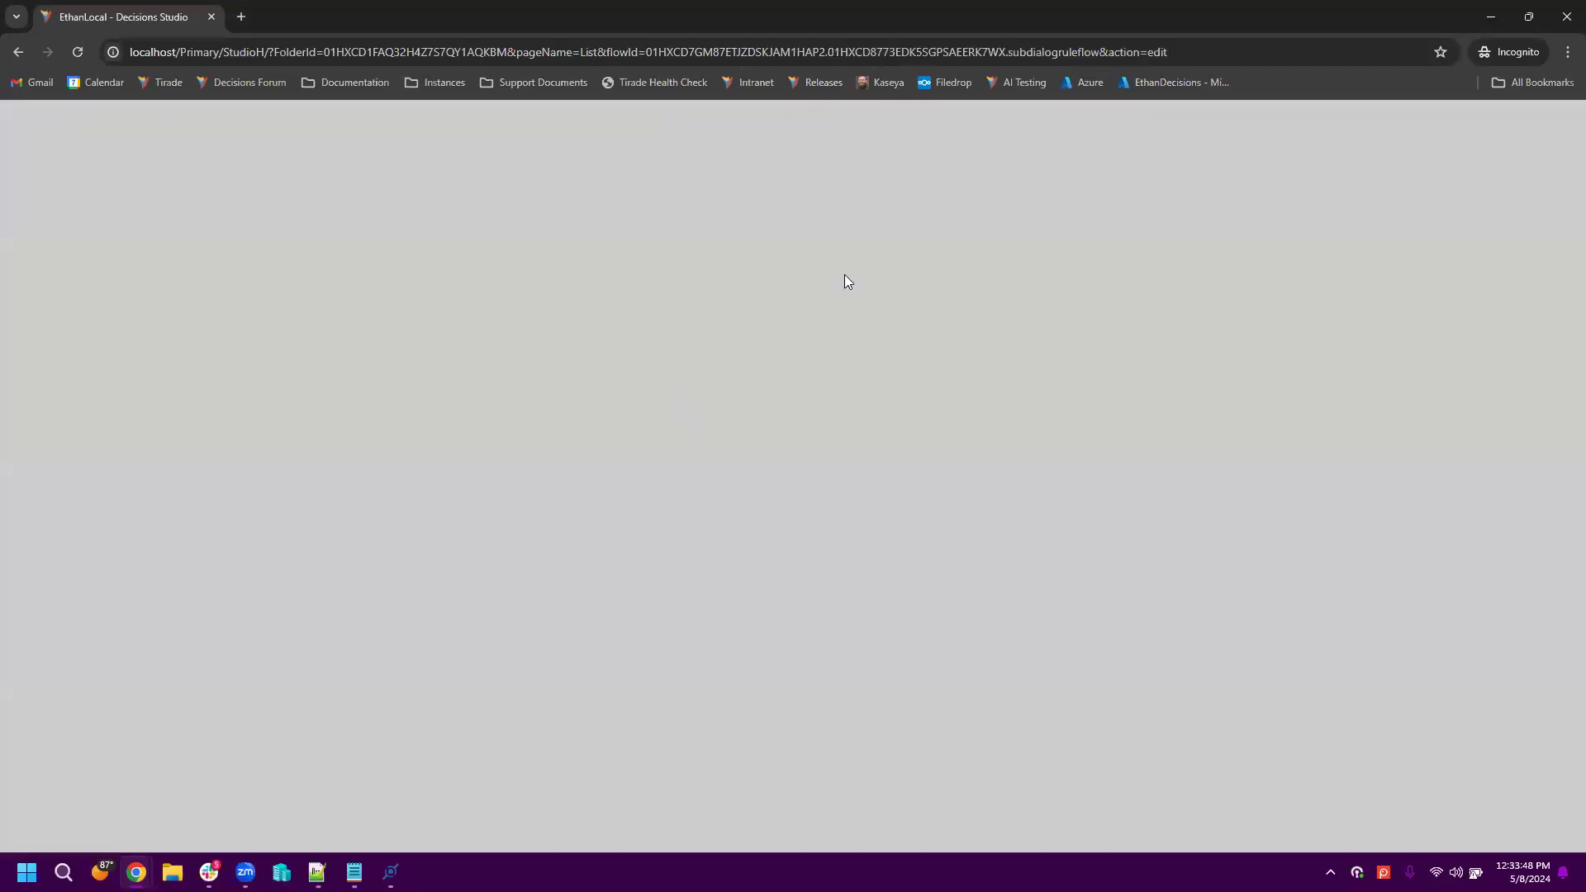
# Step: Review the Fetch Entities 1 definition and the Create Data 1 step's input and output mappings
pyautogui.click(539, 278)
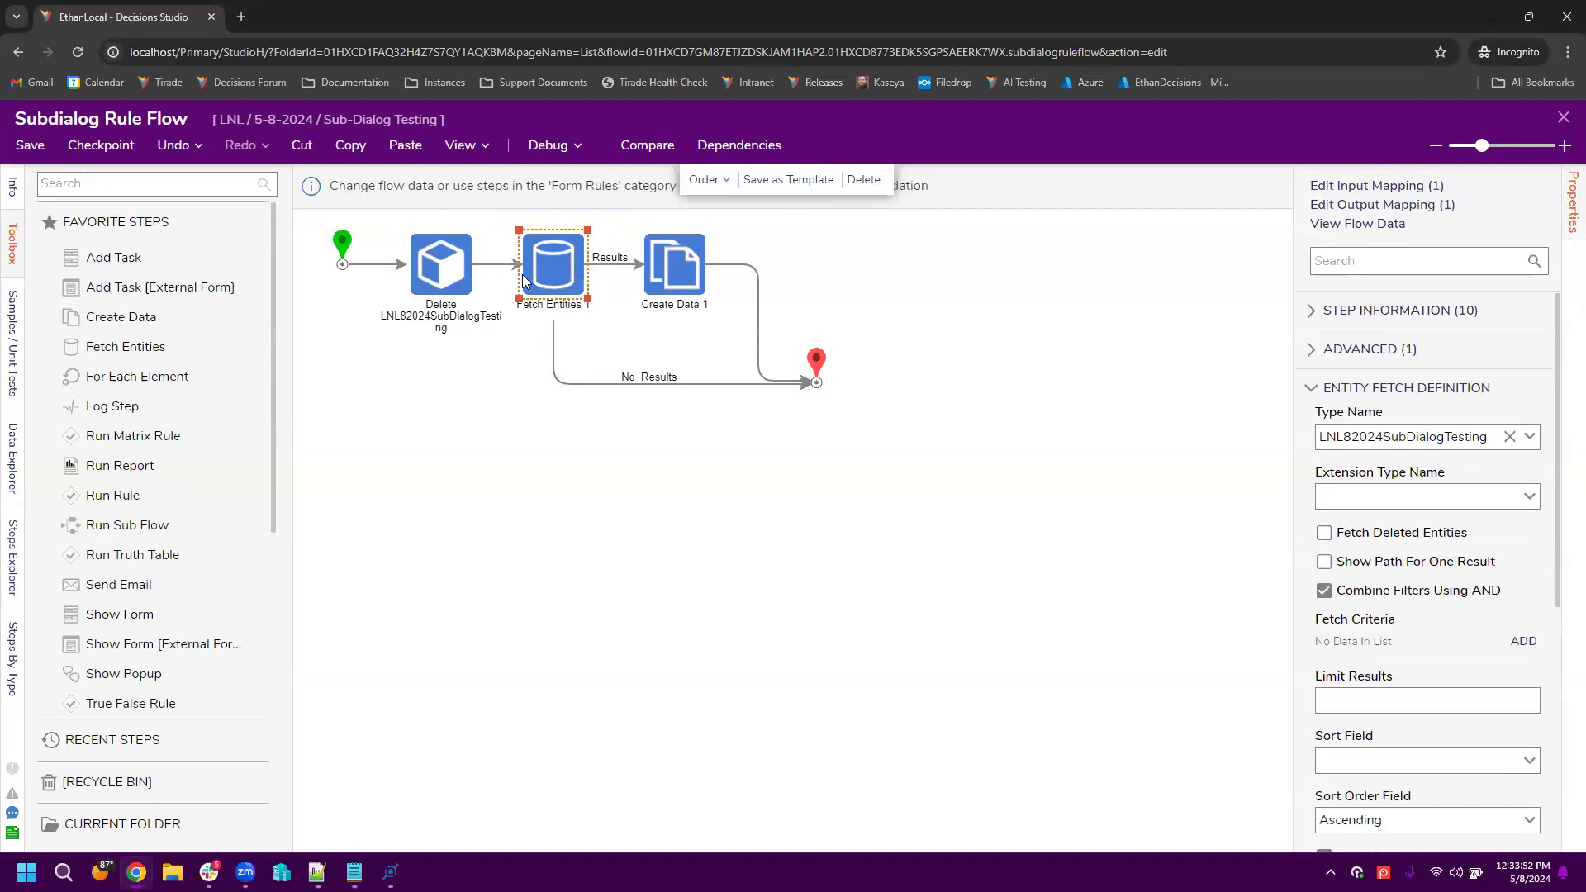
pyautogui.click(666, 249)
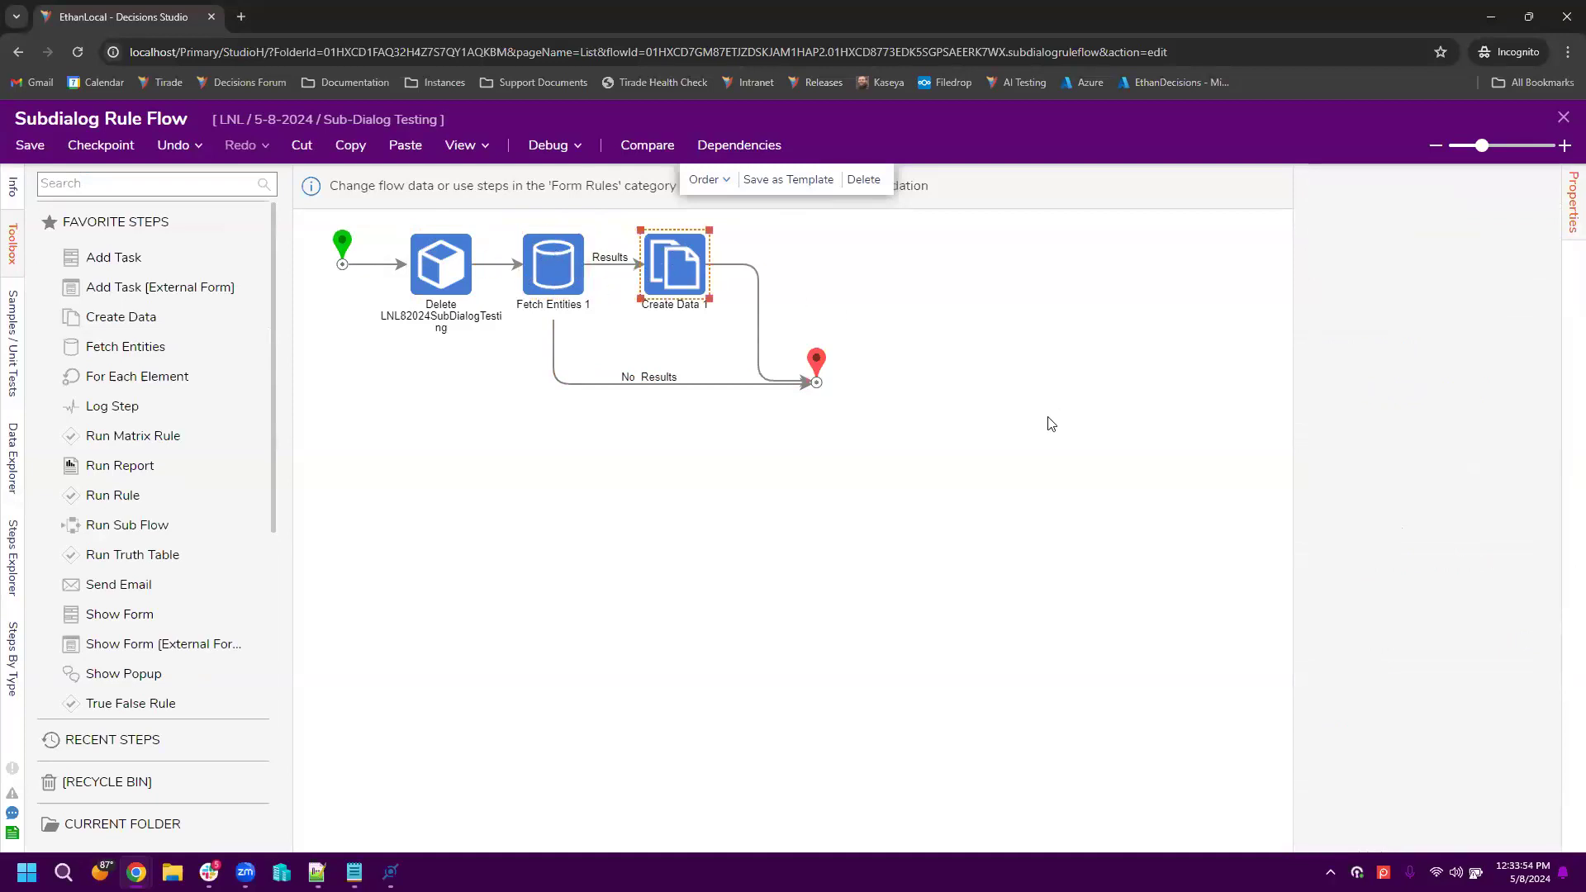
pyautogui.scroll(-1, 1462, 661)
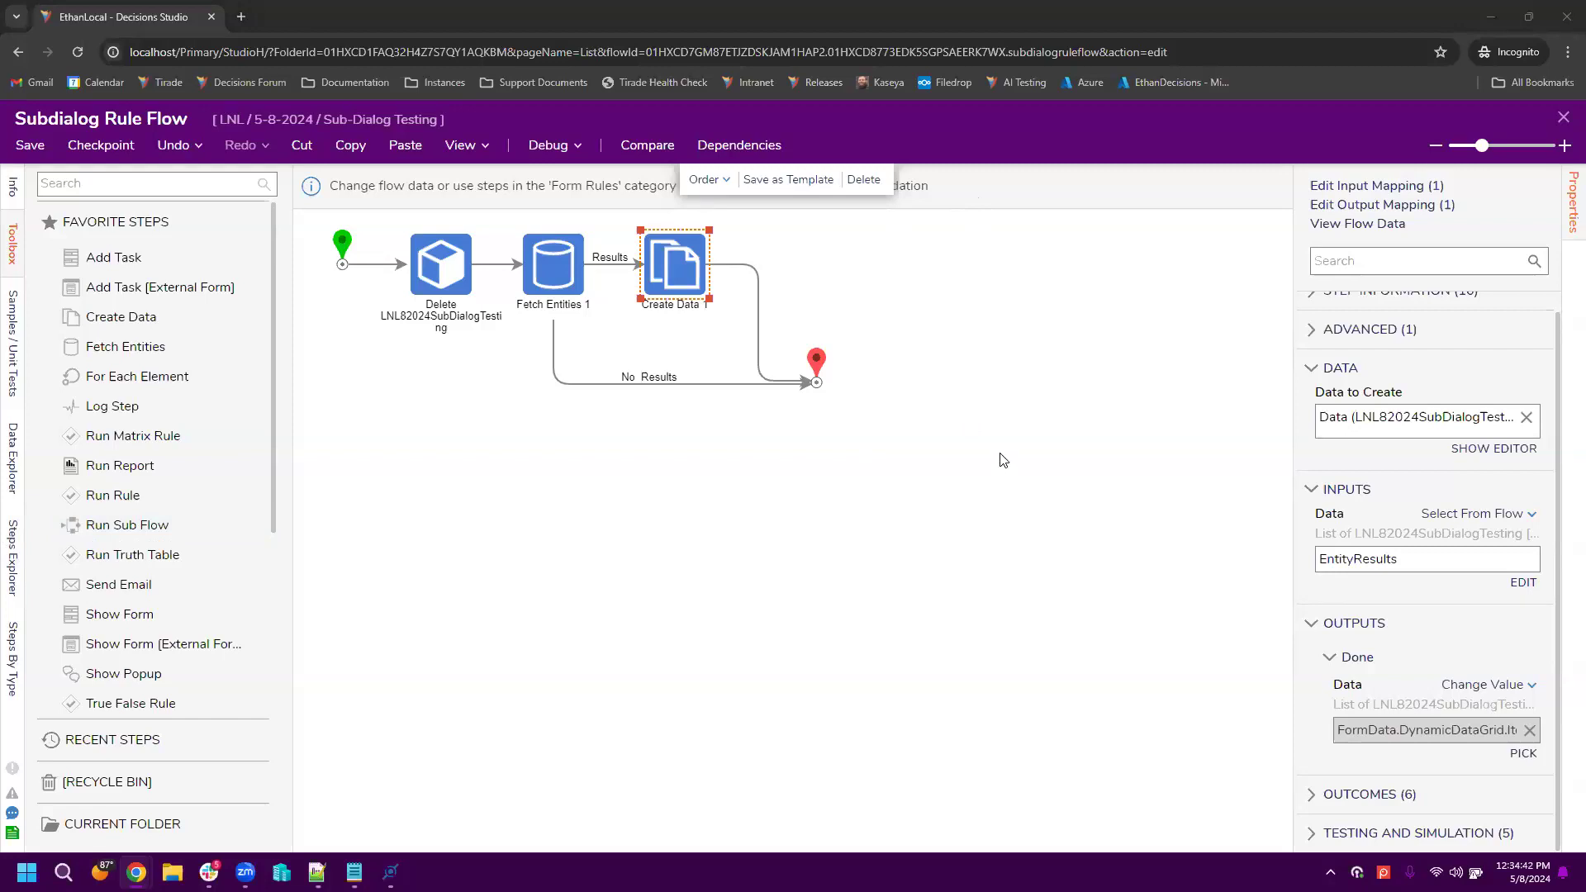
# Step: Return to Data Grid Form and examine the Data Grid's properties, from its columns to its output data and row link settings
pyautogui.click(1564, 118)
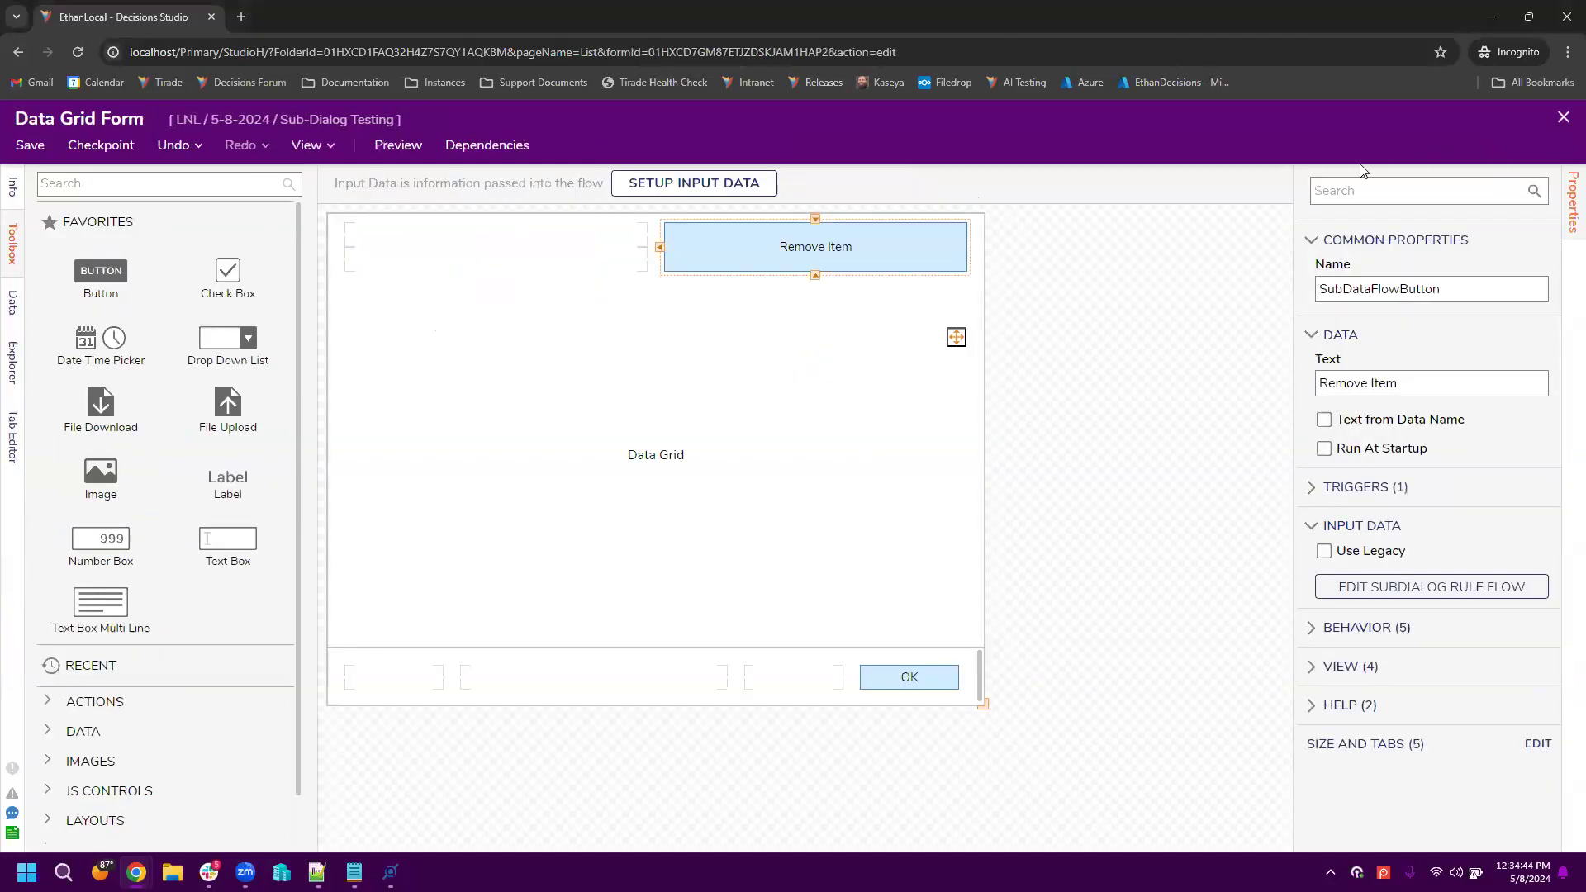
pyautogui.click(768, 453)
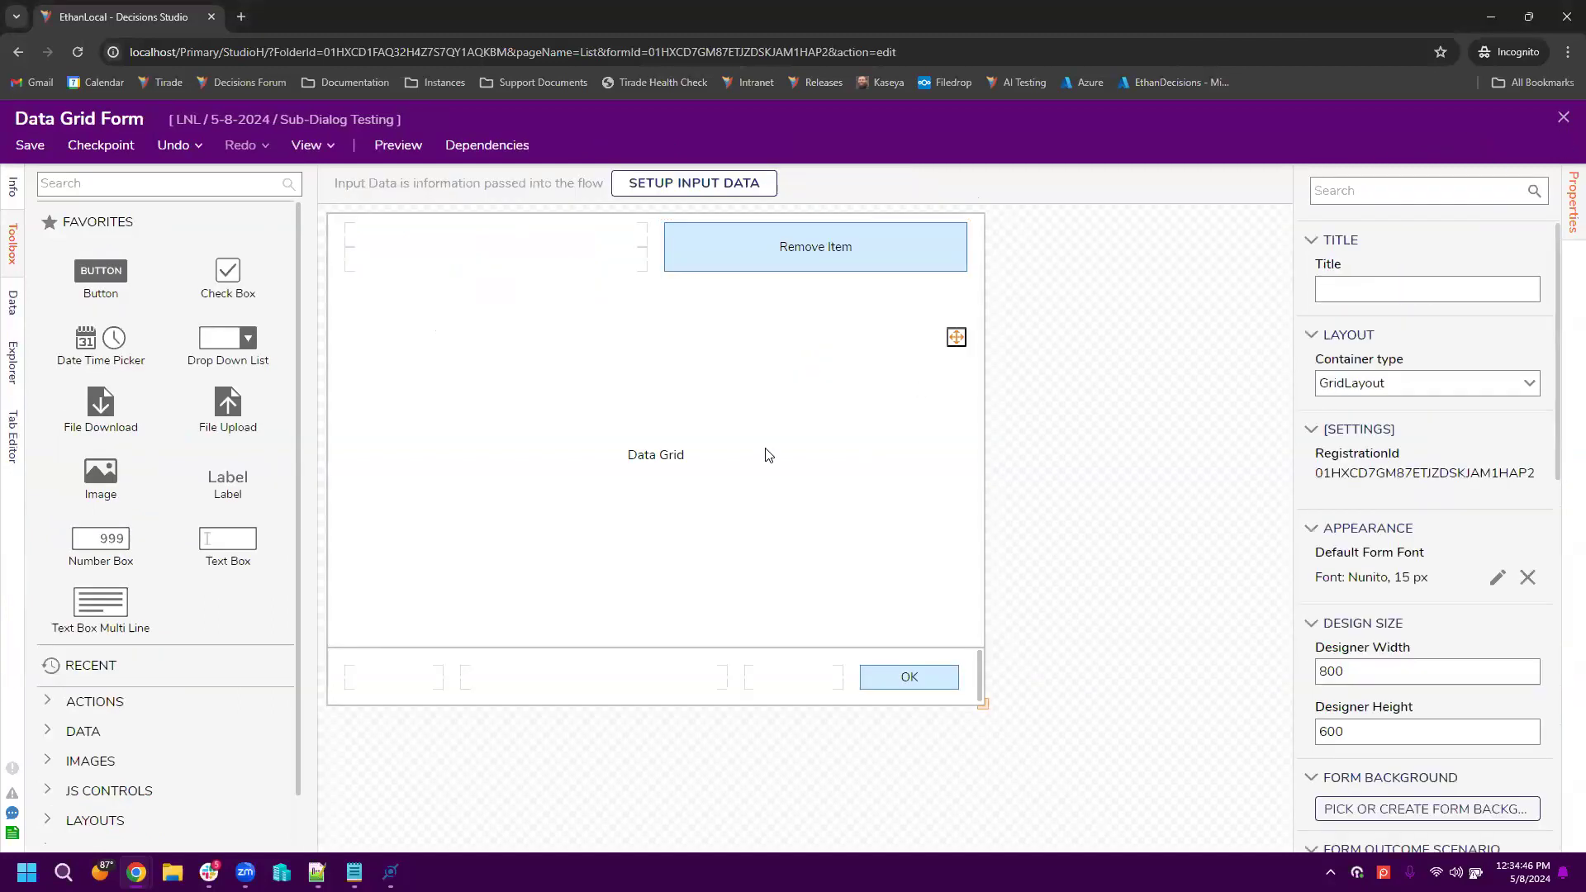
pyautogui.click(768, 453)
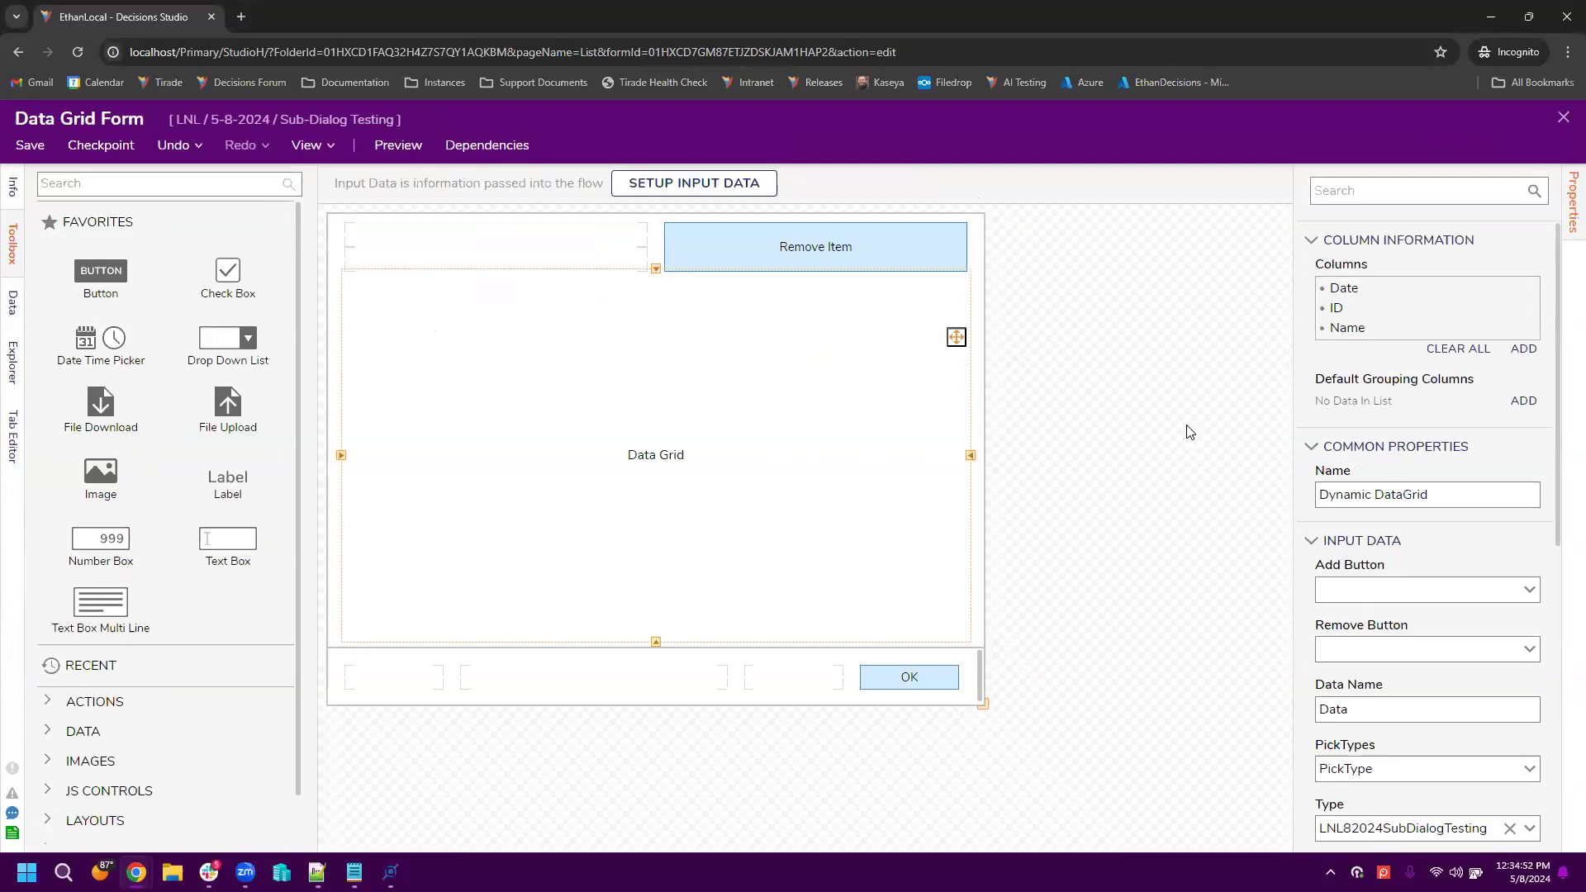
pyautogui.click(912, 677)
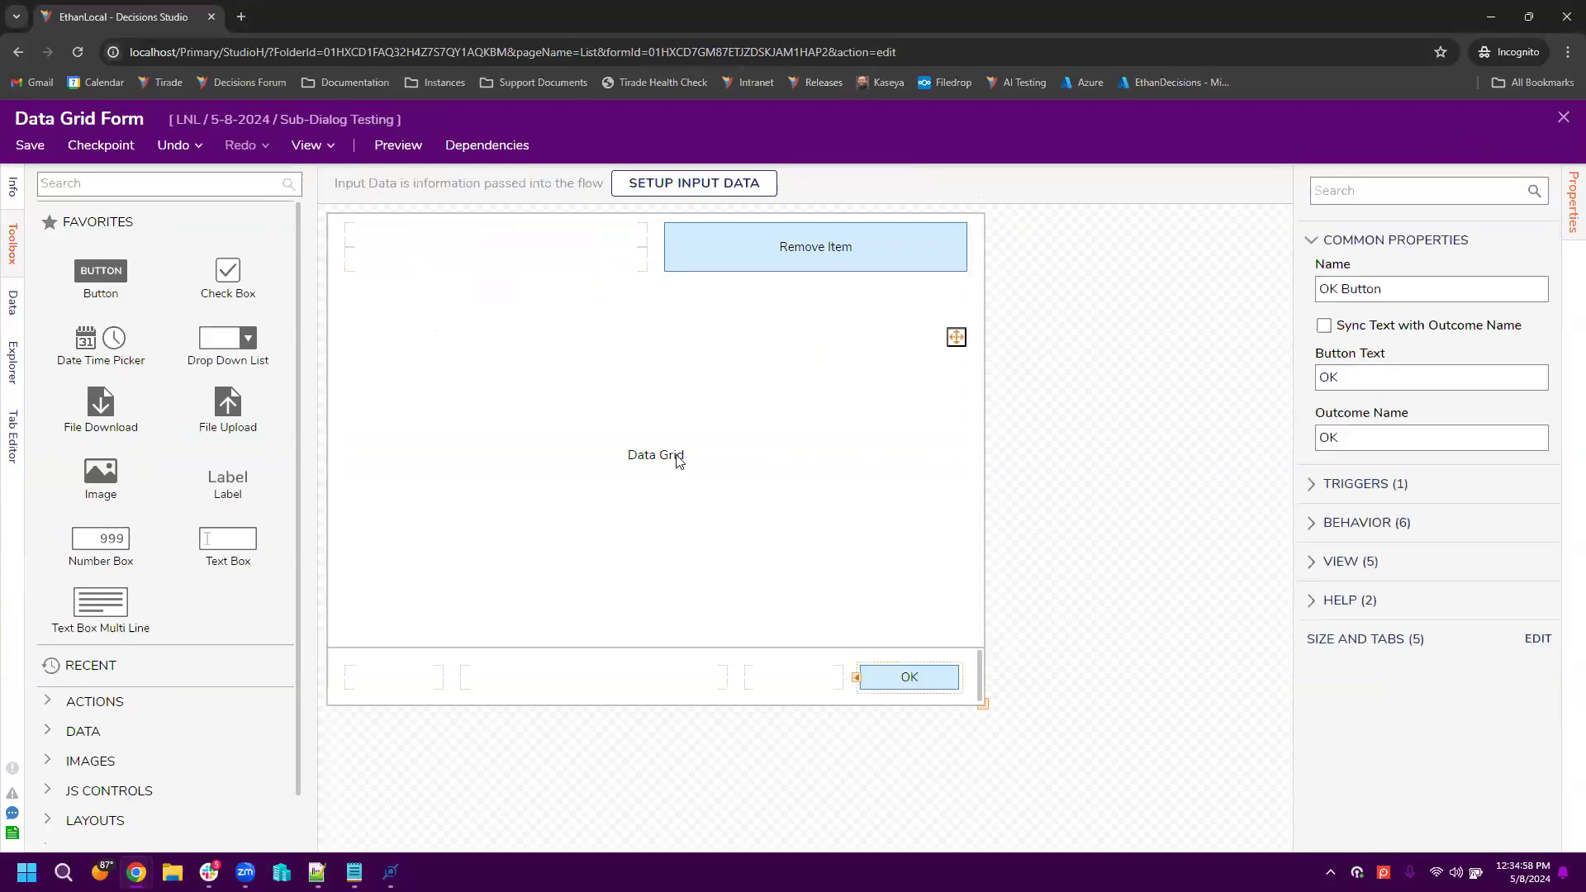
pyautogui.click(906, 471)
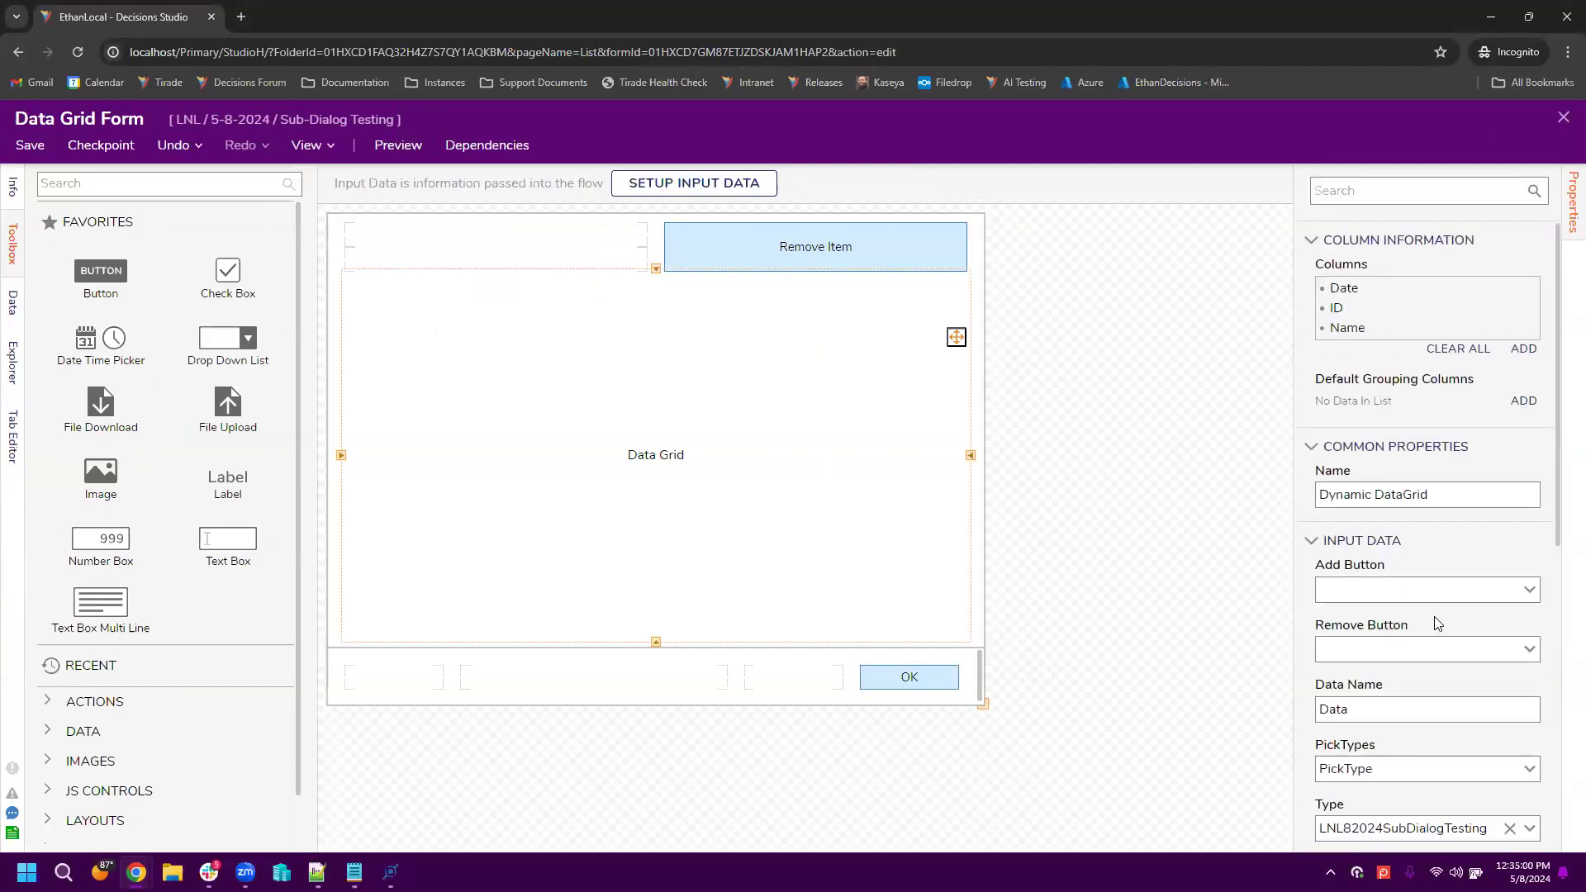
pyautogui.scroll(-7, 1438, 622)
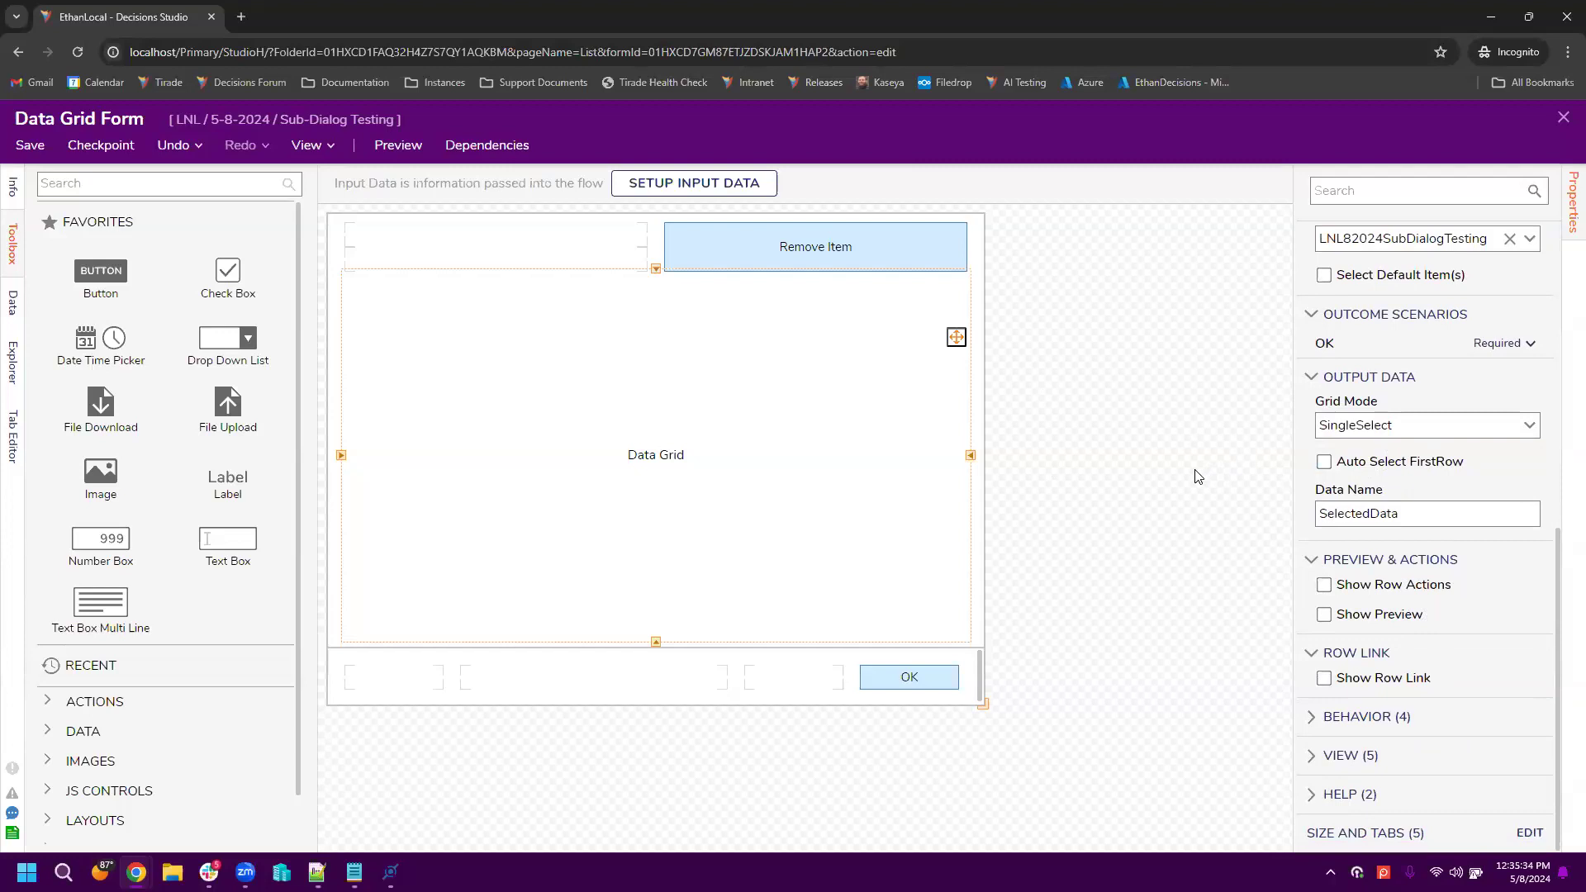
# Step: Reopen the Remove Item button's subdialog rule flow and show the Create Data 1 step's properties
pyautogui.click(849, 257)
pyautogui.click(1433, 587)
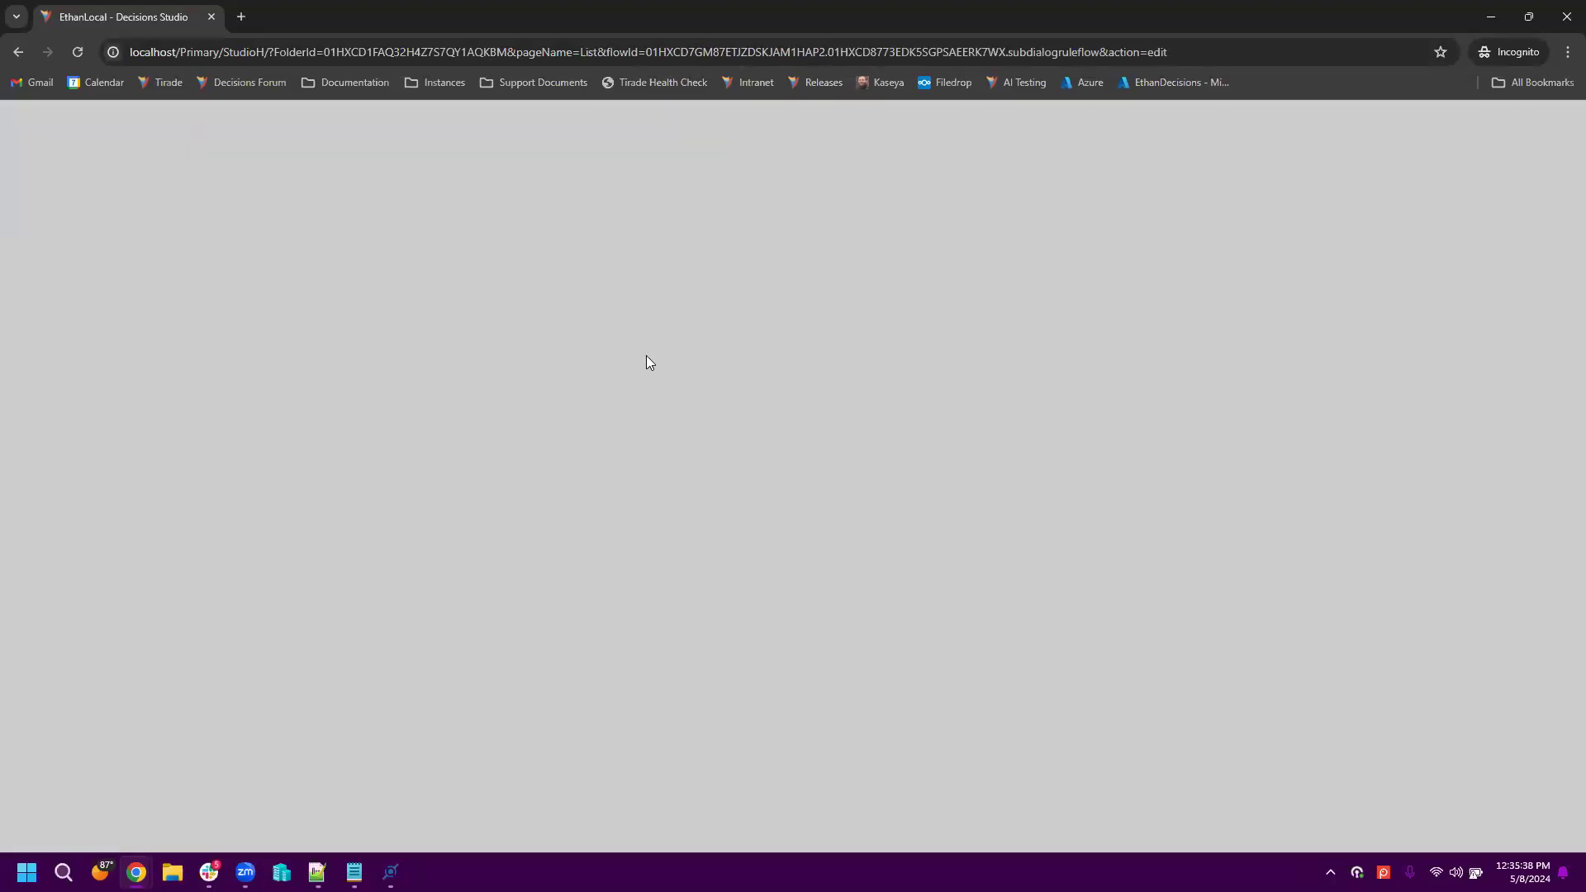
pyautogui.click(675, 264)
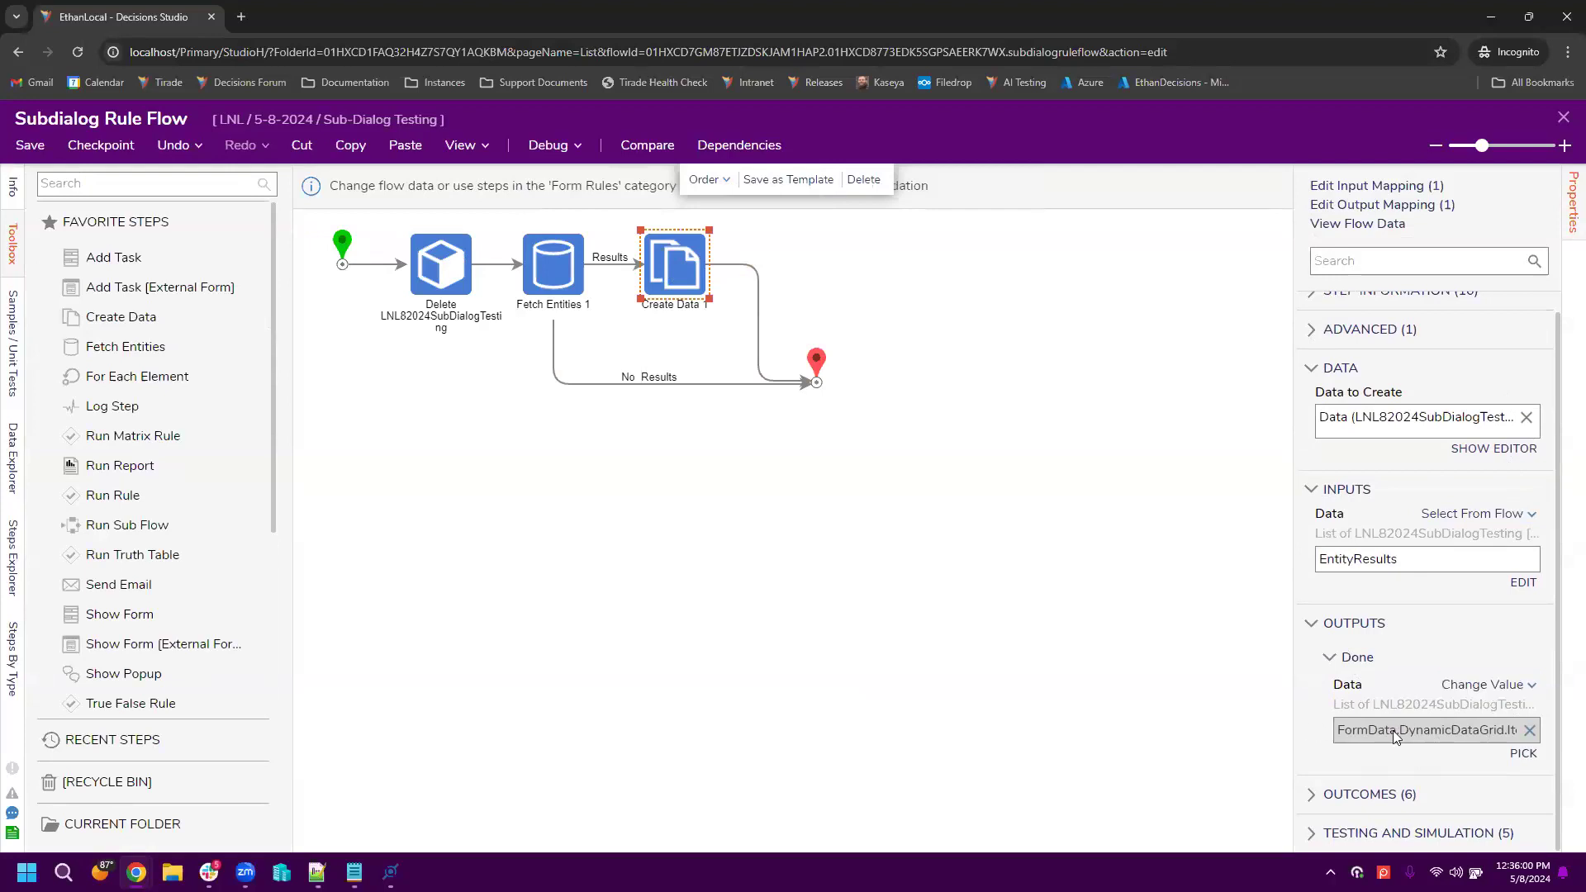
# Step: Examine Item Source and Selected Item under Dynamic DataGrid in Create Data 1's output data choices, and close the picker without applying a choice
pyautogui.click(1524, 754)
pyautogui.click(624, 316)
pyautogui.click(644, 391)
pyautogui.click(743, 440)
pyautogui.click(761, 467)
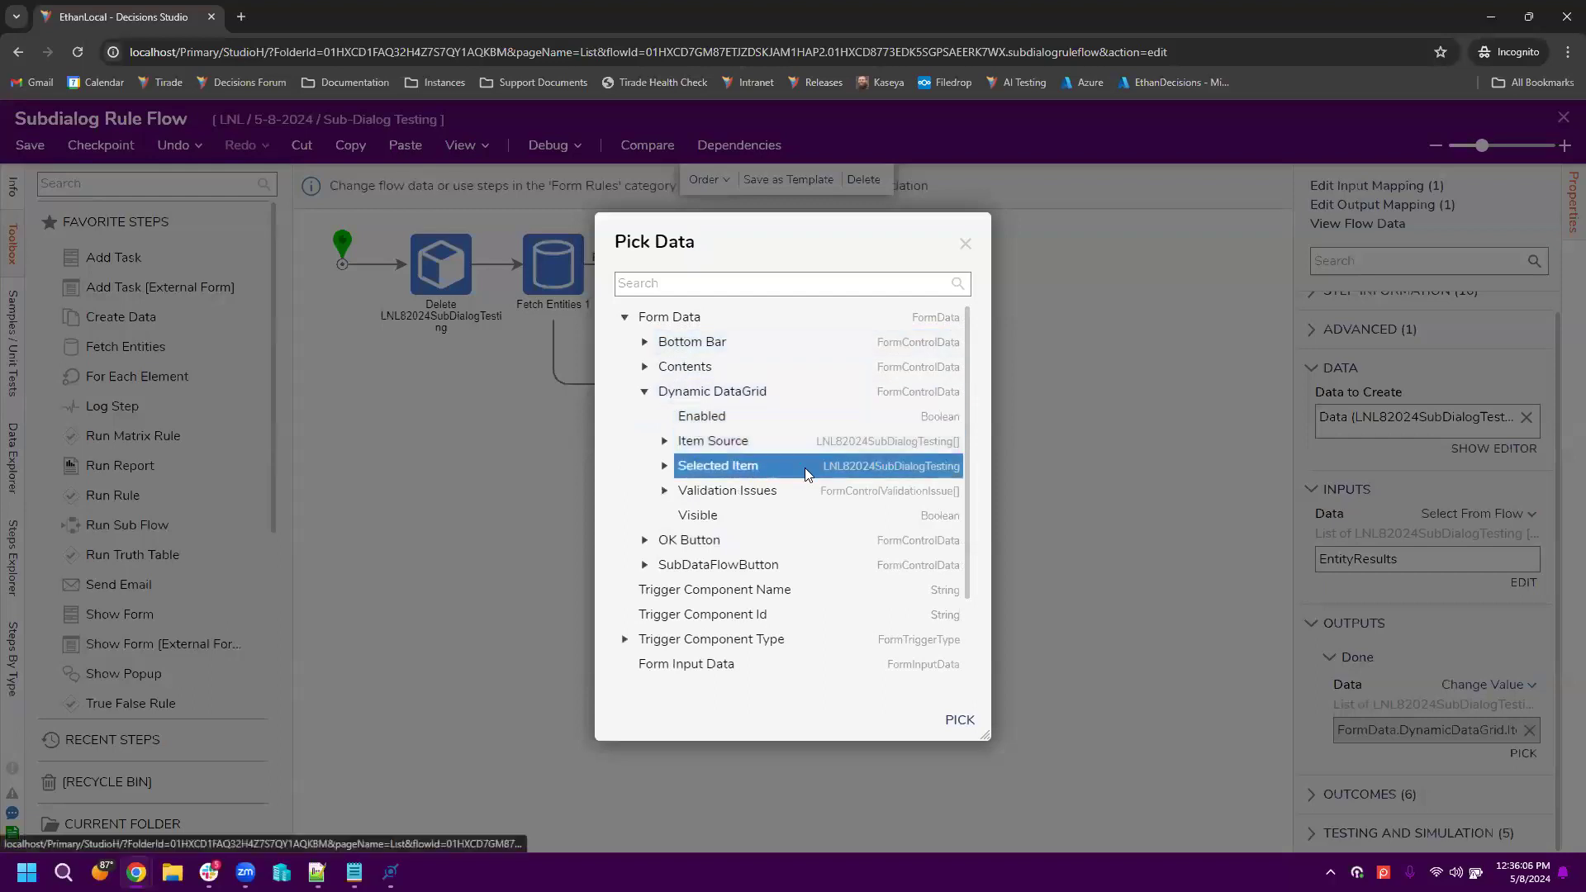
pyautogui.moveTo(764, 226); pyautogui.dragTo(1013, 234)
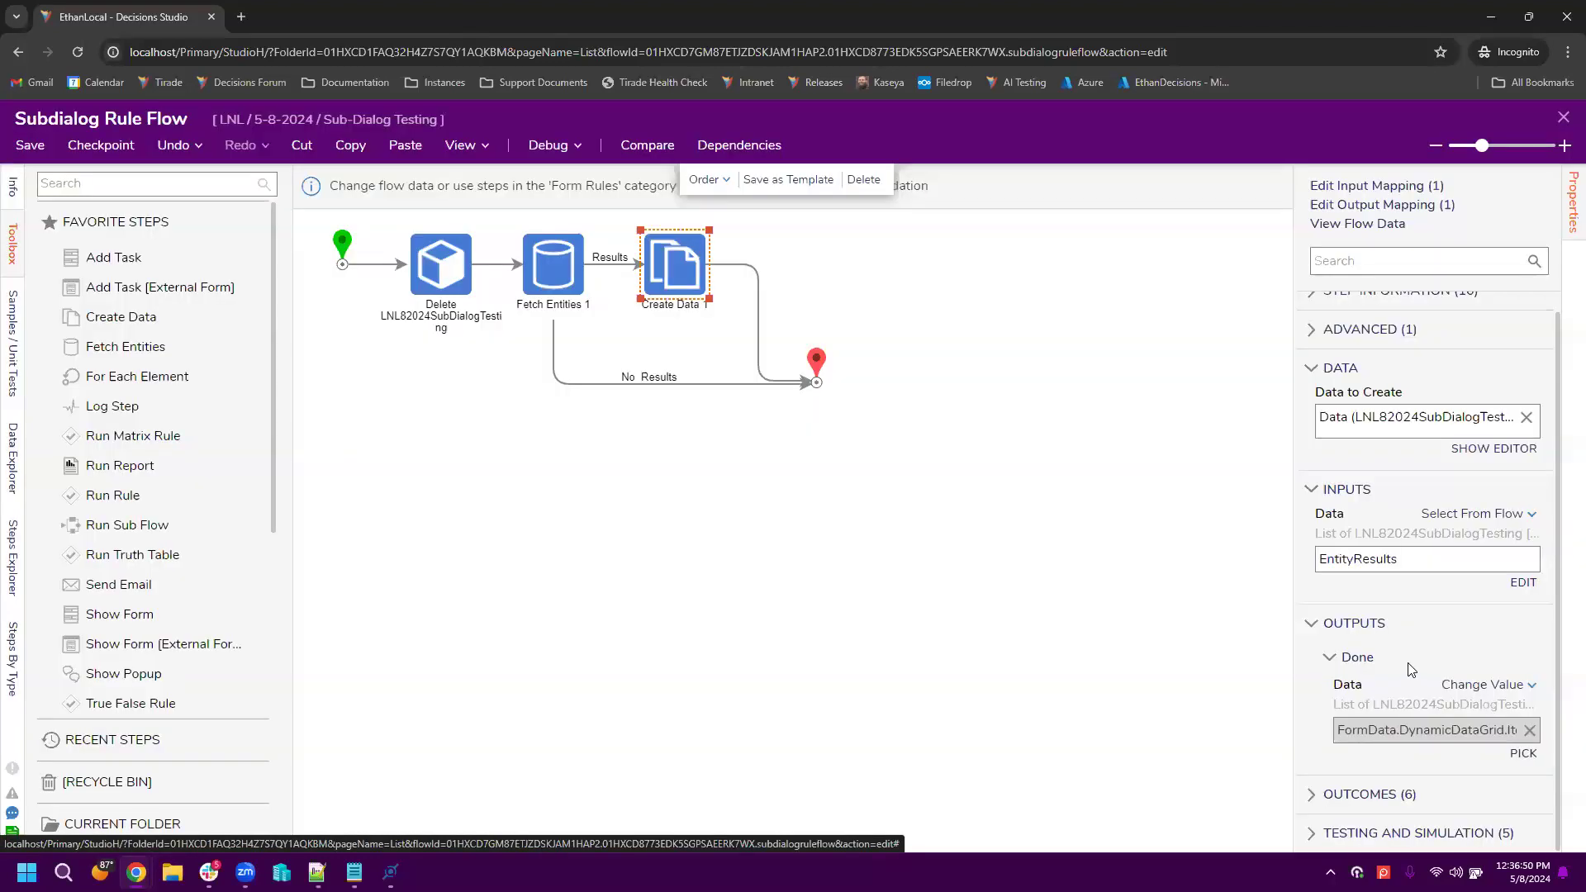
pyautogui.click(1215, 251)
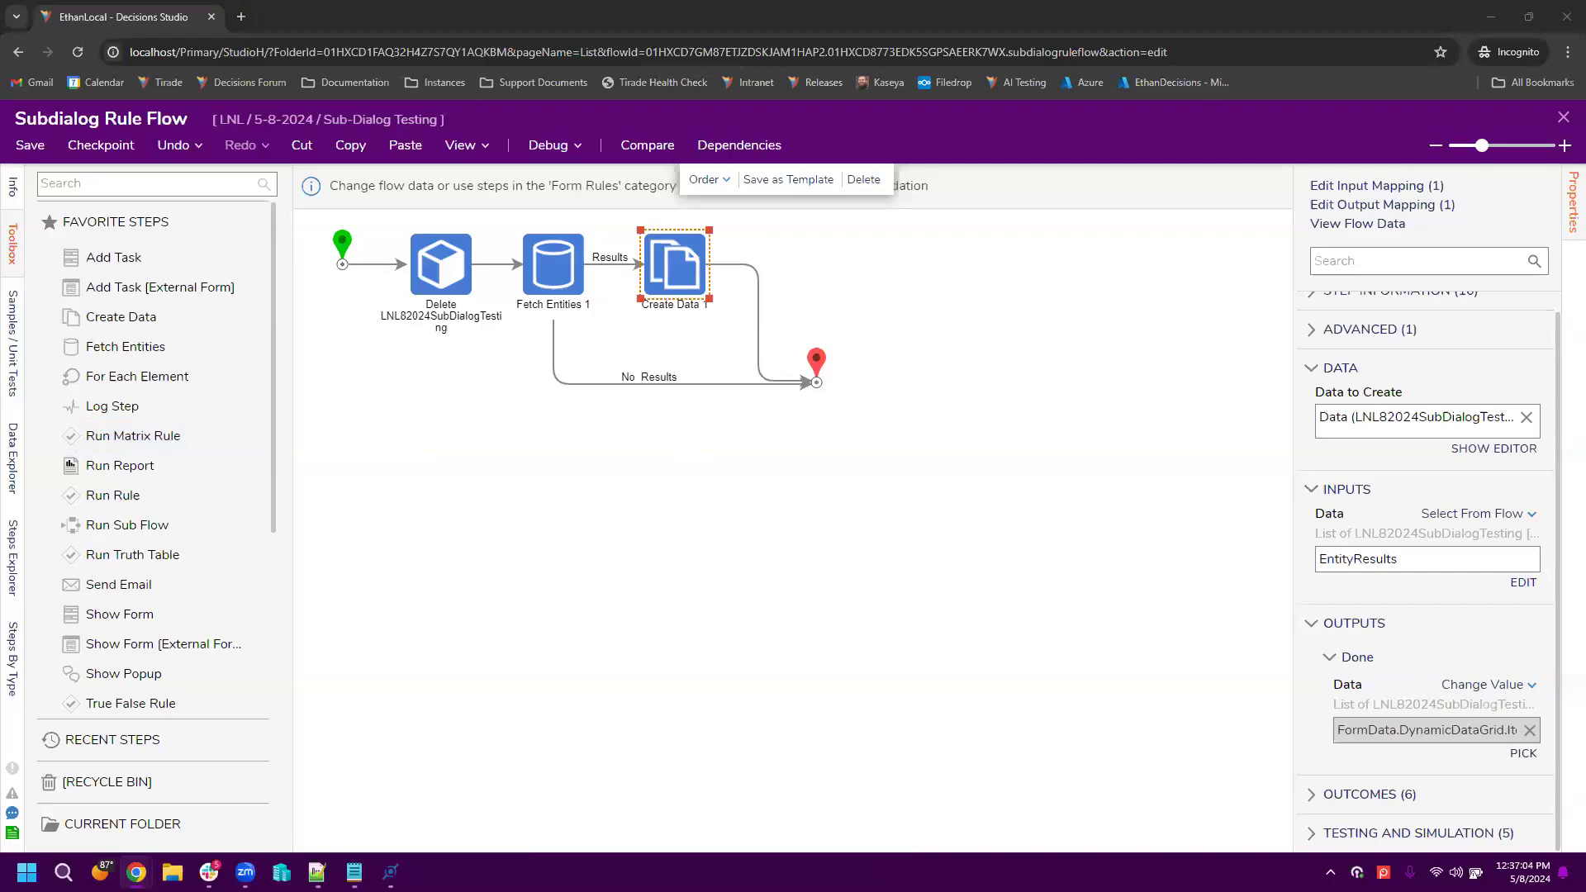
# Step: Examine the Delete LNL82024SubDialogTesting step's Id input and the available step categories, and clear the selection
pyautogui.click(1010, 468)
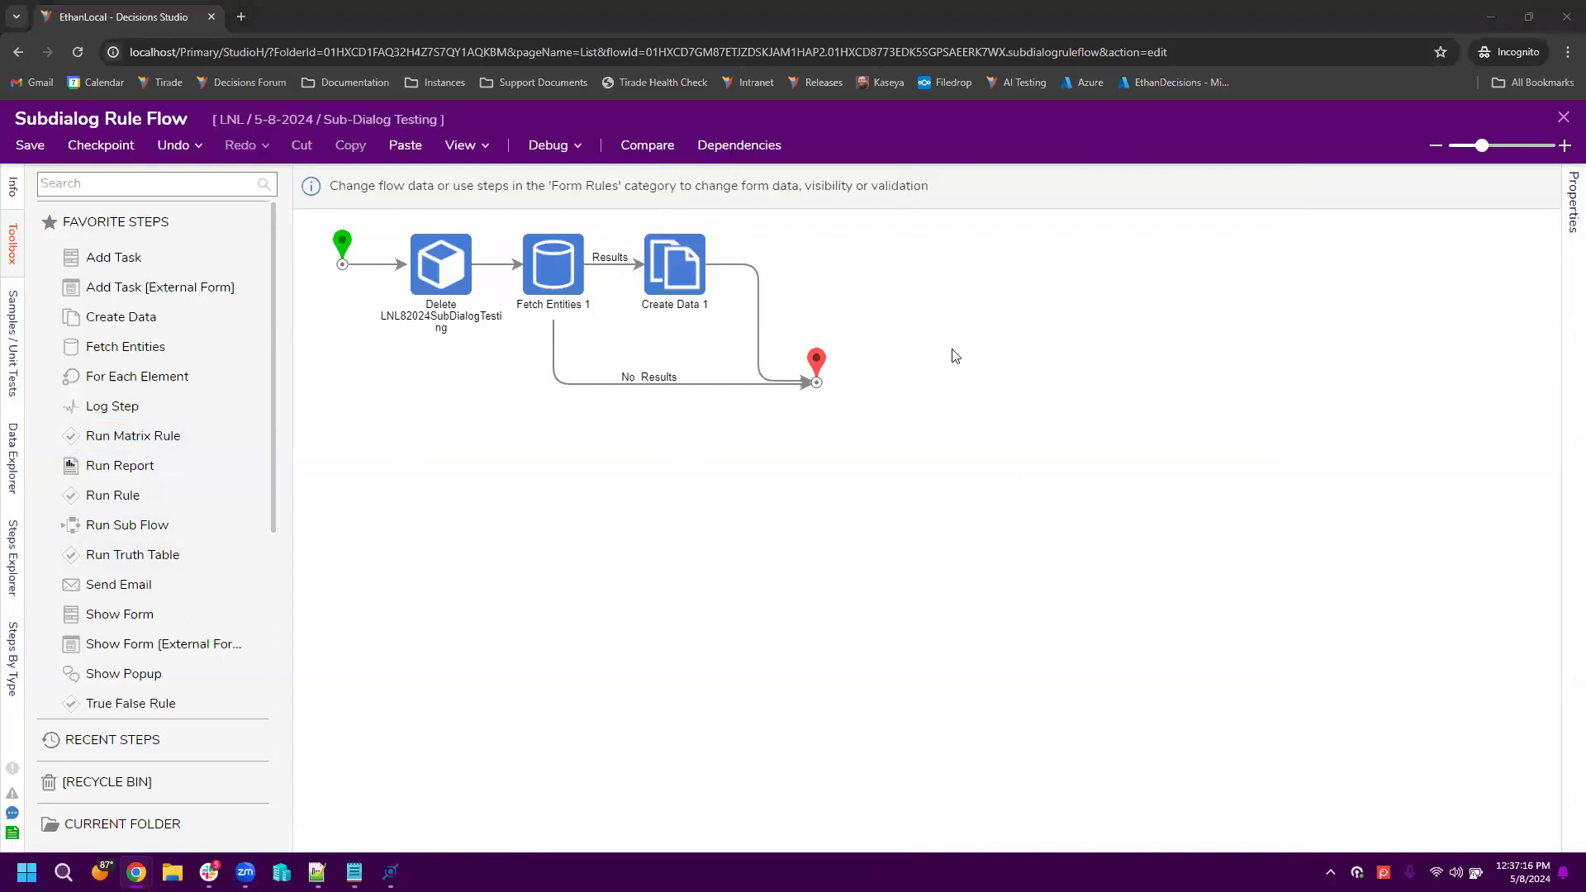
pyautogui.click(994, 357)
pyautogui.click(459, 260)
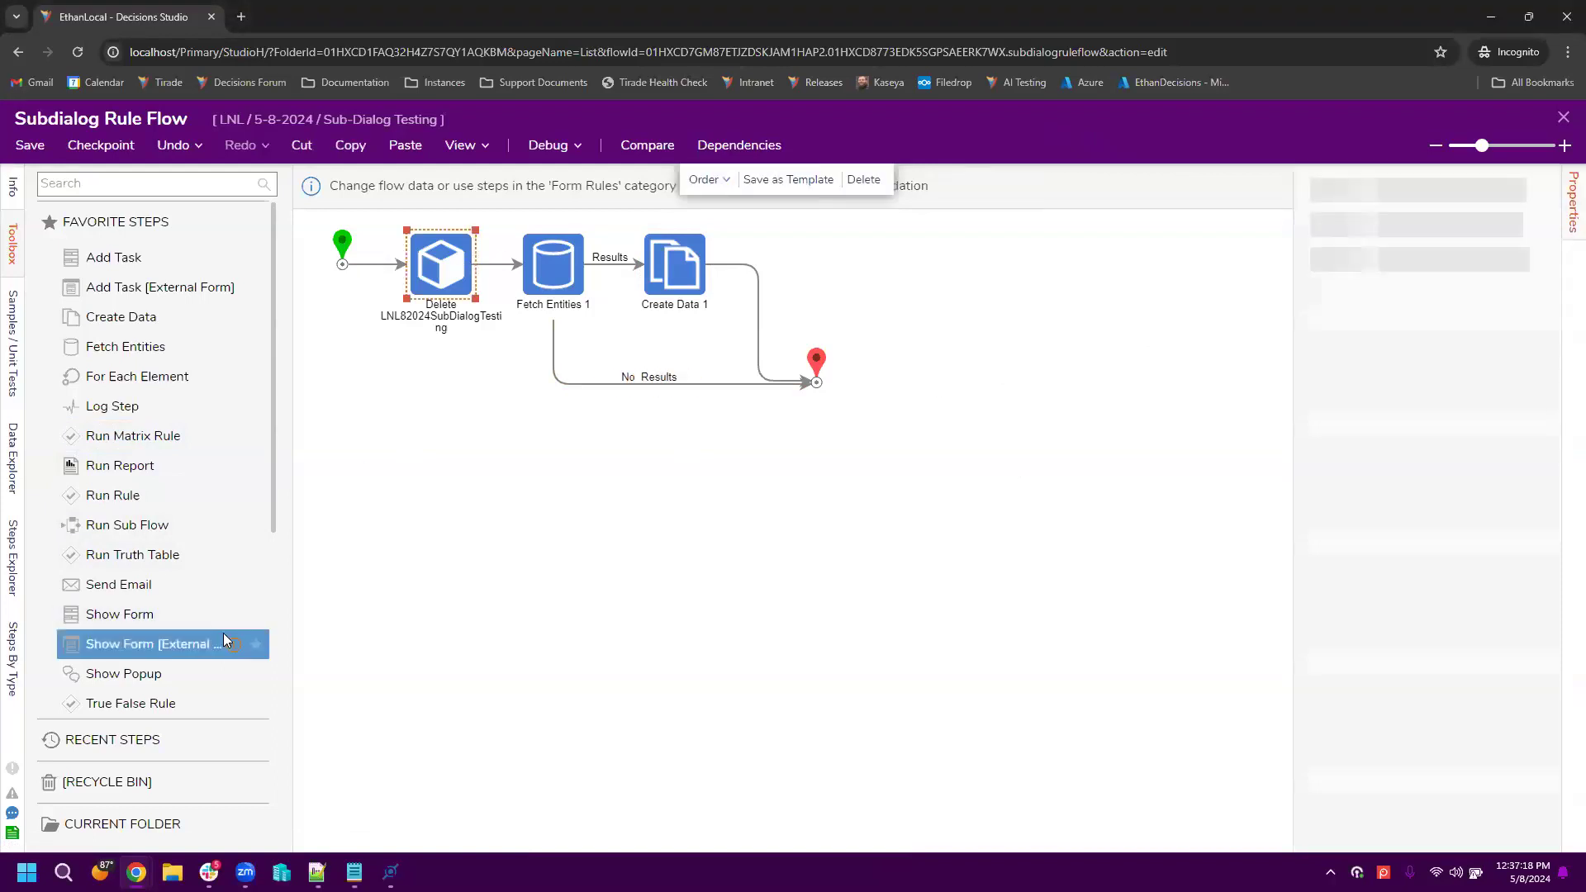
pyautogui.scroll(-5, 165, 644)
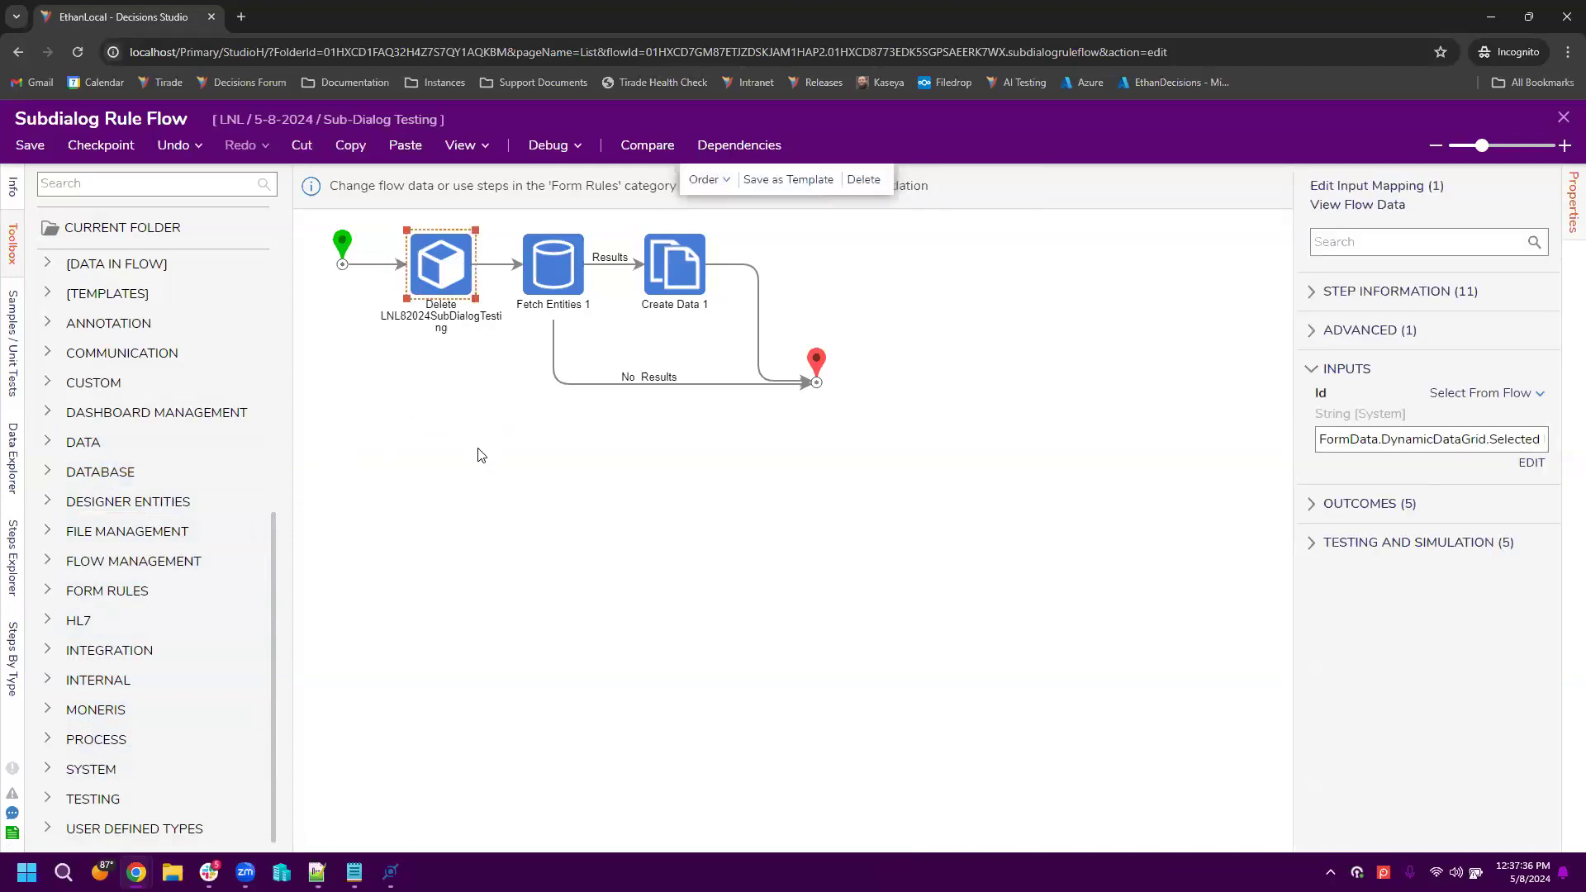
pyautogui.click(483, 381)
pyautogui.click(445, 287)
pyautogui.click(523, 491)
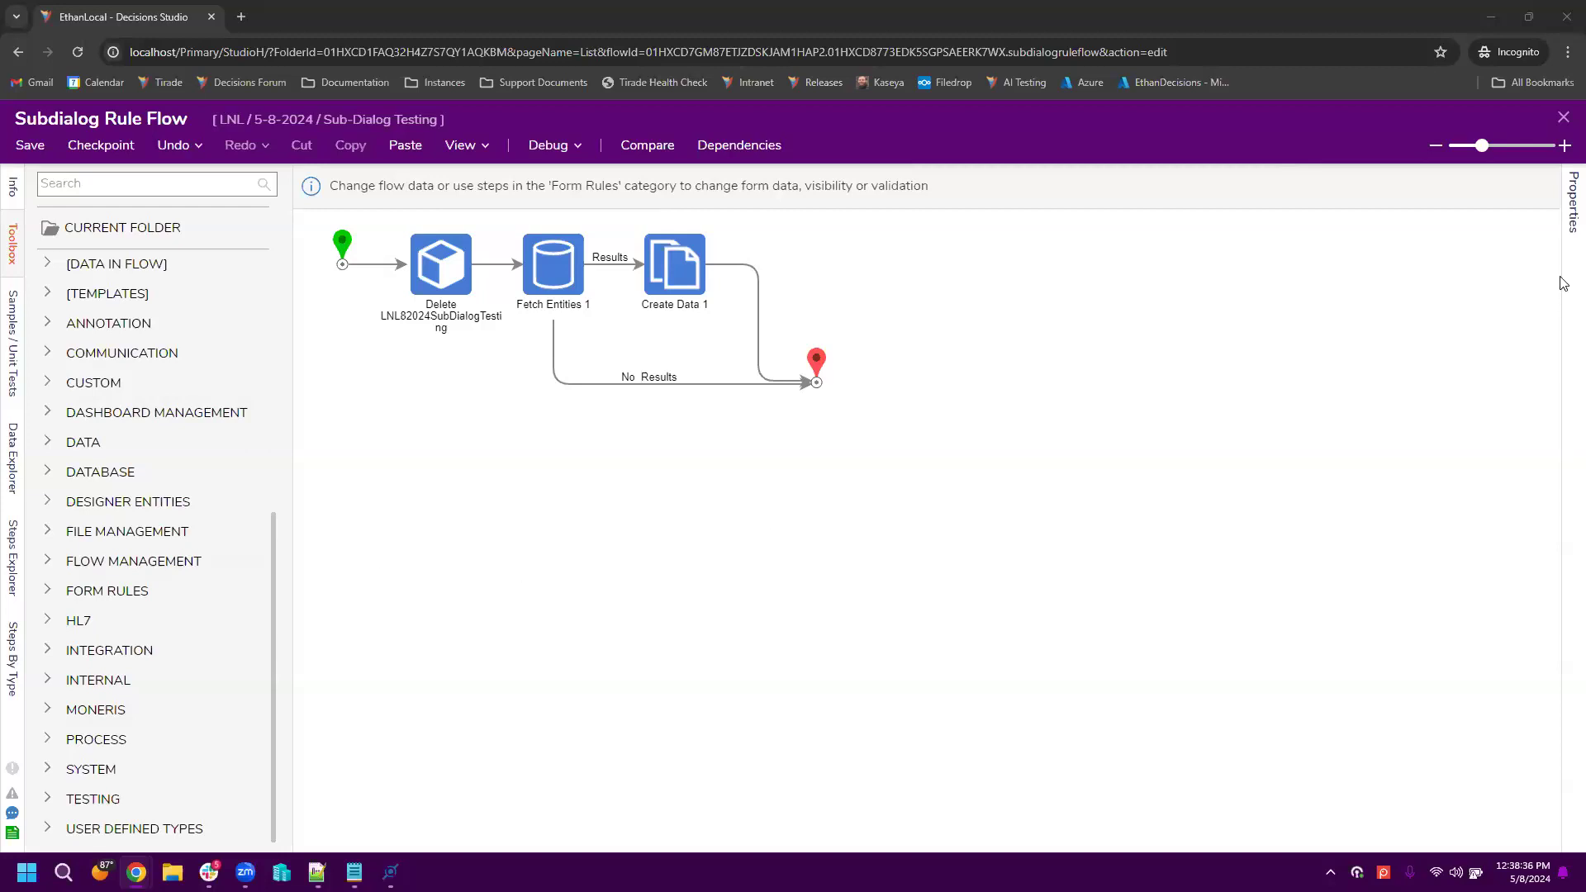
# Step: Close the subdialog rule flow, view the Data Grid's properties in the form, and leave Data Grid Form without saving
pyautogui.click(1563, 117)
pyautogui.click(1166, 295)
pyautogui.click(701, 419)
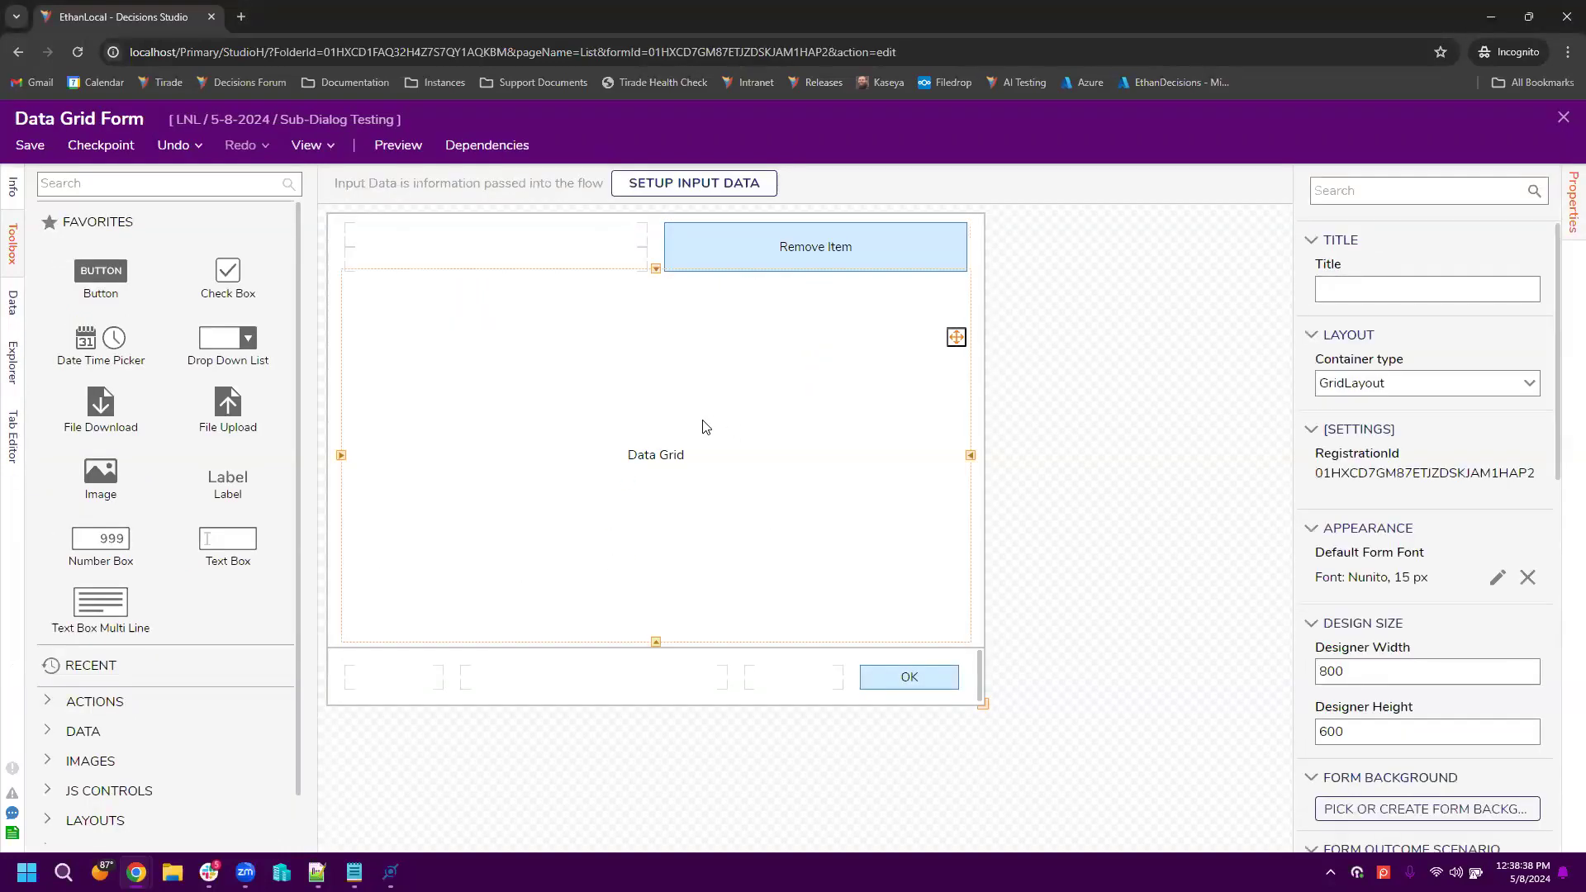
pyautogui.click(656, 269)
pyautogui.click(647, 293)
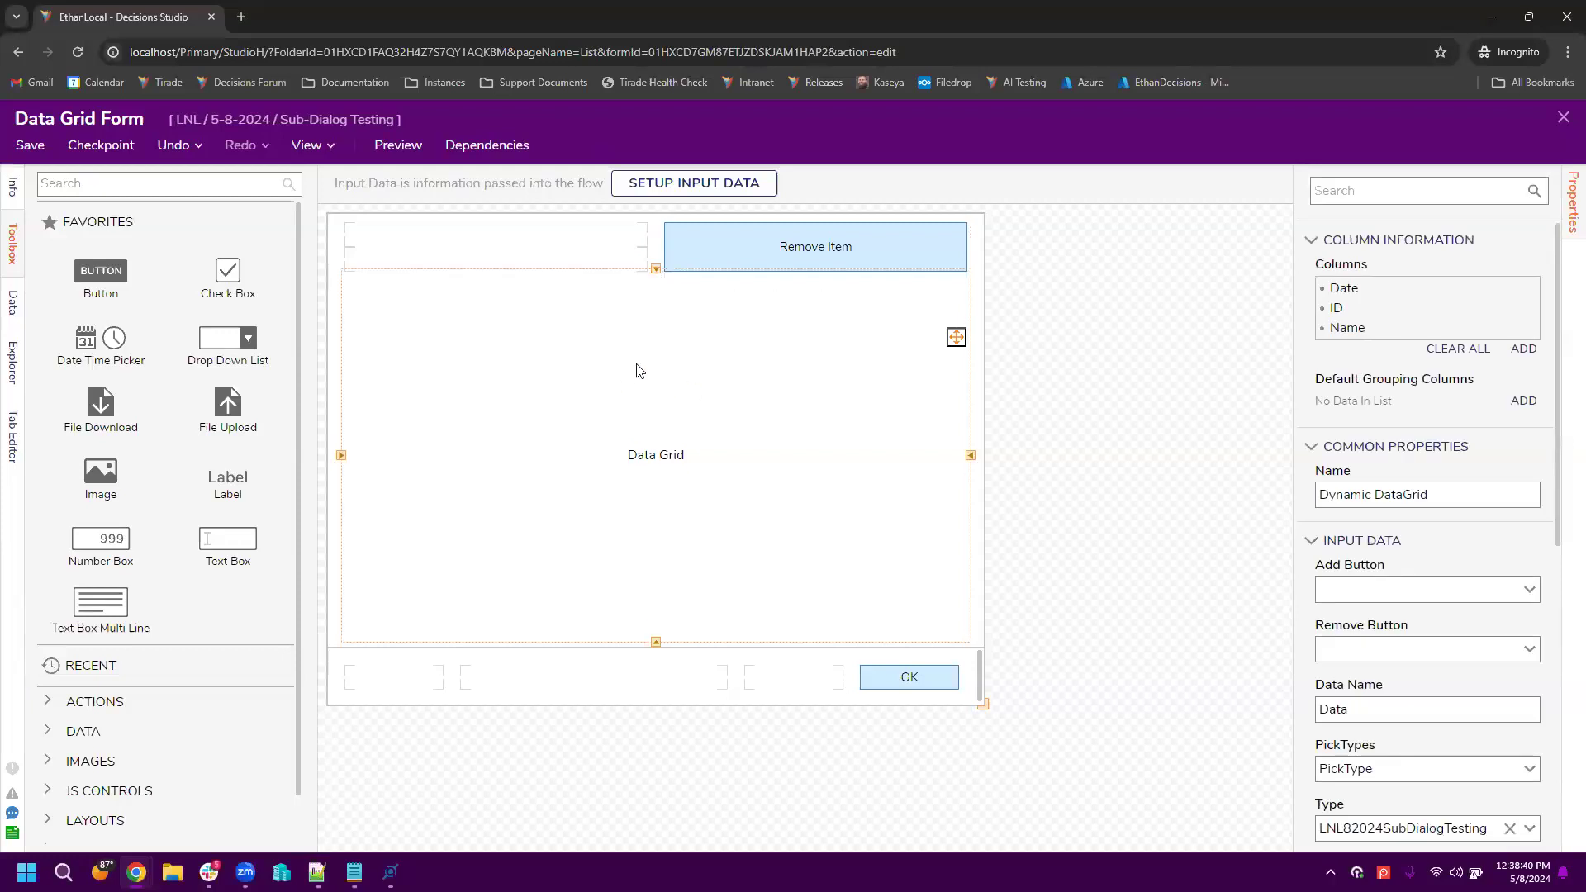
pyautogui.click(1562, 117)
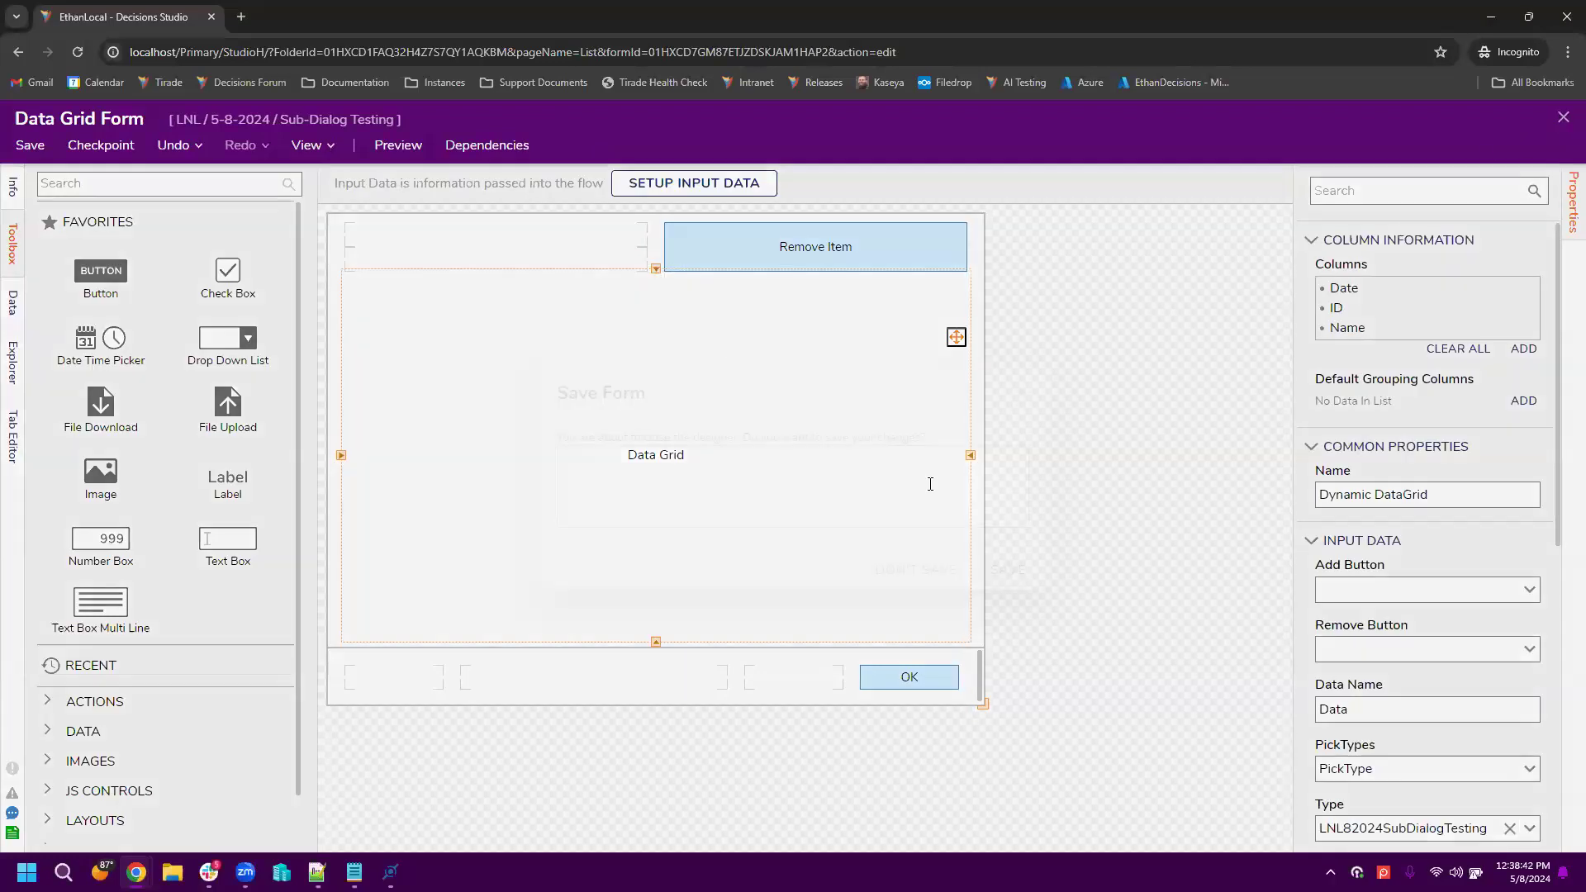
pyautogui.click(939, 569)
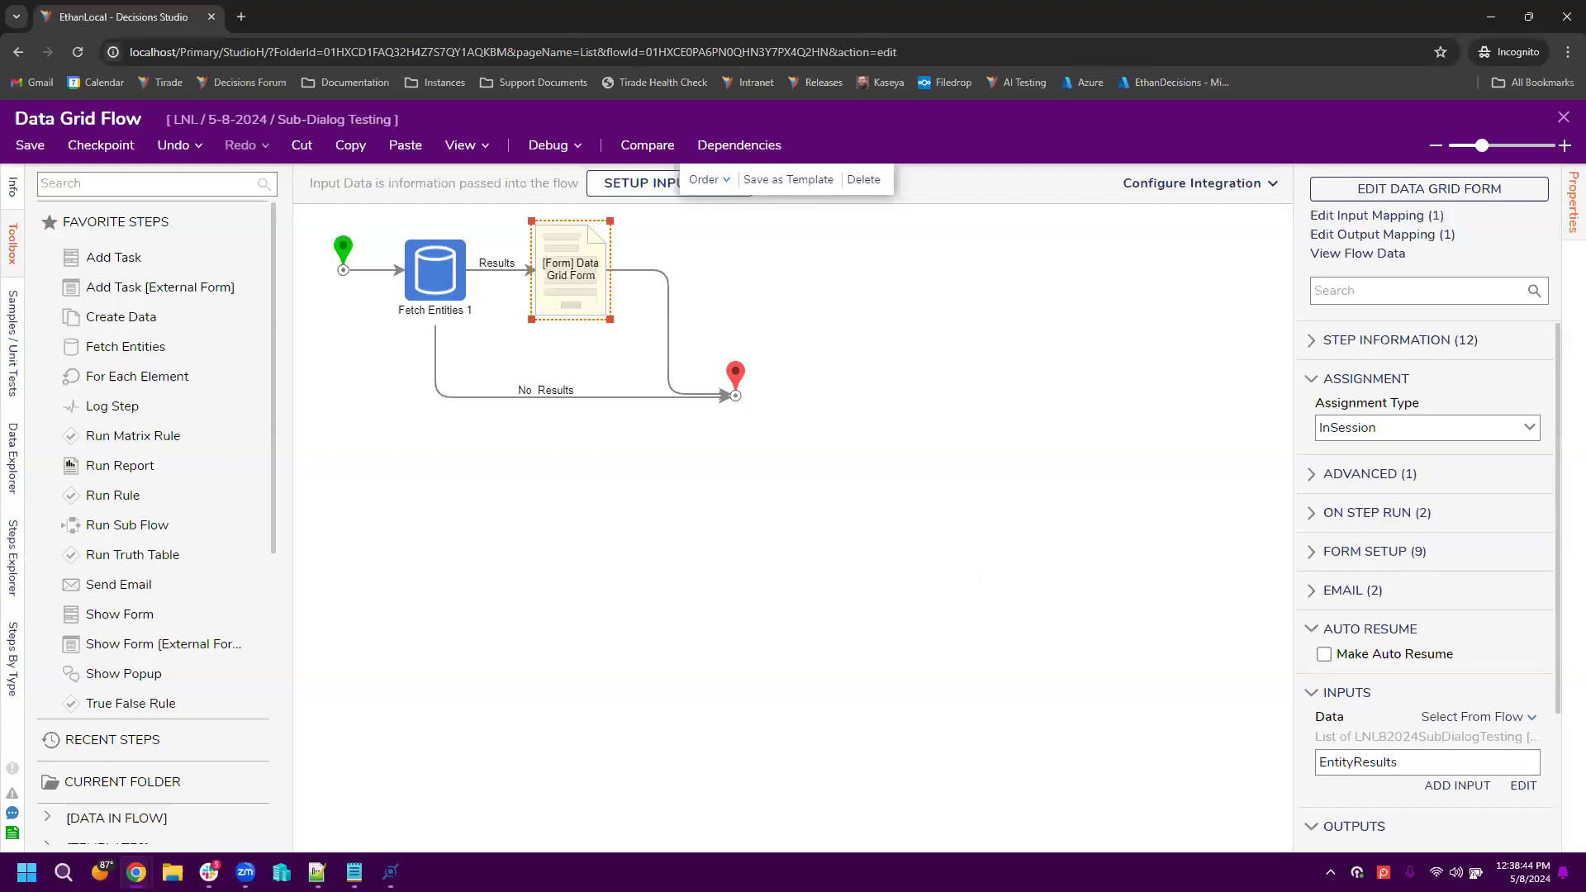
# Step: Close Data Grid Flow without saving and go up to the 5-8-2024 folder
pyautogui.click(1562, 118)
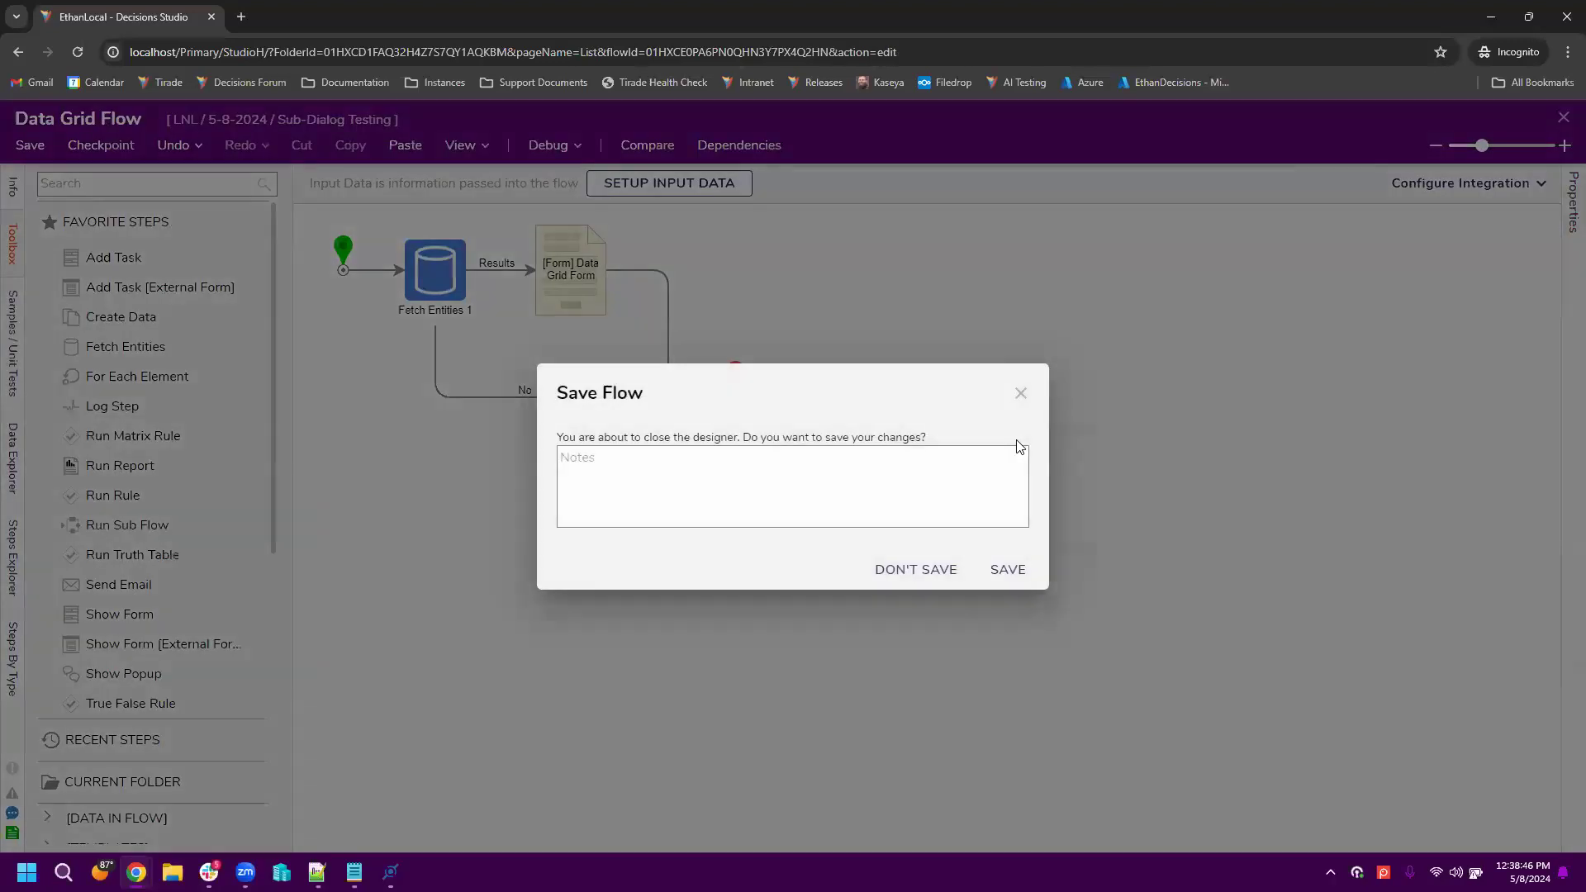
pyautogui.click(909, 569)
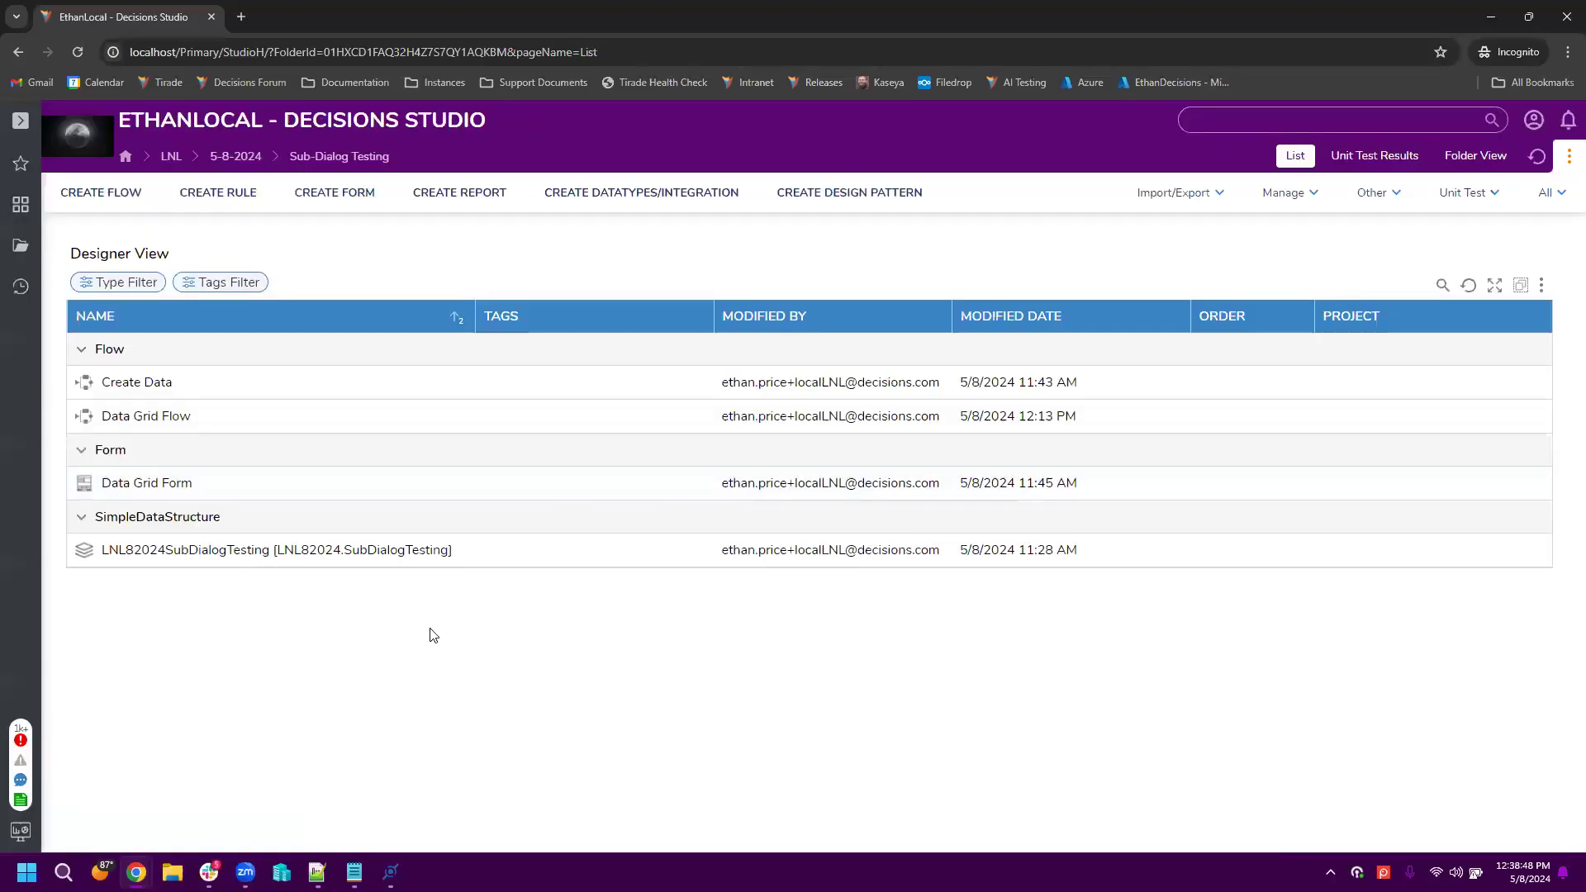
pyautogui.click(235, 156)
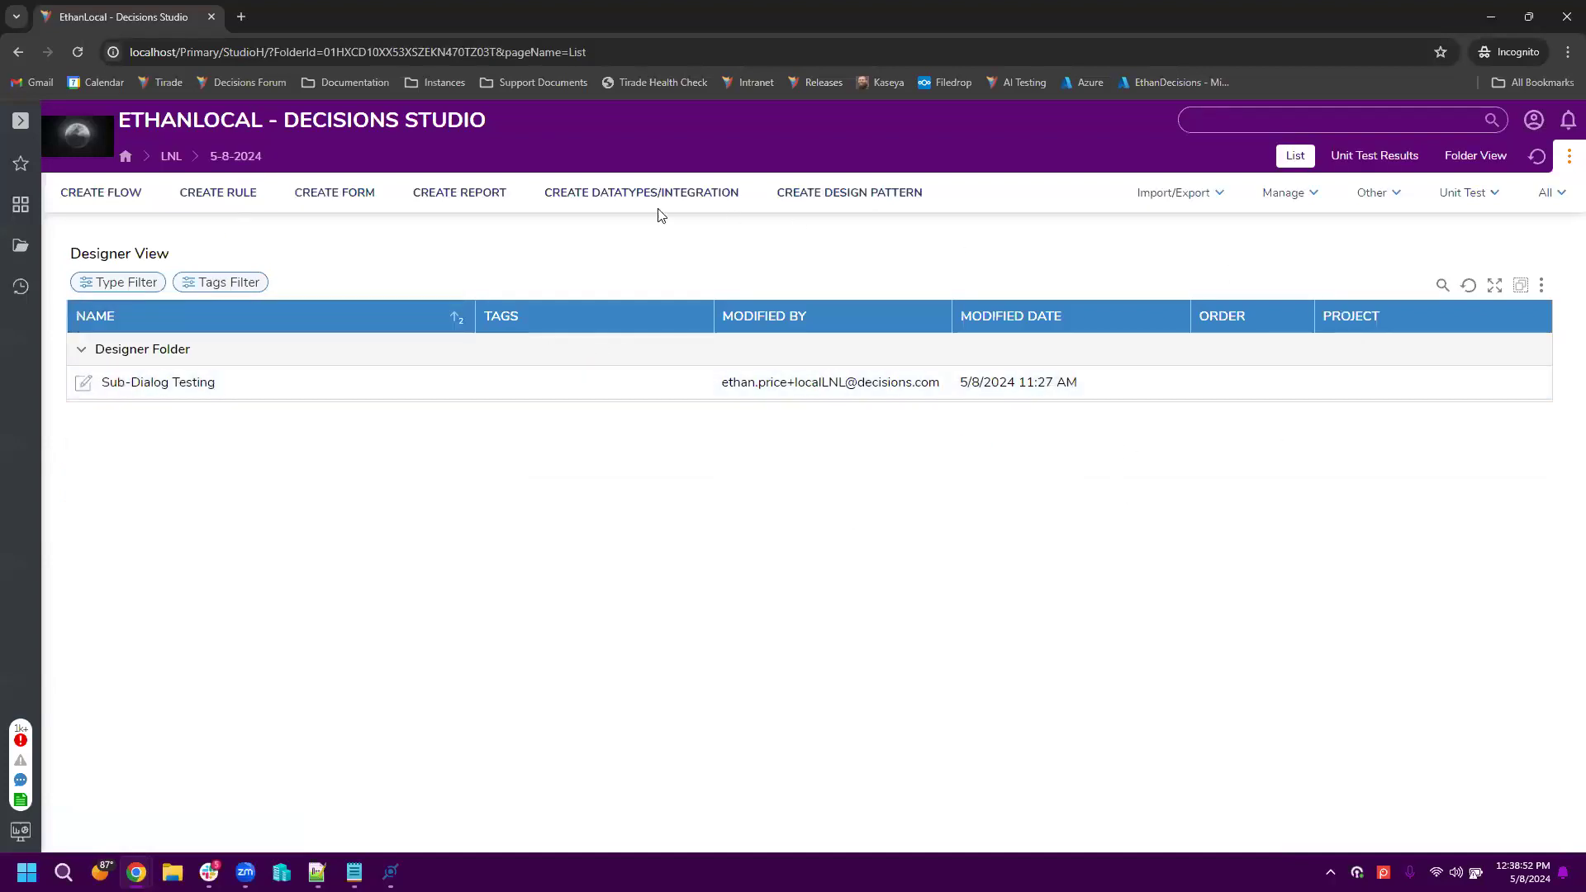
# Step: Create a folder named Header Validations inside the 5-8-2024 folder
pyautogui.click(1550, 199)
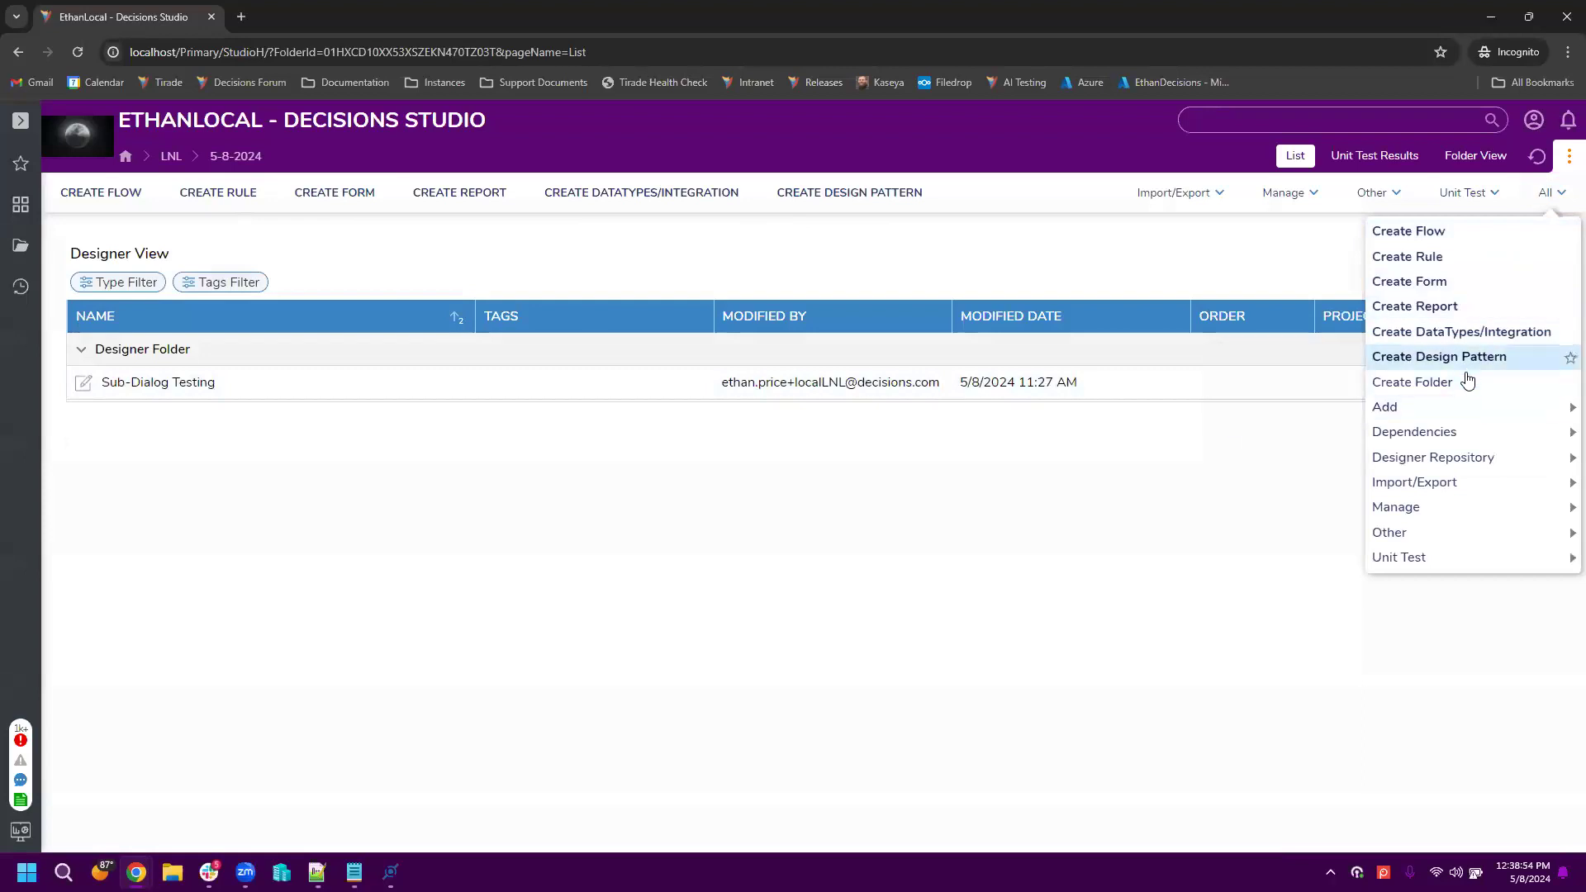
pyautogui.click(1475, 379)
pyautogui.click(961, 536)
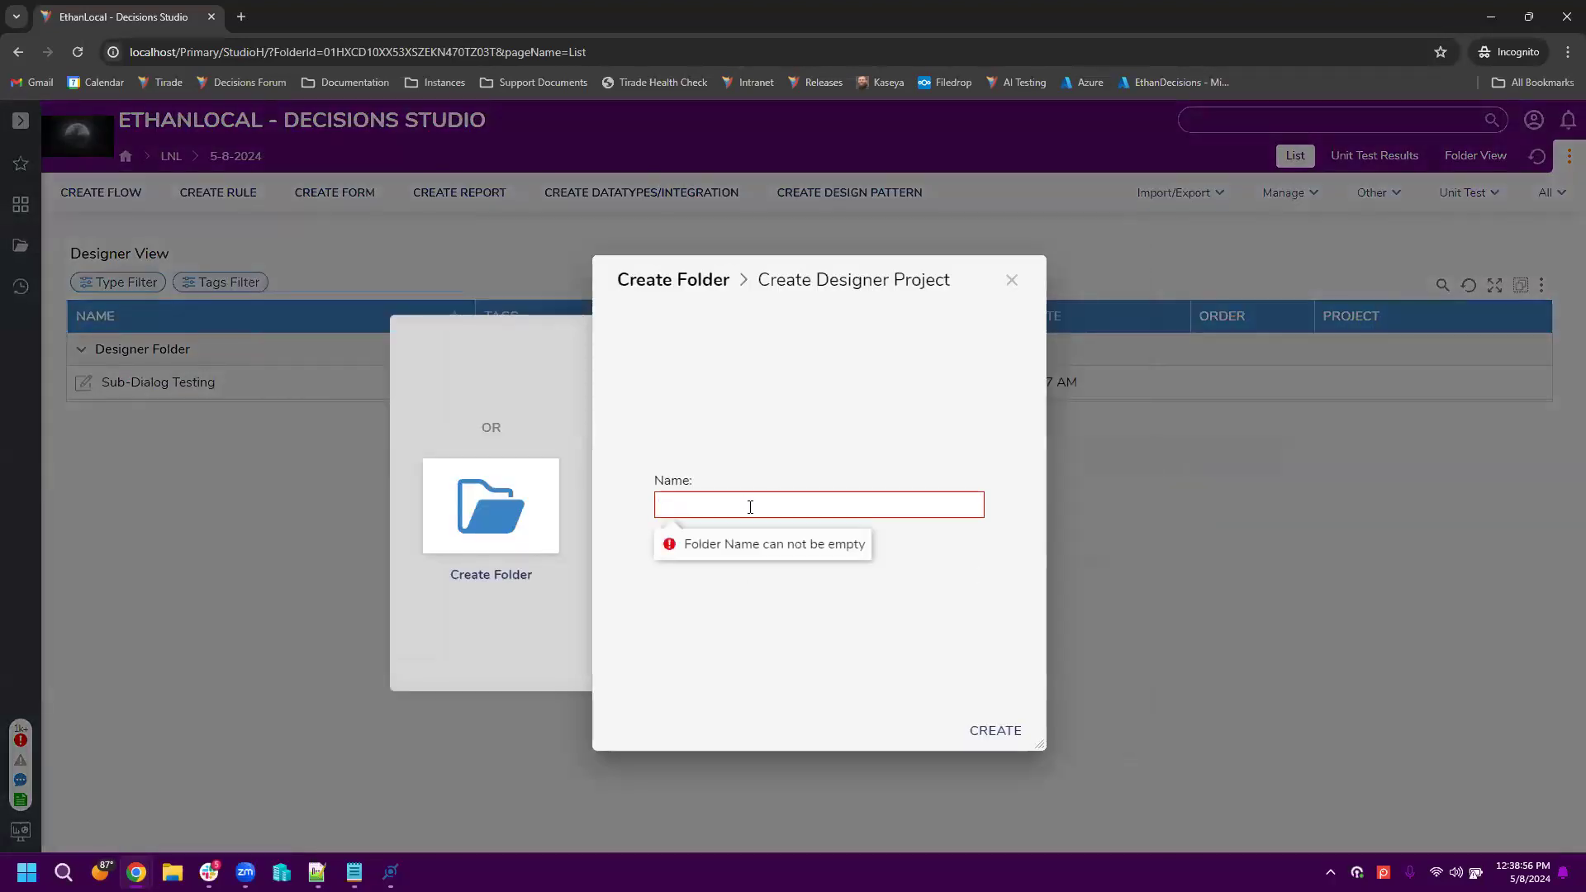
pyautogui.write('Header Val')
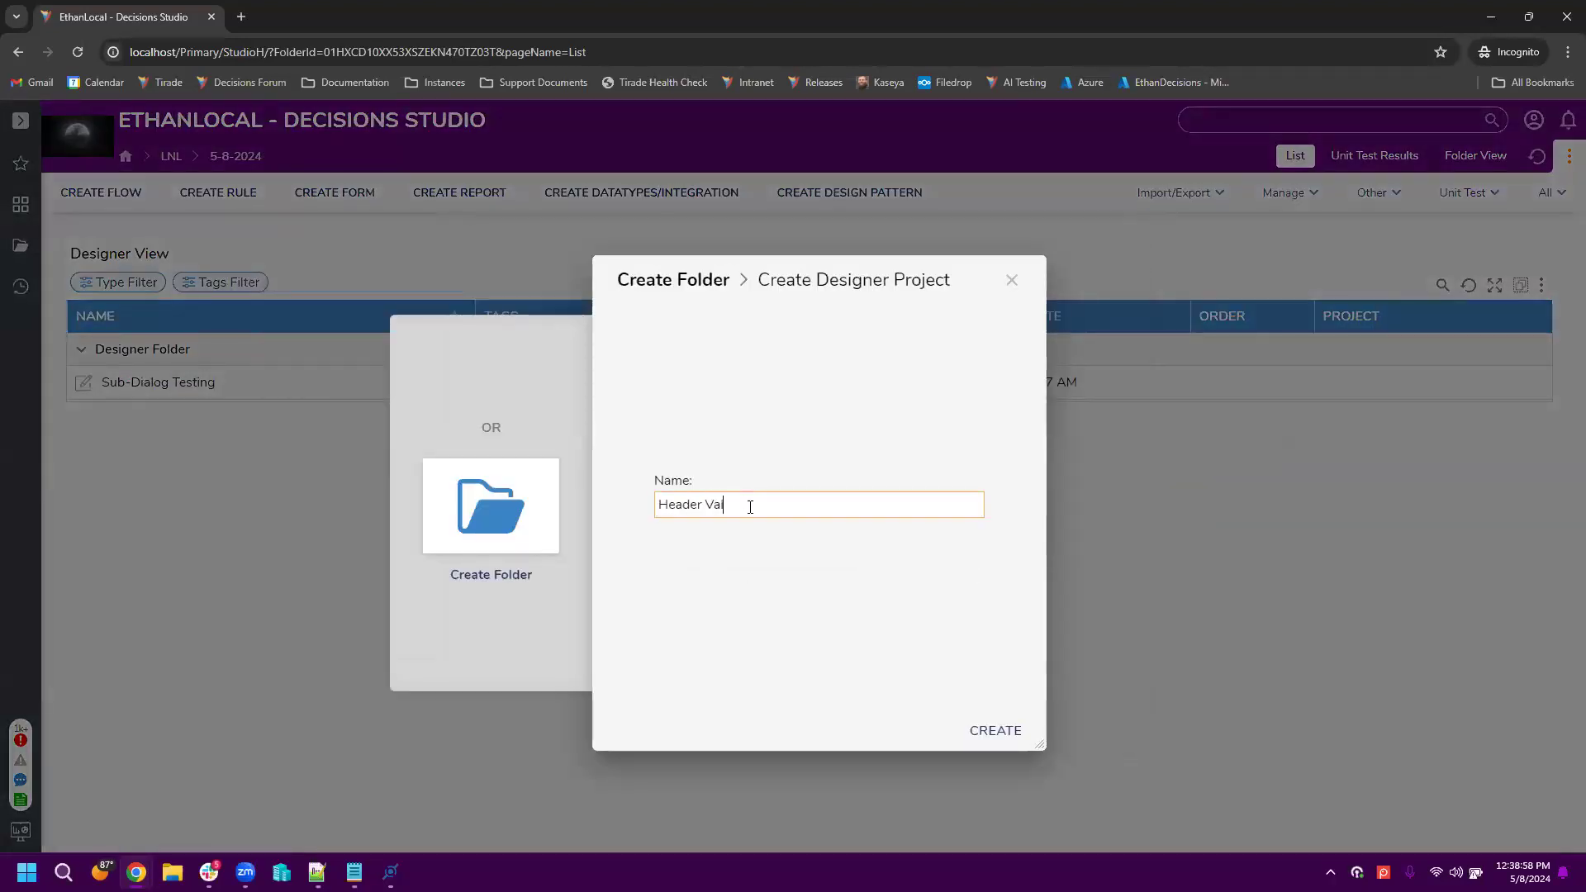
pyautogui.write('idations')
pyautogui.click(999, 734)
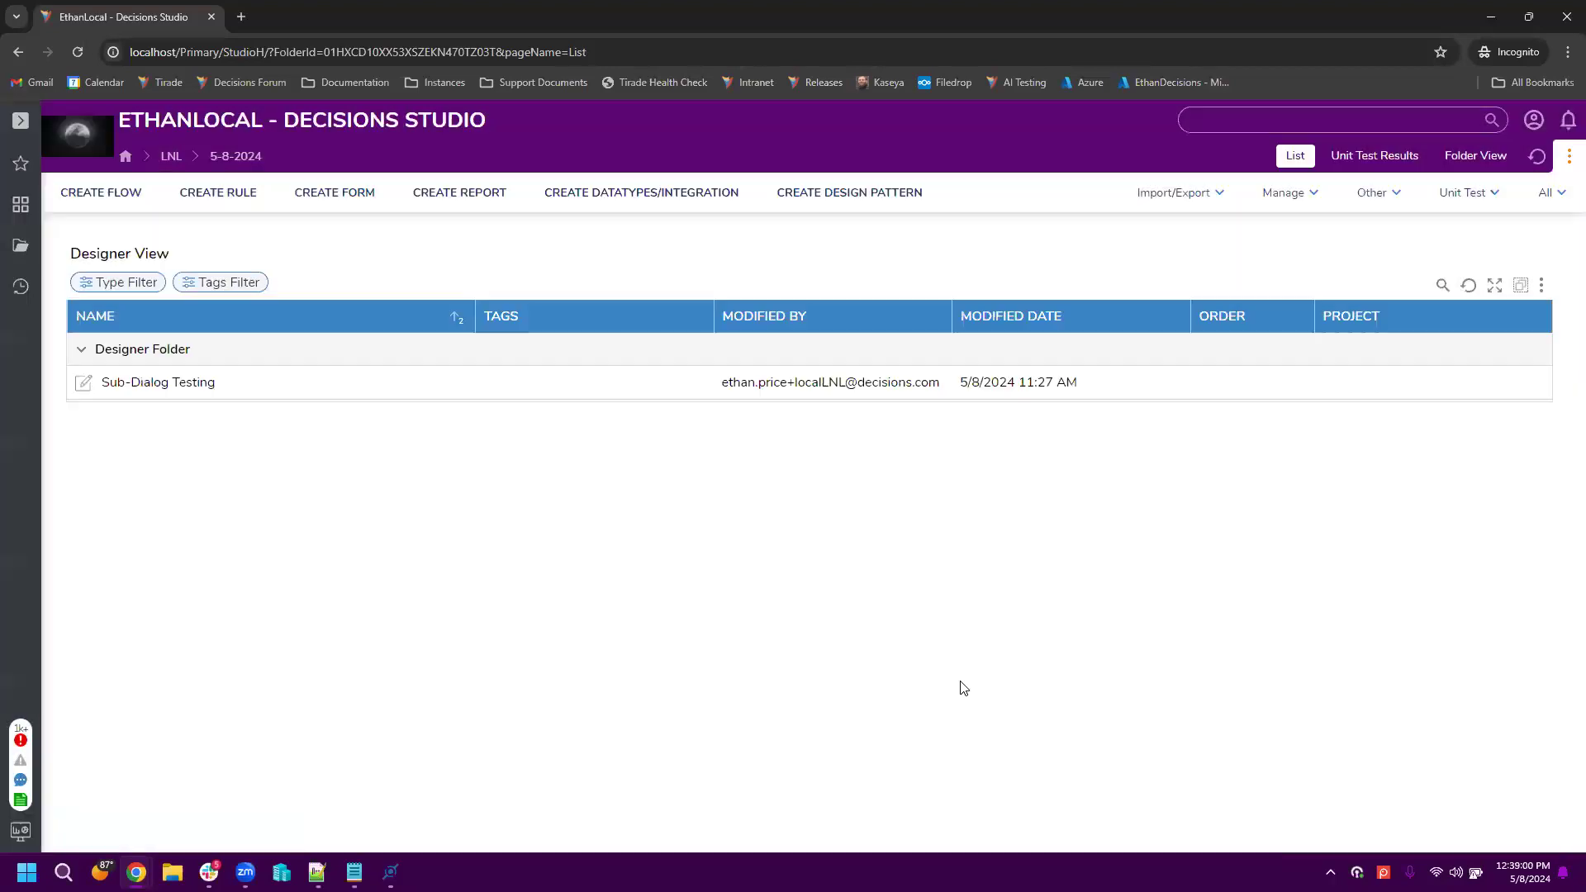
# Step: Create a blank normal form named Form 1 in the Header Validations folder
pyautogui.click(355, 198)
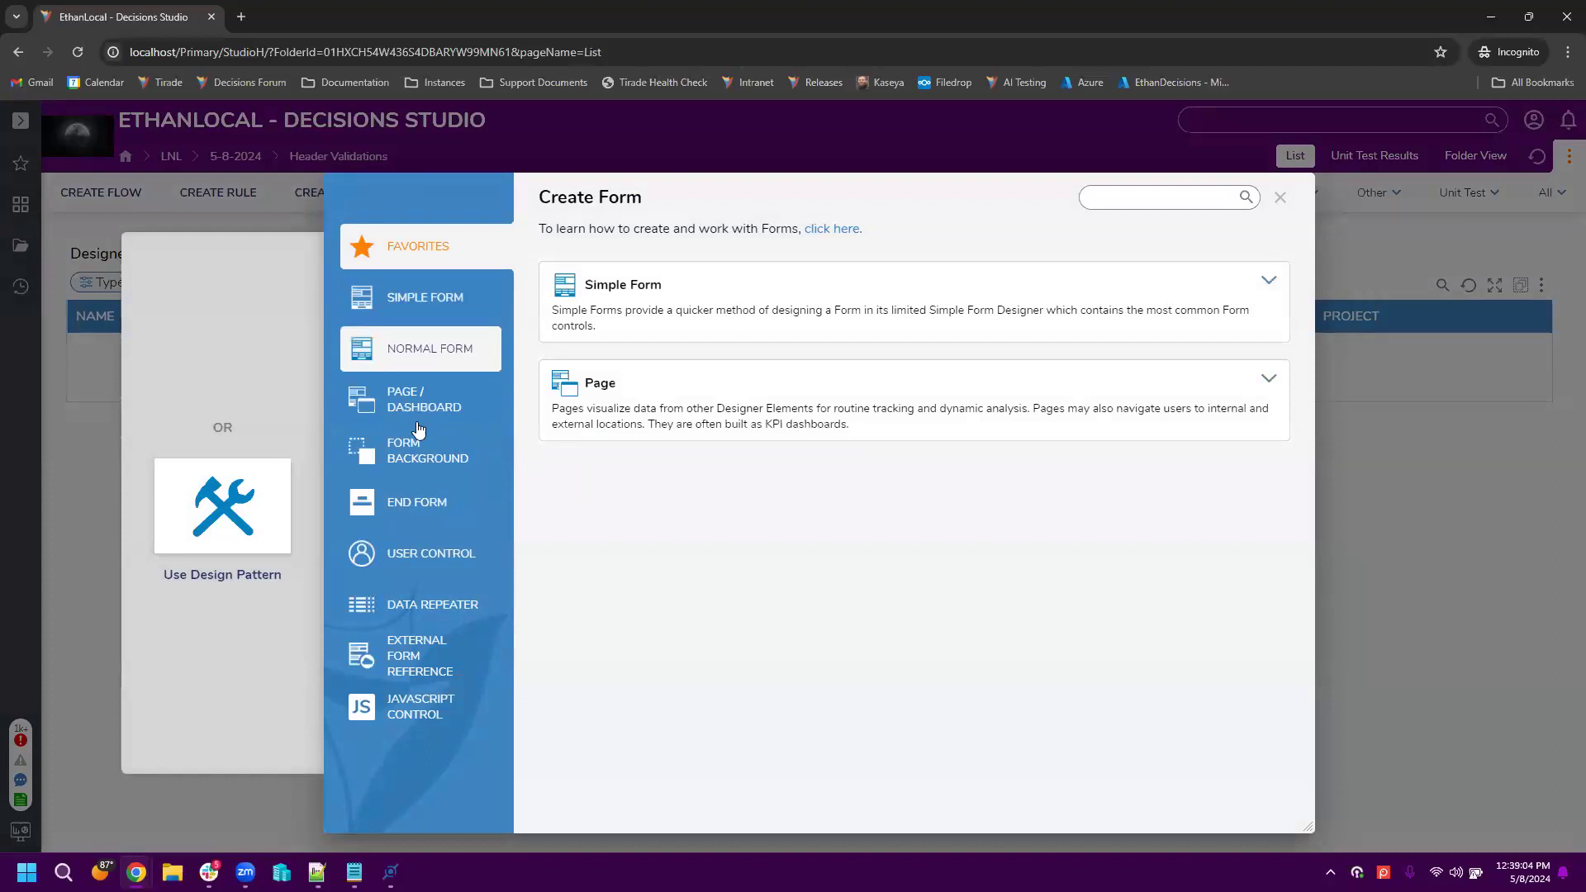
pyautogui.click(423, 502)
pyautogui.click(421, 456)
pyautogui.click(426, 347)
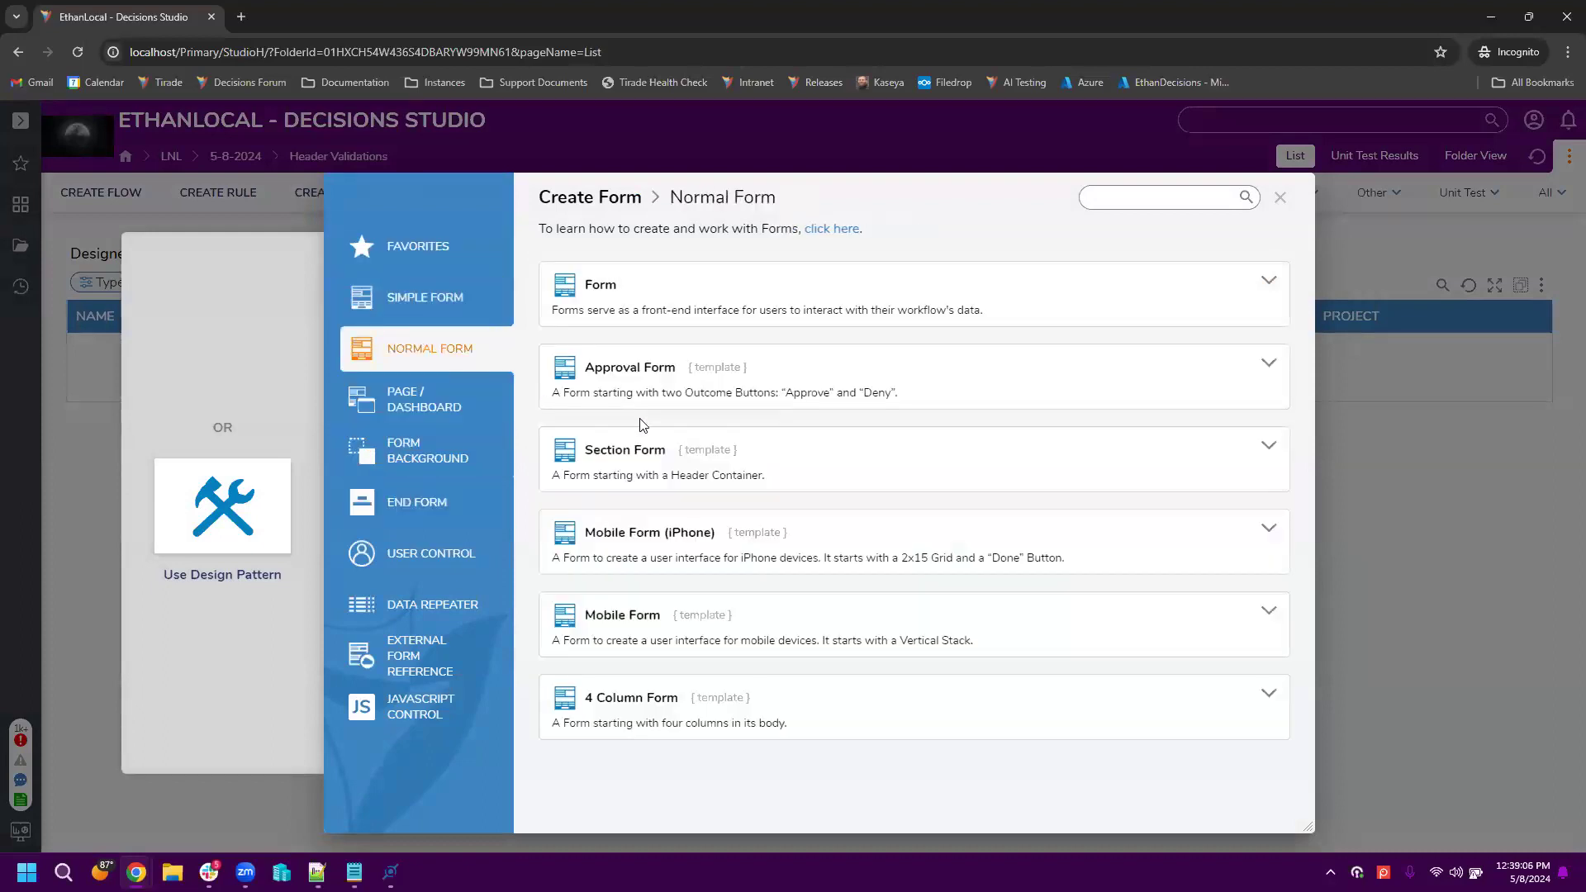
pyautogui.click(698, 309)
pyautogui.click(899, 339)
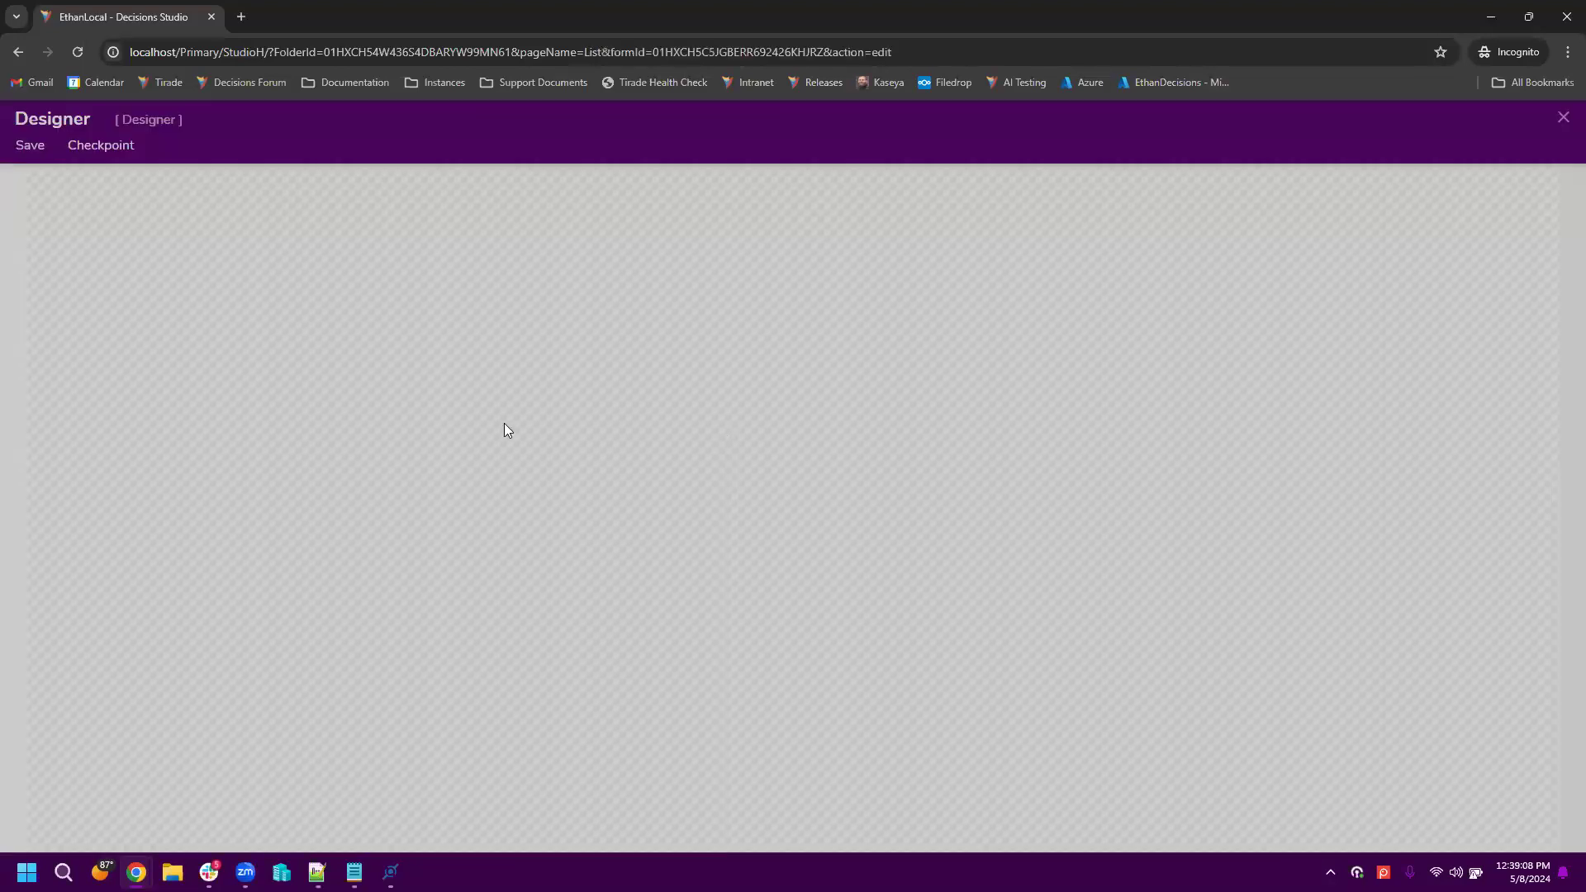
pyautogui.click(143, 186)
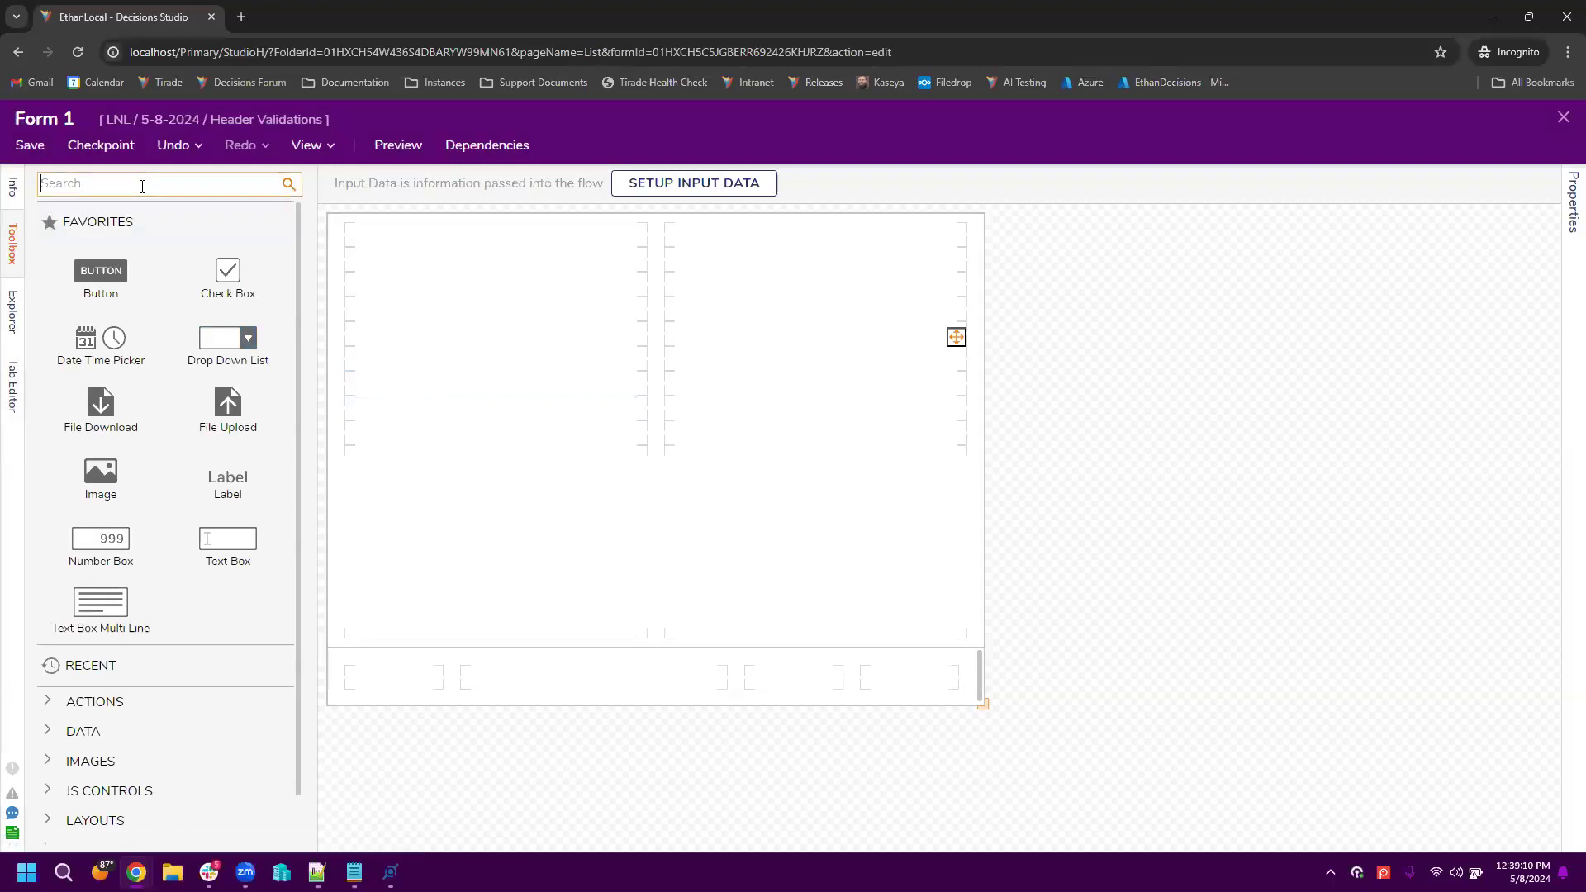
pyautogui.write('tab')
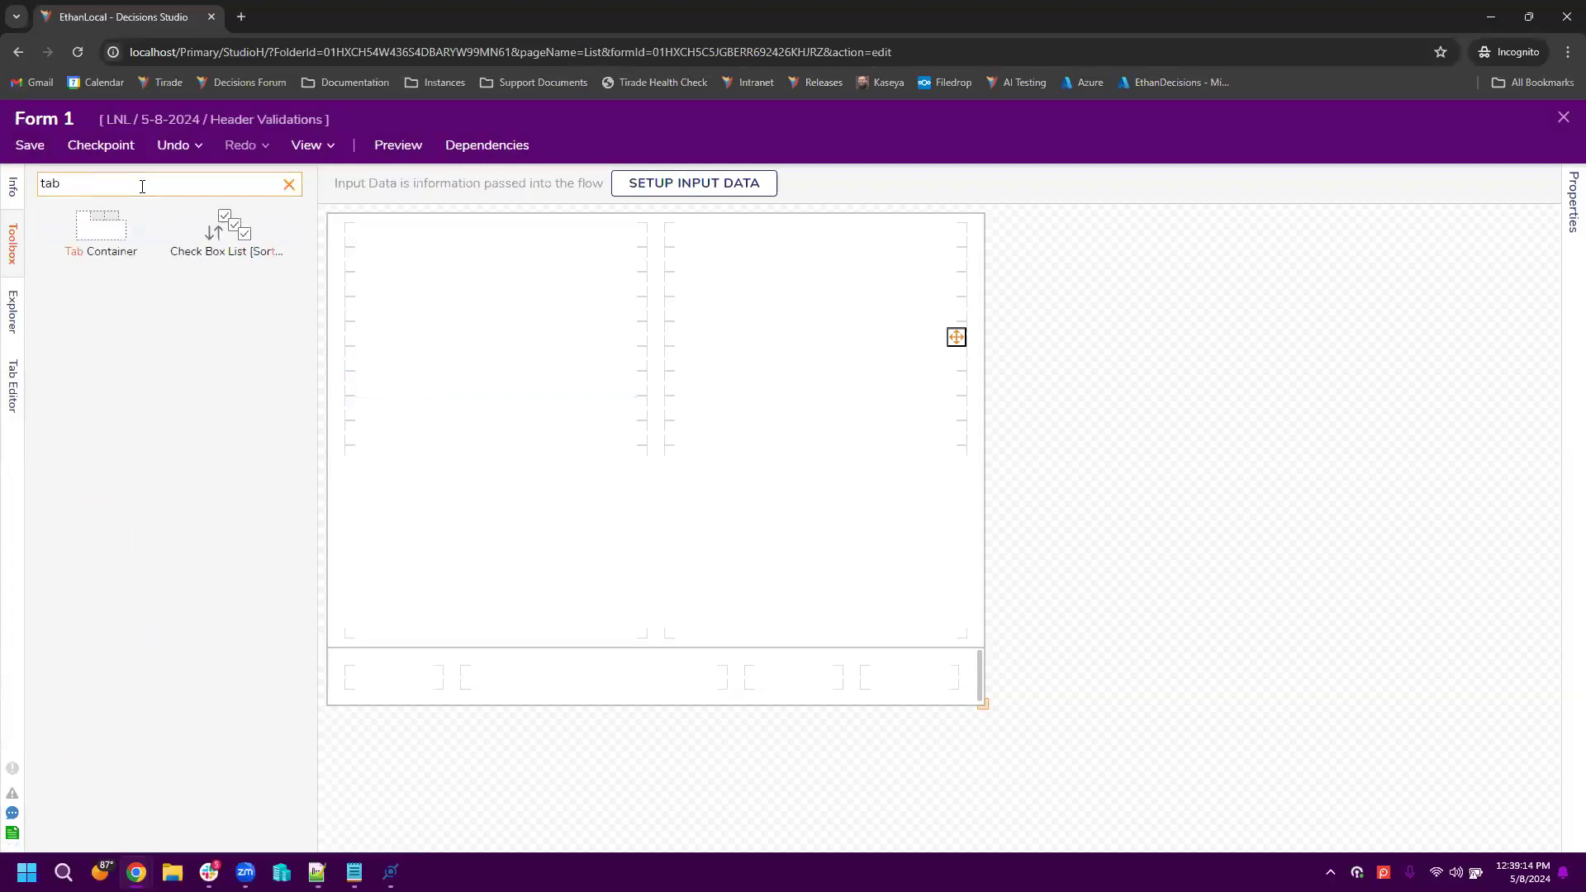
pyautogui.moveTo(104, 230); pyautogui.dragTo(484, 459)
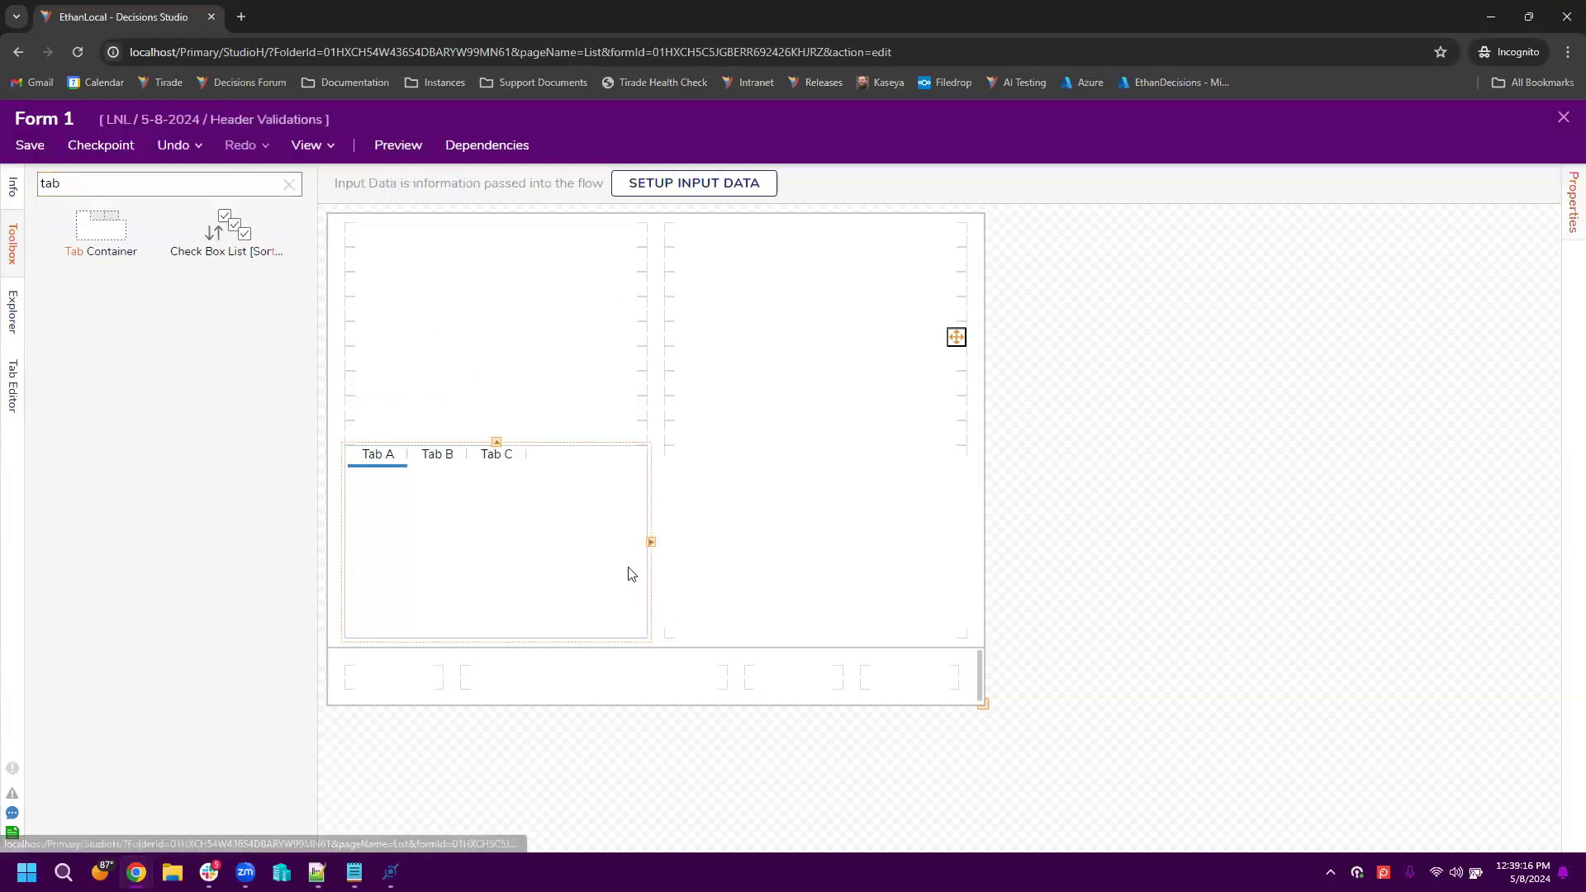
pyautogui.click(652, 542)
pyautogui.click(648, 442)
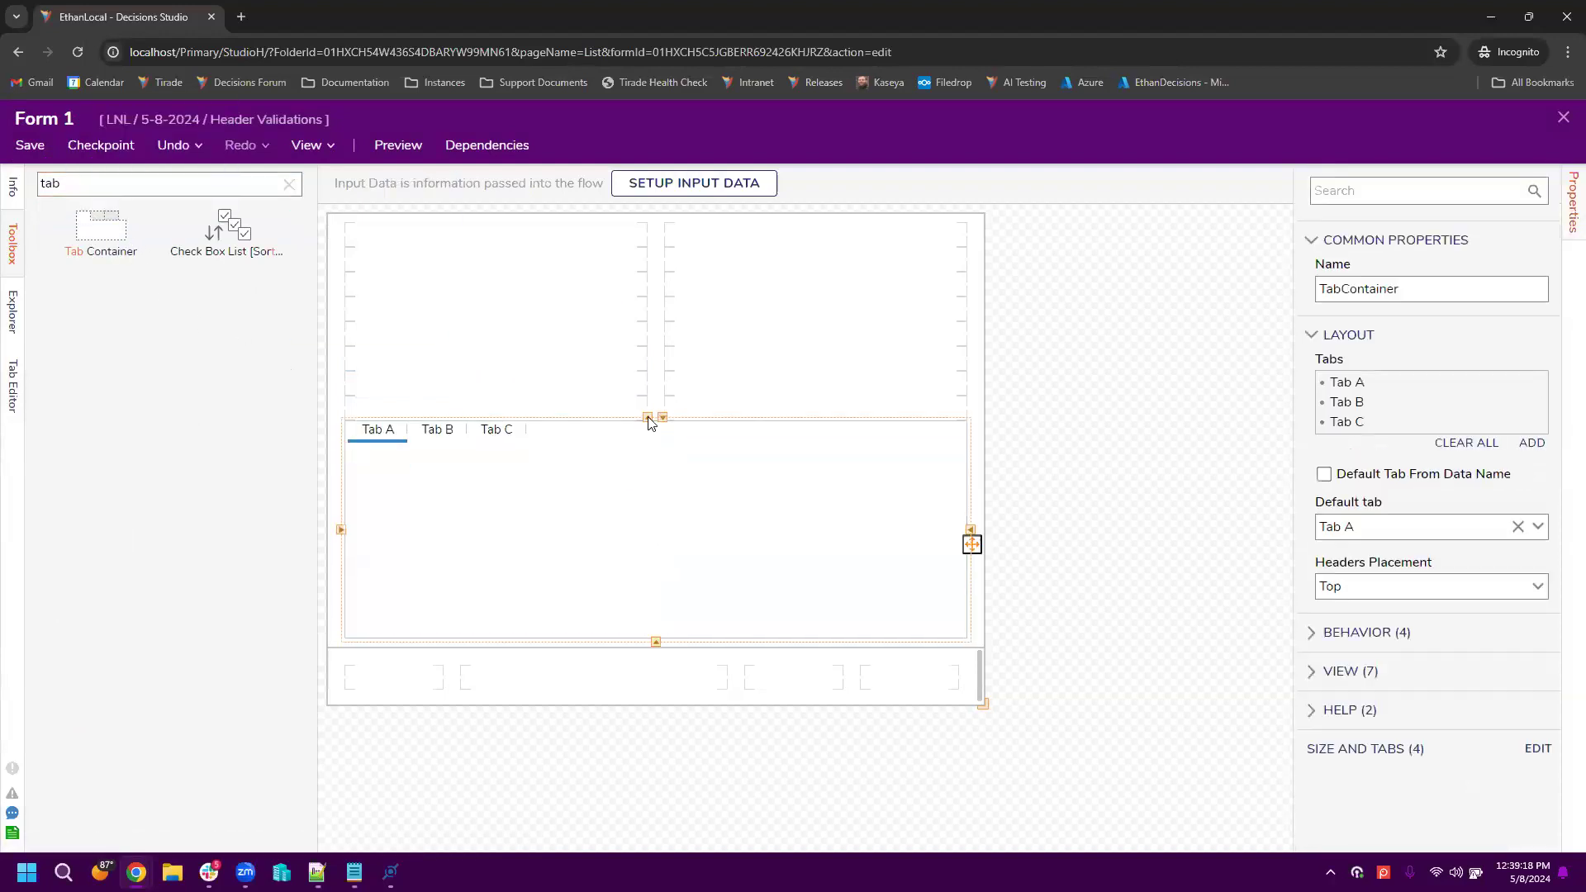
pyautogui.click(648, 417)
pyautogui.click(648, 394)
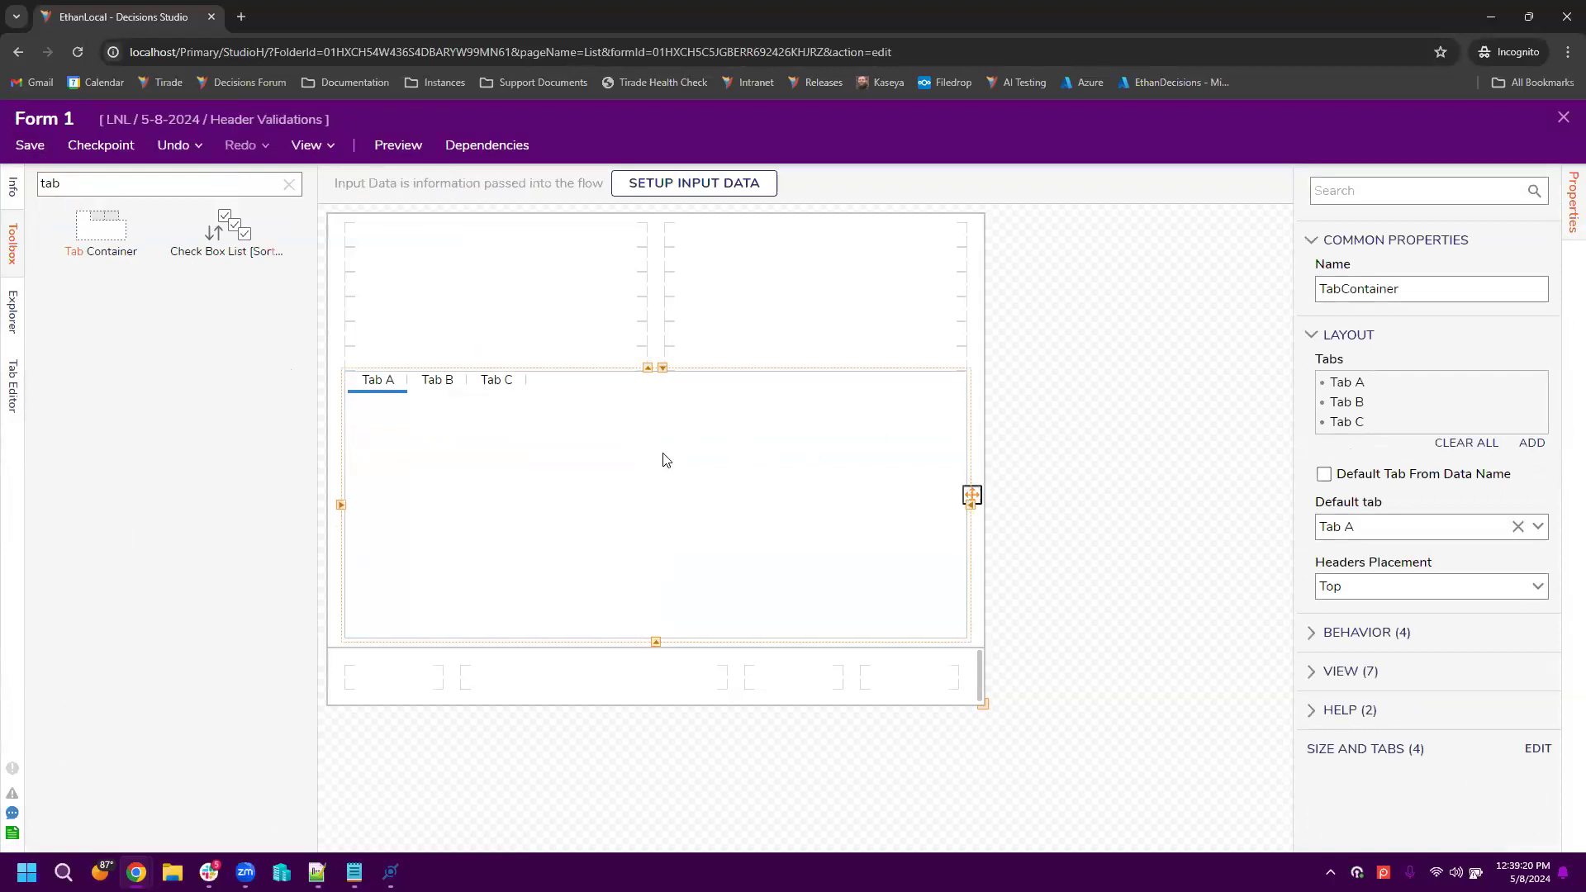
pyautogui.click(1111, 241)
pyautogui.click(640, 449)
pyautogui.press('Delete')
# Step: Add a Header Container to the form and stretch it across both columns and all rows of the content area
pyautogui.moveTo(91, 189); pyautogui.dragTo(45, 188)
pyautogui.write('header')
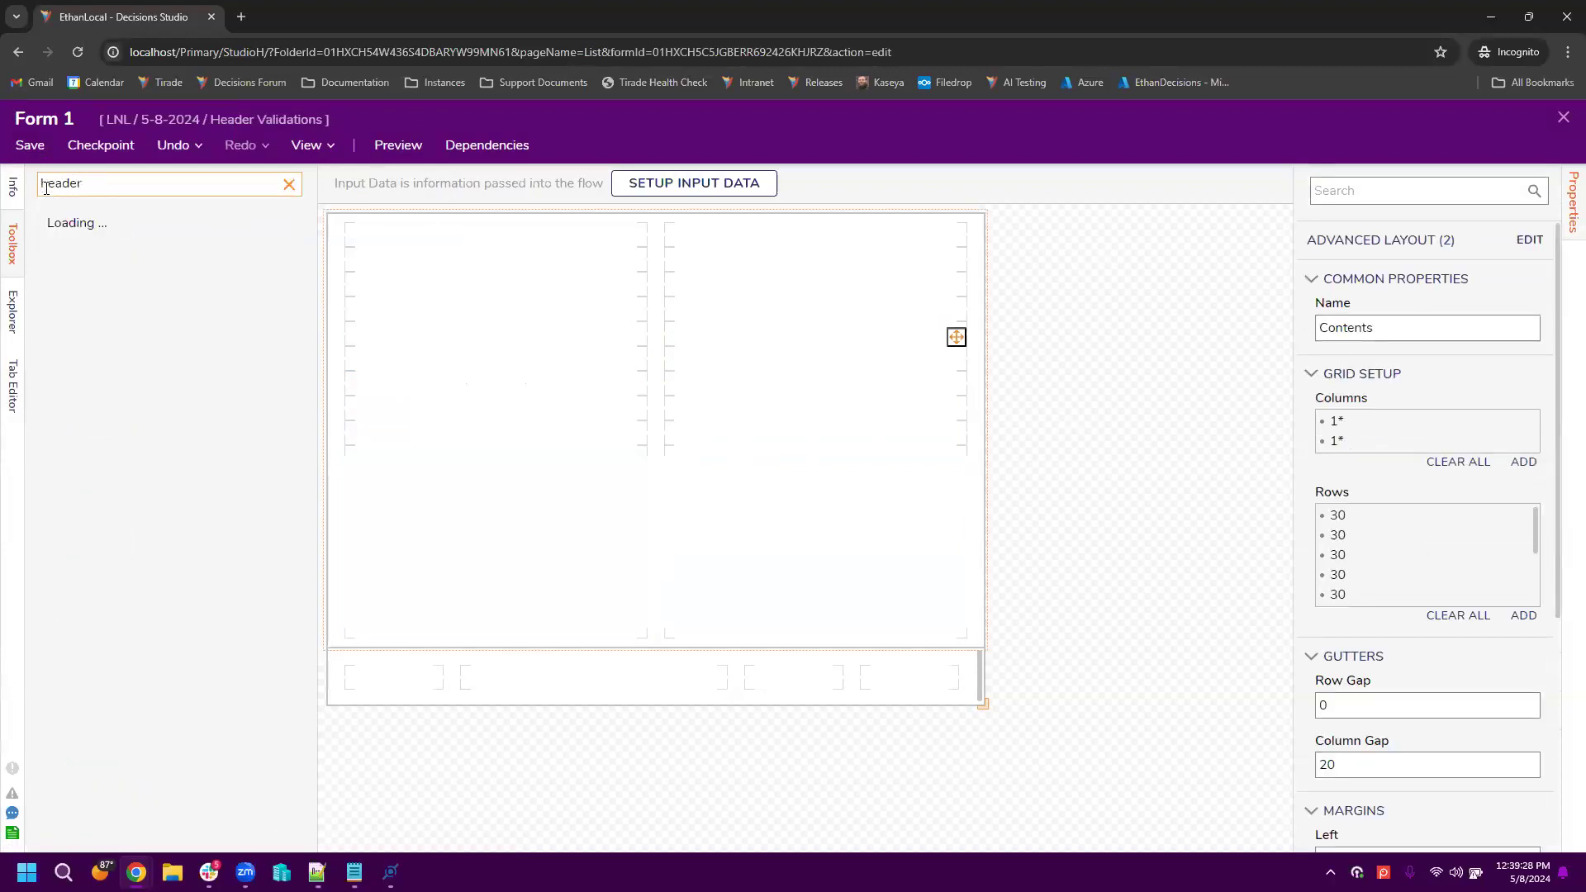
pyautogui.moveTo(161, 252); pyautogui.dragTo(611, 528)
pyautogui.click(651, 544)
pyautogui.click(653, 443)
pyautogui.click(648, 418)
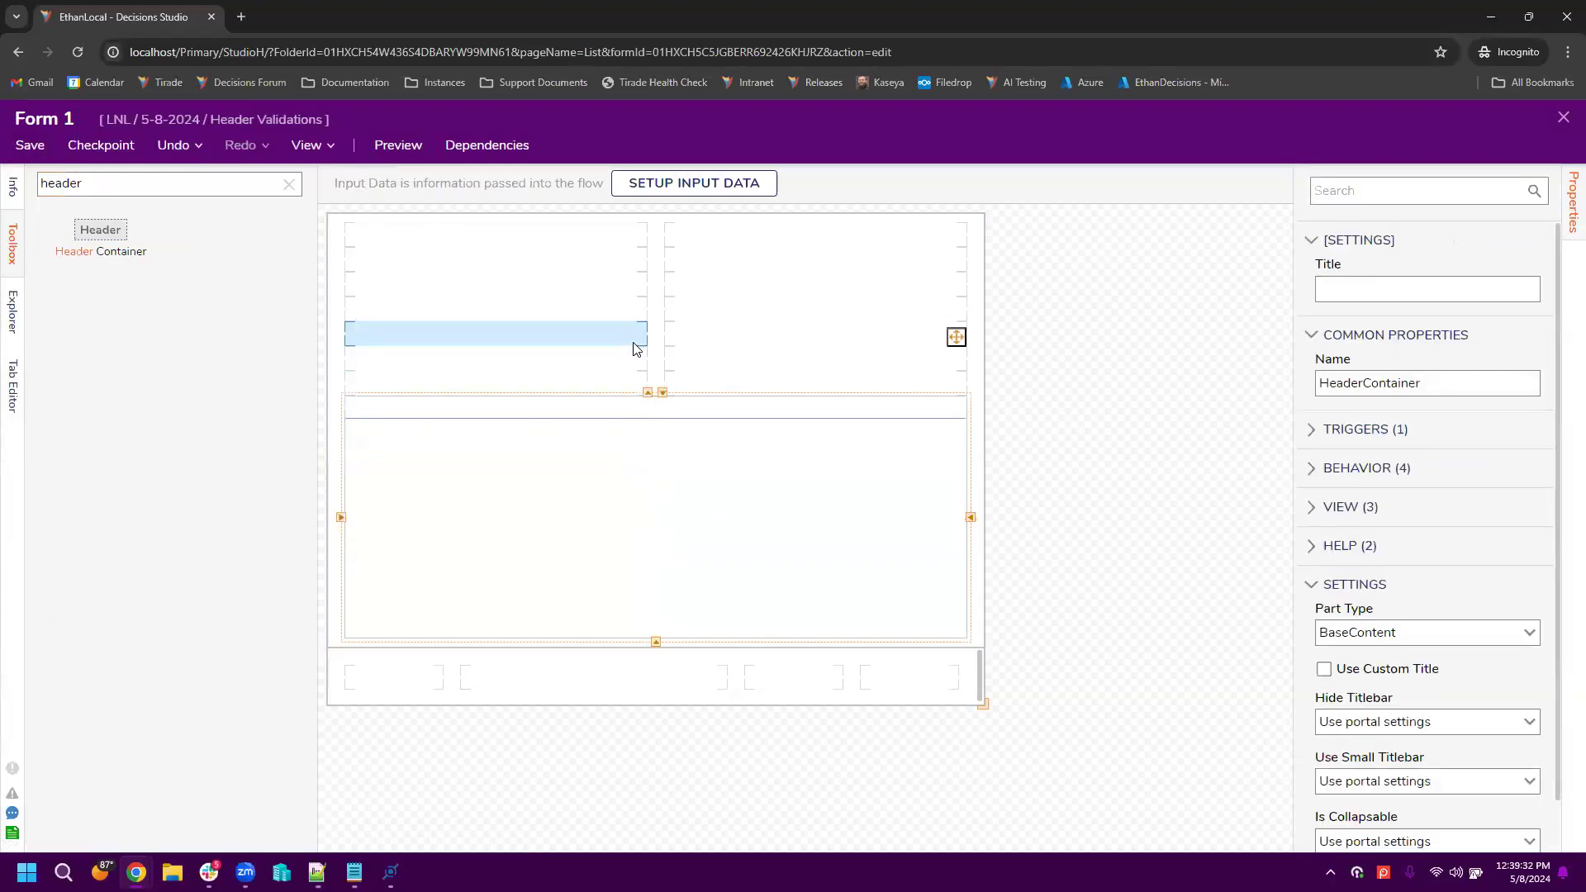
pyautogui.click(649, 391)
pyautogui.click(651, 366)
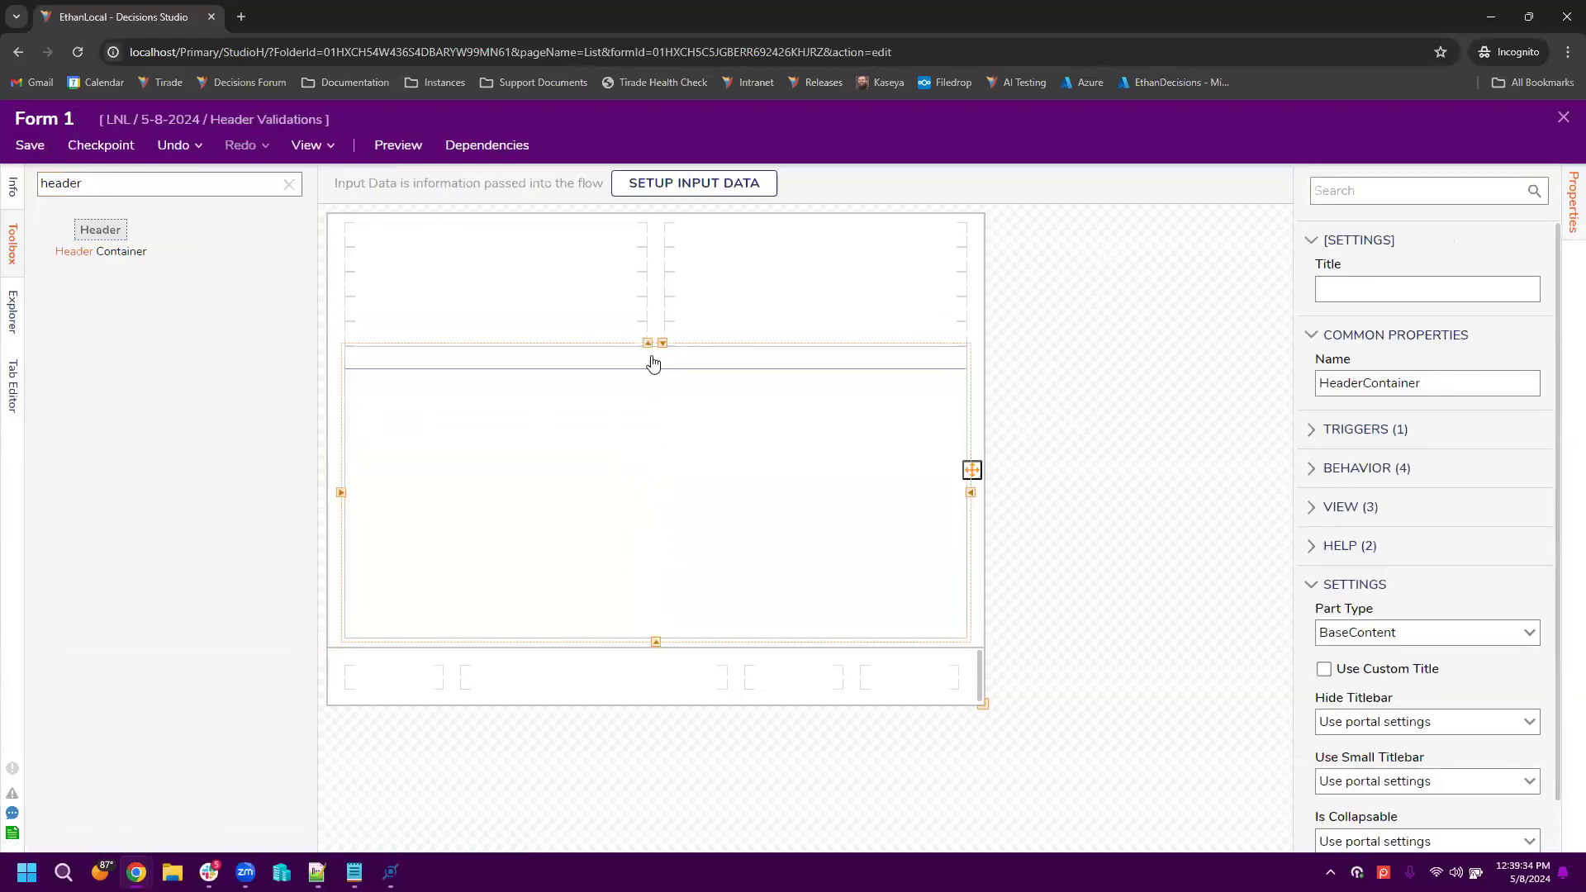
pyautogui.scroll(-1, 1441, 620)
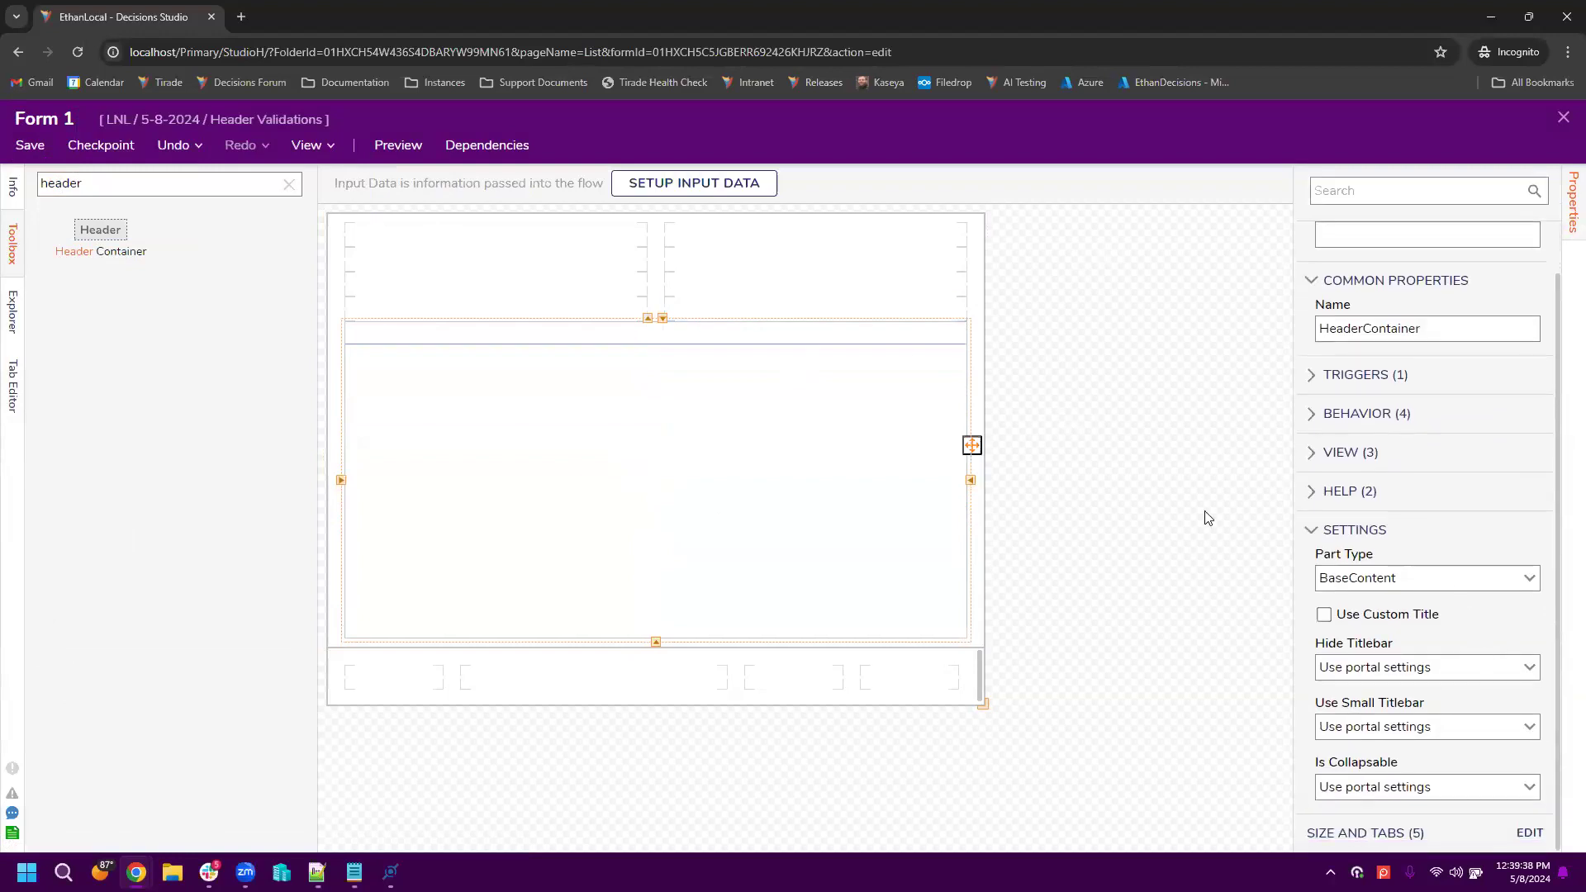
pyautogui.click(650, 319)
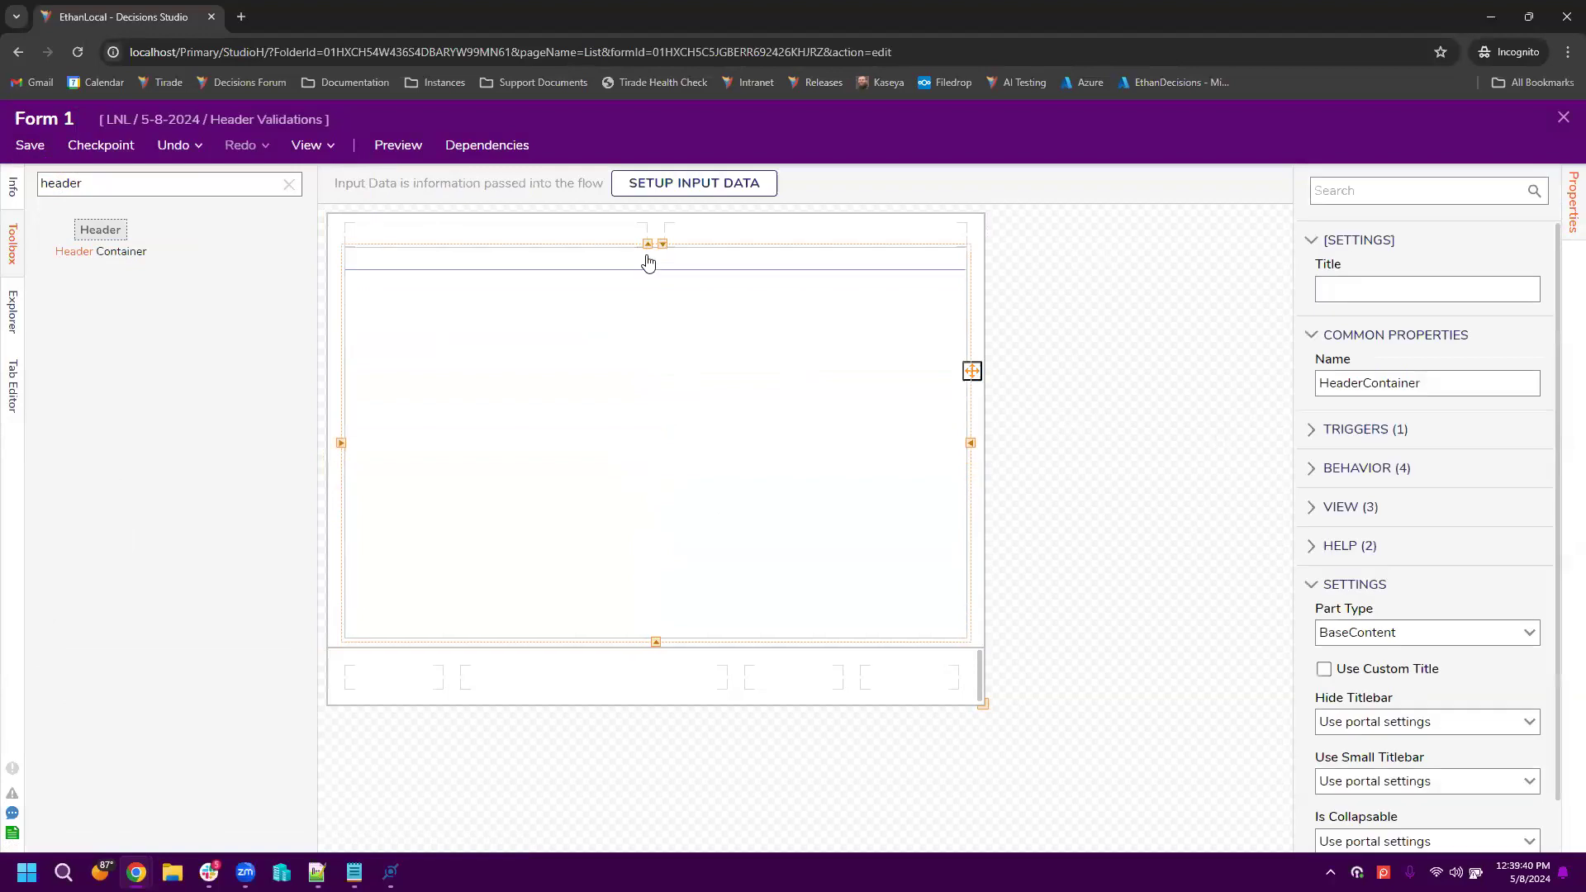
pyautogui.click(1045, 372)
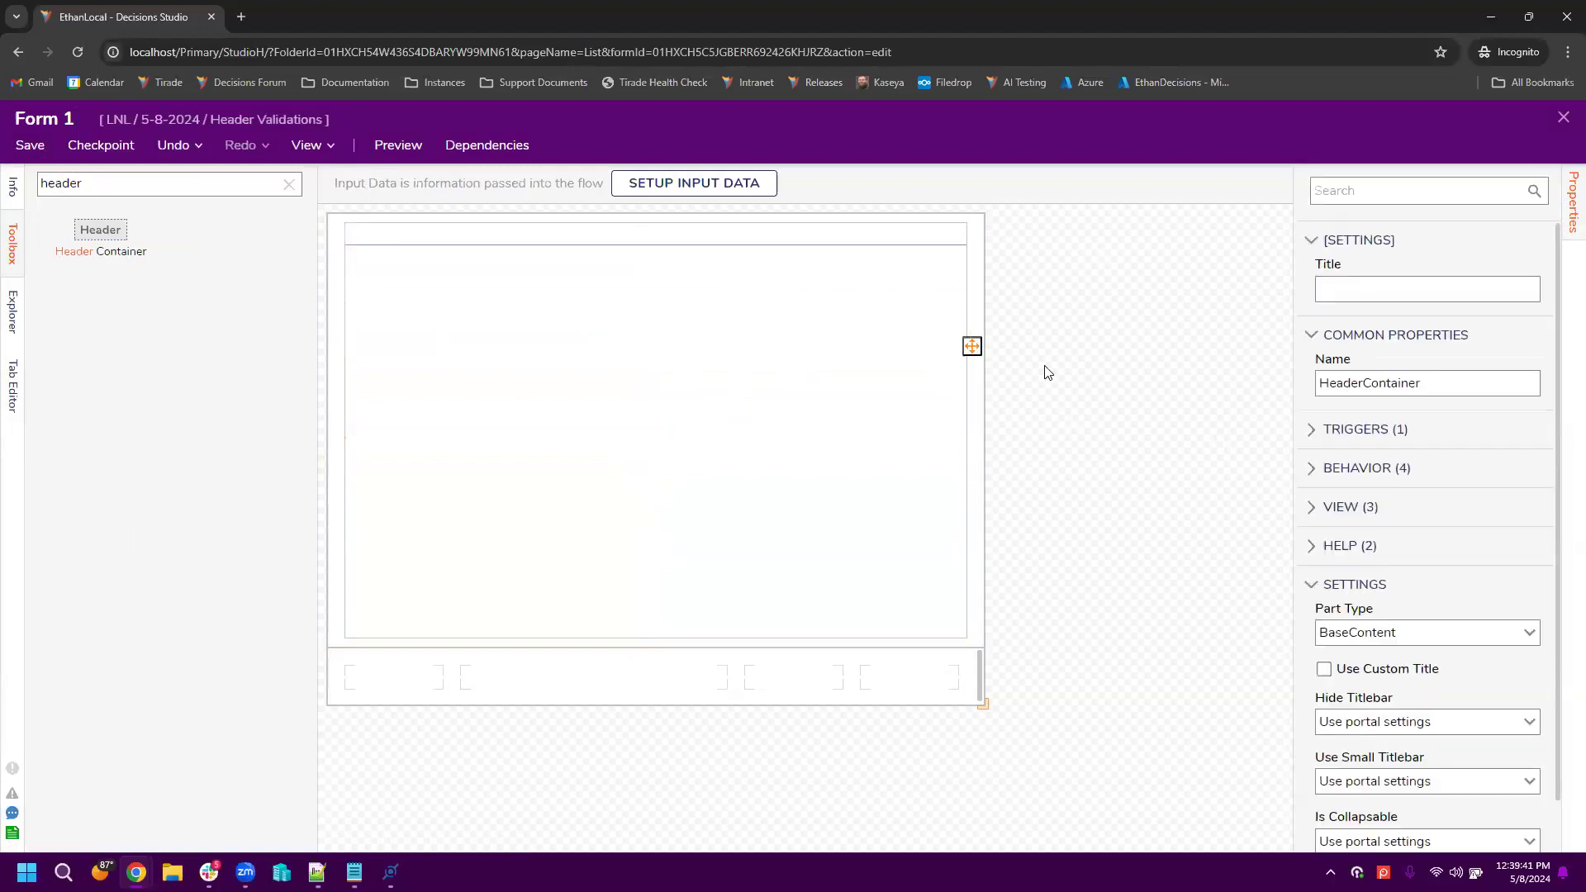
# Step: Add a button with the outcome name OK in the last cell of the form's footer
pyautogui.click(288, 184)
pyautogui.moveTo(101, 270); pyautogui.dragTo(909, 676)
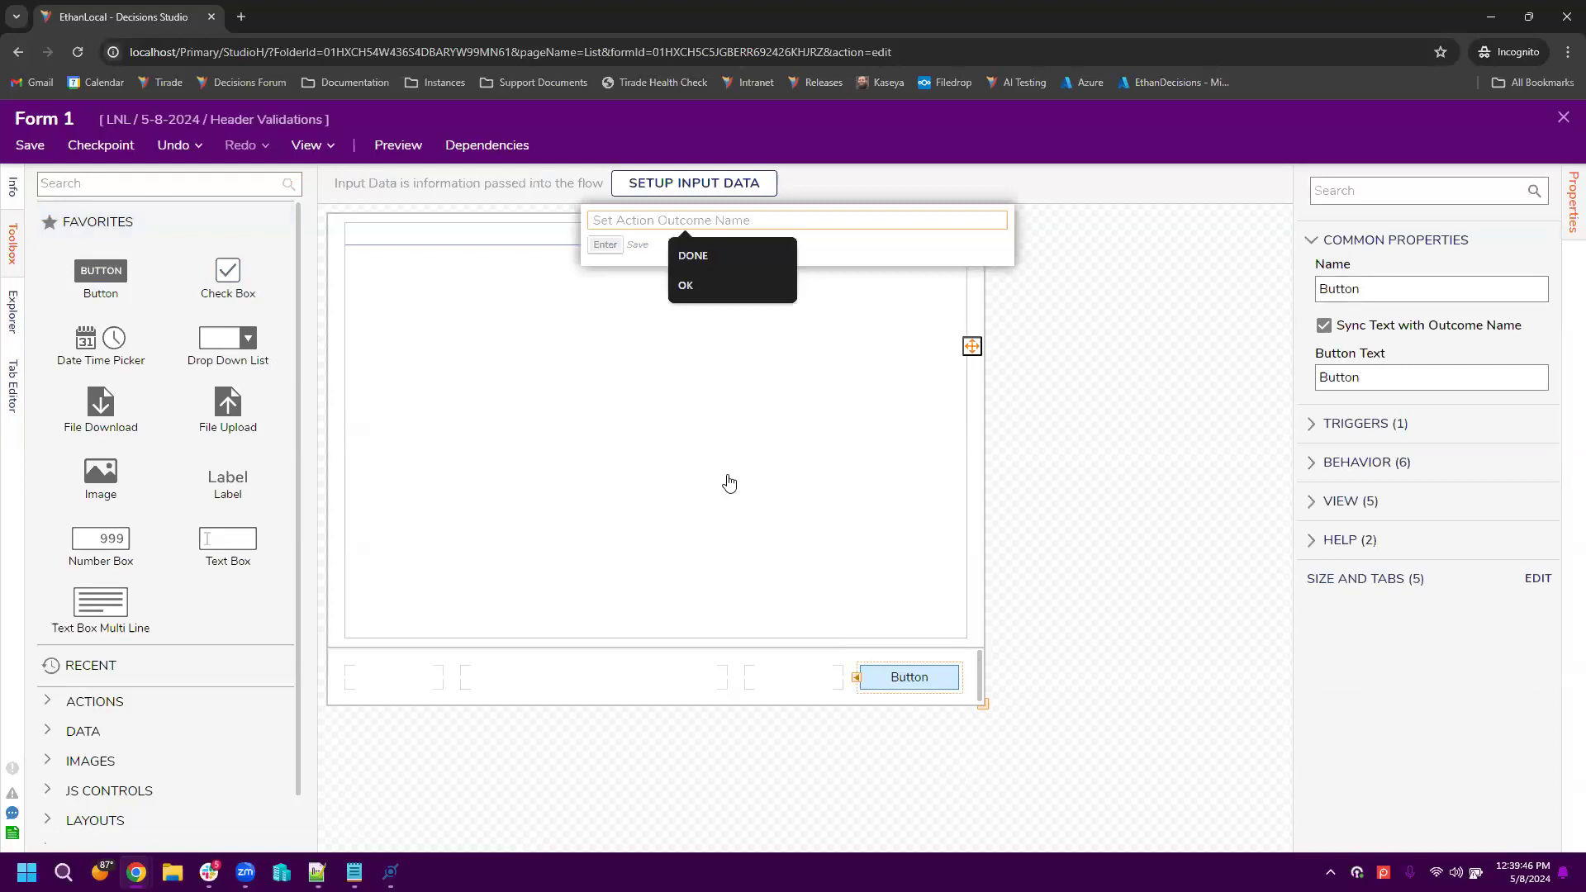
pyautogui.write('OK')
pyautogui.press('Return')
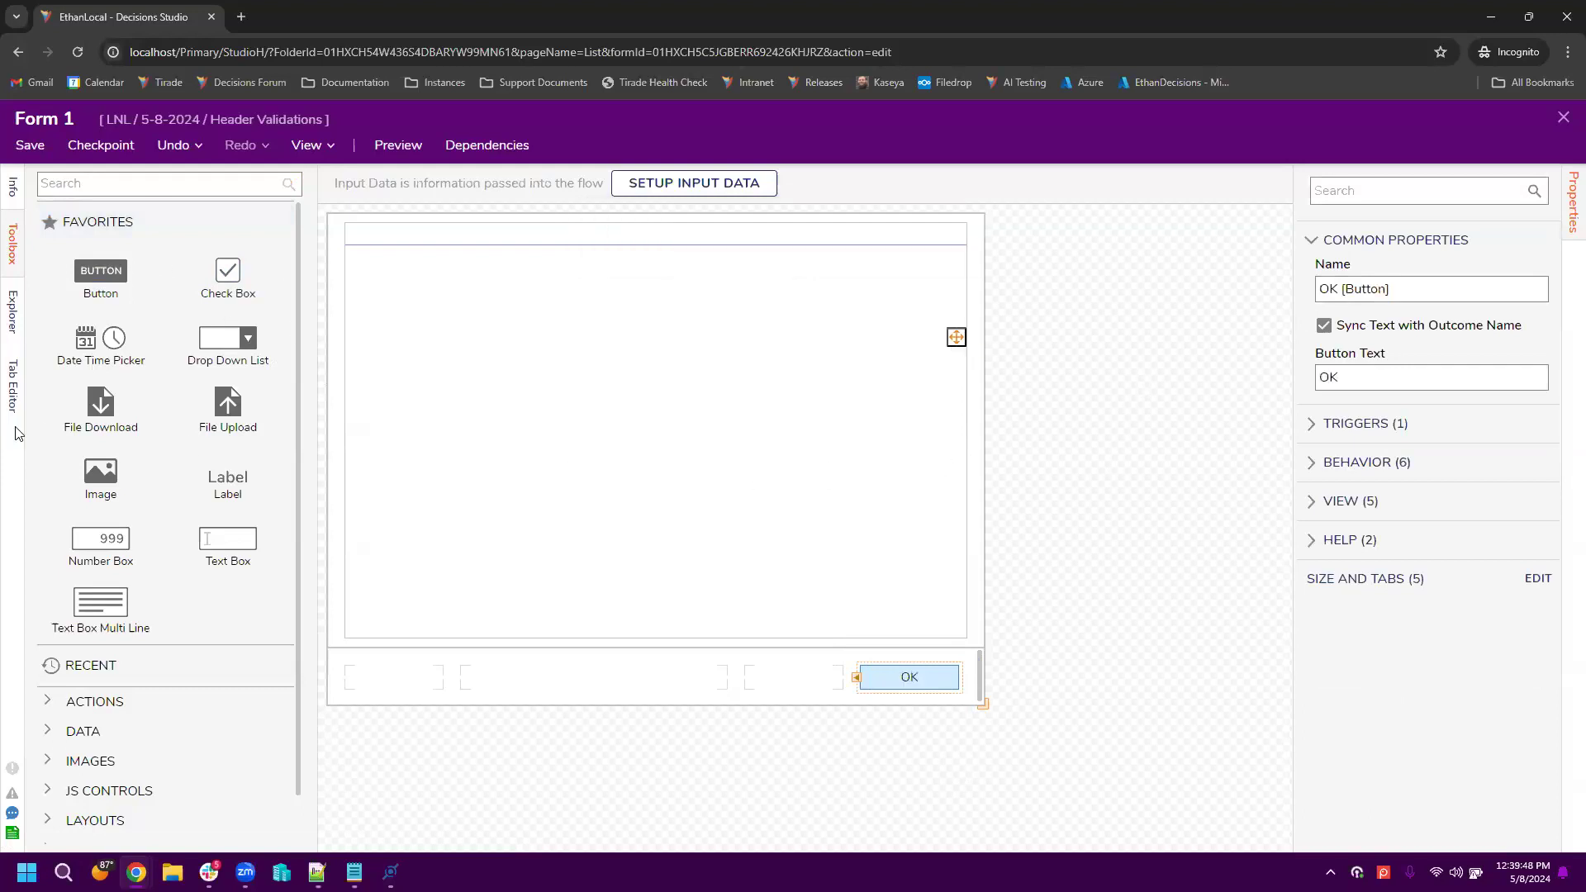
# Step: Place a Text Box inside the Header Container and give it the data name TextBox
pyautogui.scroll(-1, 139, 466)
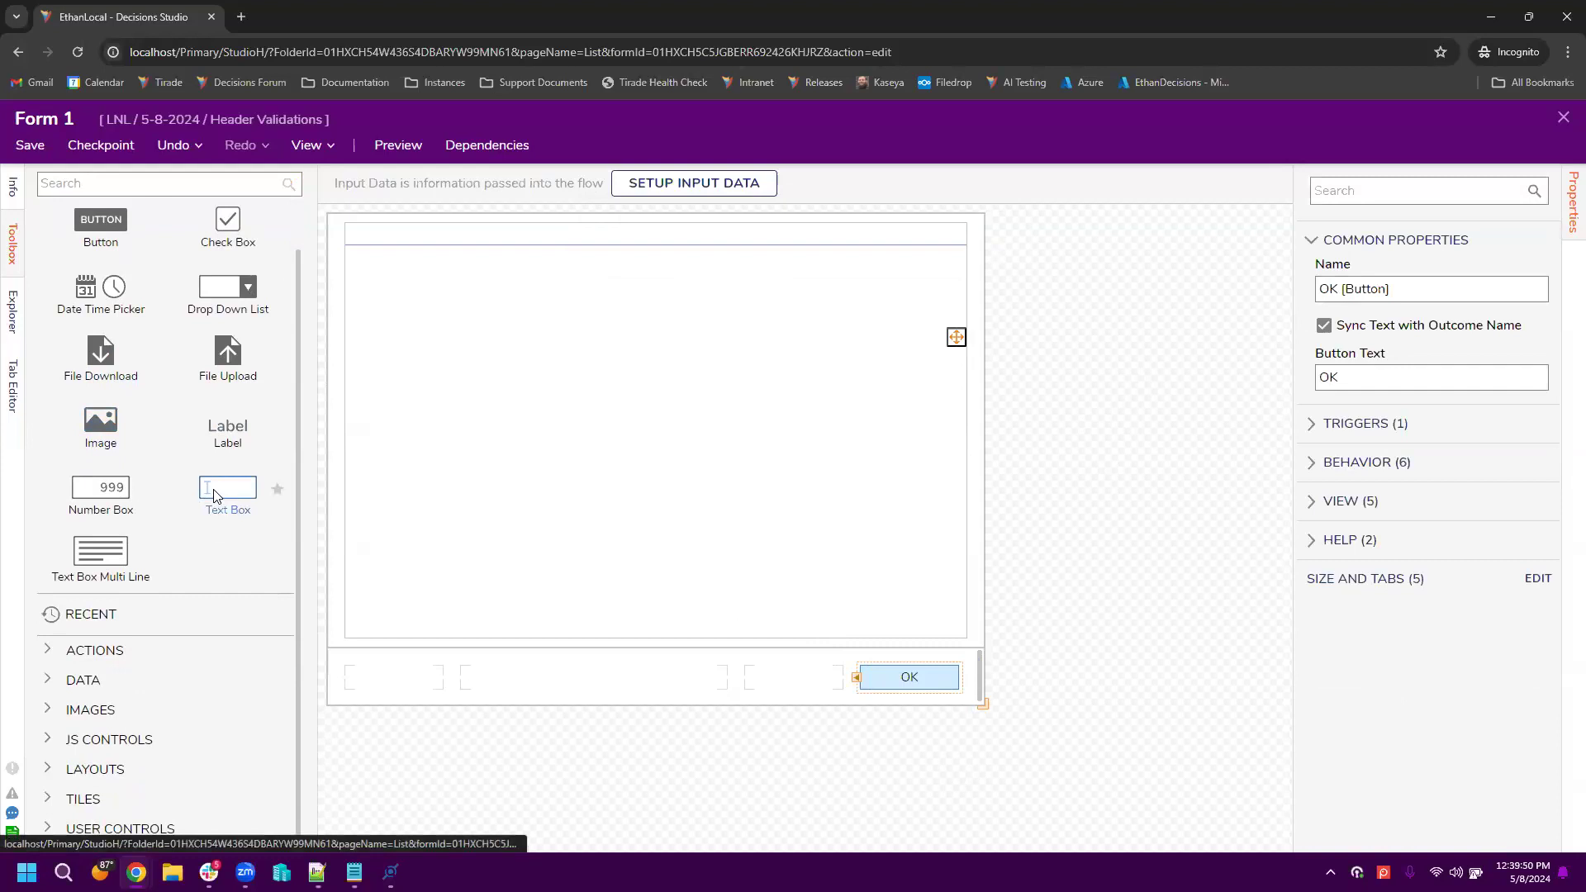
pyautogui.click(561, 481)
pyautogui.scroll(-1, 1421, 609)
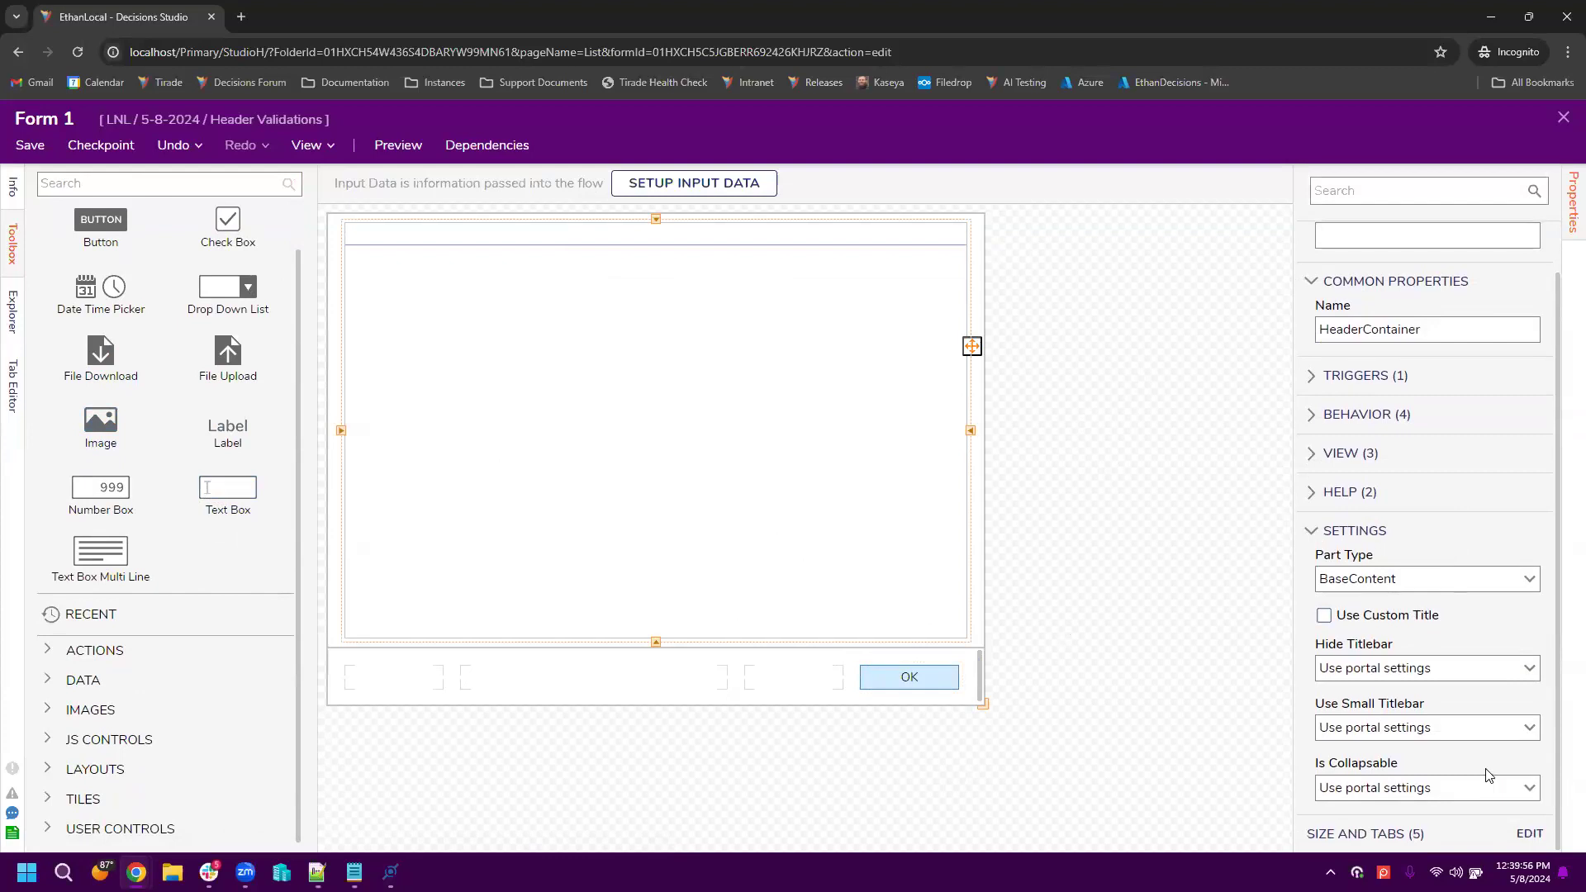
pyautogui.scroll(1, 1489, 775)
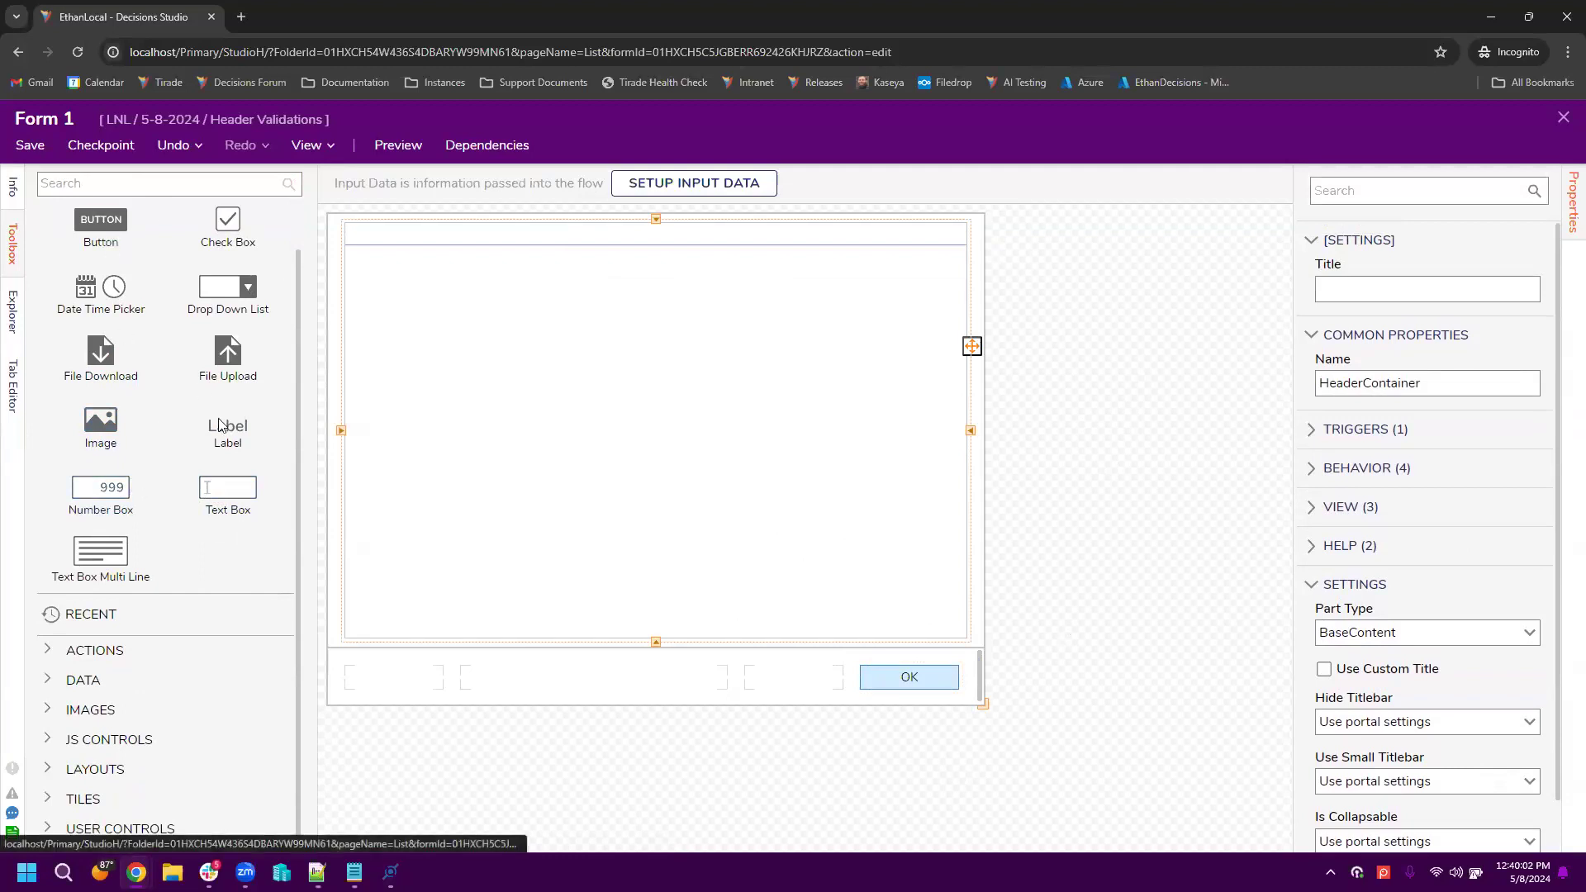
pyautogui.scroll(1, 198, 578)
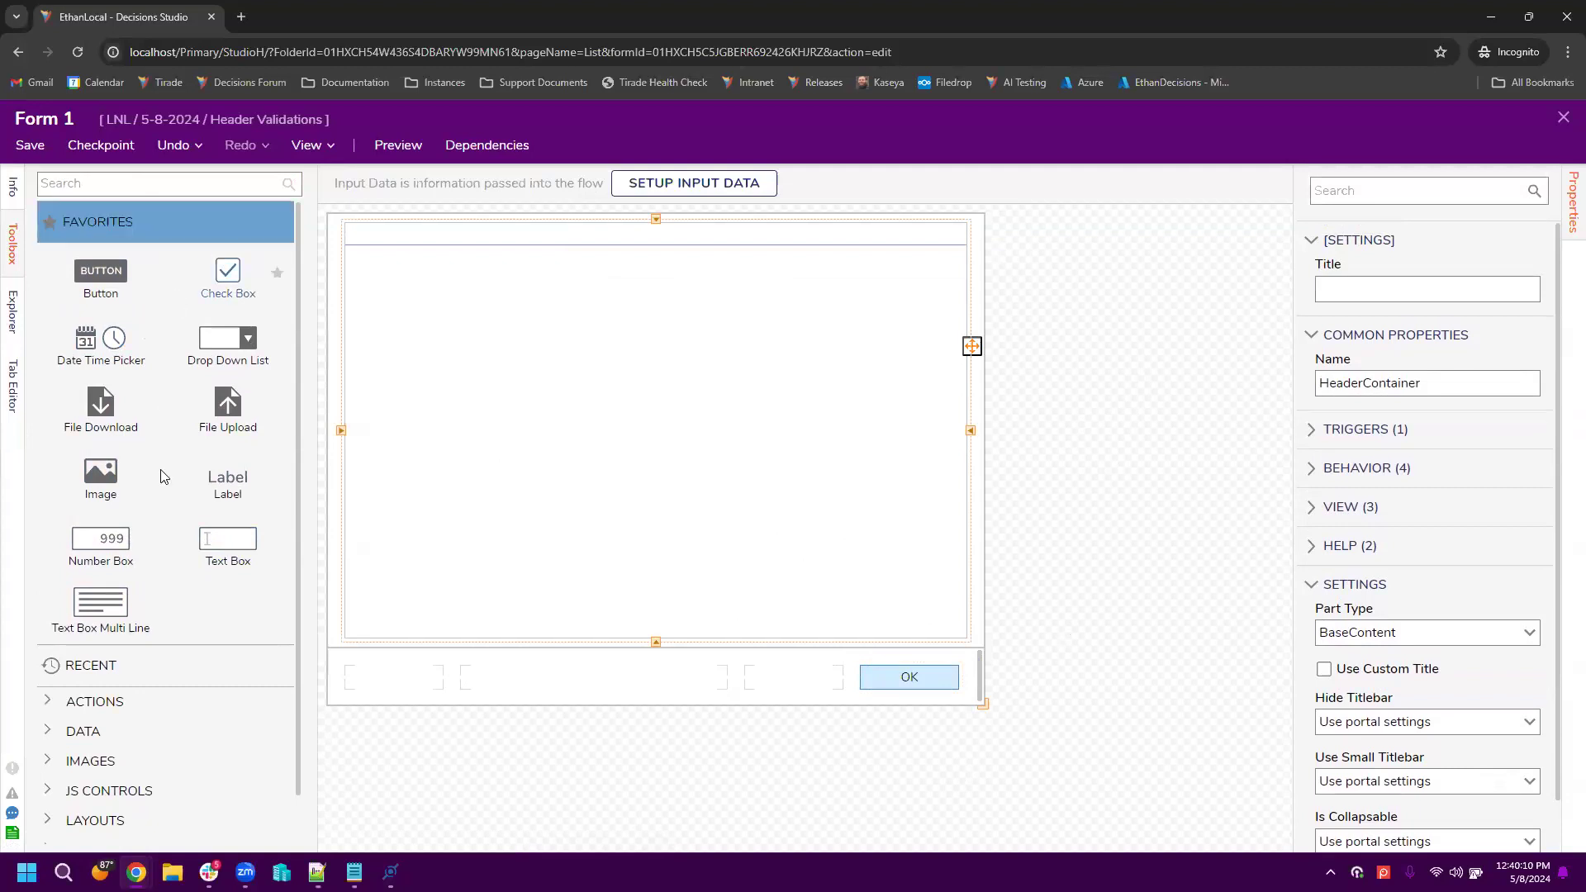
pyautogui.moveTo(230, 541); pyautogui.dragTo(565, 385)
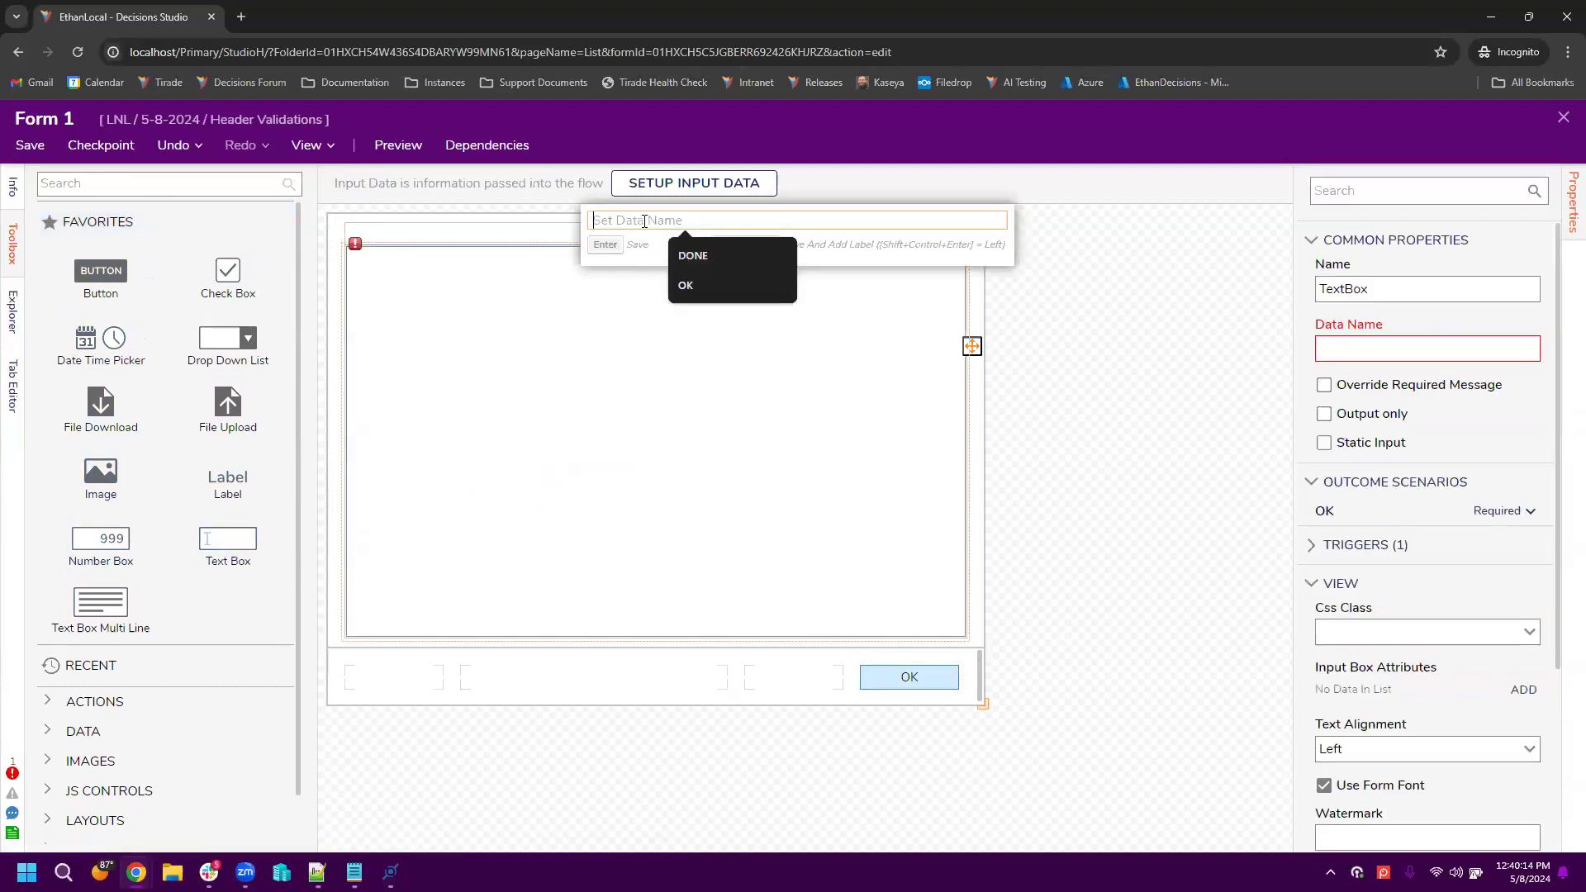
pyautogui.write('TextBox')
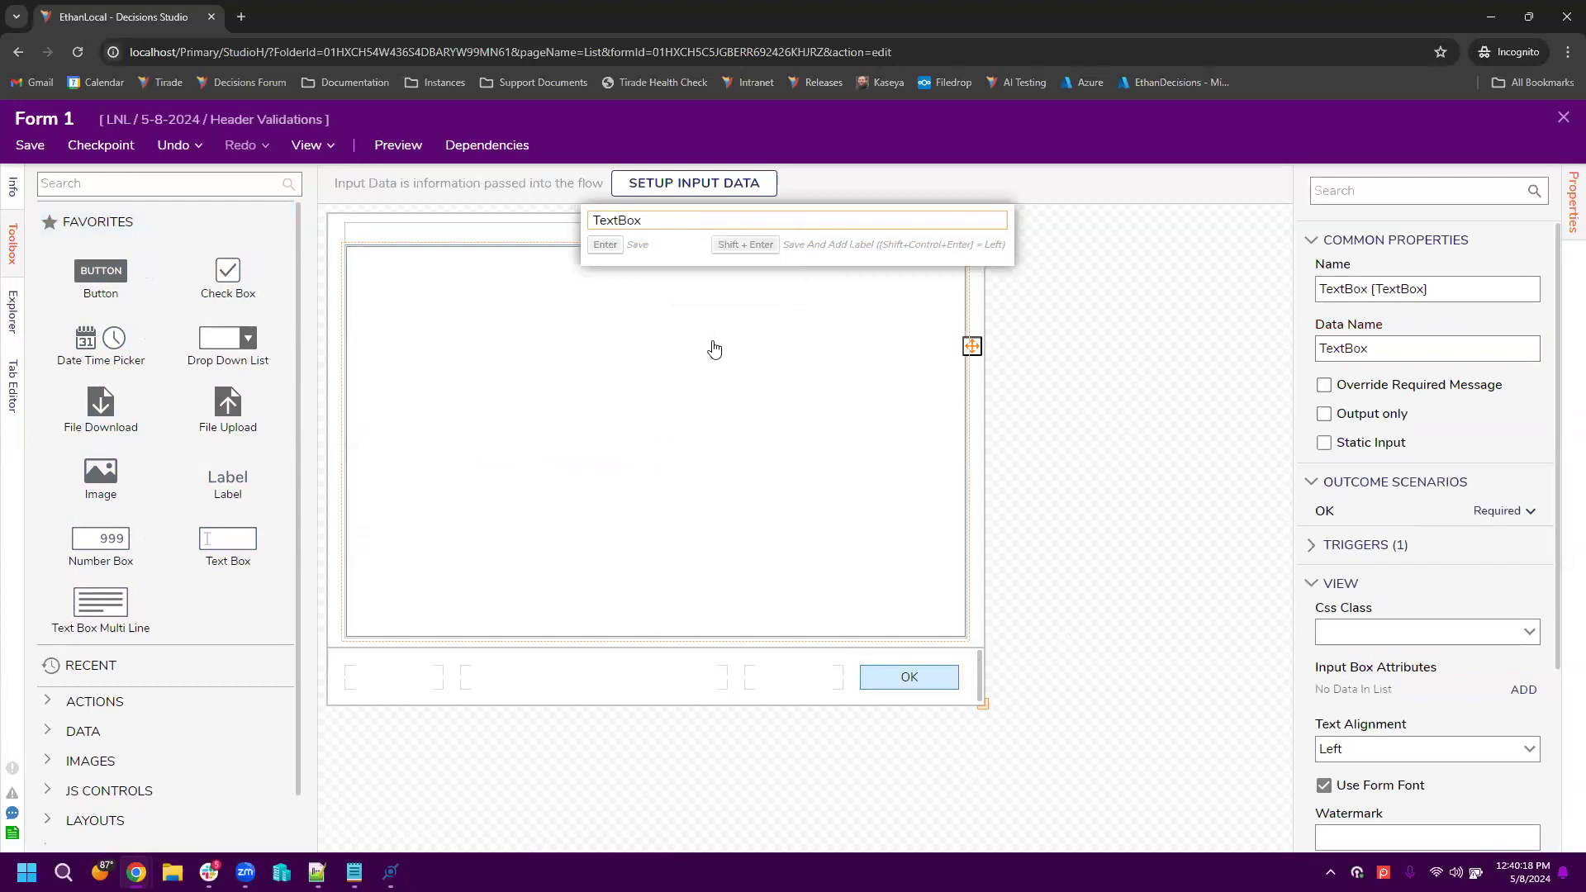
pyautogui.press('Return')
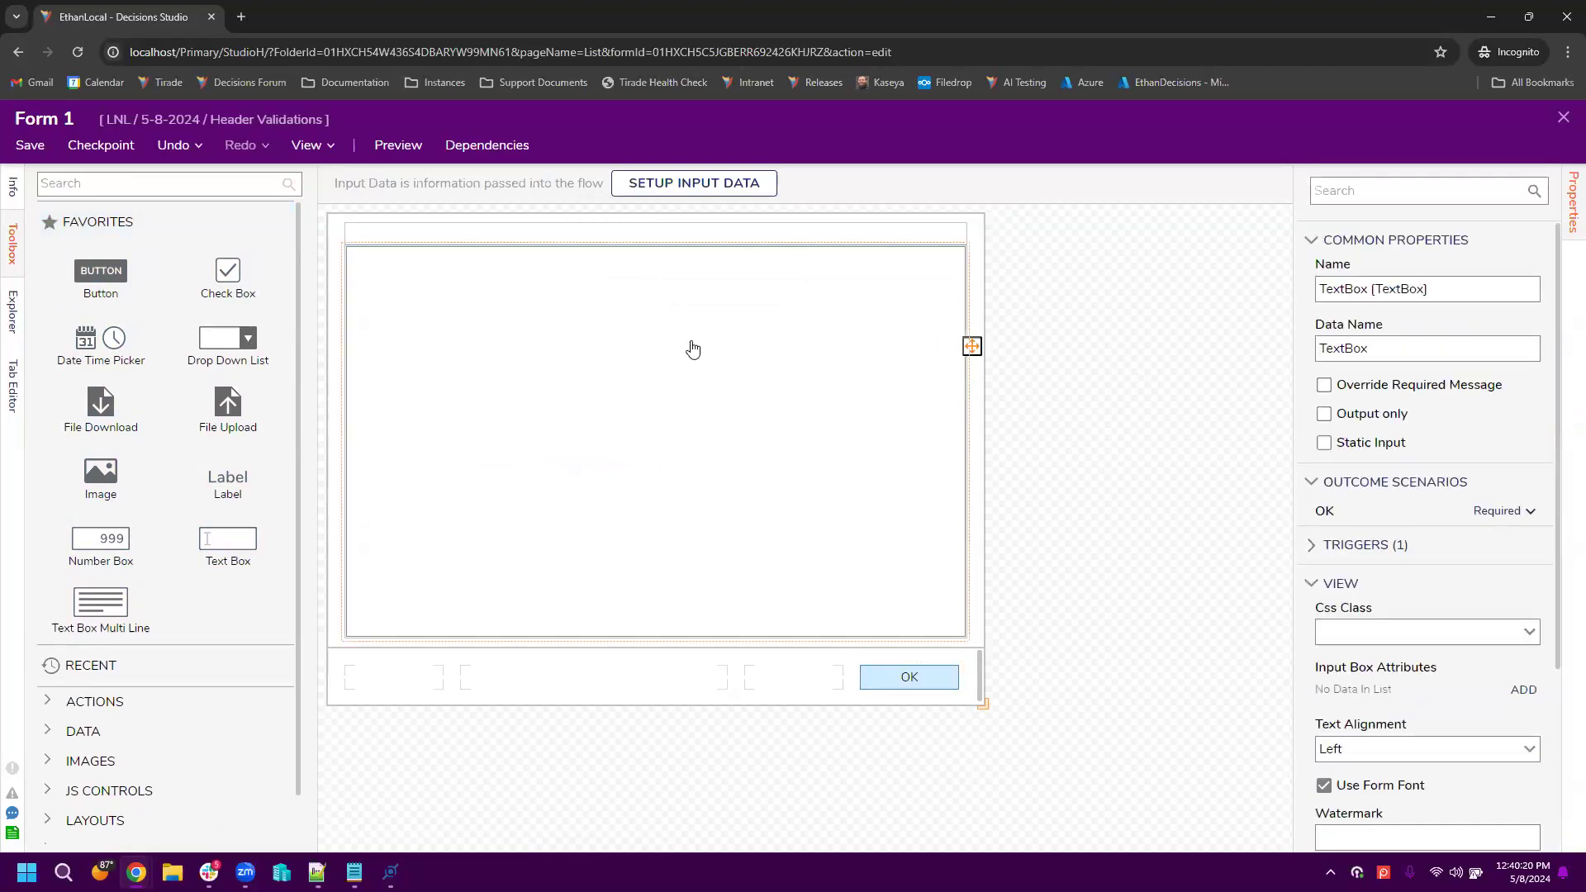
# Step: Save the form and review the properties of the text box and the OK button
pyautogui.click(29, 145)
pyautogui.click(1007, 559)
pyautogui.scroll(-3, 1404, 545)
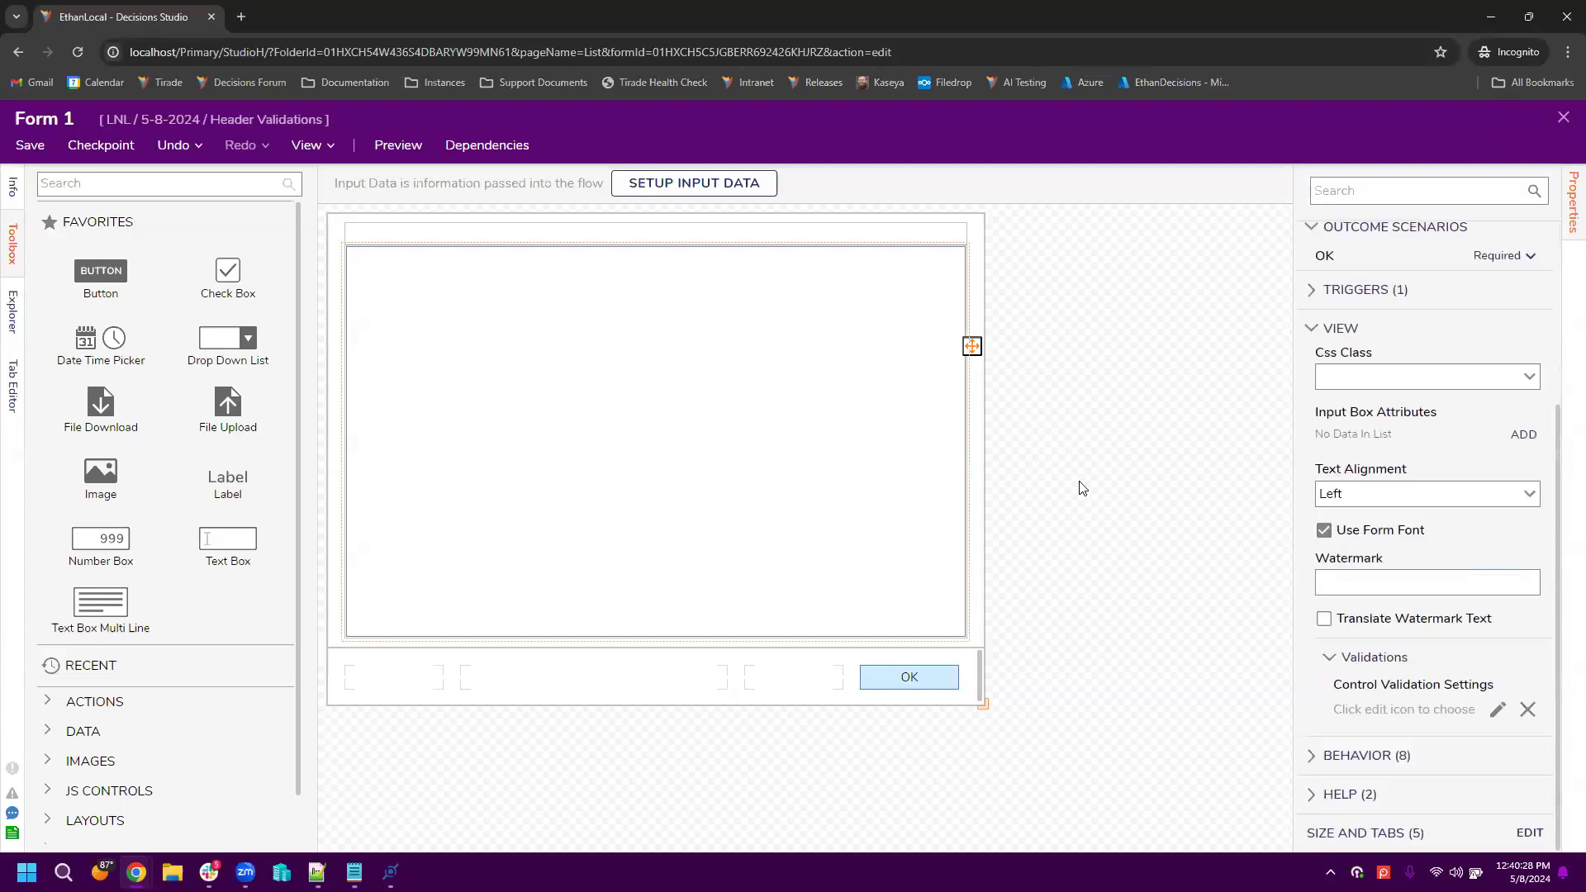
pyautogui.click(1099, 660)
pyautogui.click(912, 686)
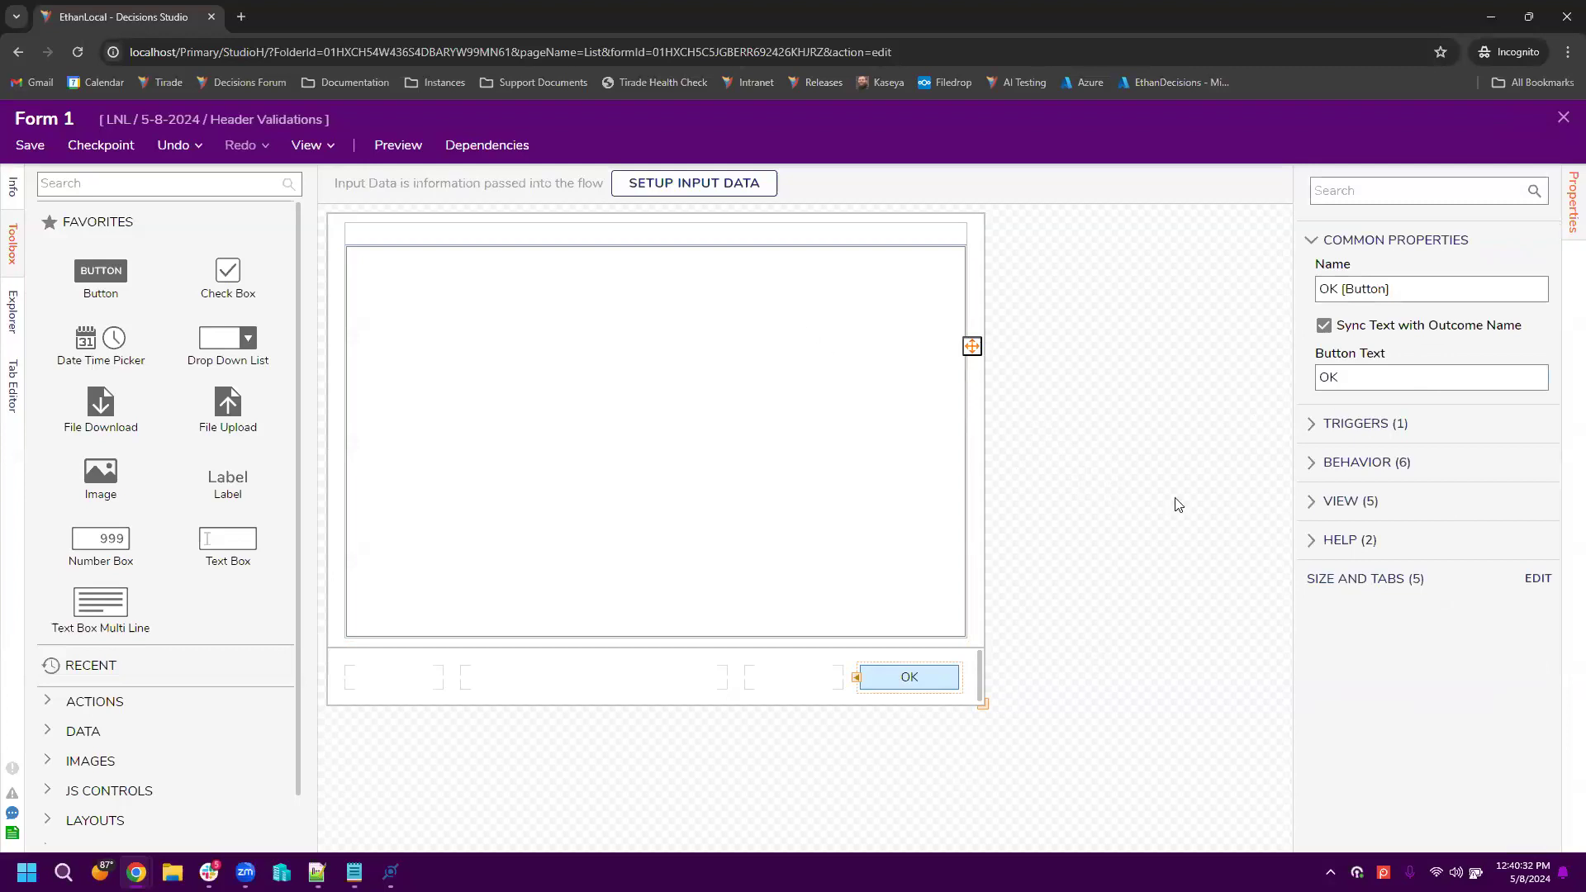
pyautogui.click(938, 474)
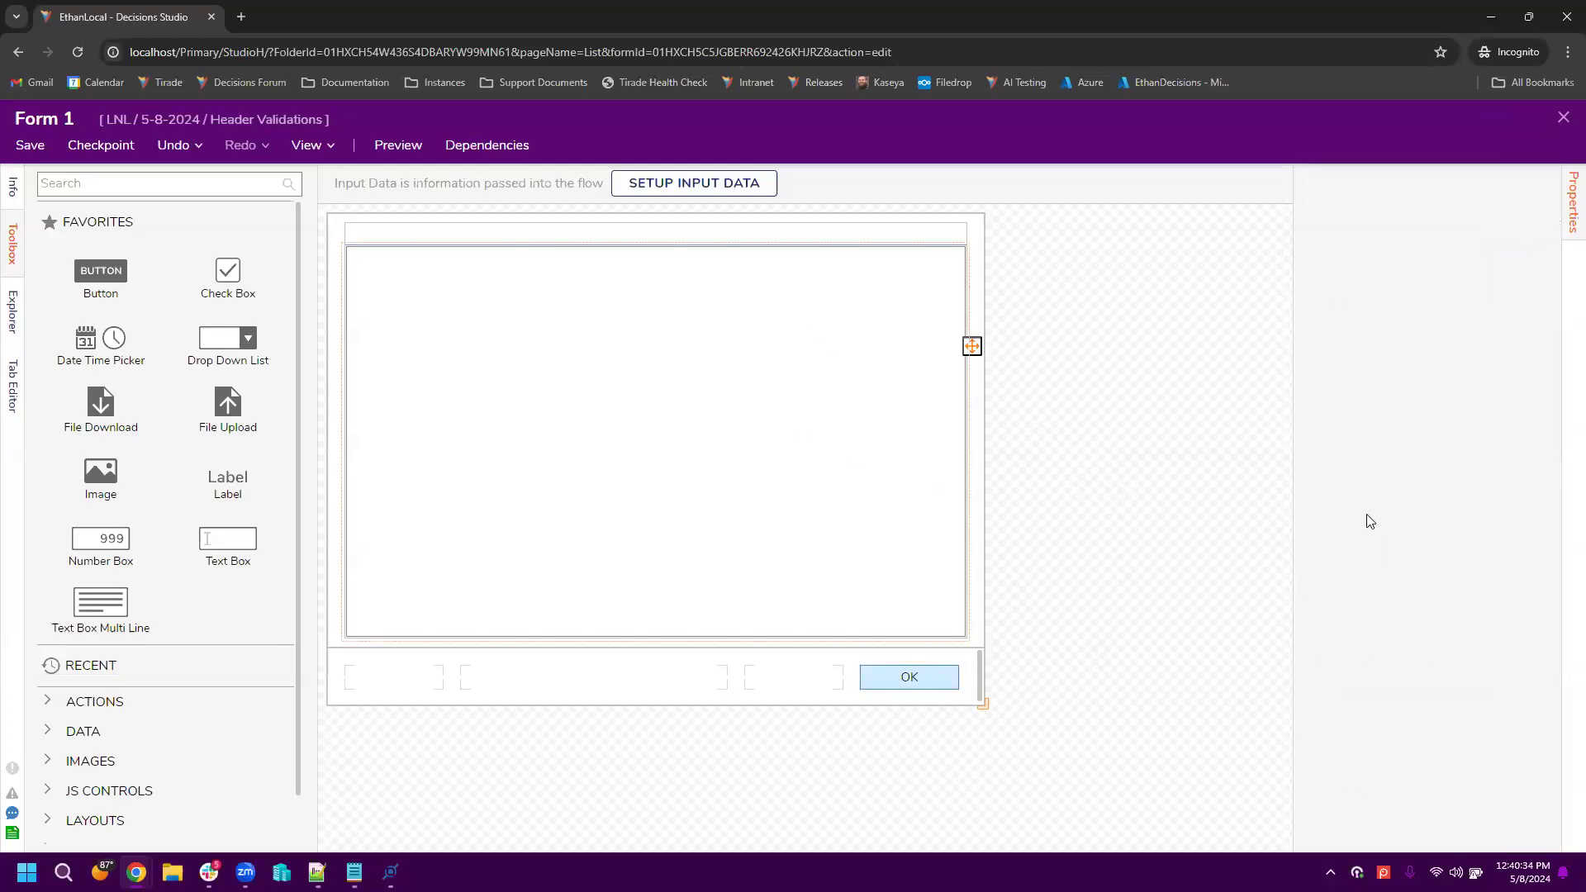
pyautogui.click(1046, 378)
# Step: Save the form again and close it to return to the Header Validations folder
pyautogui.click(33, 146)
pyautogui.click(1000, 568)
pyautogui.click(1563, 116)
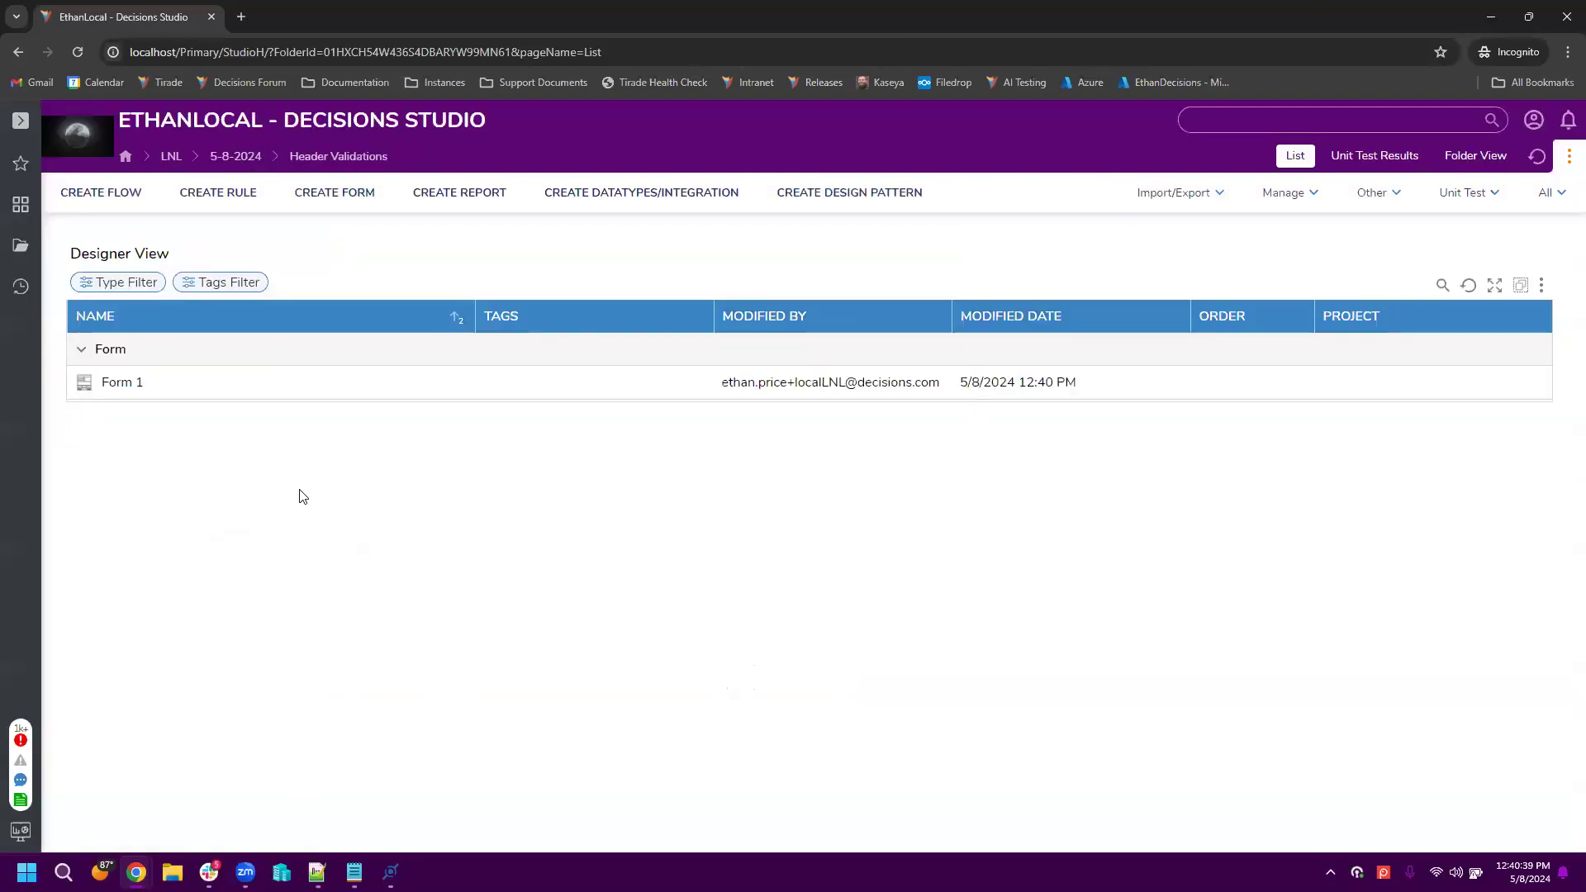
# Step: Create a new flow in the Header Validations folder, add a Show Form step and connect the start step to it
pyautogui.click(101, 192)
pyautogui.click(860, 351)
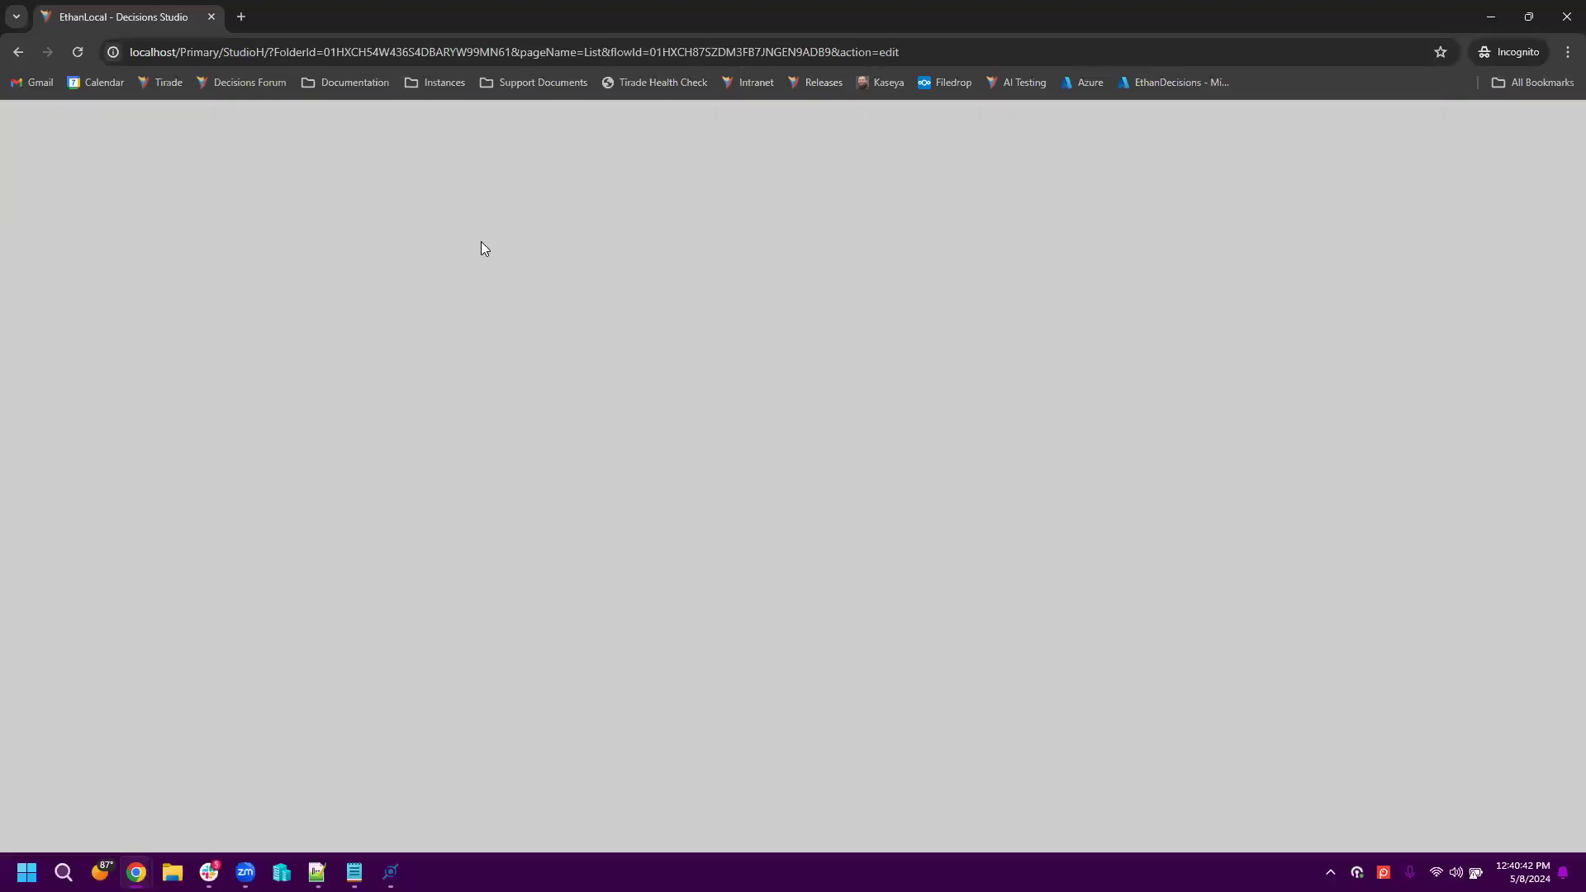
pyautogui.moveTo(149, 614); pyautogui.dragTo(618, 318)
pyautogui.moveTo(397, 259); pyautogui.dragTo(622, 309)
pyautogui.moveTo(621, 310); pyautogui.dragTo(548, 296)
# Step: Assign the existing Form 1 to the Show Form step and connect its OK outcome to the end step
pyautogui.click(1419, 191)
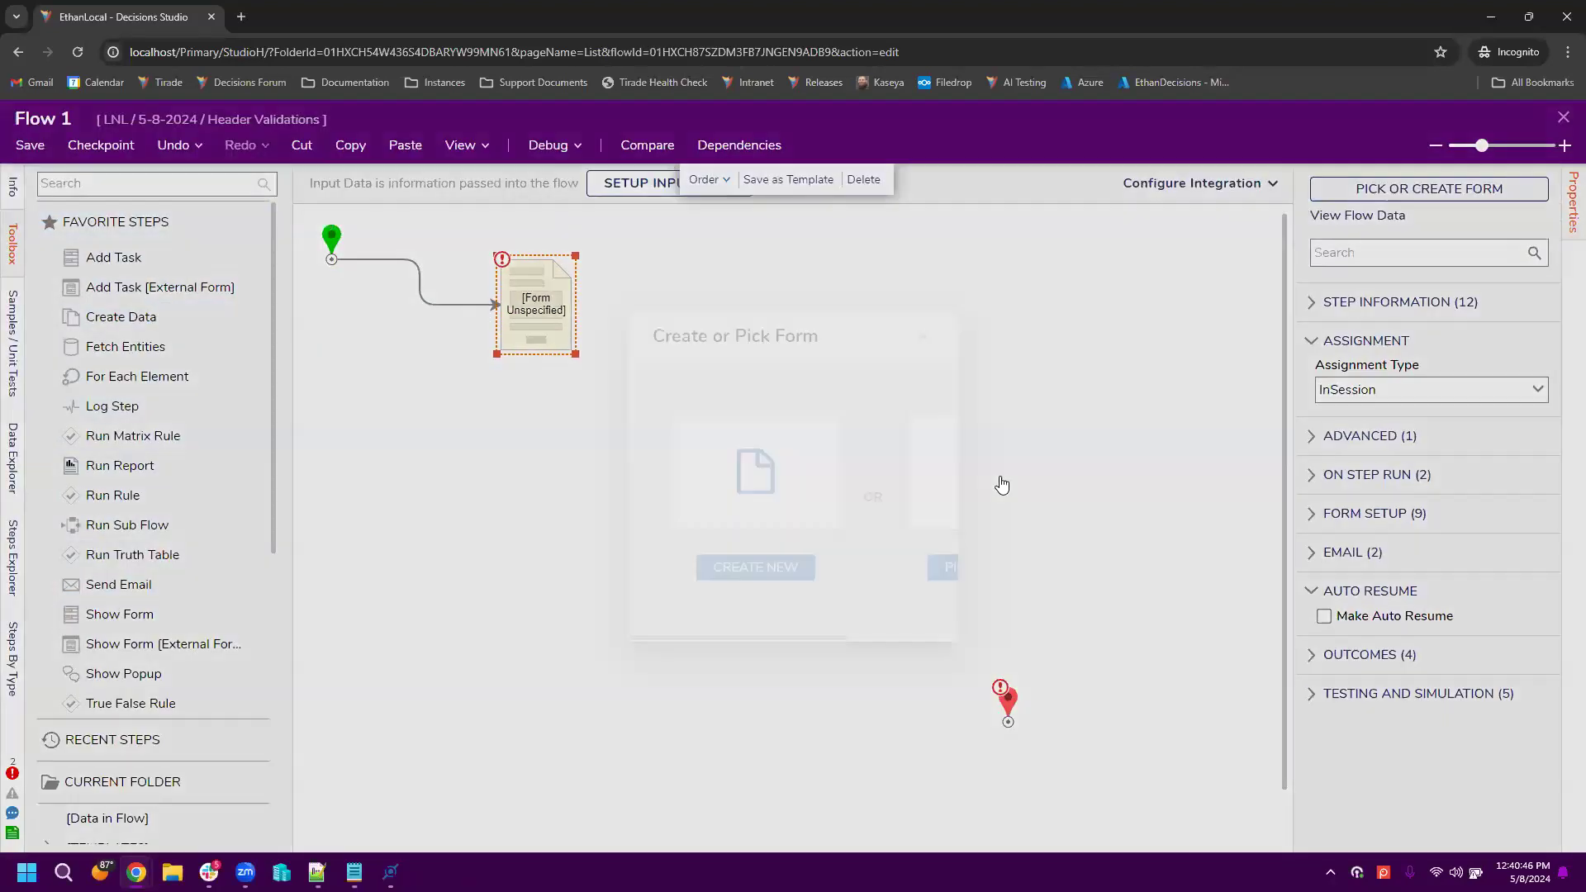
pyautogui.click(987, 570)
pyautogui.click(673, 215)
pyautogui.click(669, 346)
pyautogui.click(1084, 816)
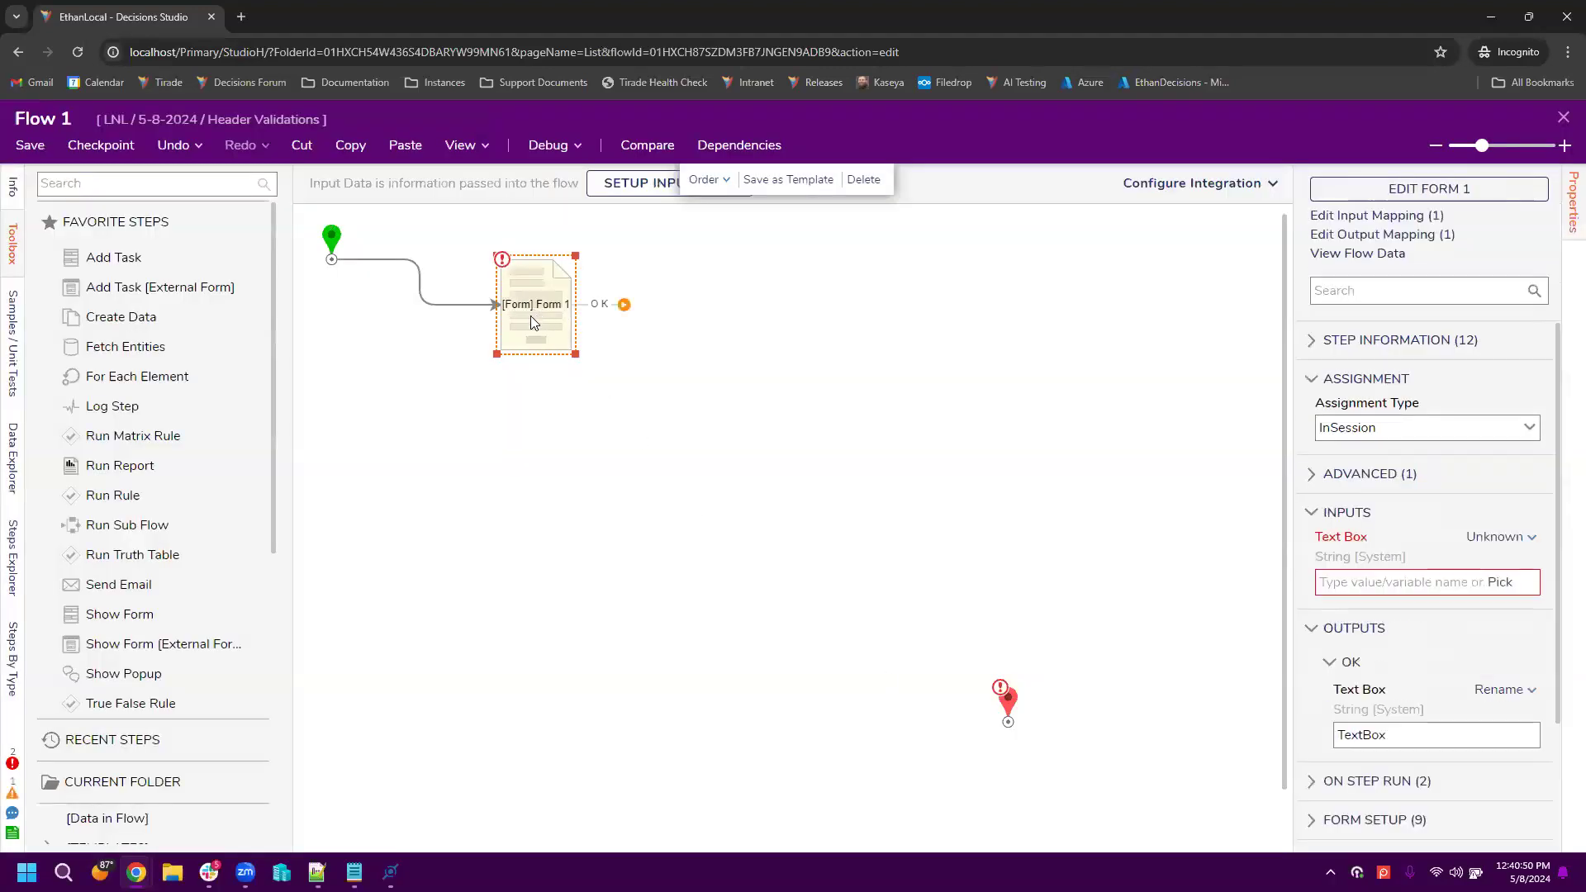
pyautogui.moveTo(533, 322); pyautogui.dragTo(503, 336)
pyautogui.moveTo(593, 319); pyautogui.dragTo(1007, 712)
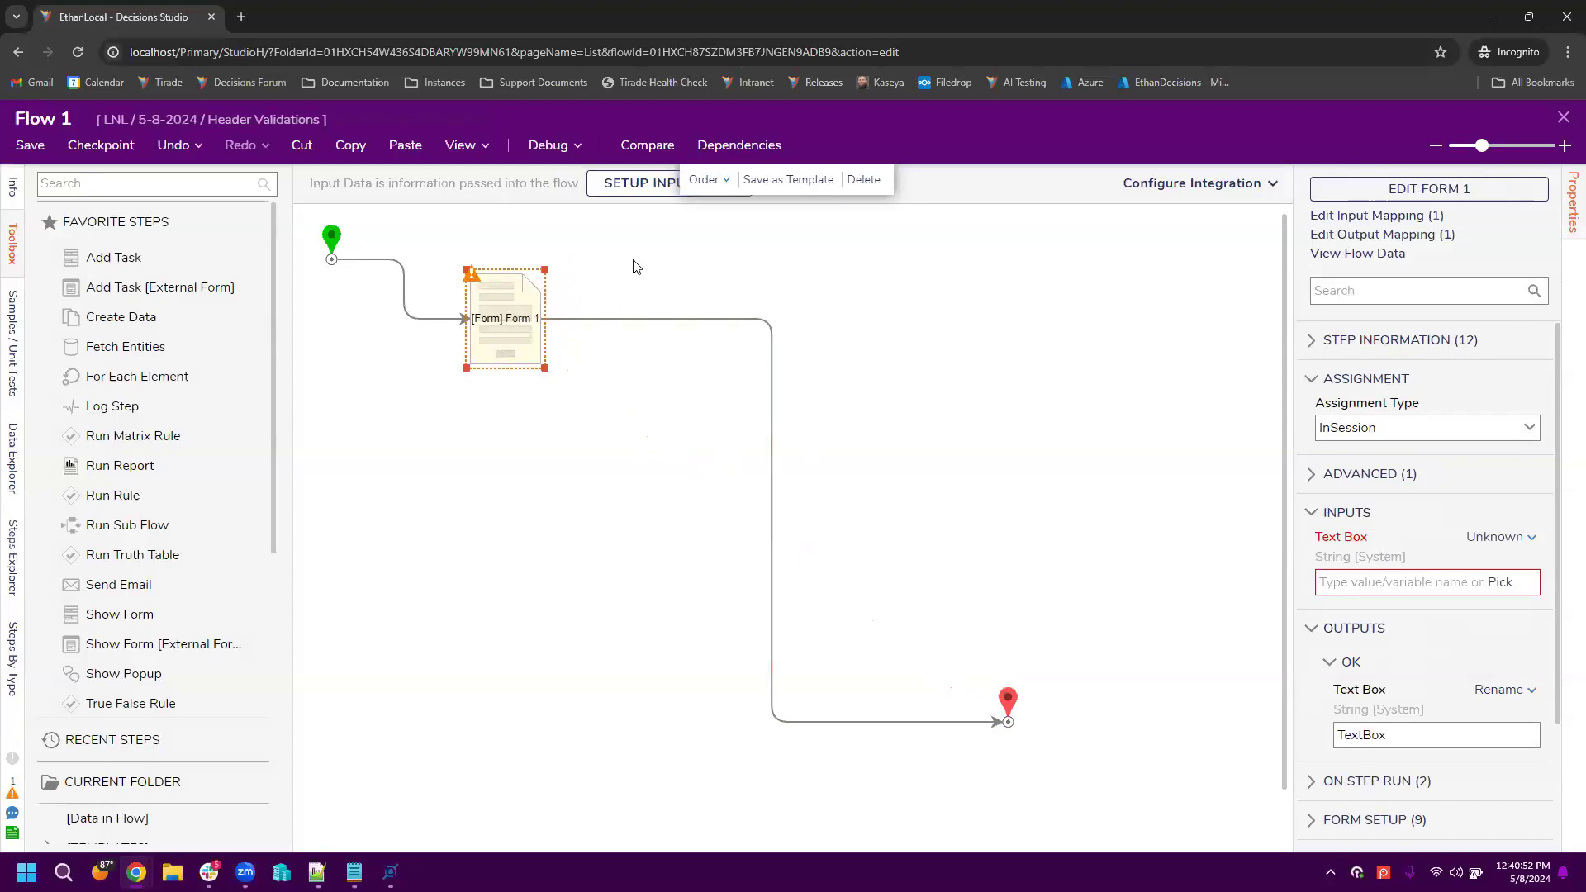
# Step: Debug the flow, submit the form with an empty text box to test the required validation, and close the debugger
pyautogui.click(548, 151)
pyautogui.click(889, 411)
pyautogui.click(1057, 725)
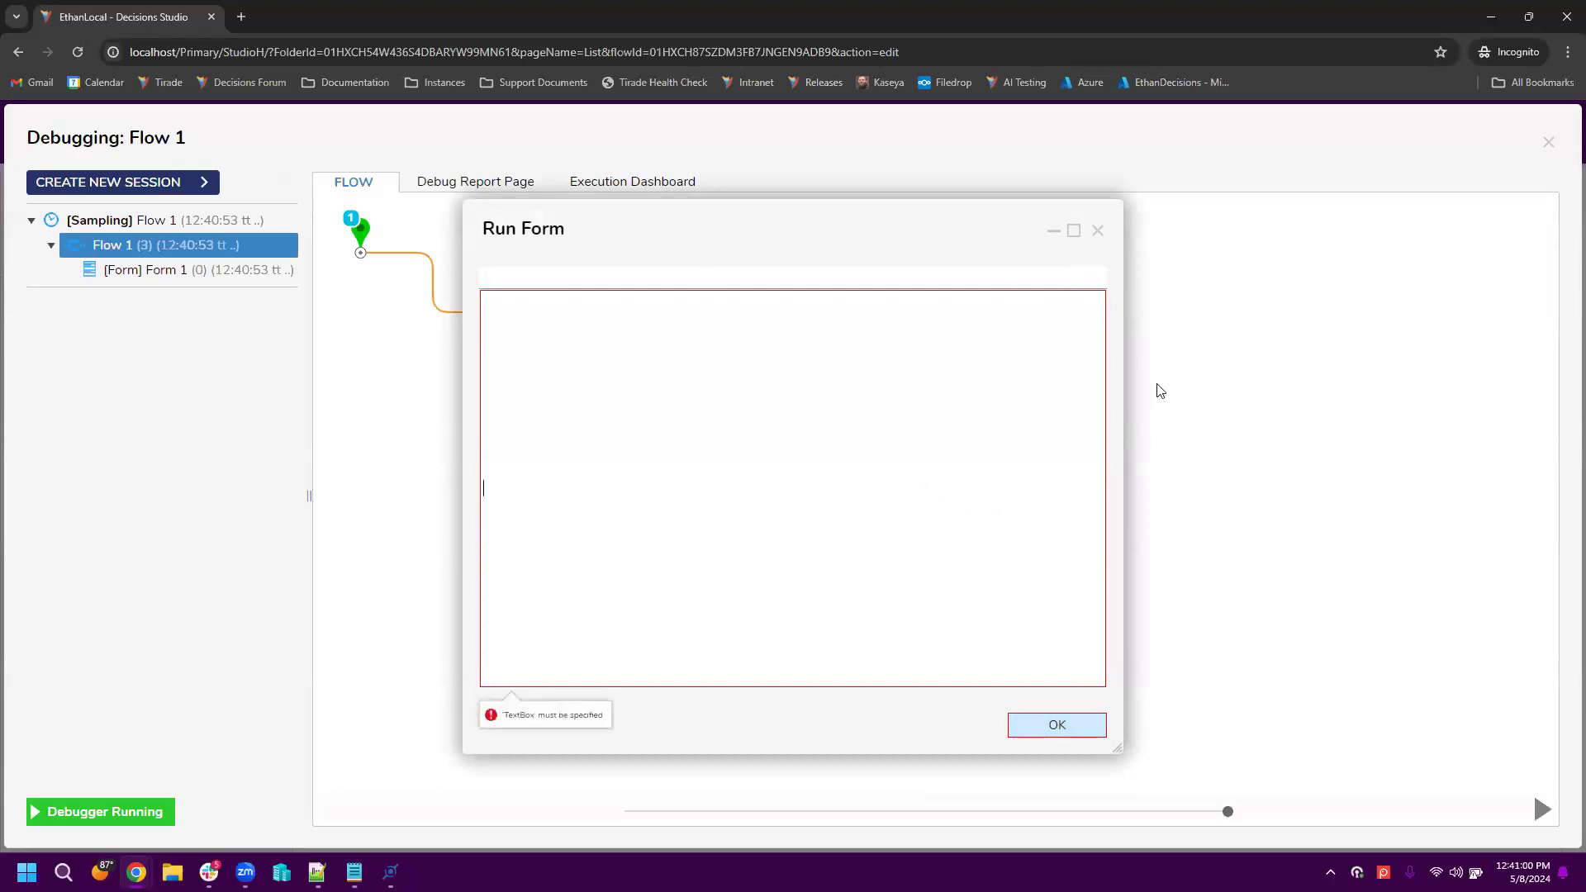
pyautogui.click(1101, 231)
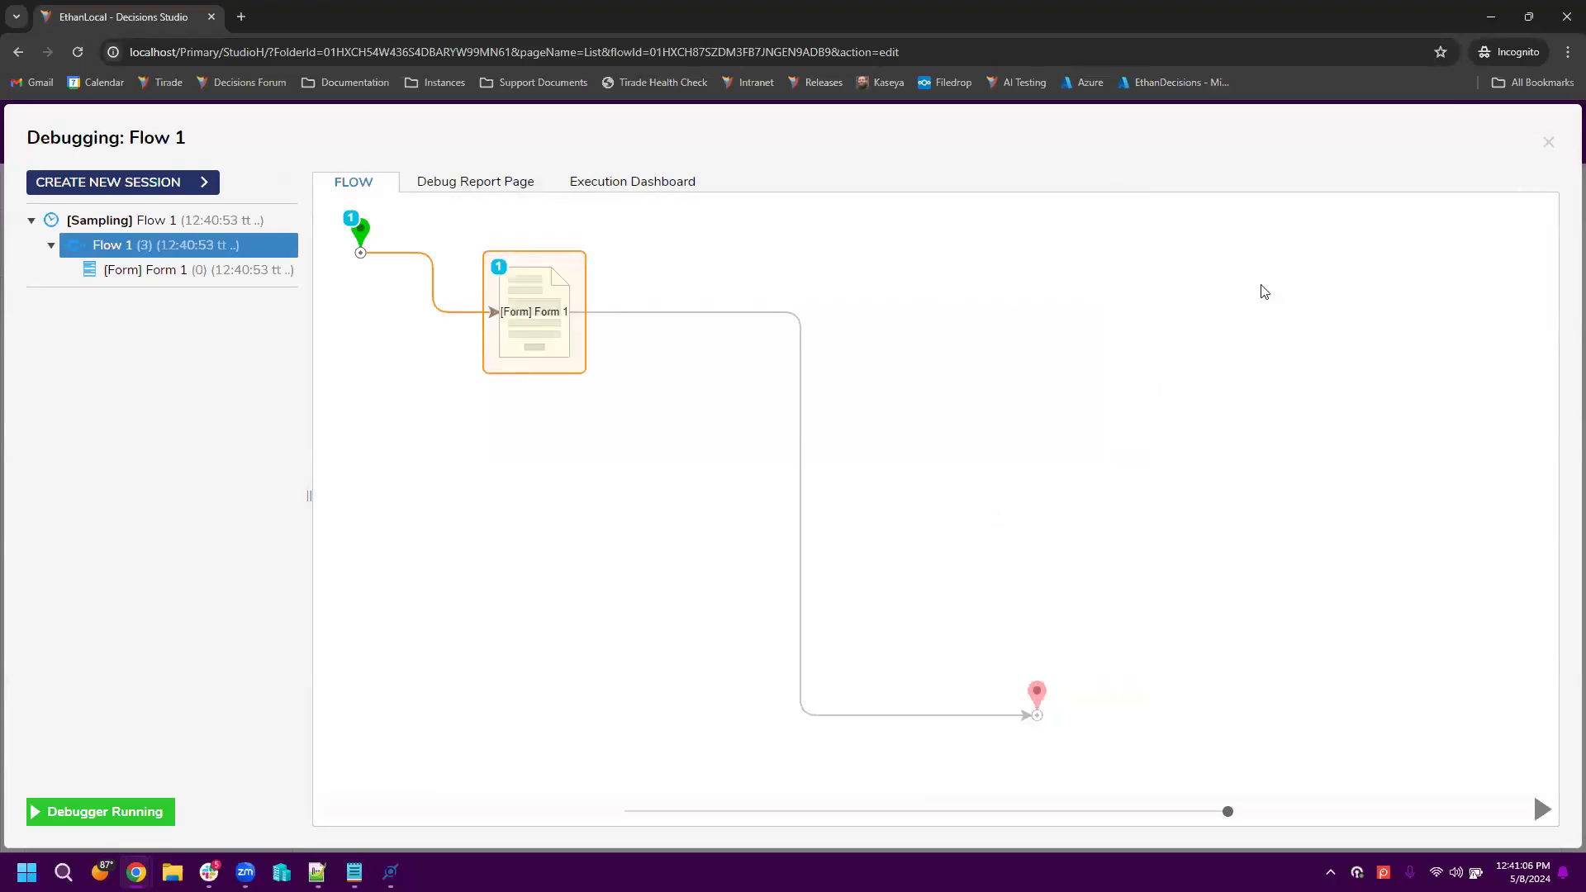
pyautogui.click(1546, 144)
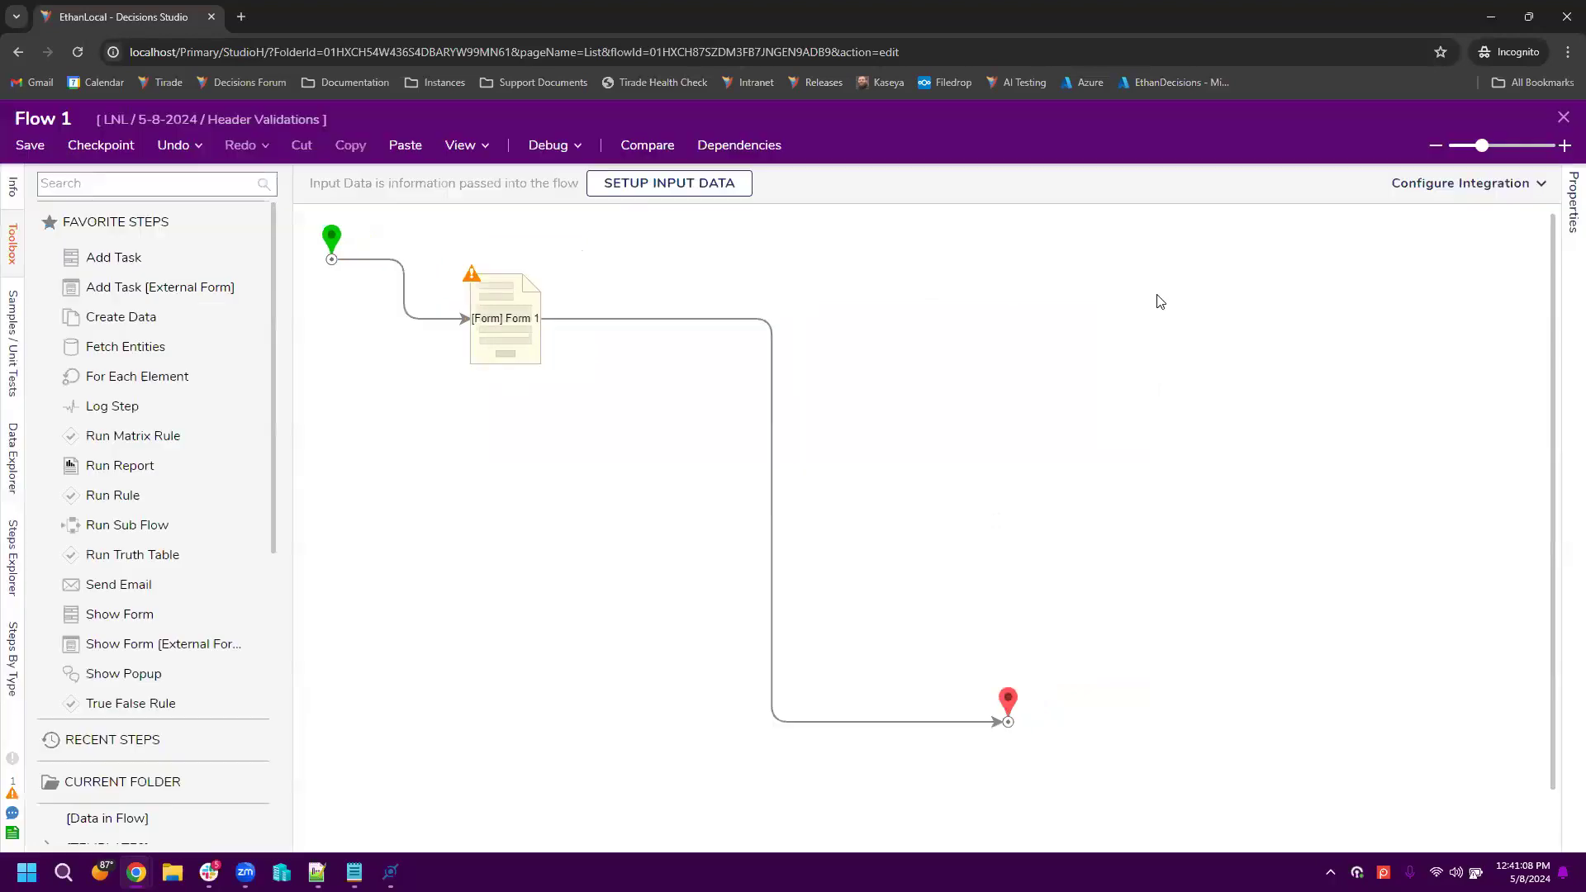
# Step: Move the Form 1 step lower in the flow, between the start and end steps, and open its form for editing
pyautogui.click(491, 328)
pyautogui.click(556, 416)
pyautogui.click(501, 323)
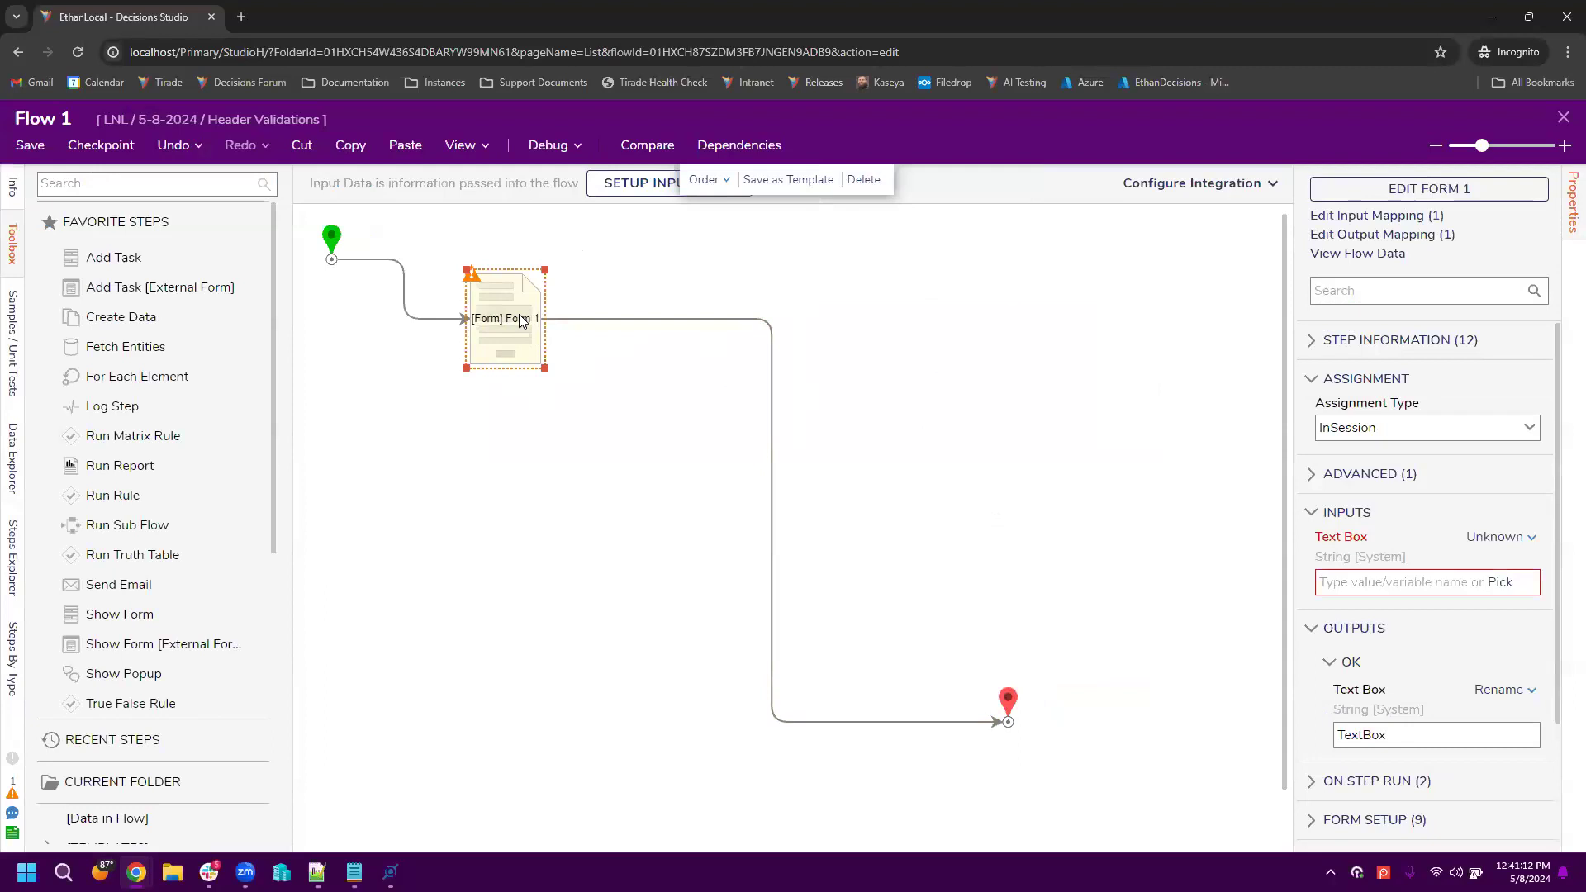
pyautogui.moveTo(522, 321); pyautogui.dragTo(598, 439)
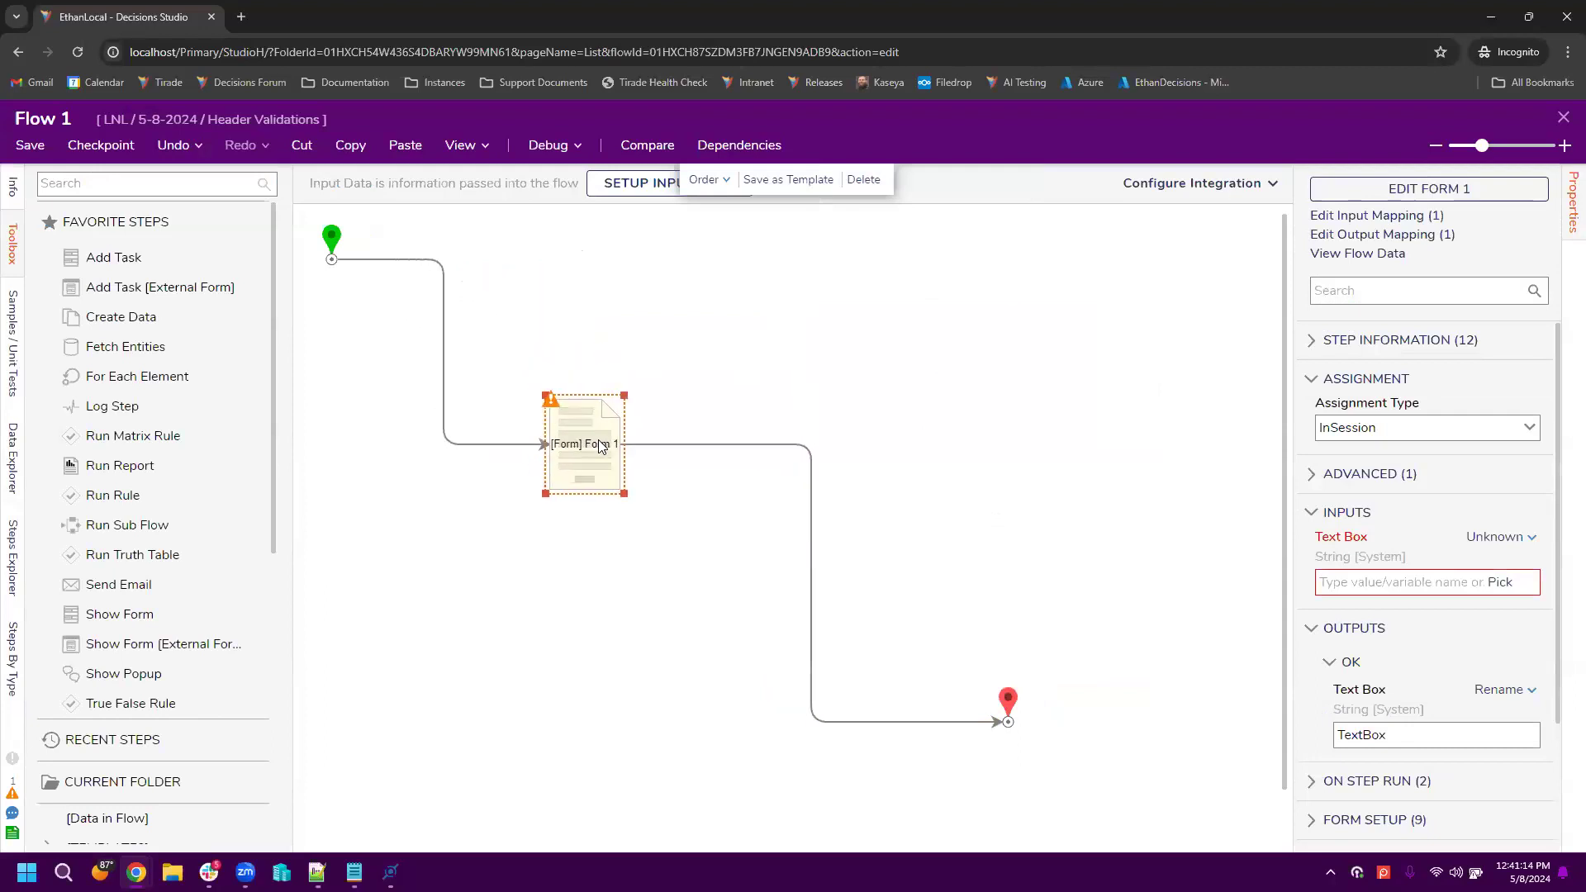
pyautogui.click(1420, 186)
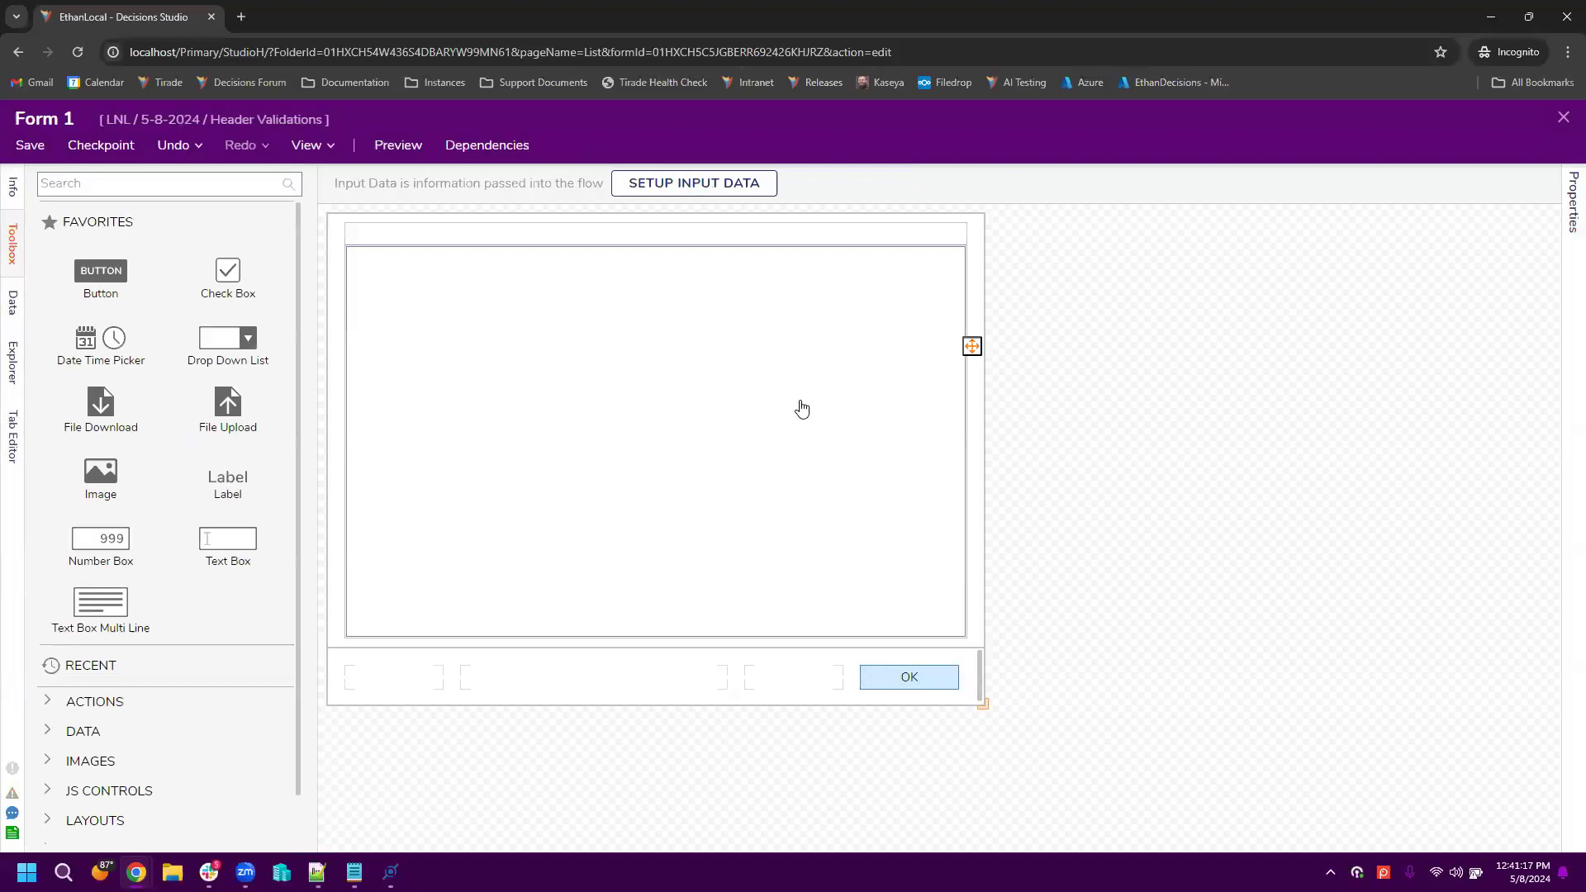
# Step: Inspect the properties of the text box and of the header container that holds it
pyautogui.click(904, 412)
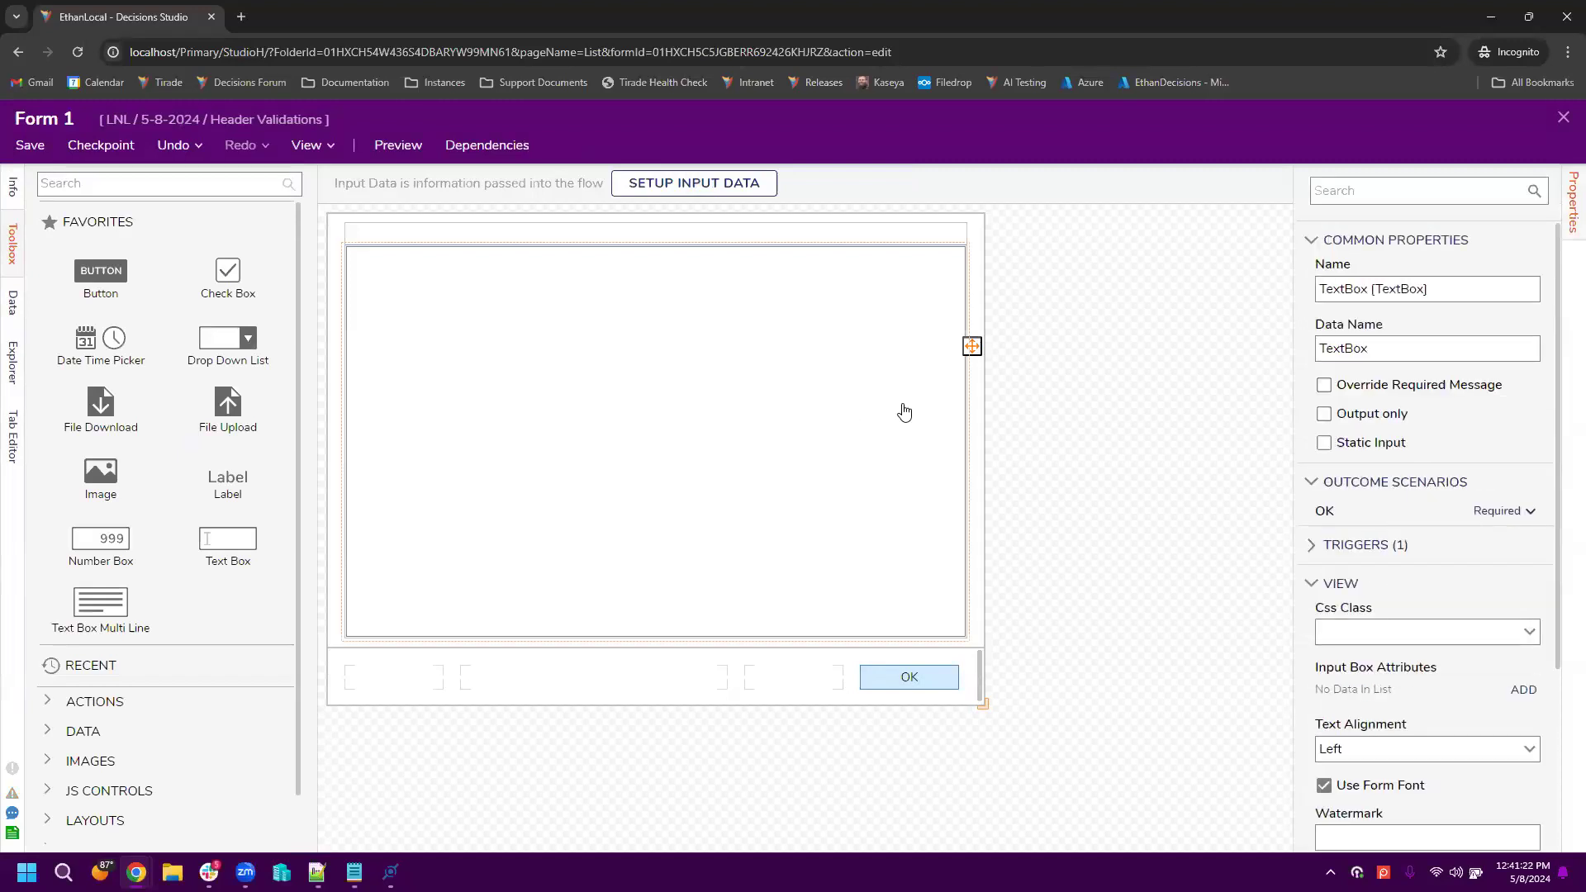
pyautogui.click(615, 232)
pyautogui.click(672, 343)
pyautogui.click(758, 238)
pyautogui.scroll(-1, 1478, 526)
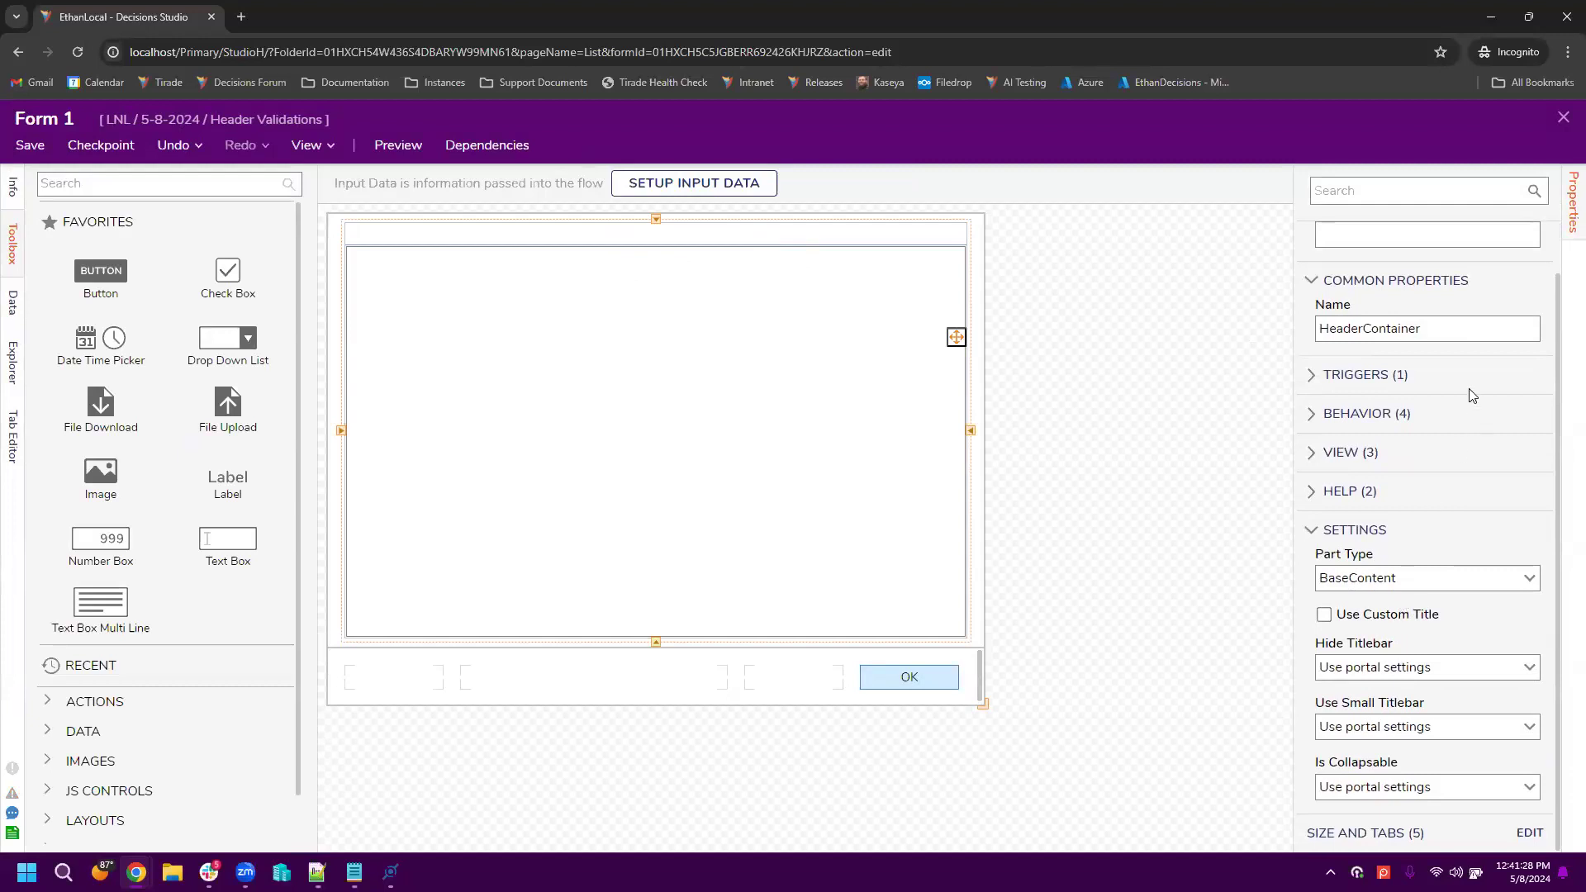
# Step: Shrink the header container from its upper edge to leave empty layout rows above it
pyautogui.click(657, 221)
pyautogui.click(662, 245)
pyautogui.click(660, 272)
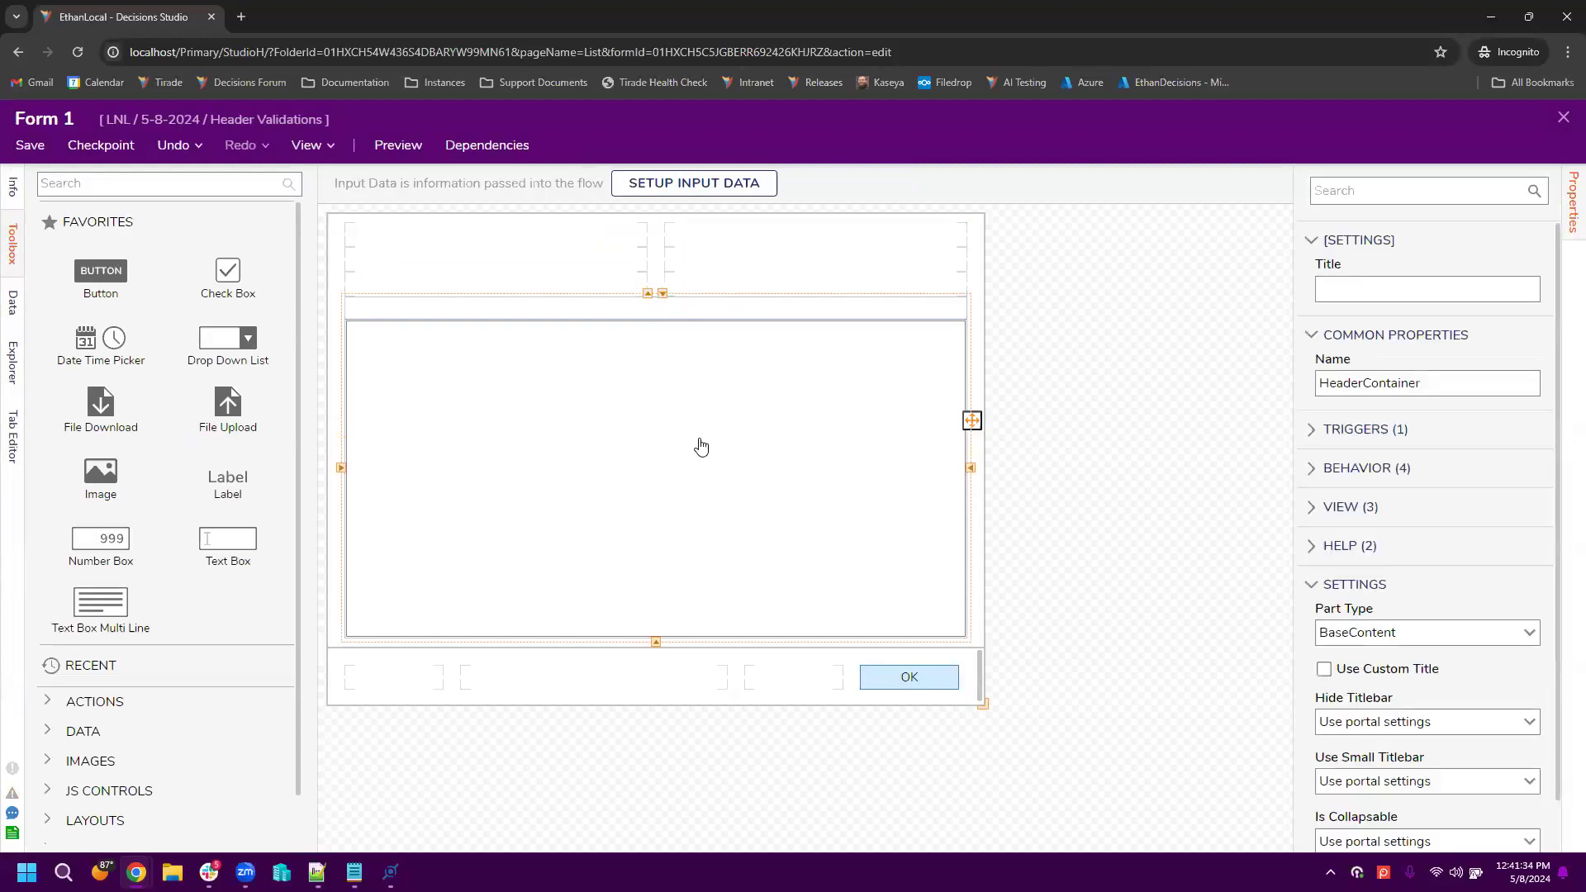
# Step: Swap the header container's content for a check box, replace that with a new text box, and set its data name to TextBox
pyautogui.click(685, 384)
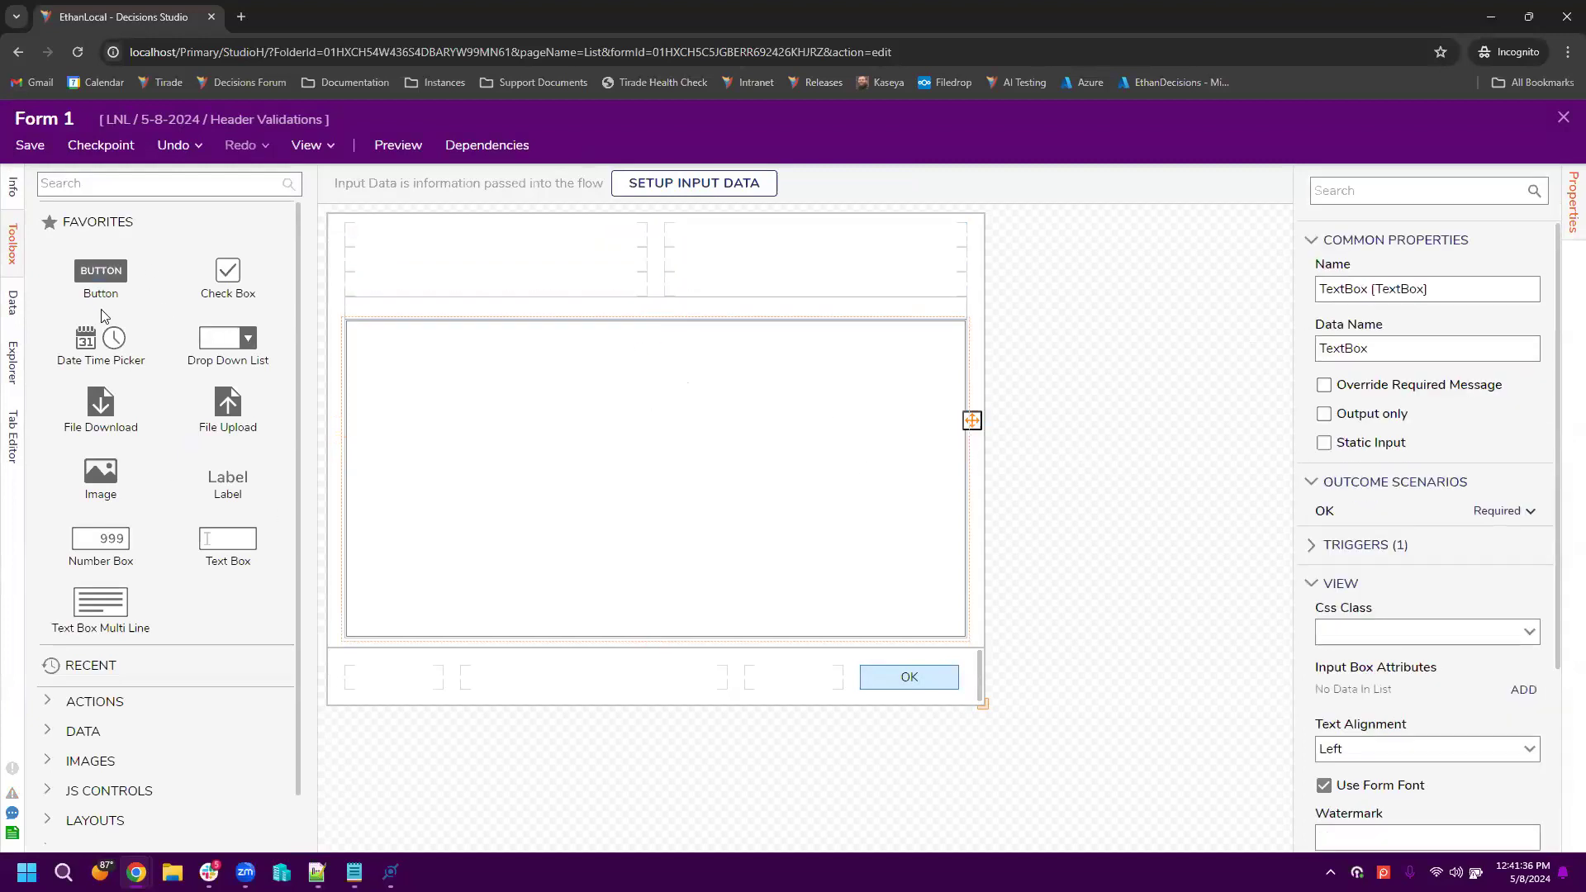
pyautogui.moveTo(242, 301); pyautogui.dragTo(609, 513)
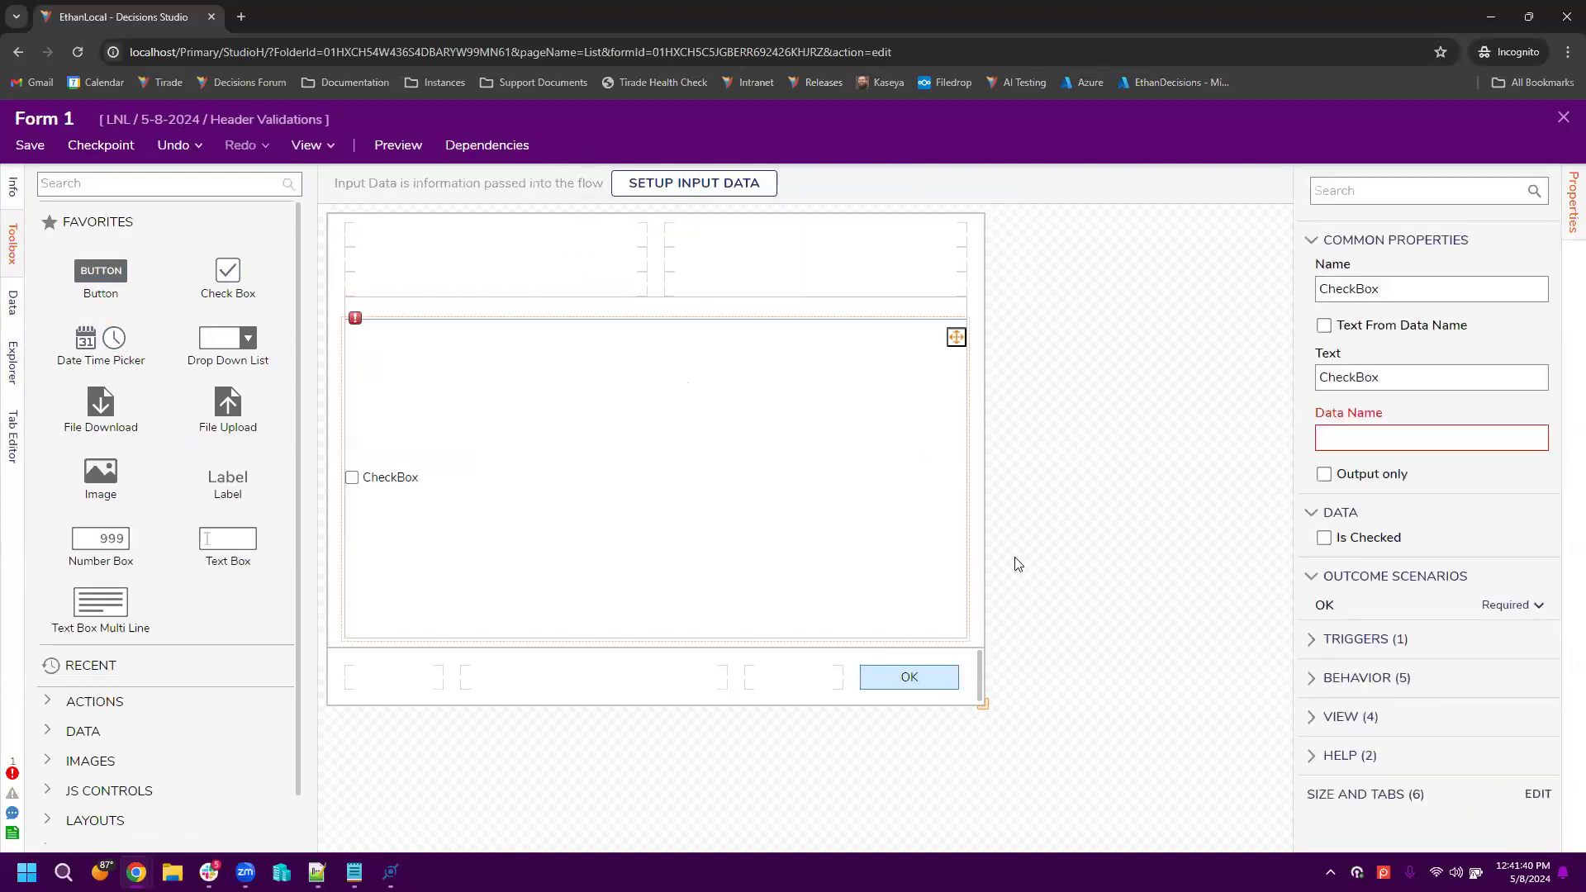
pyautogui.moveTo(231, 538); pyautogui.dragTo(477, 460)
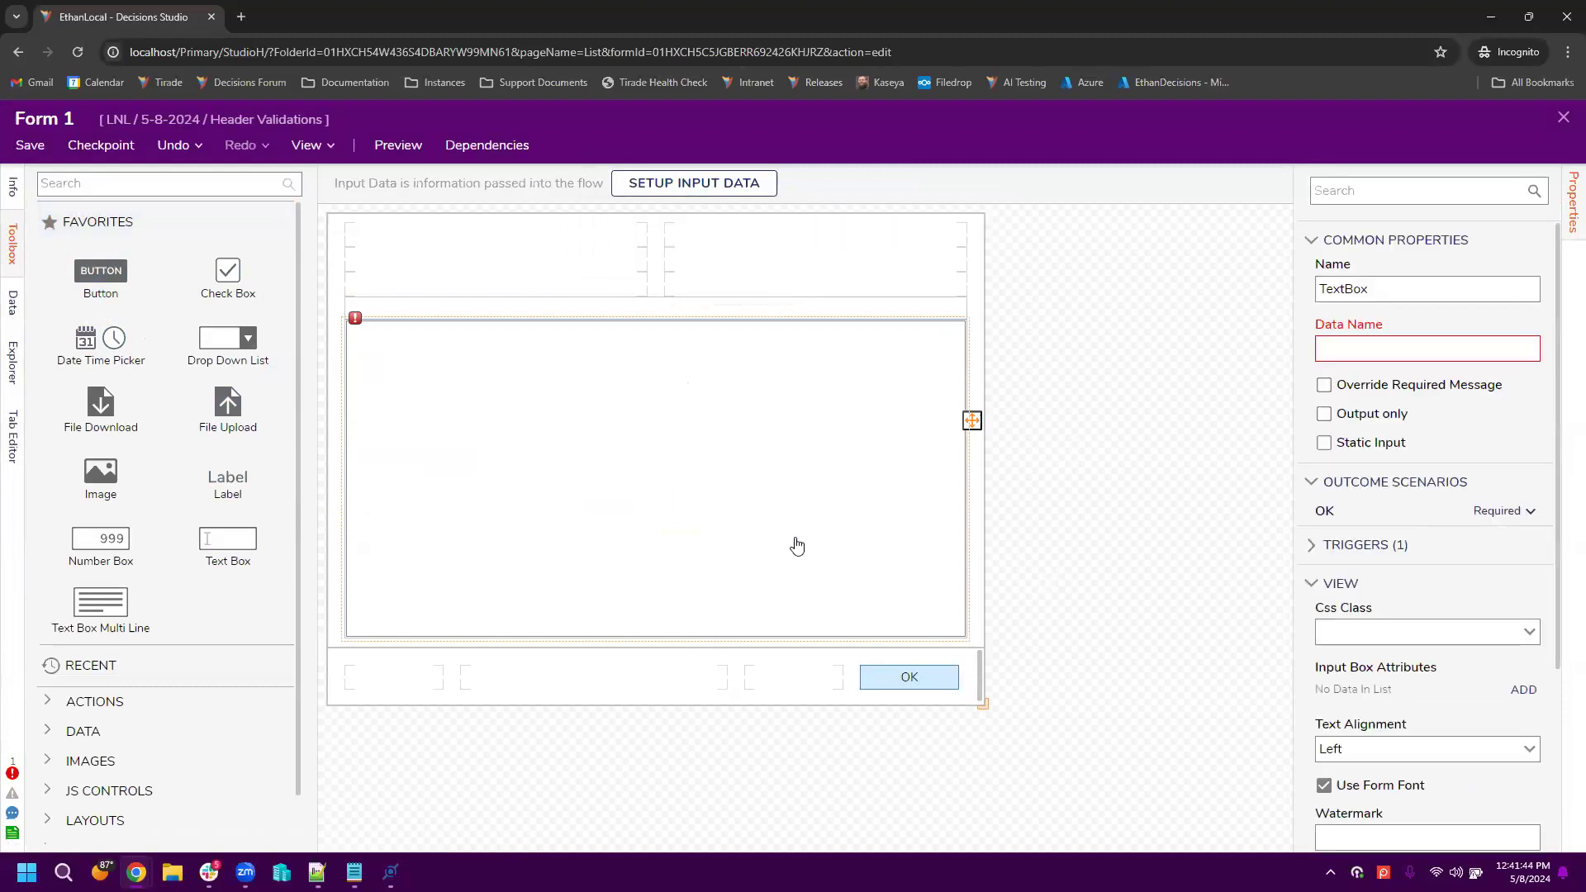
pyautogui.click(1366, 356)
pyautogui.write('TextBox')
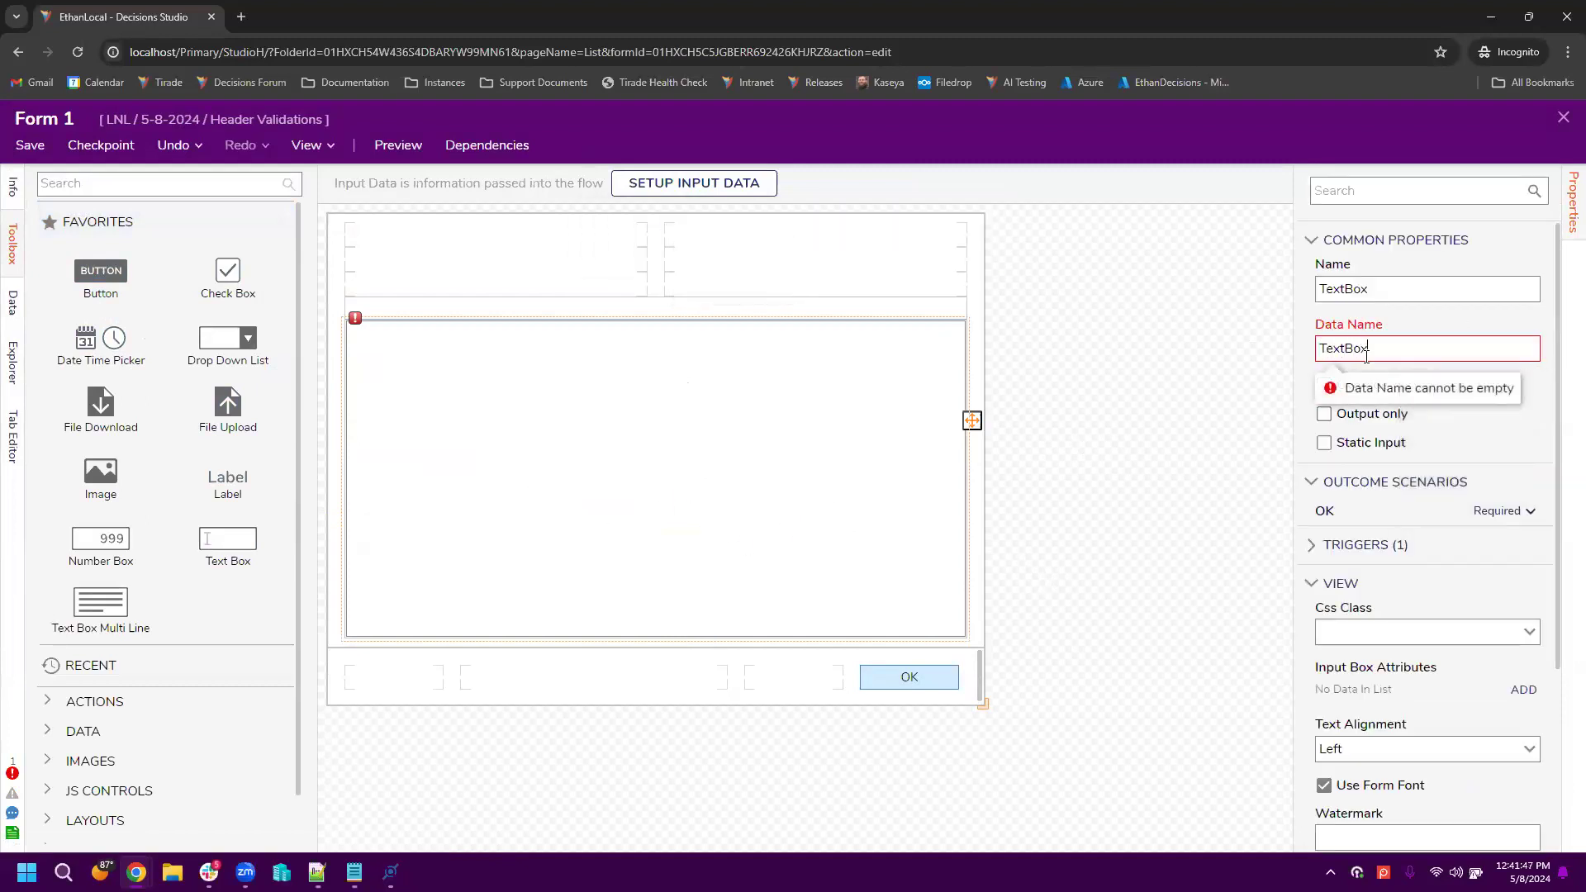
pyautogui.click(1093, 419)
# Step: Review the new text box's control validation settings with Override Validation Settings enabled, and close them without applying
pyautogui.click(957, 531)
pyautogui.scroll(-3, 1508, 626)
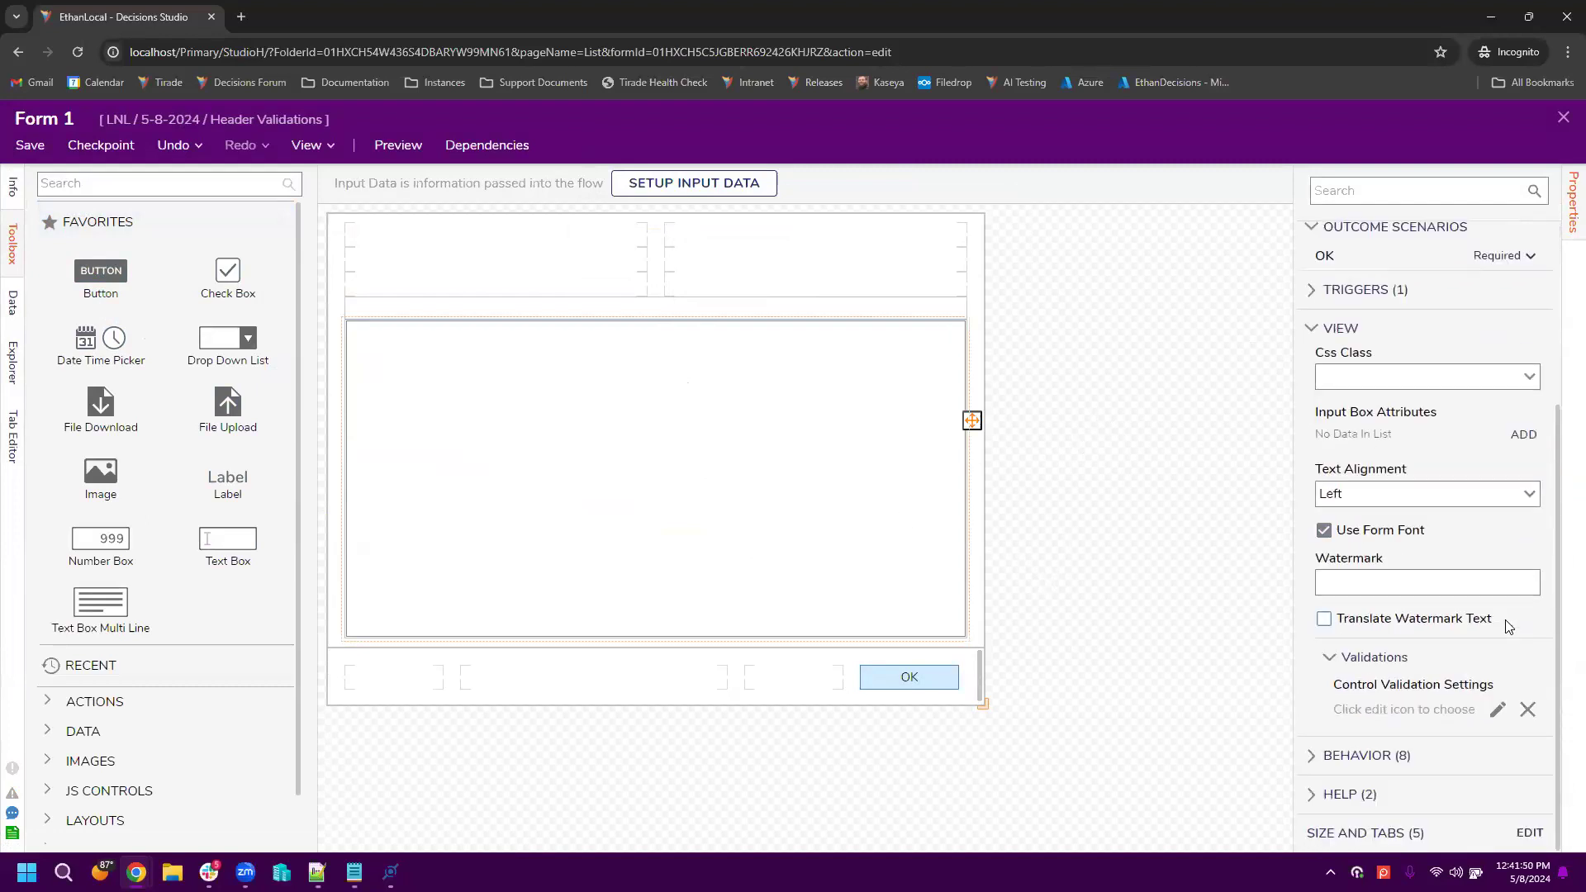
pyautogui.click(1498, 709)
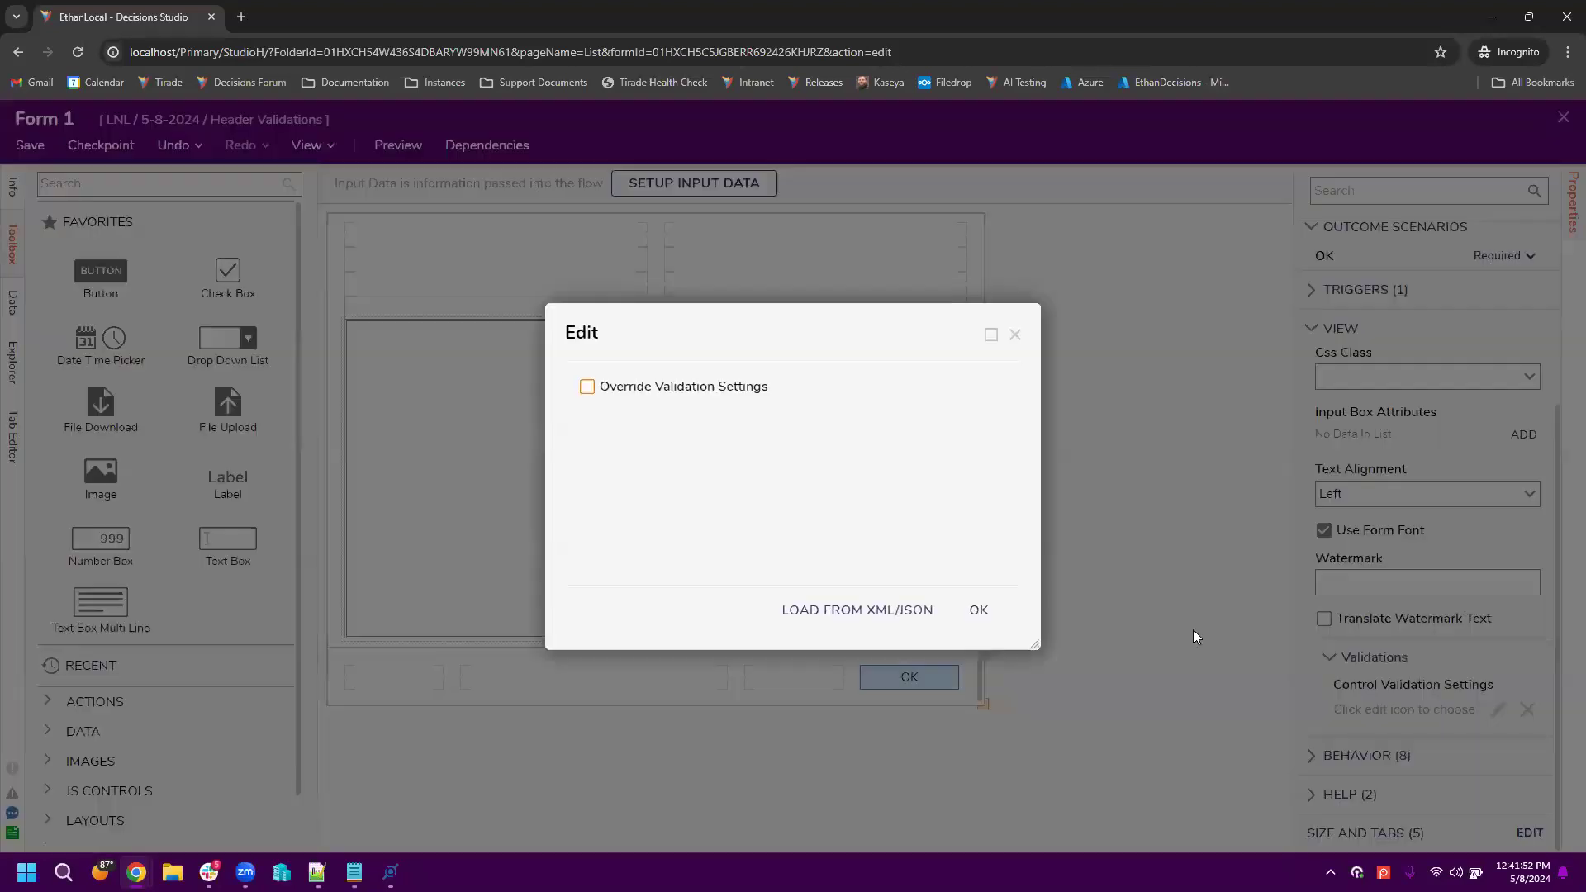
pyautogui.click(700, 387)
pyautogui.scroll(-6, 848, 499)
pyautogui.scroll(6, 848, 499)
pyautogui.scroll(-6, 848, 500)
pyautogui.scroll(6, 851, 506)
pyautogui.click(1015, 334)
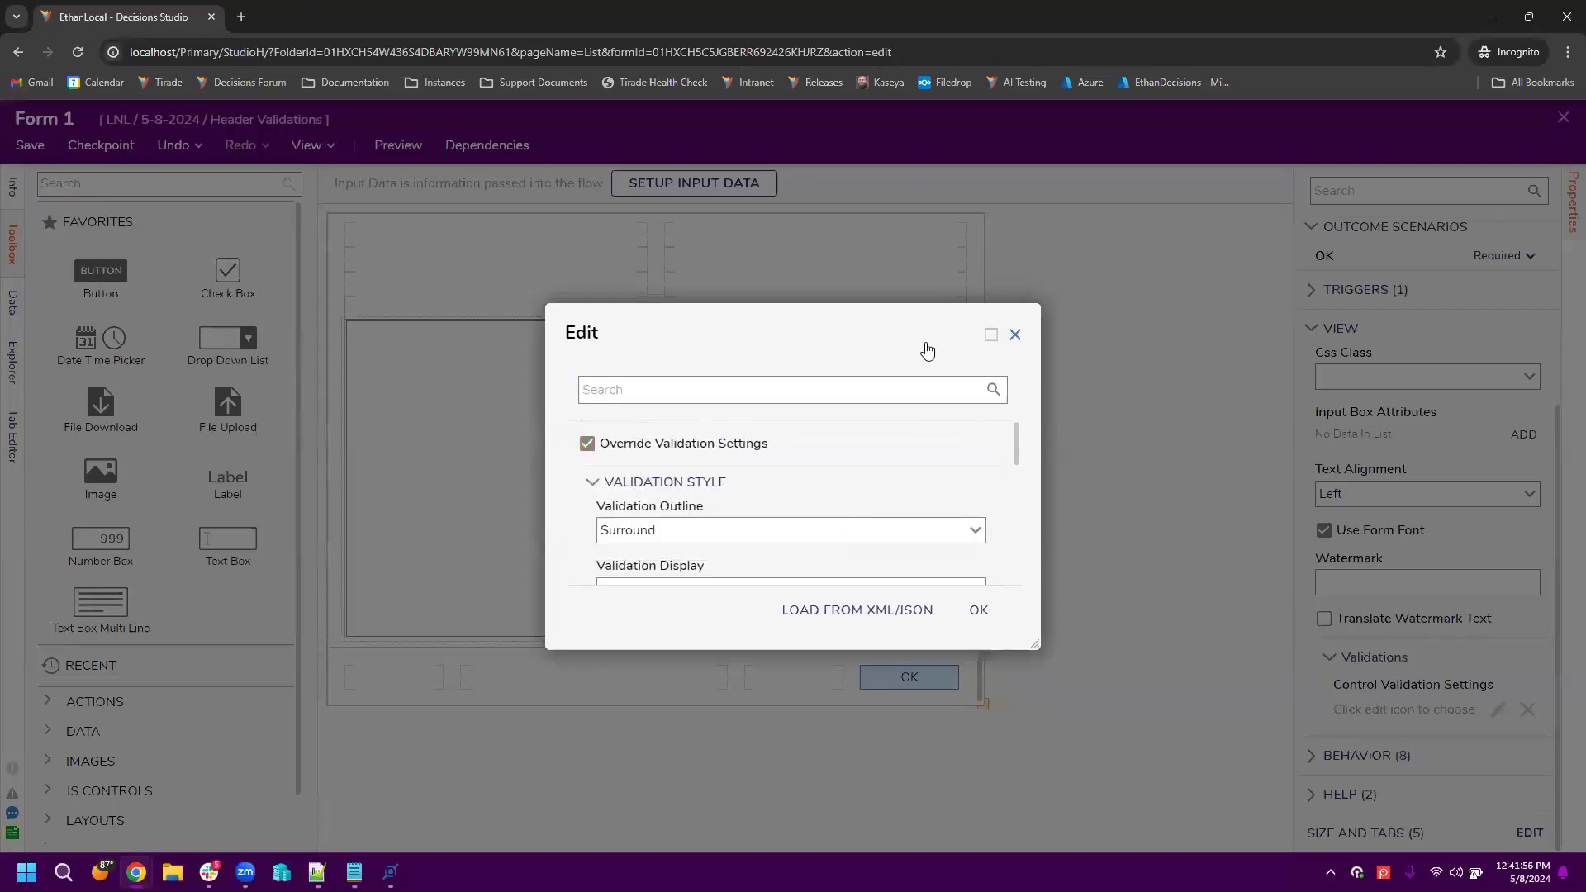
# Step: Examine the header container's behavior, view and header style properties for validation-related options
pyautogui.click(935, 375)
pyautogui.scroll(-2, 1460, 605)
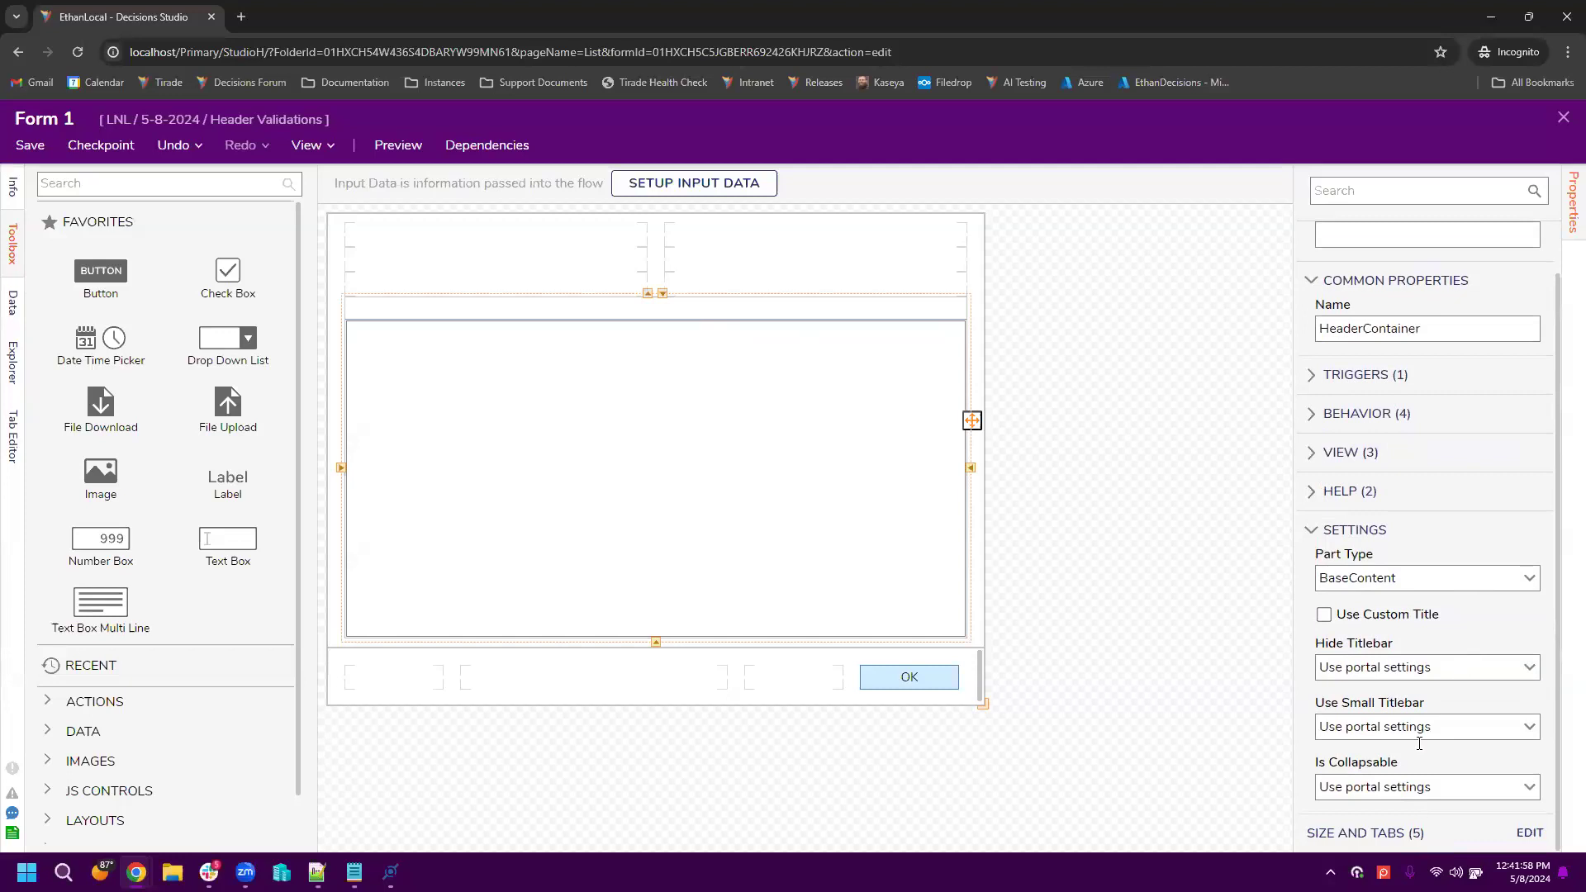
pyautogui.click(1314, 416)
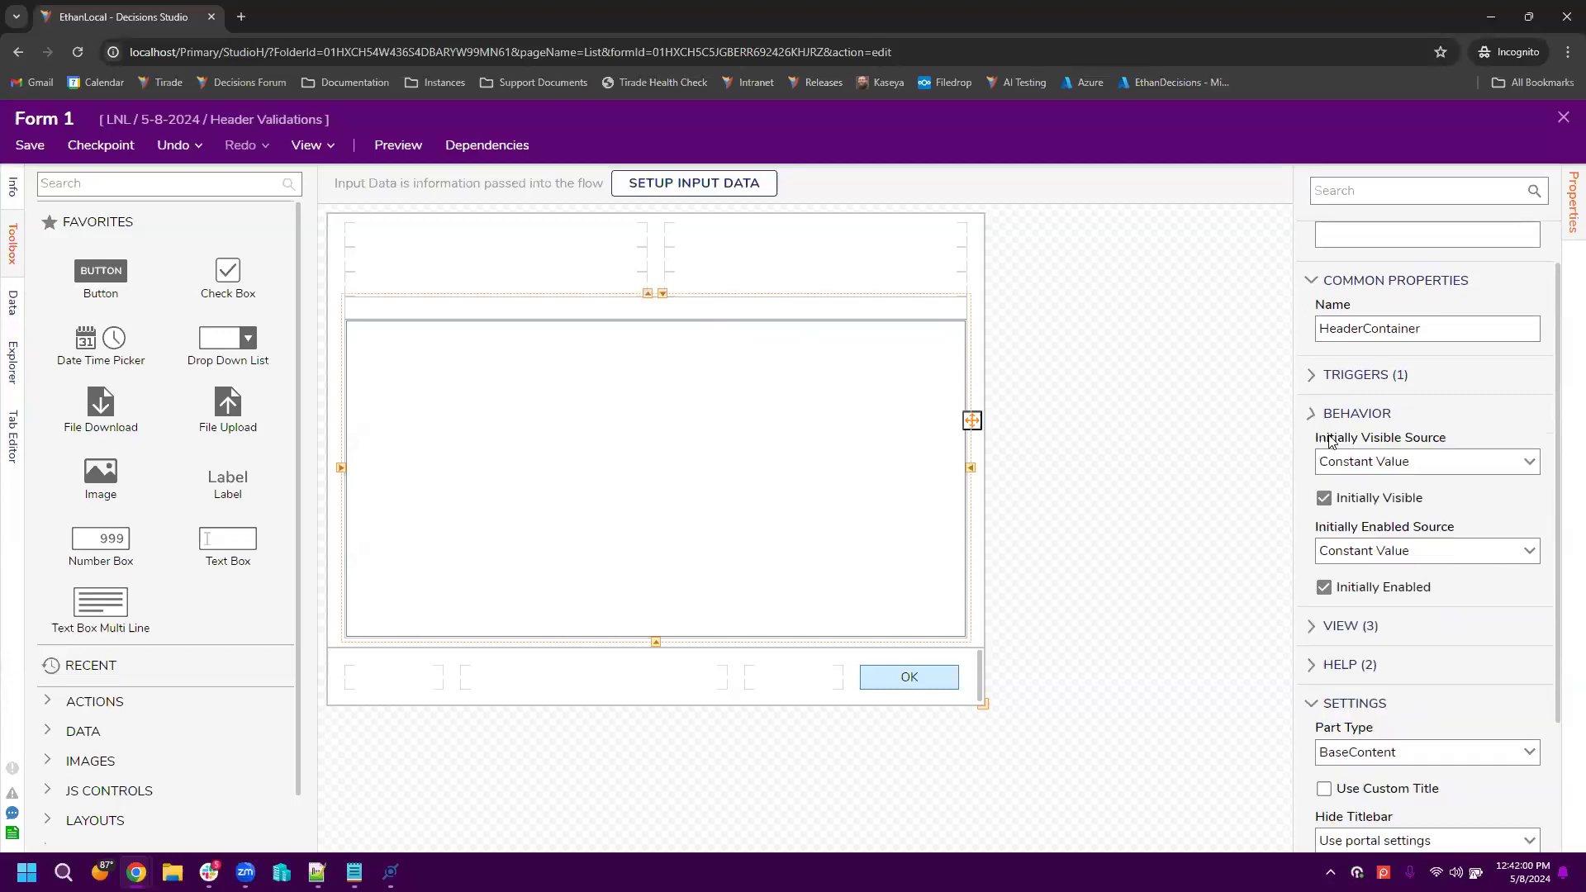
pyautogui.click(1314, 626)
pyautogui.scroll(-5, 1482, 603)
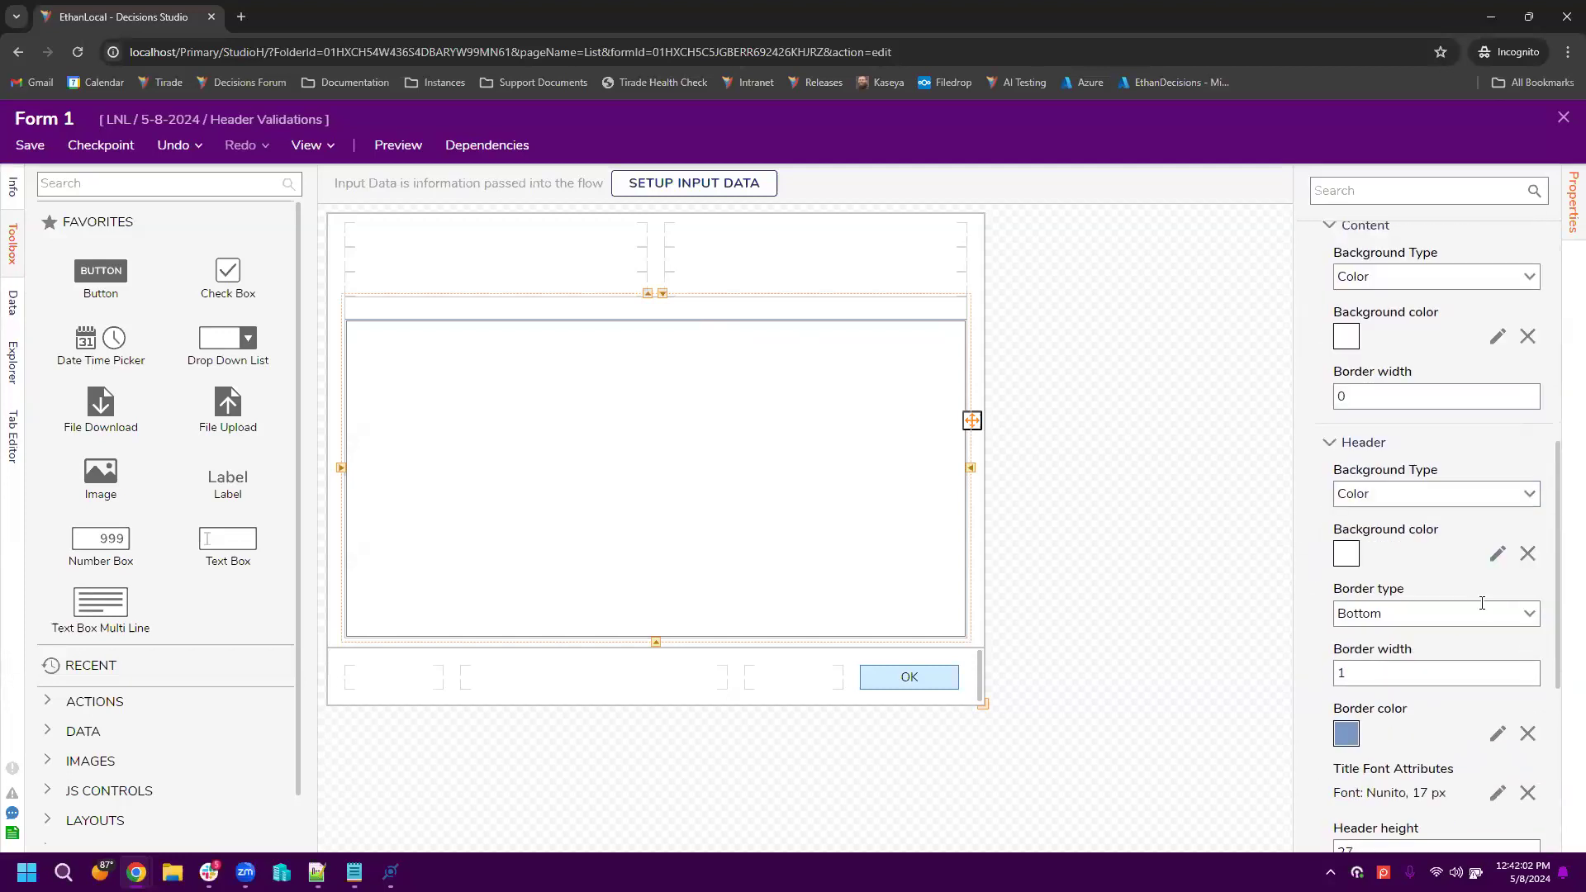
pyautogui.scroll(-3, 1481, 603)
pyautogui.scroll(6, 1487, 628)
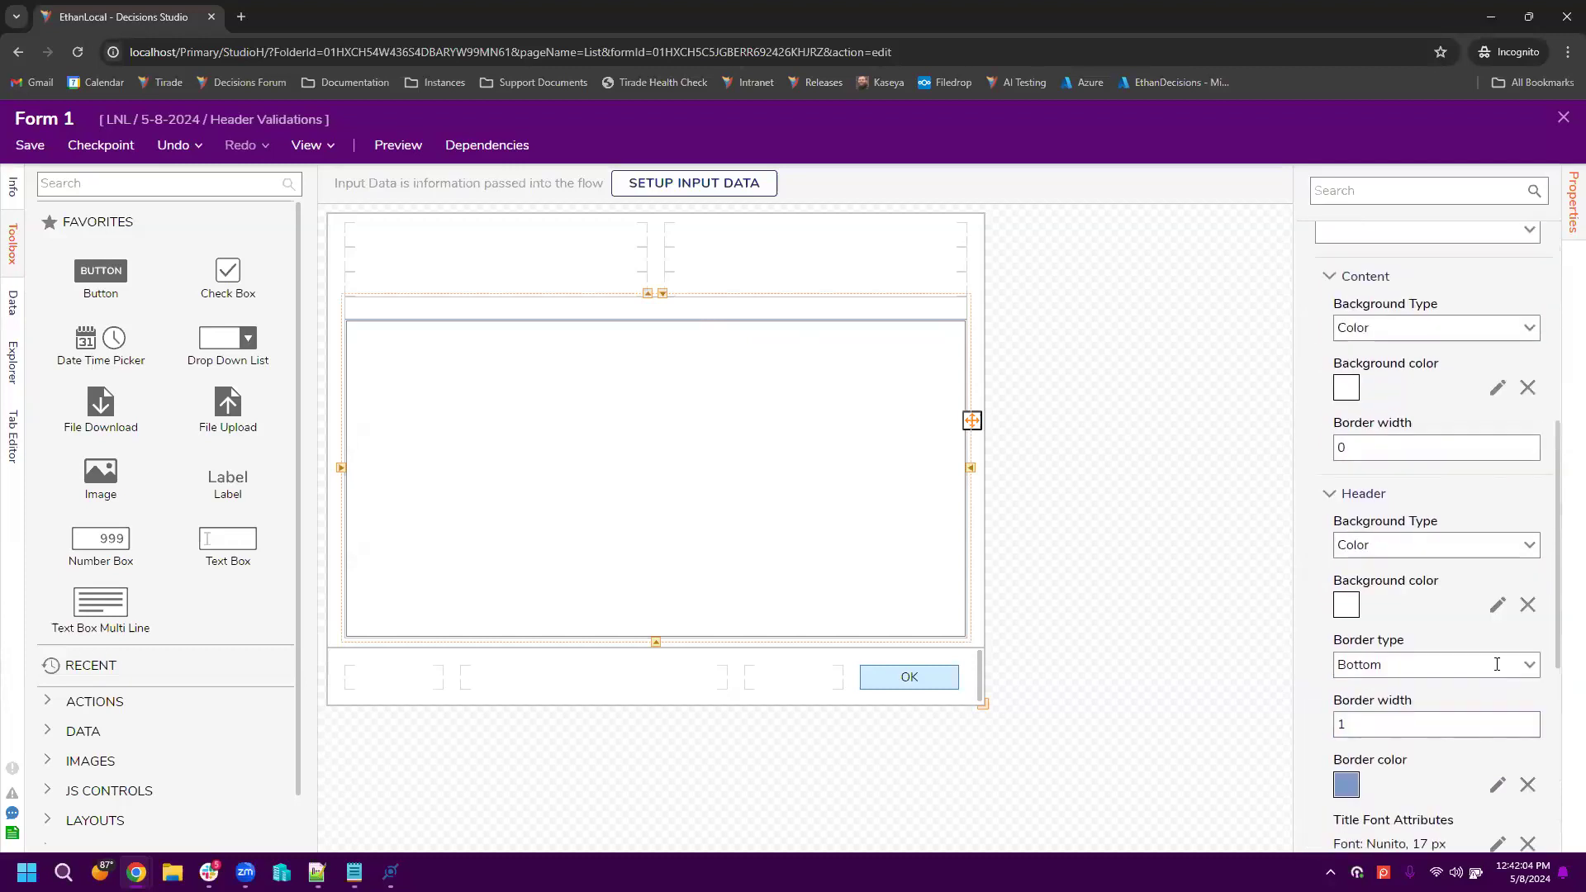
pyautogui.scroll(-7, 1502, 669)
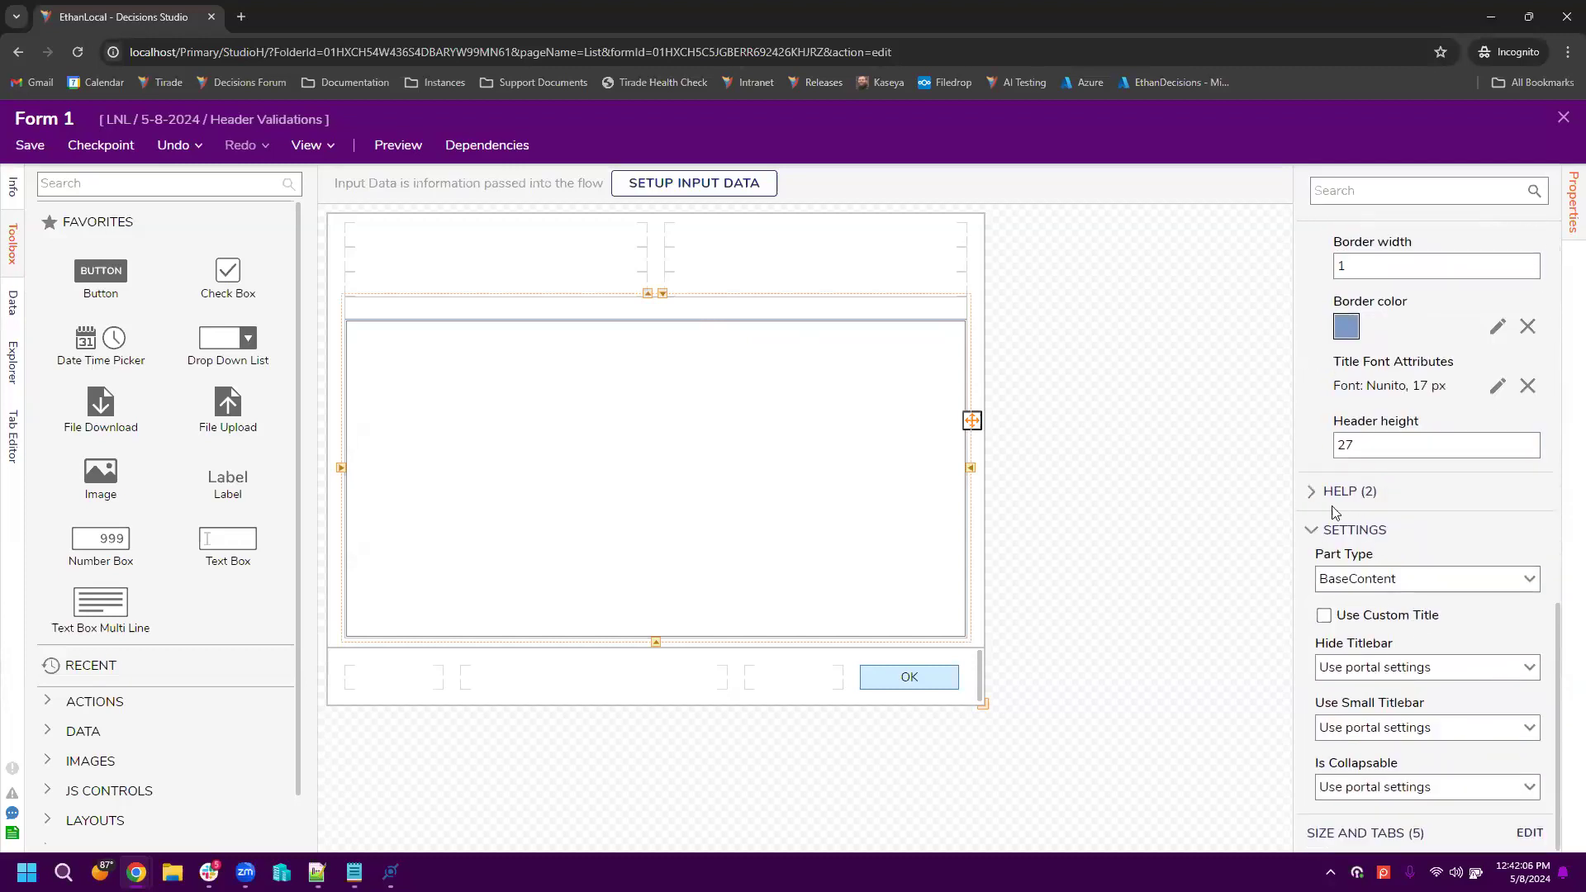
pyautogui.scroll(9, 1485, 657)
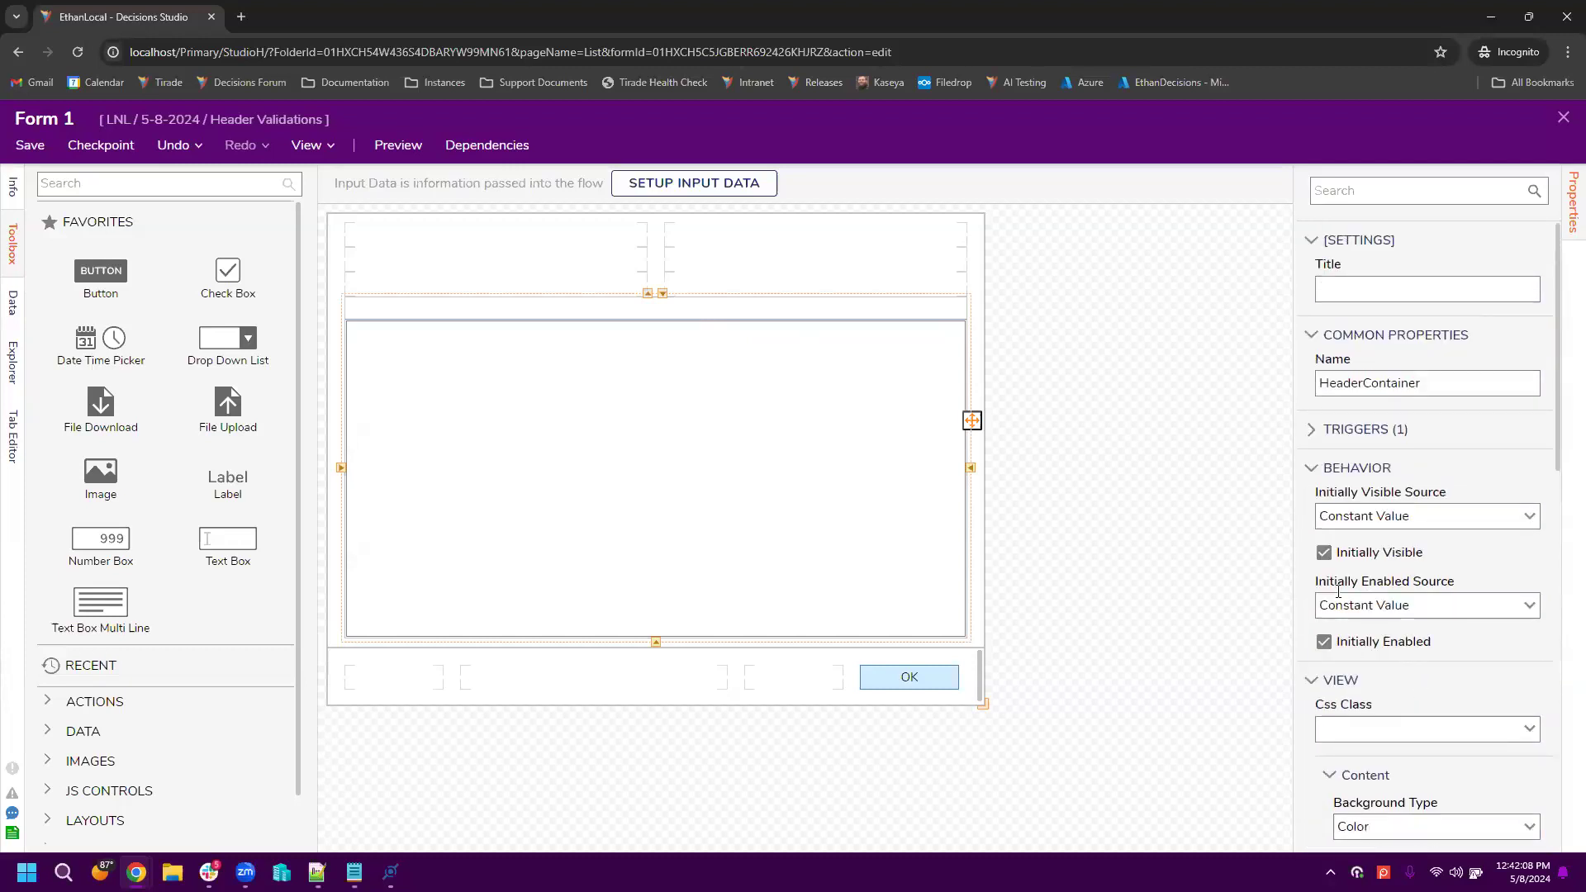